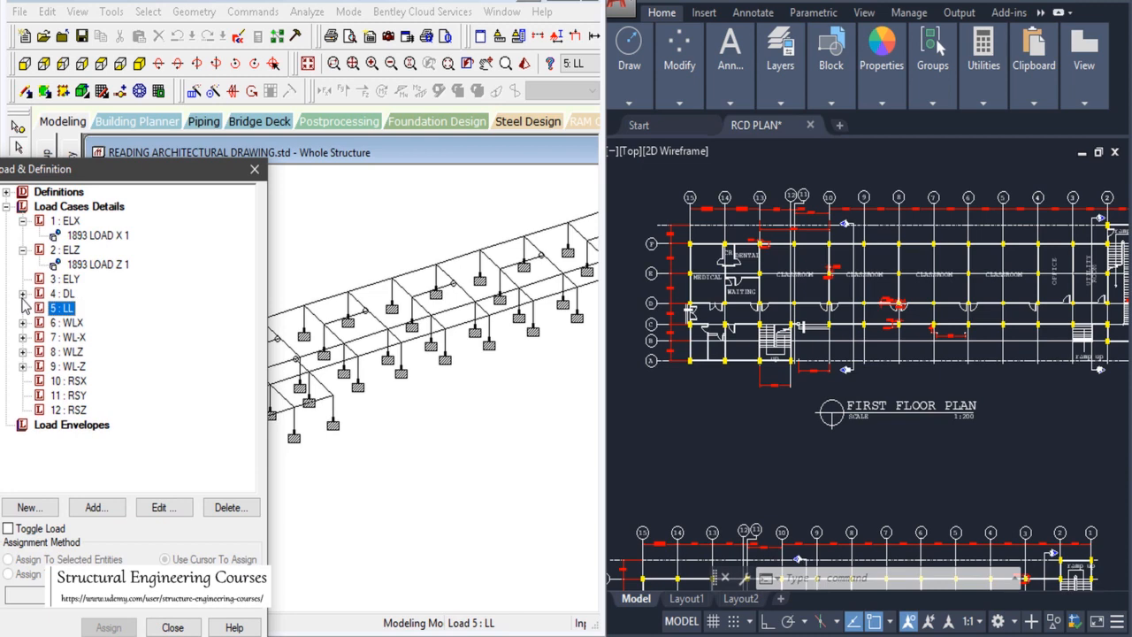
Step: Open the 5 : LL load case for editing, then close its editor unchanged
{"action": "double_click", "coordinate": [62, 323]}
{"action": "left_click", "coordinate": [412, 436]}
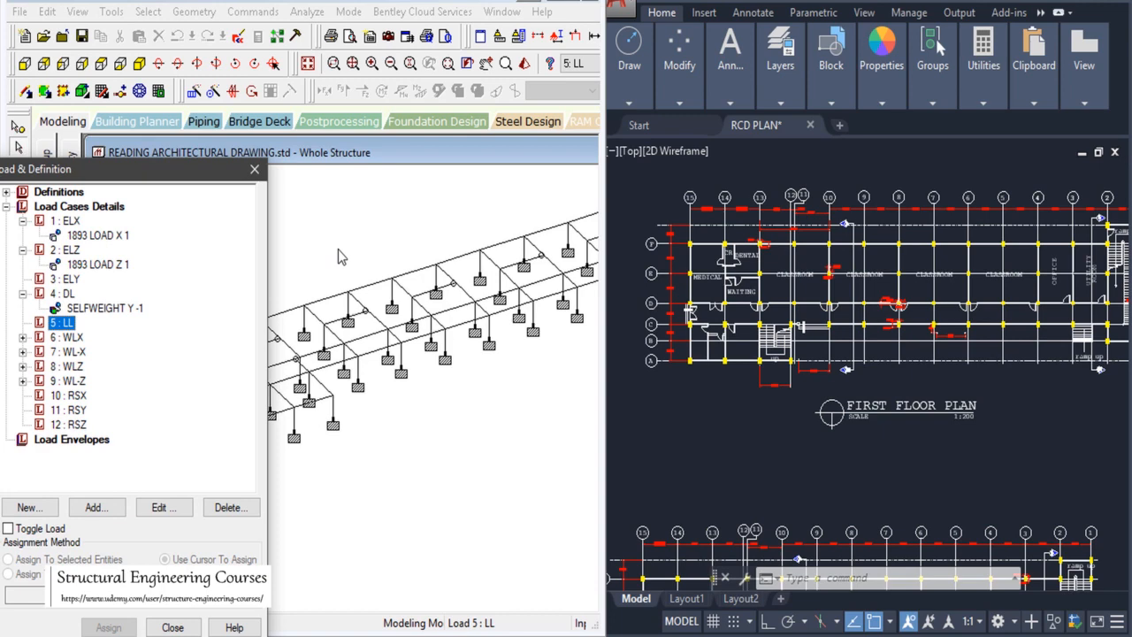
Step: Zoom around the FIRST FLOOR PLAN classroom bays in AutoCAD, then bring up the Excel workbook
{"action": "left_click", "coordinate": [728, 437]}
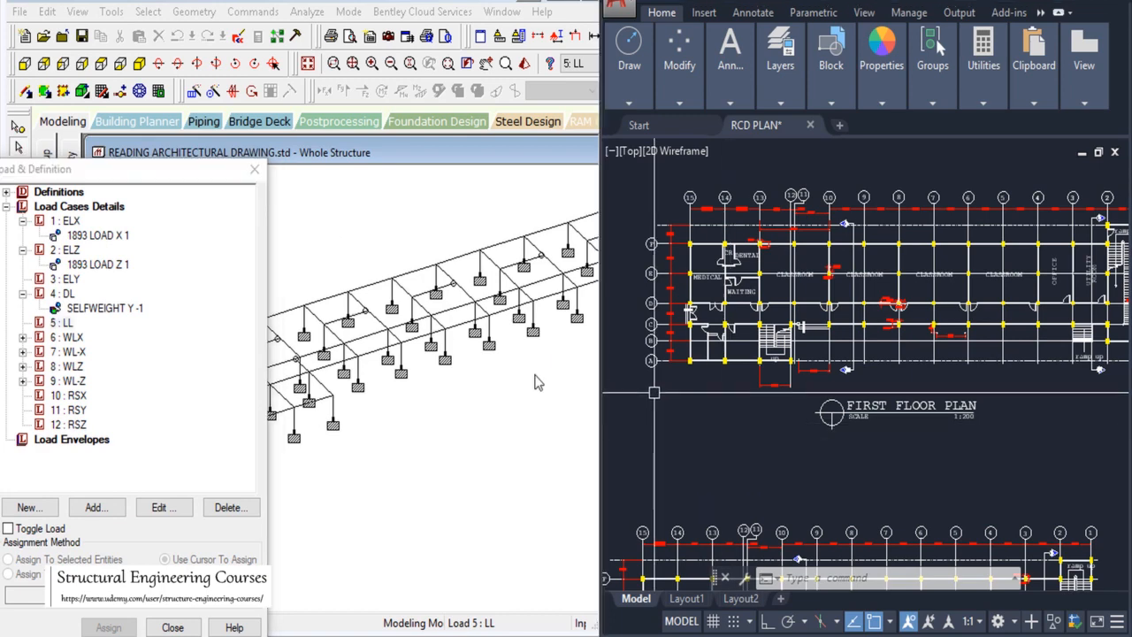
{"action": "scroll", "coordinate": [497, 426], "scroll_direction": "down", "scroll_amount": 1}
{"action": "scroll", "coordinate": [484, 401], "scroll_direction": "down", "scroll_amount": 1}
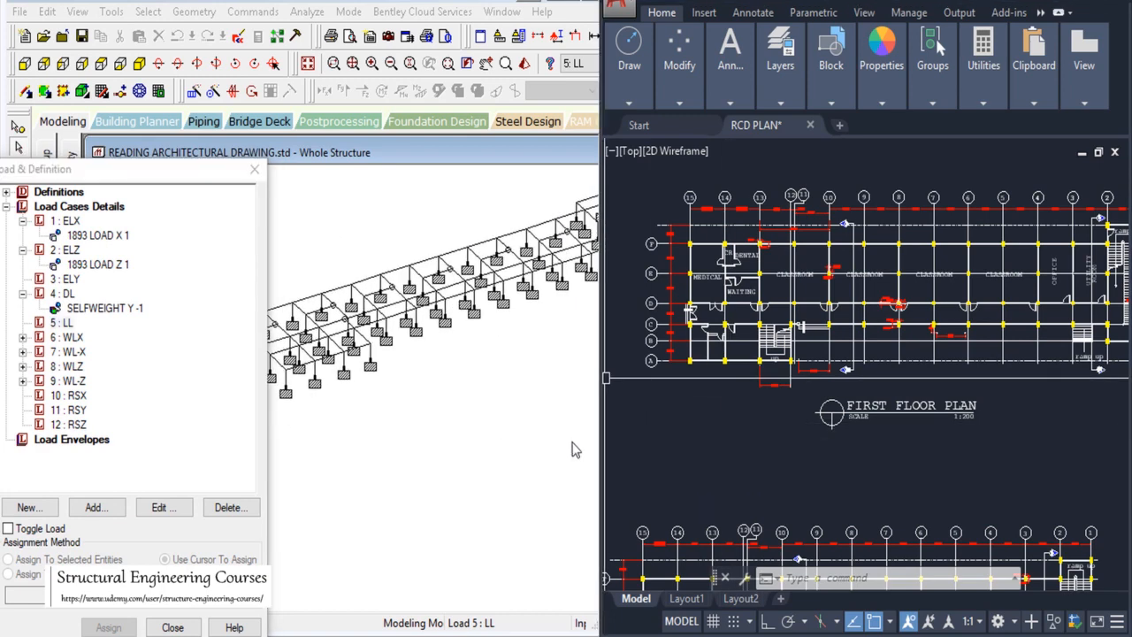
{"action": "scroll", "coordinate": [575, 449], "scroll_direction": "down", "scroll_amount": 1}
{"action": "left_click", "coordinate": [757, 476]}
{"action": "scroll", "coordinate": [800, 367], "scroll_direction": "down", "scroll_amount": 4}
{"action": "left_click", "coordinate": [789, 382]}
{"action": "scroll", "coordinate": [796, 352], "scroll_direction": "up", "scroll_amount": 4}
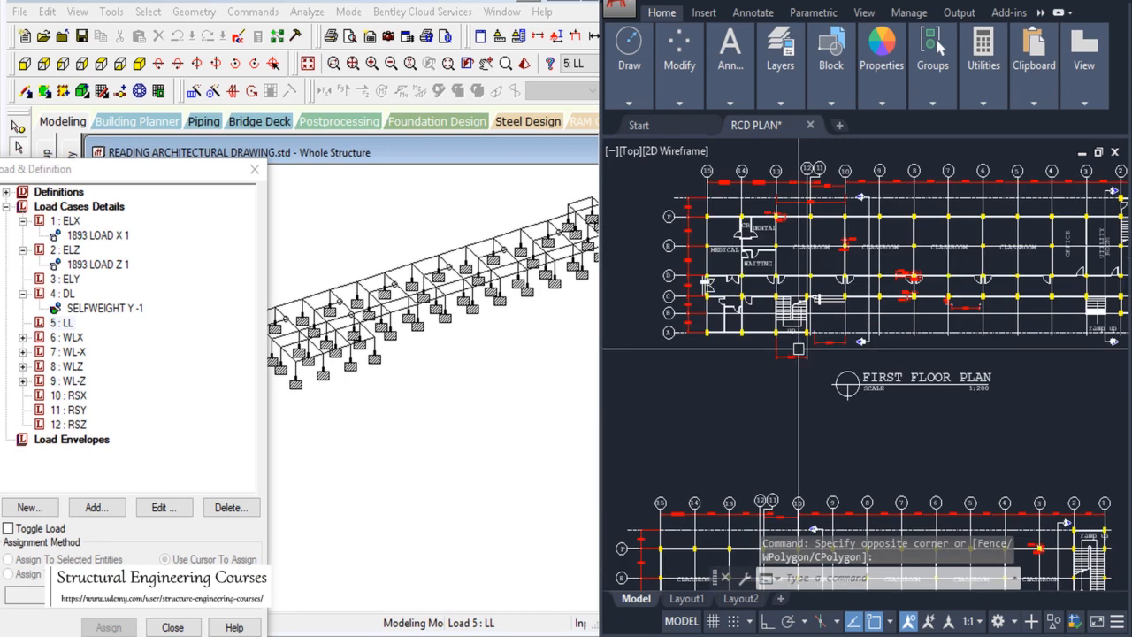
{"action": "scroll", "coordinate": [800, 354], "scroll_direction": "up", "scroll_amount": 2}
{"action": "scroll", "coordinate": [778, 336], "scroll_direction": "down", "scroll_amount": 2}
{"action": "scroll", "coordinate": [718, 312], "scroll_direction": "up", "scroll_amount": 4}
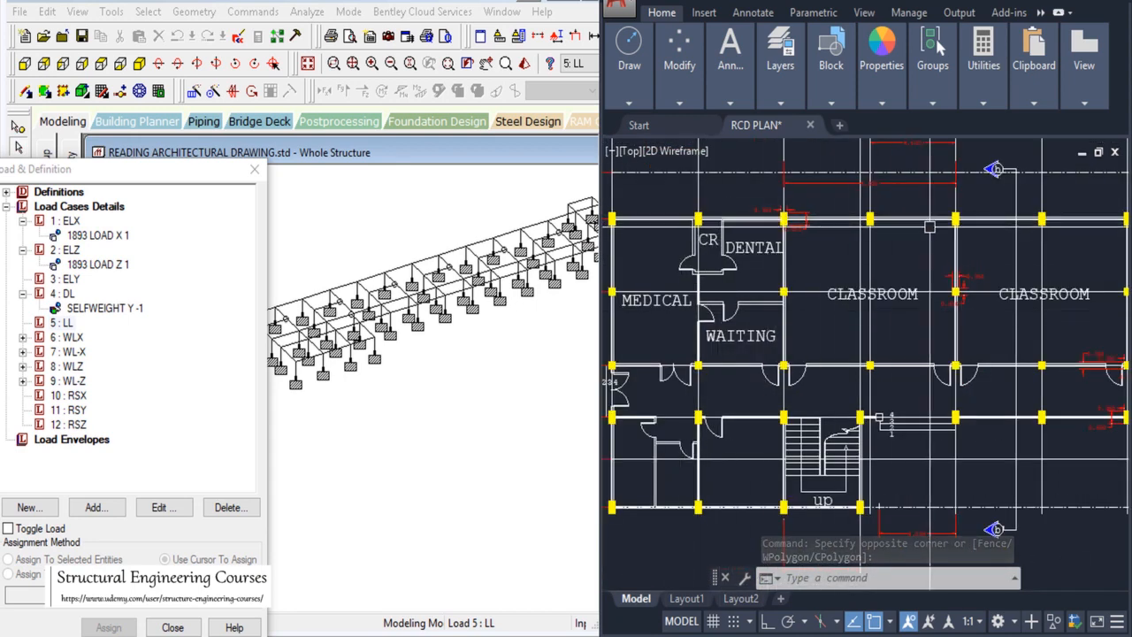
{"action": "scroll", "coordinate": [859, 252], "scroll_direction": "down", "scroll_amount": 4}
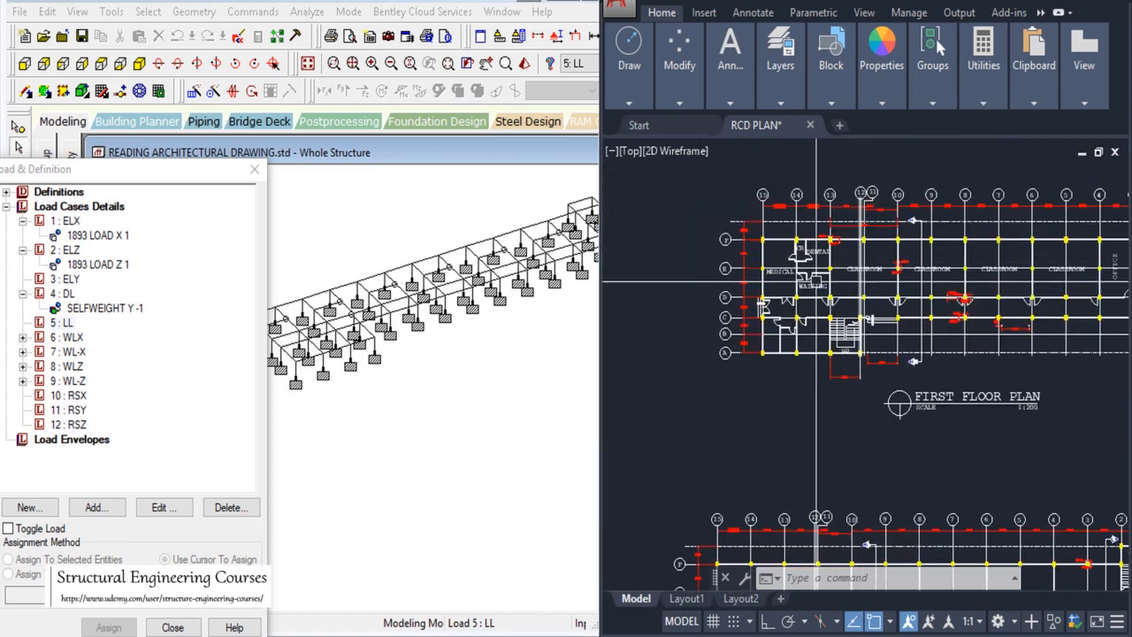
{"action": "scroll", "coordinate": [815, 282], "scroll_direction": "up", "scroll_amount": 4}
{"action": "scroll", "coordinate": [855, 265], "scroll_direction": "down", "scroll_amount": 4}
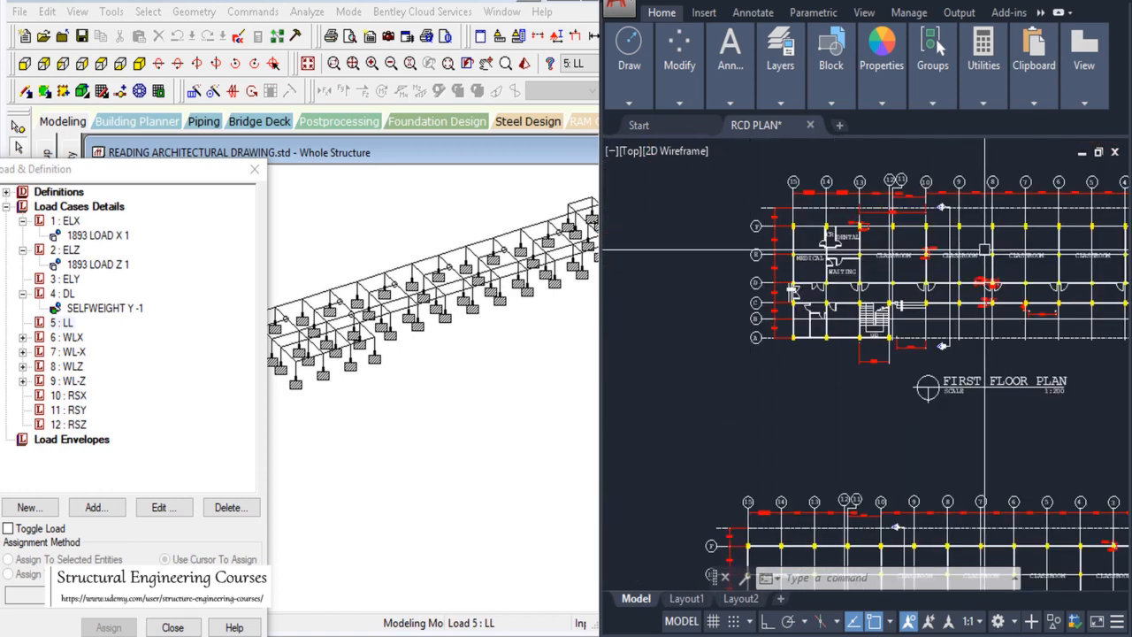
{"action": "scroll", "coordinate": [984, 250], "scroll_direction": "up", "scroll_amount": 4}
{"action": "scroll", "coordinate": [752, 354], "scroll_direction": "down", "scroll_amount": 4}
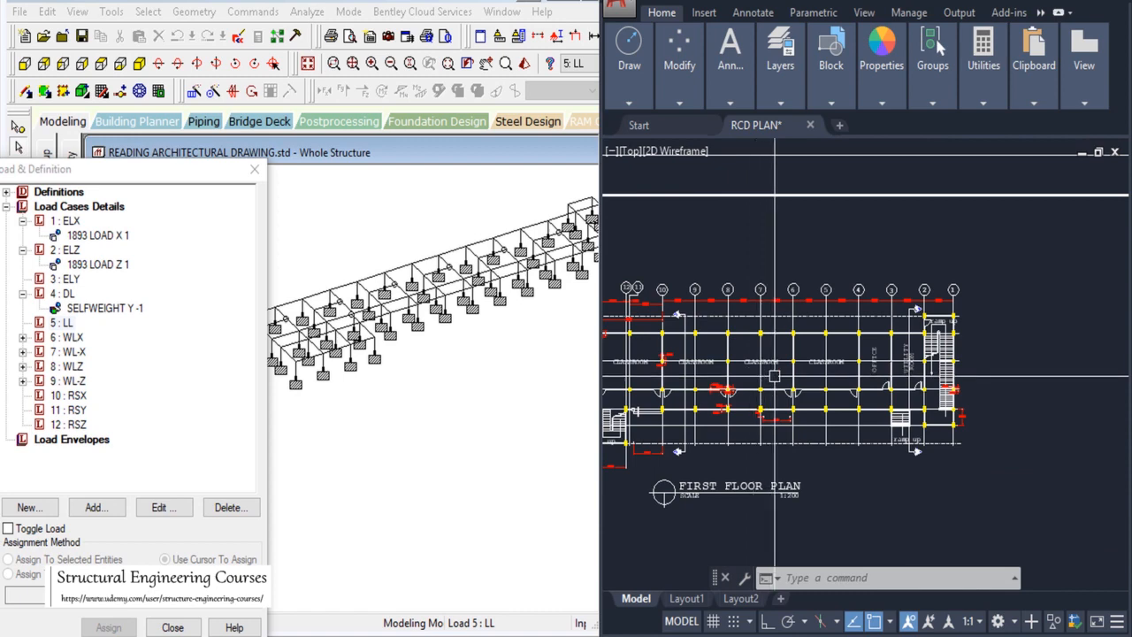
{"action": "scroll", "coordinate": [775, 376], "scroll_direction": "up", "scroll_amount": 4}
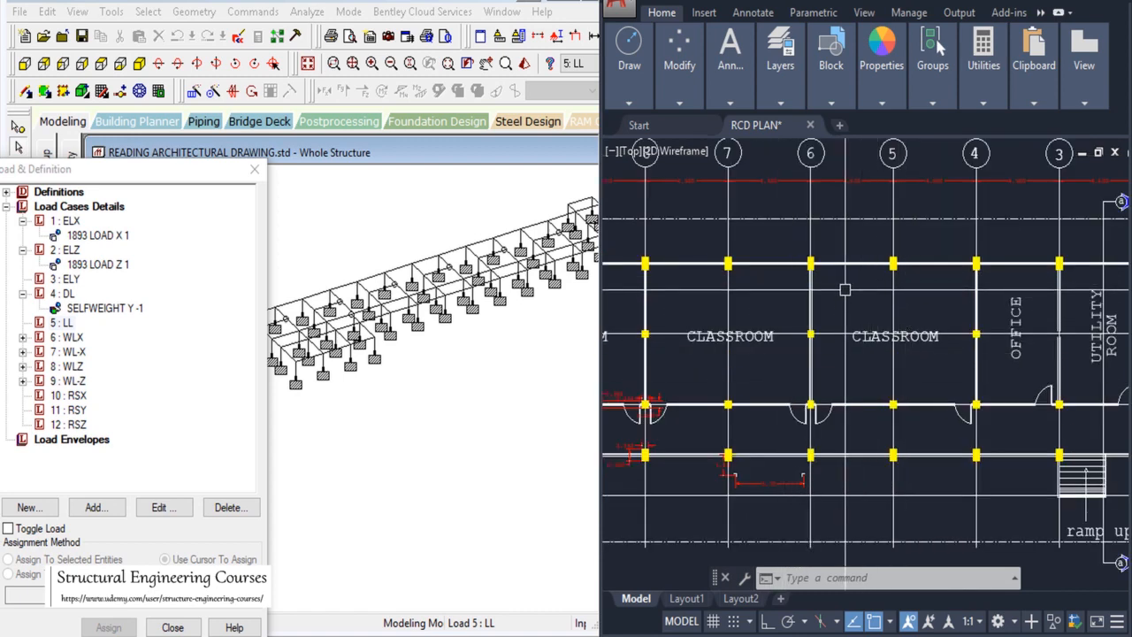
{"action": "scroll", "coordinate": [868, 249], "scroll_direction": "up", "scroll_amount": 2}
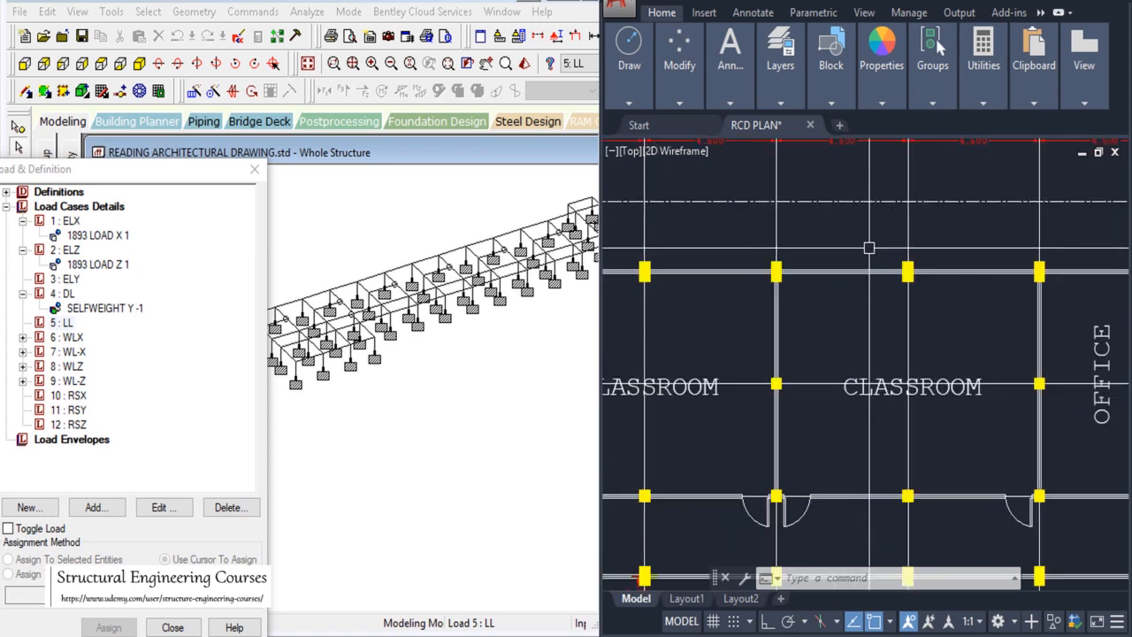
{"action": "scroll", "coordinate": [789, 272], "scroll_direction": "up", "scroll_amount": 4}
{"action": "scroll", "coordinate": [781, 291], "scroll_direction": "down", "scroll_amount": 3}
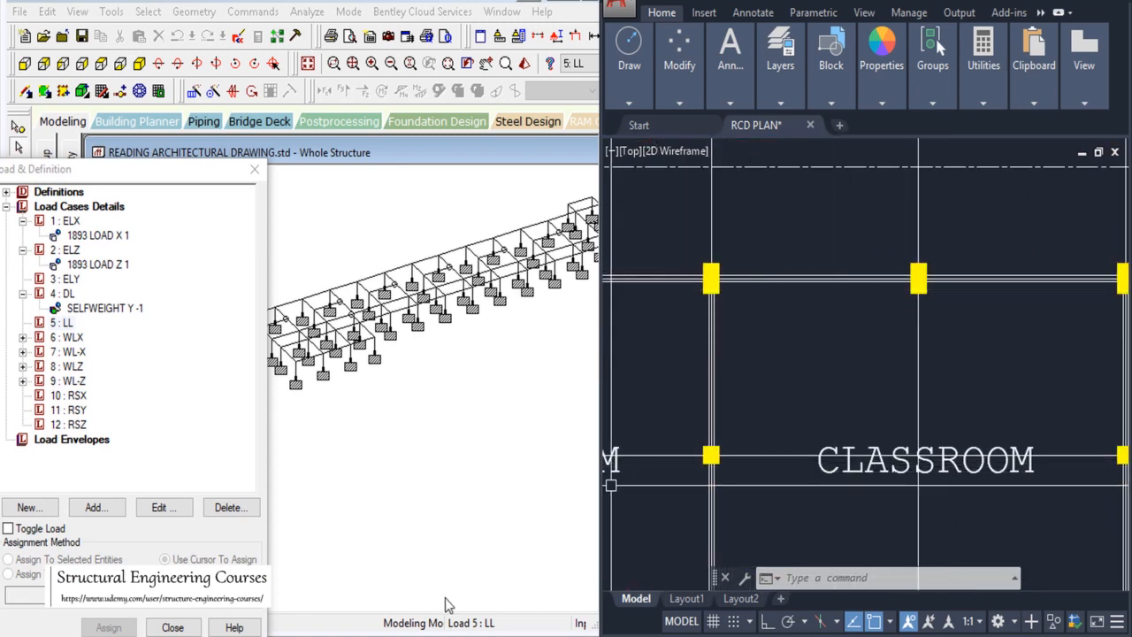
{"action": "left_click", "coordinate": [451, 635]}
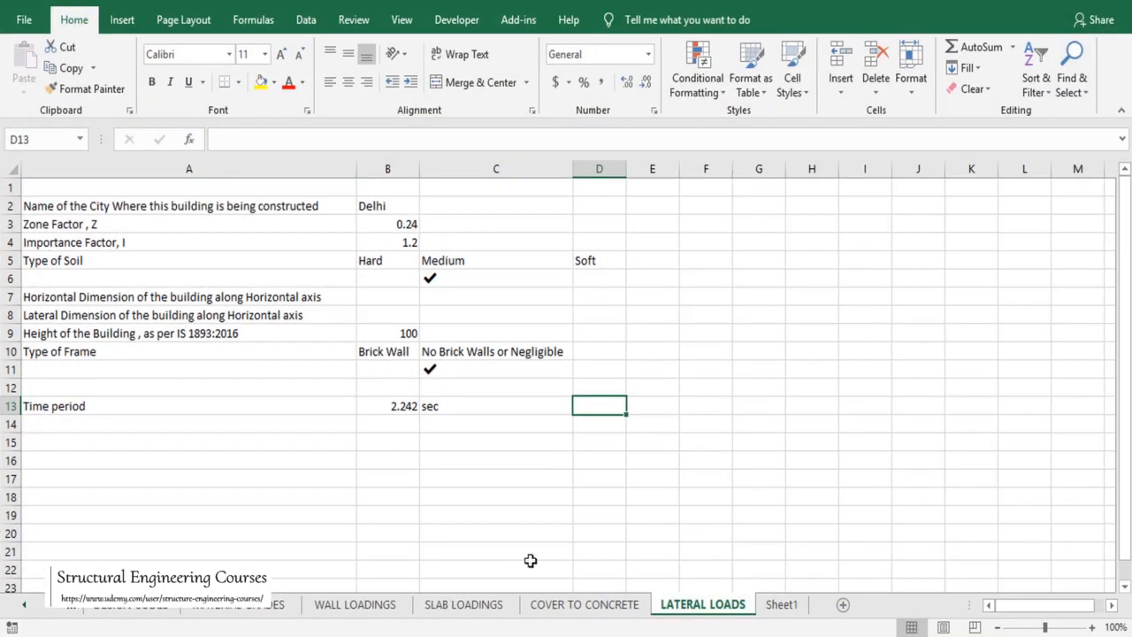
Step: On Sheet1, enter 'Height of the brick wall' in G9 and widen column G to fit it
{"action": "left_click", "coordinate": [773, 609]}
{"action": "left_click", "coordinate": [362, 337]}
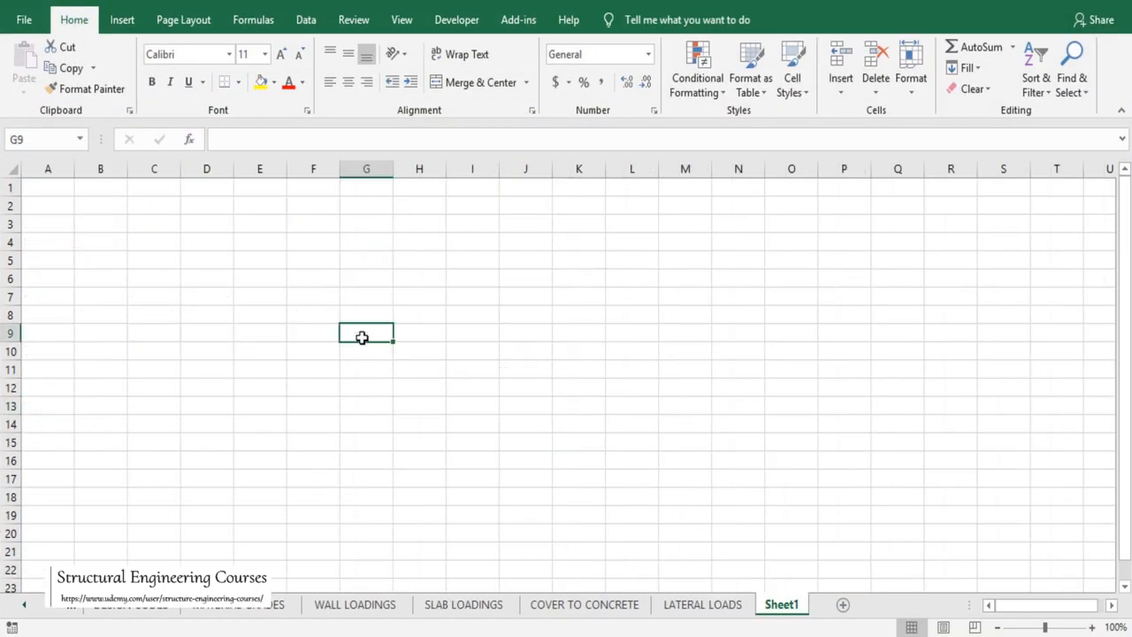
{"action": "type", "text": "Height"}
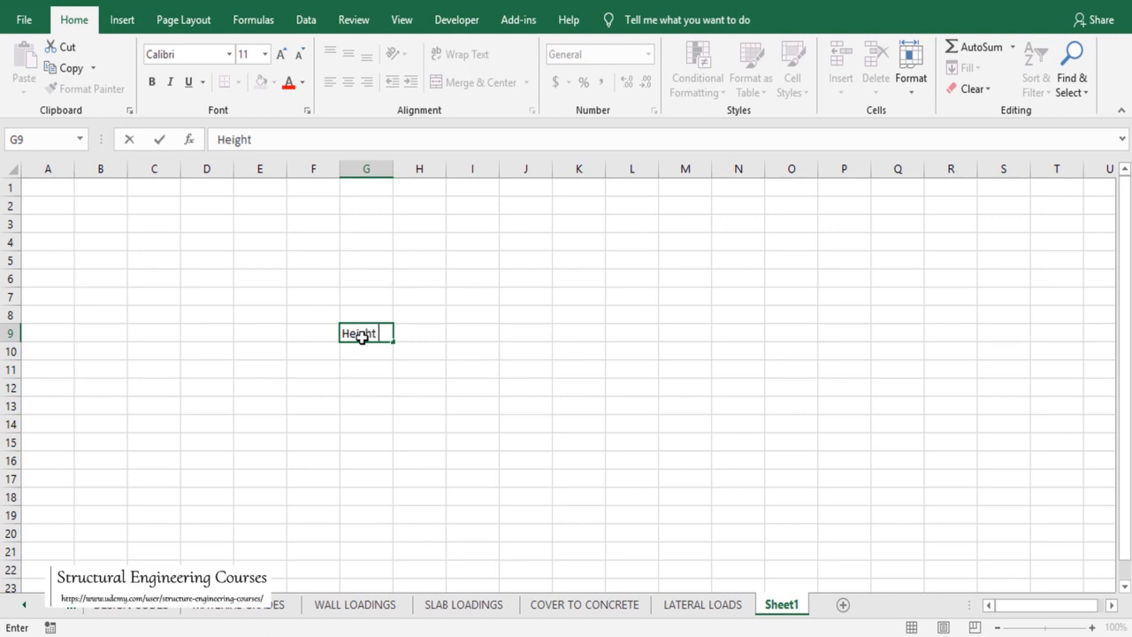
{"action": "type", "text": " of the brick wall"}
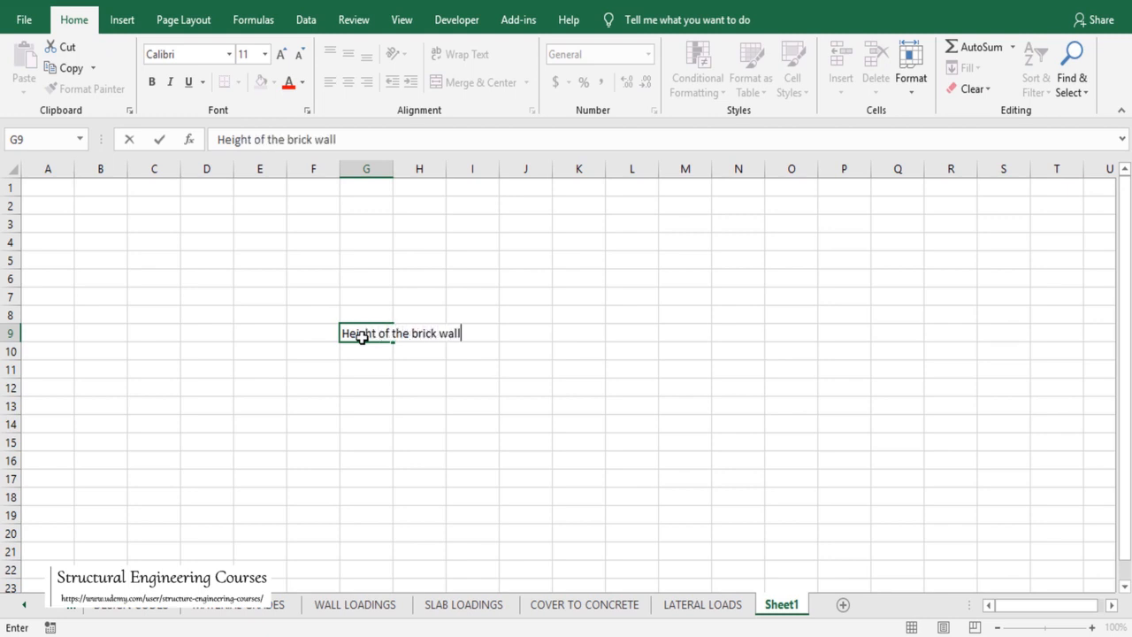
{"action": "left_click", "coordinate": [361, 337]}
{"action": "key", "text": "Right"}
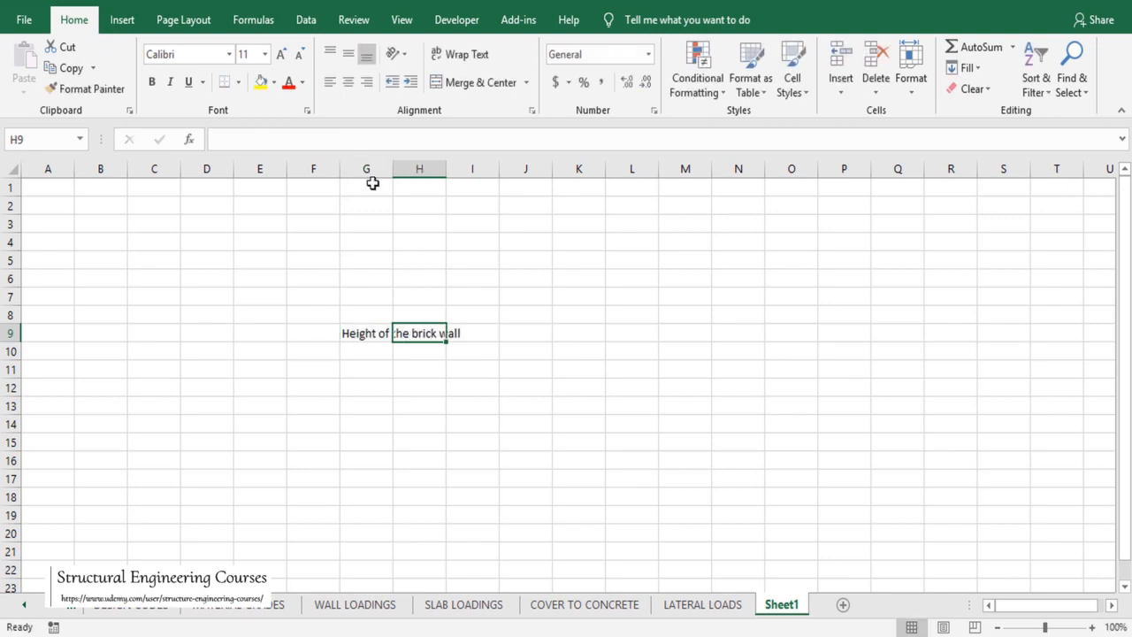
{"action": "left_click_drag", "start_coordinate": [390, 169], "coordinate": [500, 168]}
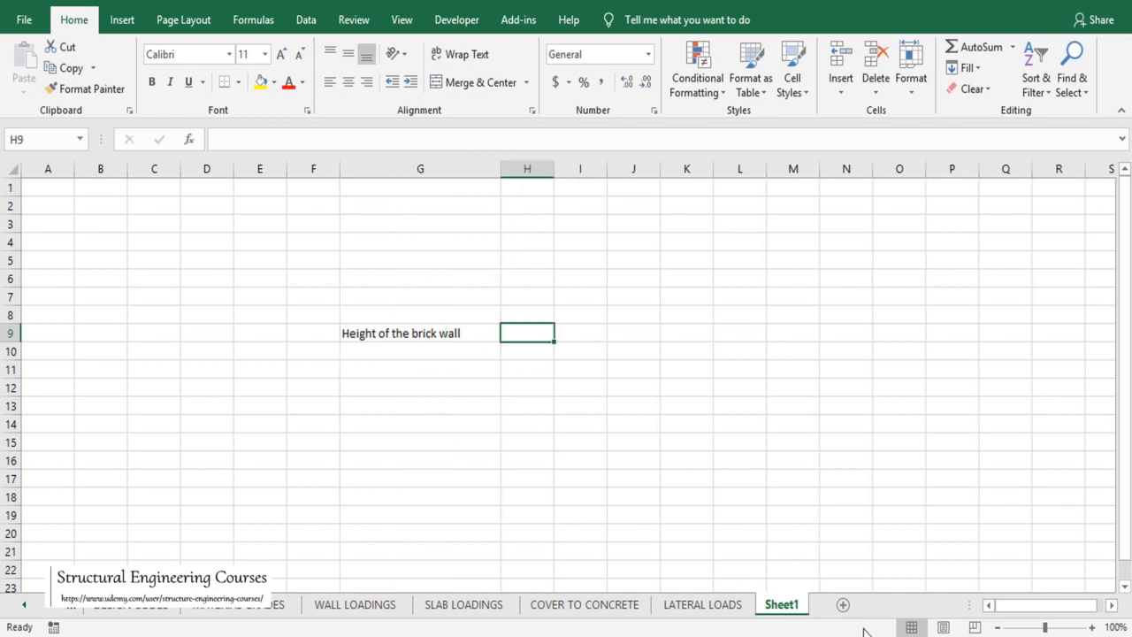
{"action": "key", "text": "alt+Tab"}
Step: Zoom out and back into the rear elevation to read the 3.50 m floor-to-floor heights
{"action": "scroll", "coordinate": [811, 281], "scroll_direction": "down", "scroll_amount": 12}
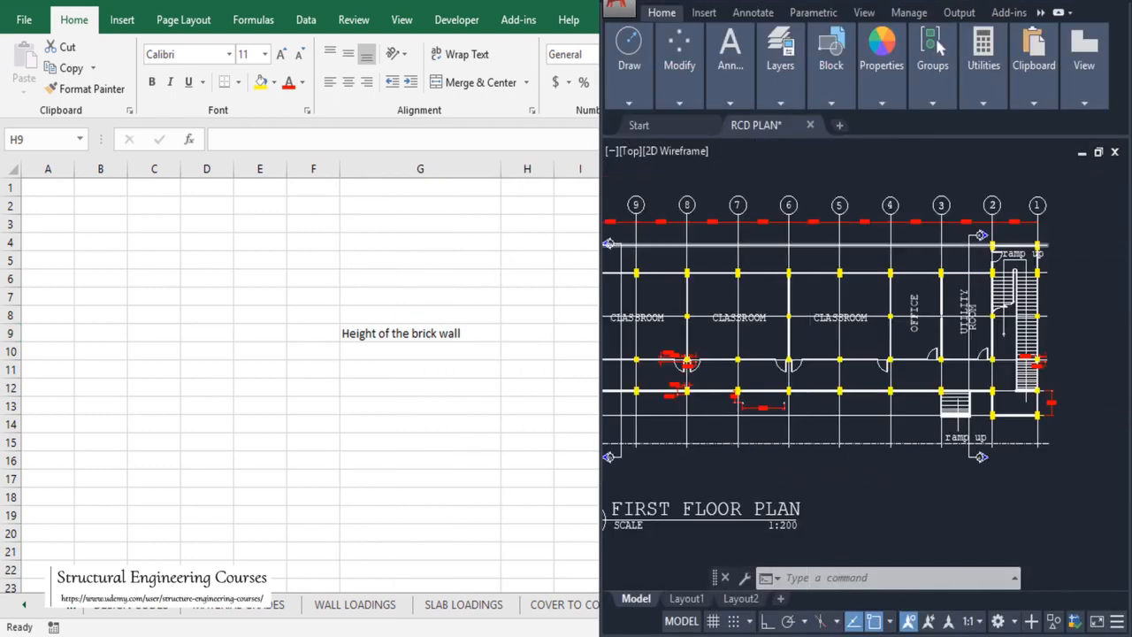
{"action": "scroll", "coordinate": [807, 257], "scroll_direction": "down", "scroll_amount": 4}
{"action": "scroll", "coordinate": [885, 356], "scroll_direction": "up", "scroll_amount": 10}
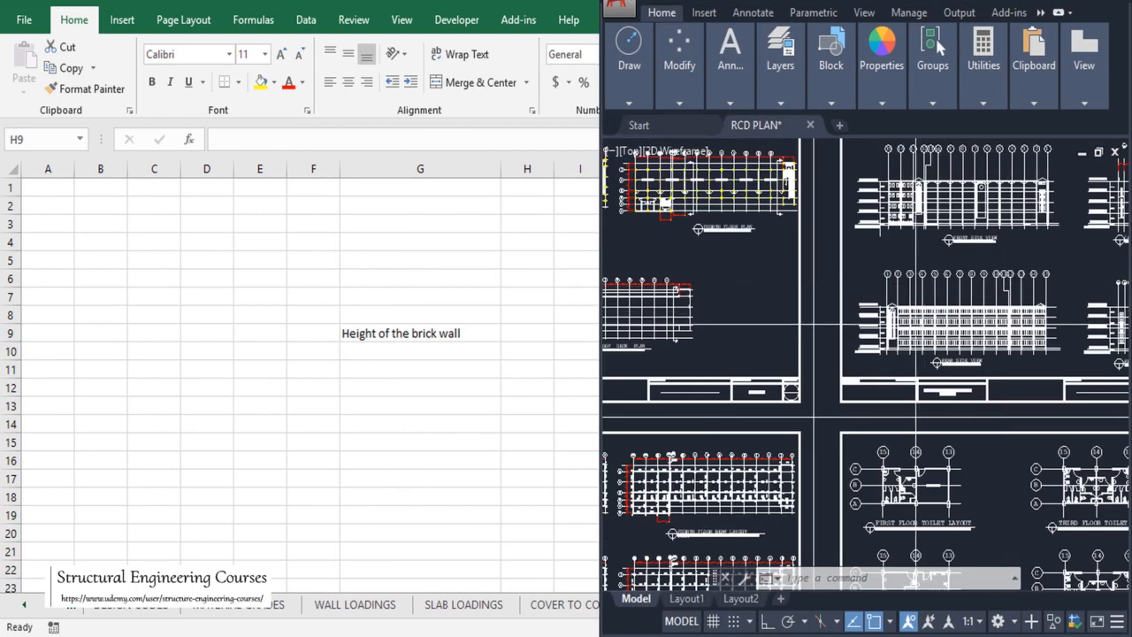
{"action": "scroll", "coordinate": [884, 356], "scroll_direction": "up", "scroll_amount": 6}
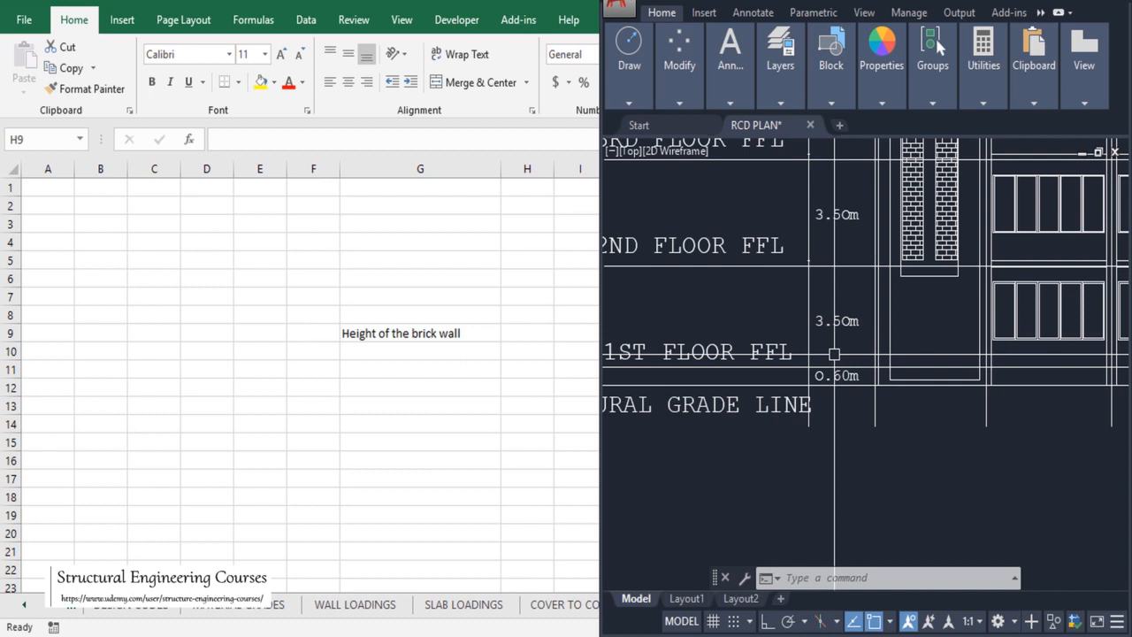
Step: Enter the brick wall height as 3.05 with unit m in H9 and I9
{"action": "left_click", "coordinate": [544, 332]}
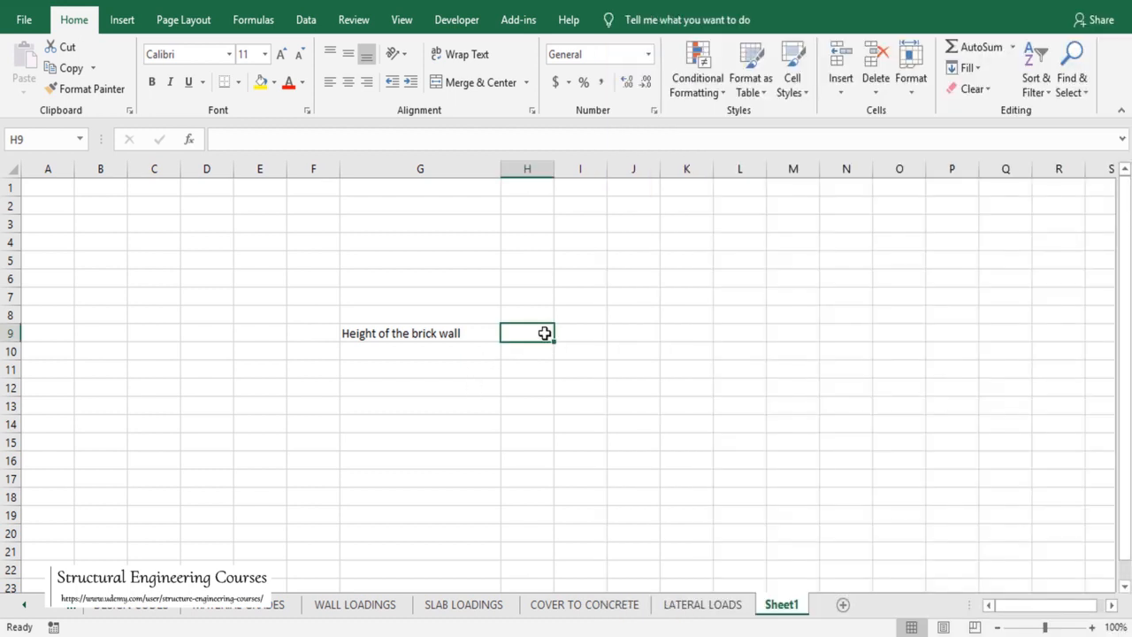
{"action": "type", "text": "3.05"}
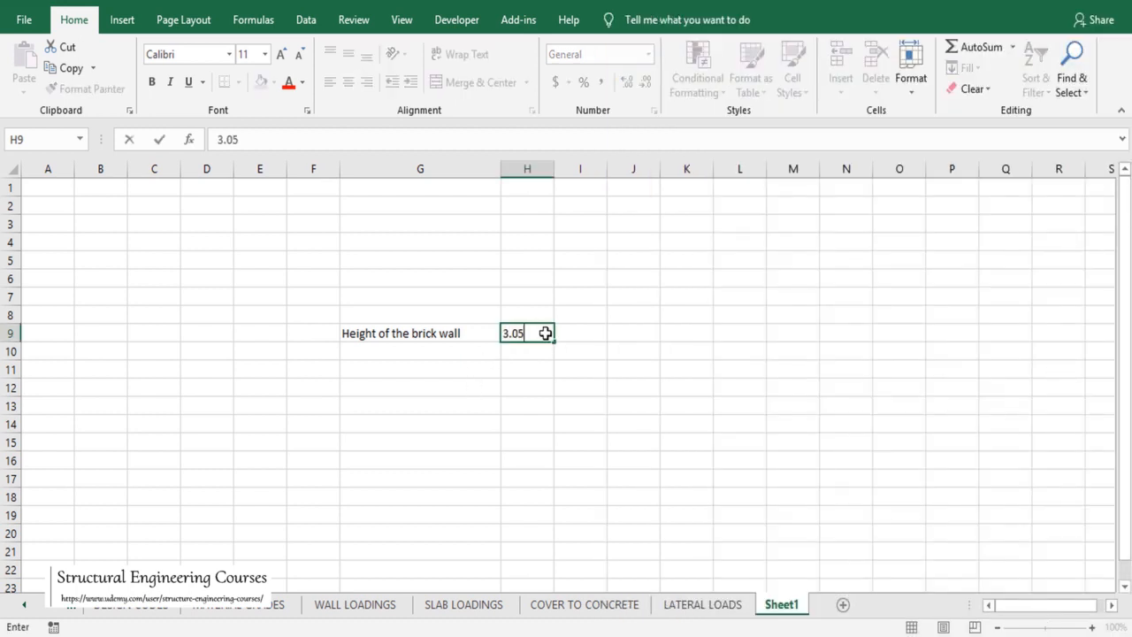
{"action": "key", "text": "Tab"}
{"action": "type", "text": "m"}
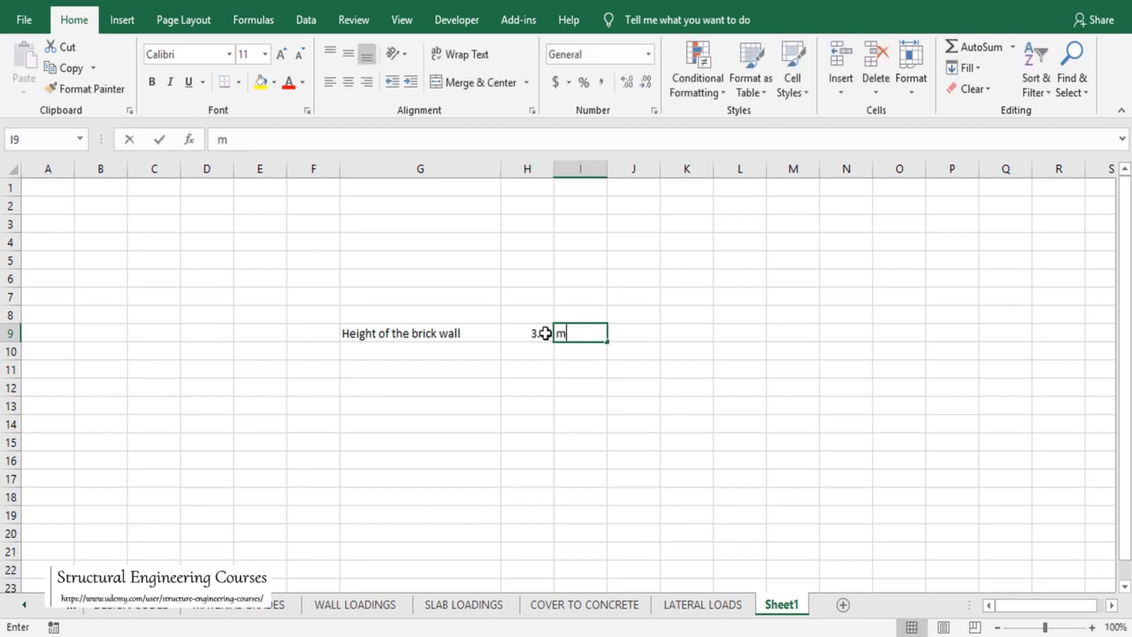
{"action": "key", "text": "Return"}
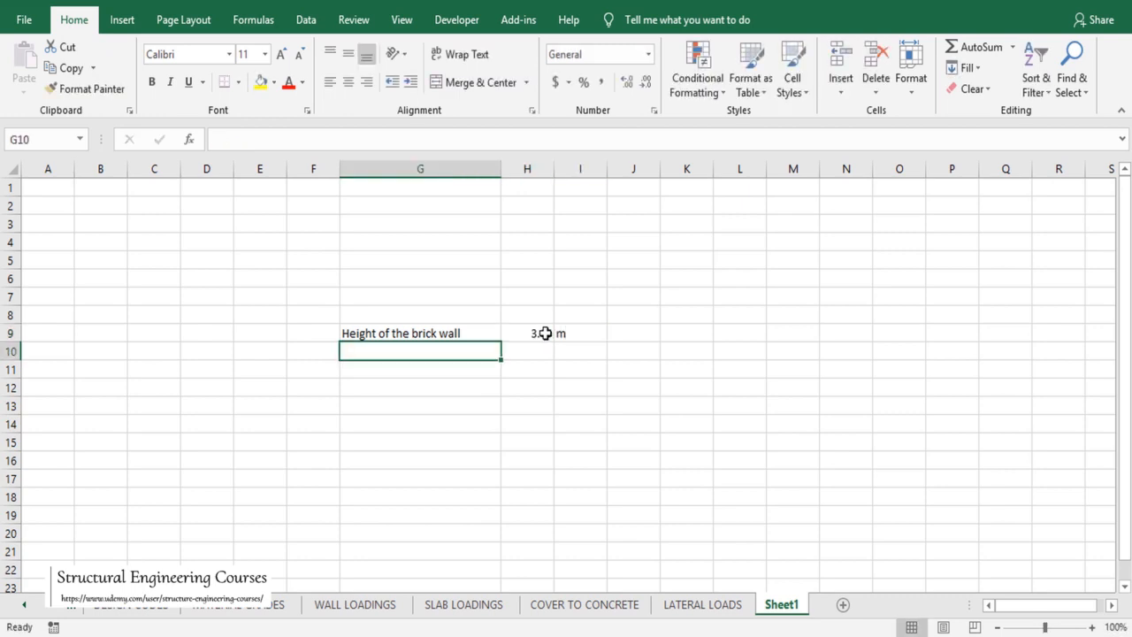
Step: Add a 'Thickness of the brick work' row with value 0.230 m
{"action": "type", "text": "Densi"}
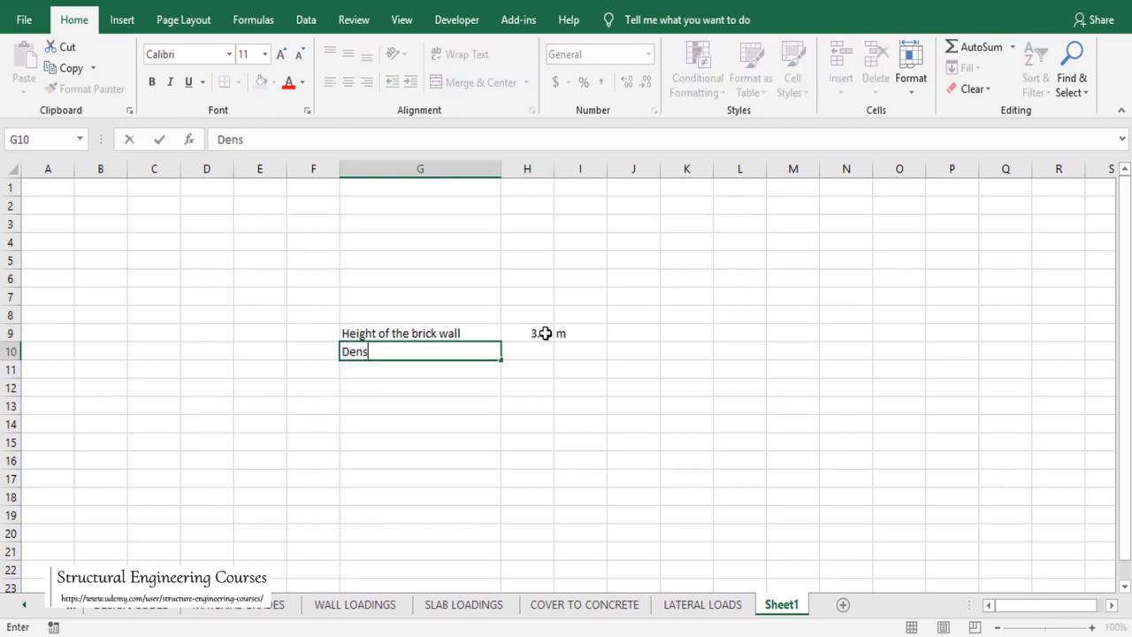
{"action": "key", "text": "BackSpace"}
{"action": "key", "text": "BackSpace"}
{"action": "key", "text": "BackSpace"}
{"action": "key", "text": "BackSpace"}
{"action": "type", "text": "Thickness of the b"}
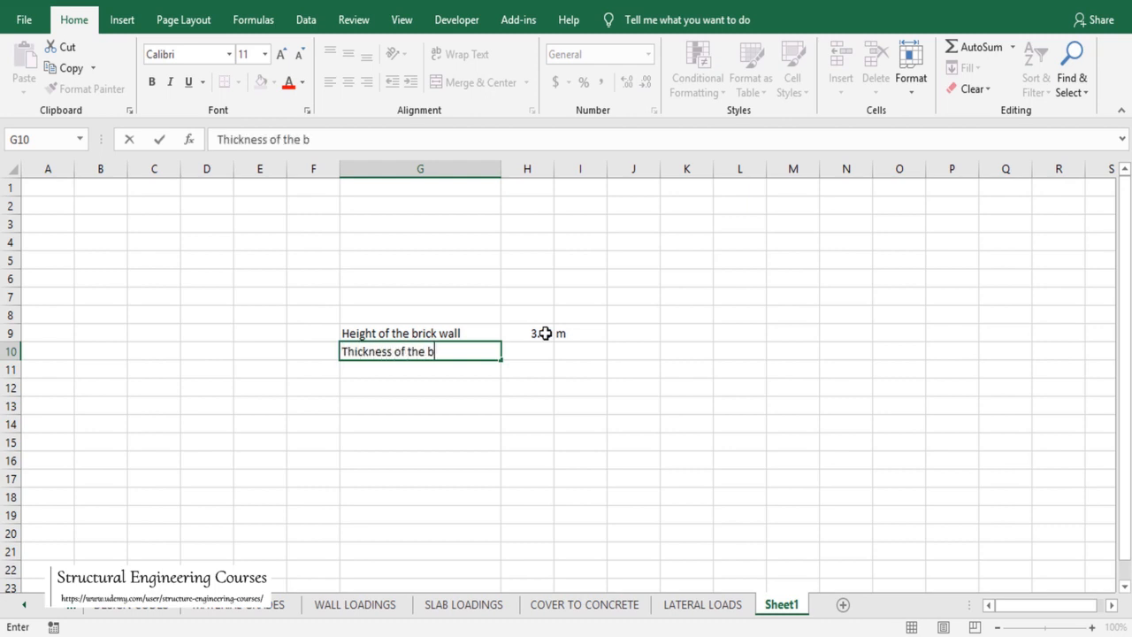
{"action": "type", "text": "rick work"}
{"action": "key", "text": "Tab"}
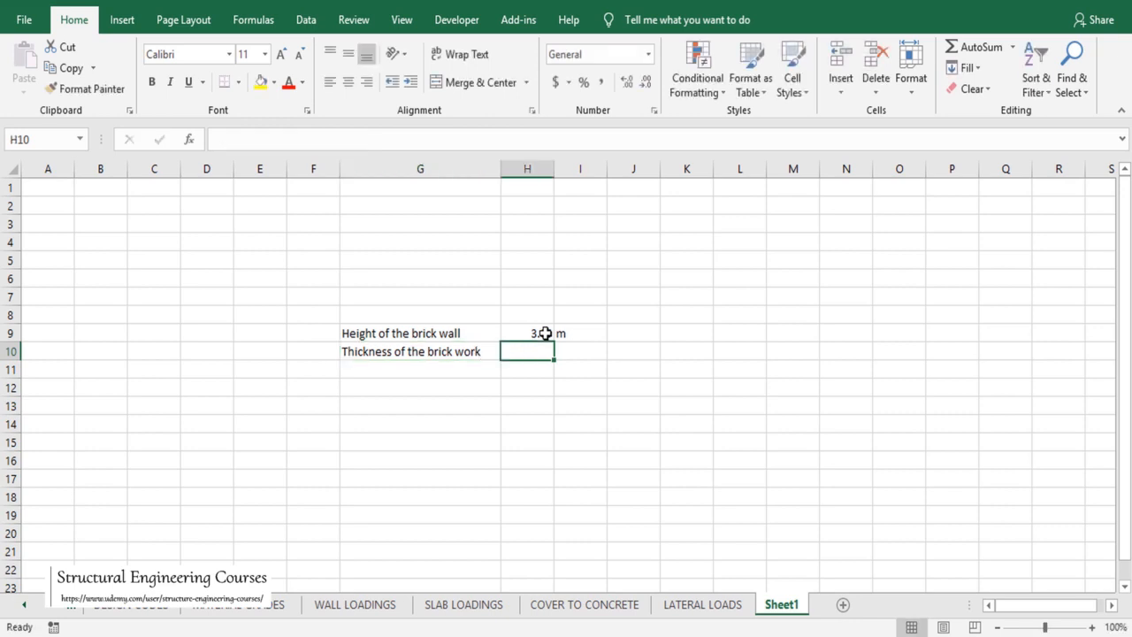
{"action": "type", "text": "0.230"}
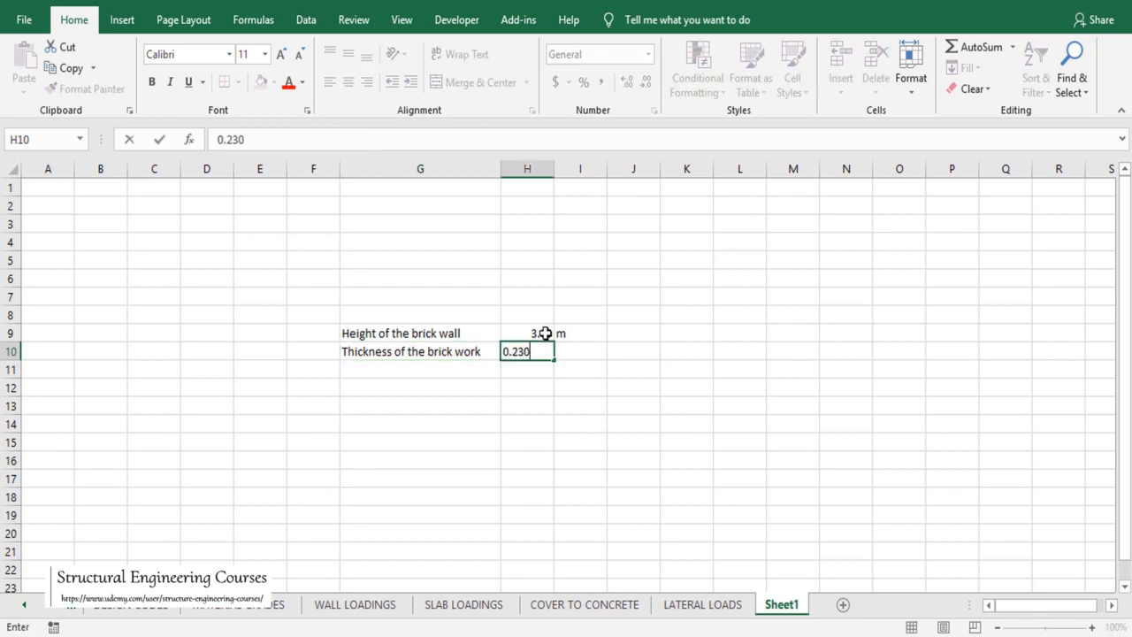
{"action": "key", "text": "Tab"}
{"action": "type", "text": "m"}
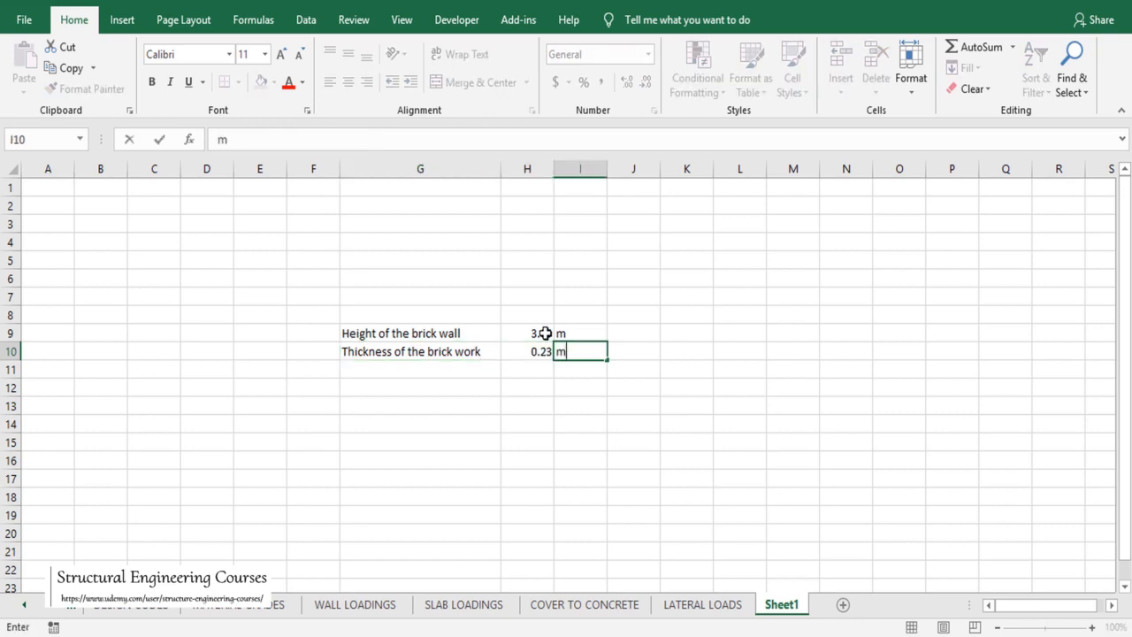
{"action": "key", "text": "Return"}
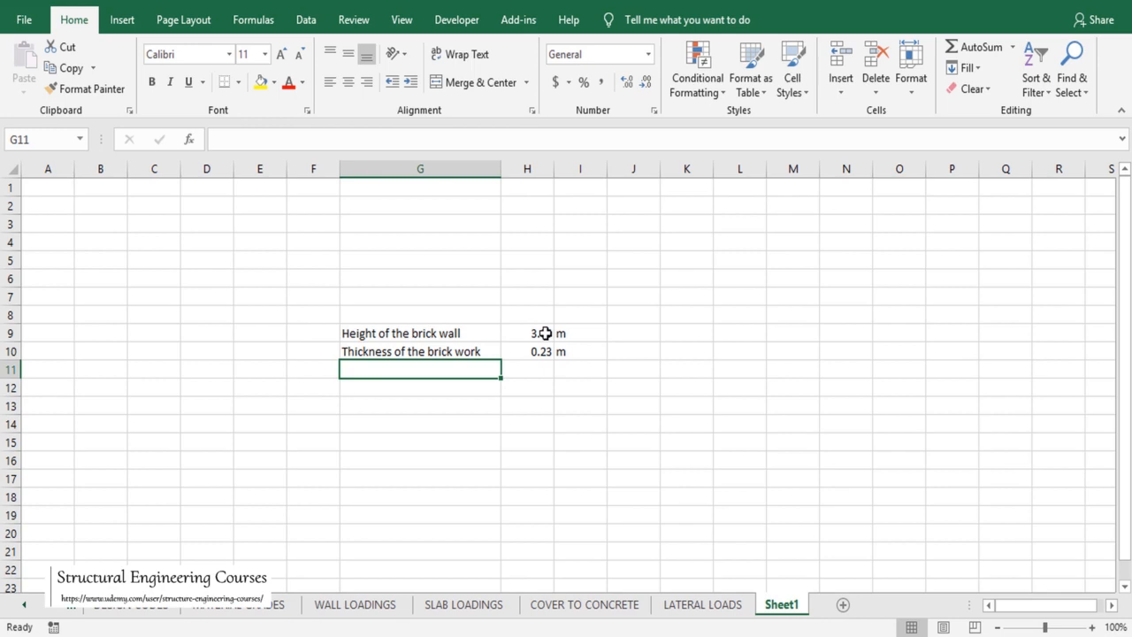
Step: Add 'Density of the brick work' at 19.2 KN/m3, then label the next row 'Equivalent UDL on the beam'
{"action": "type", "text": "Density"}
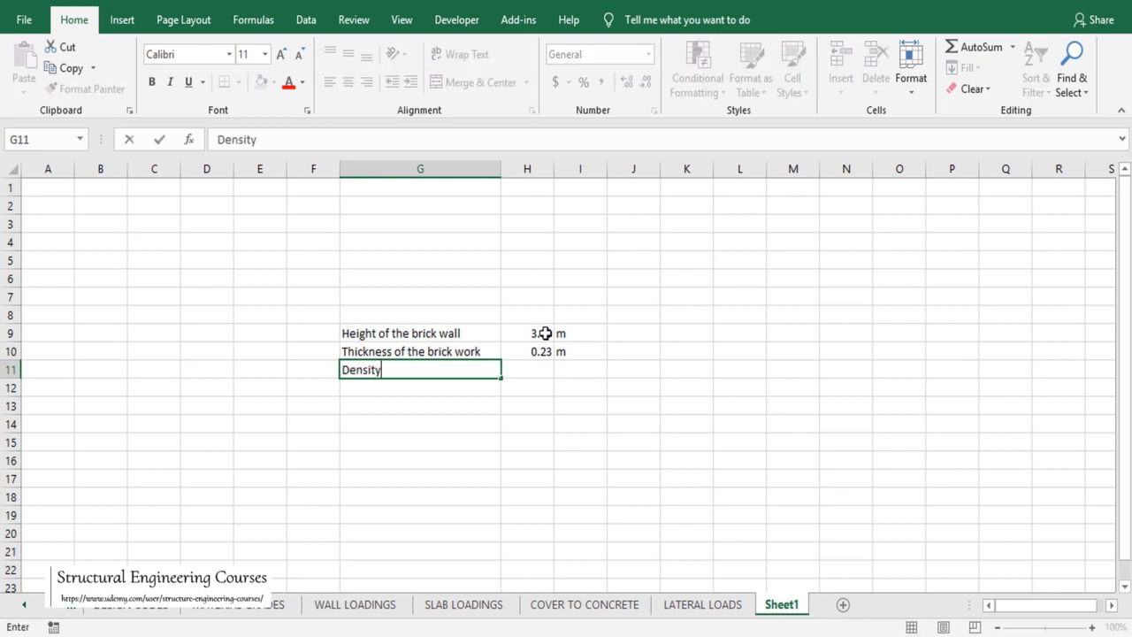
{"action": "type", "text": " of the brick wok"}
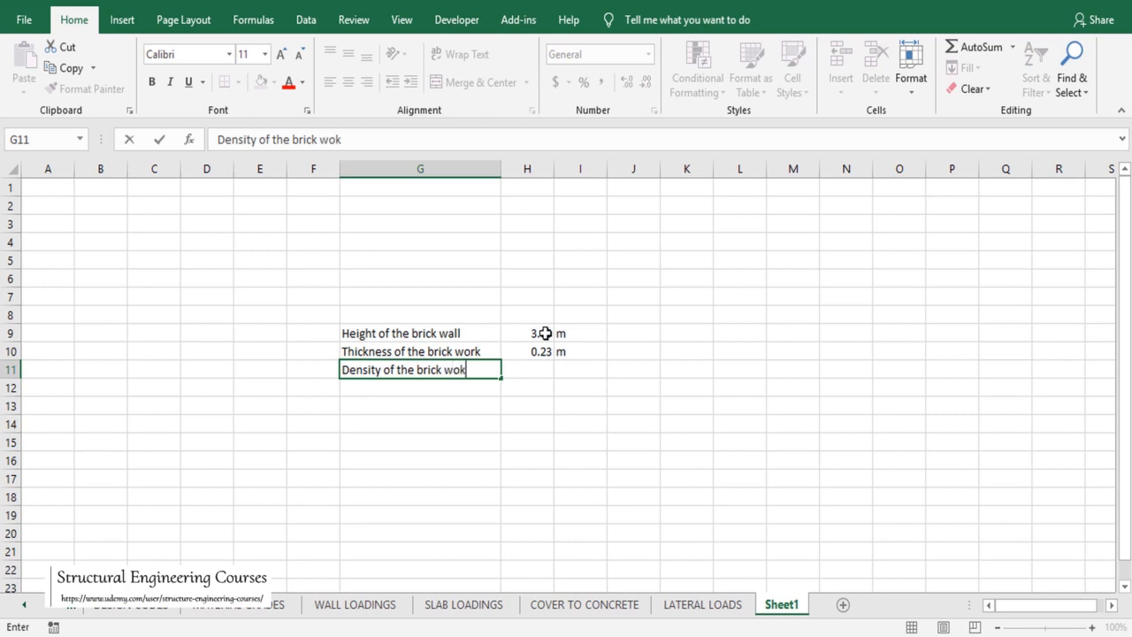
{"action": "key", "text": "BackSpace"}
{"action": "type", "text": "rk"}
{"action": "key", "text": "Tab"}
{"action": "type", "text": "19.2"}
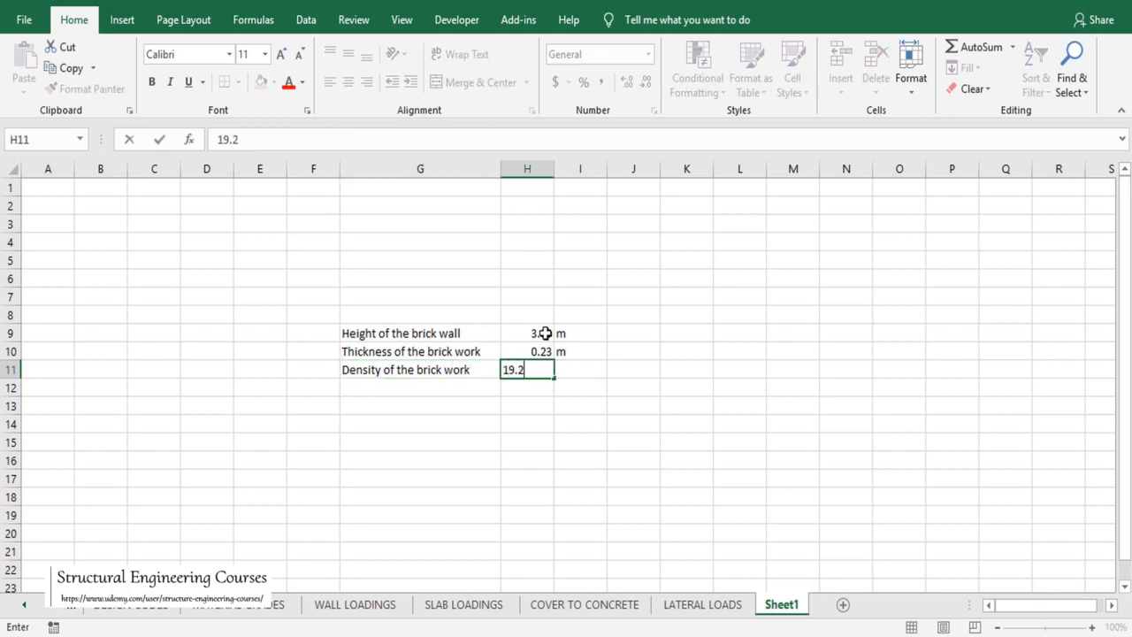
{"action": "key", "text": "Tab"}
{"action": "type", "text": "K"}
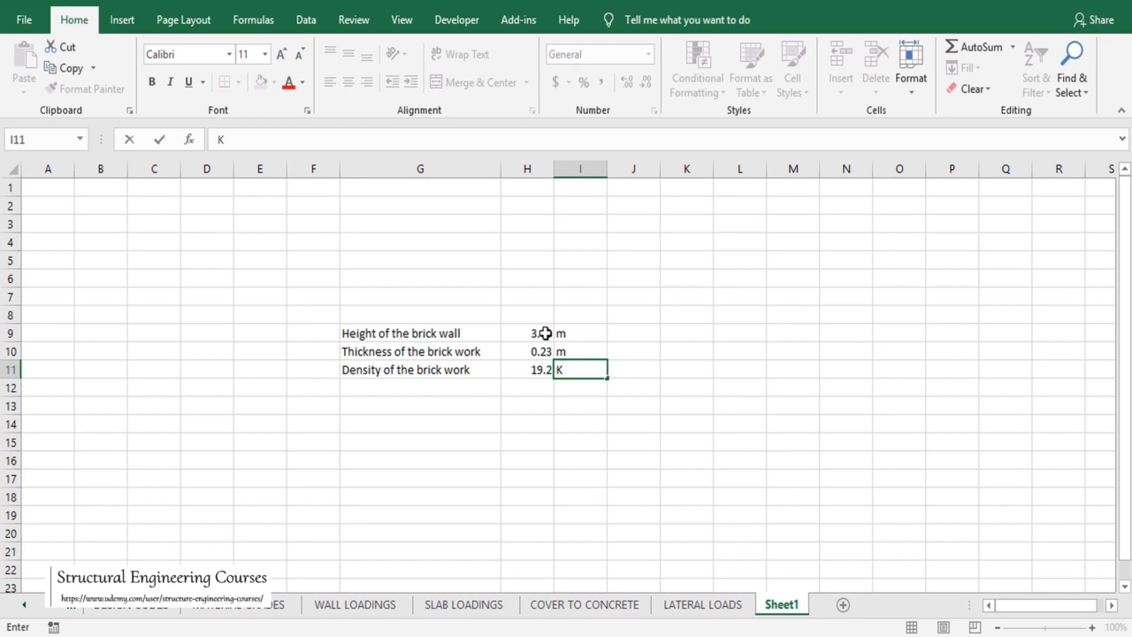
{"action": "type", "text": "N/m3"}
{"action": "key", "text": "Return"}
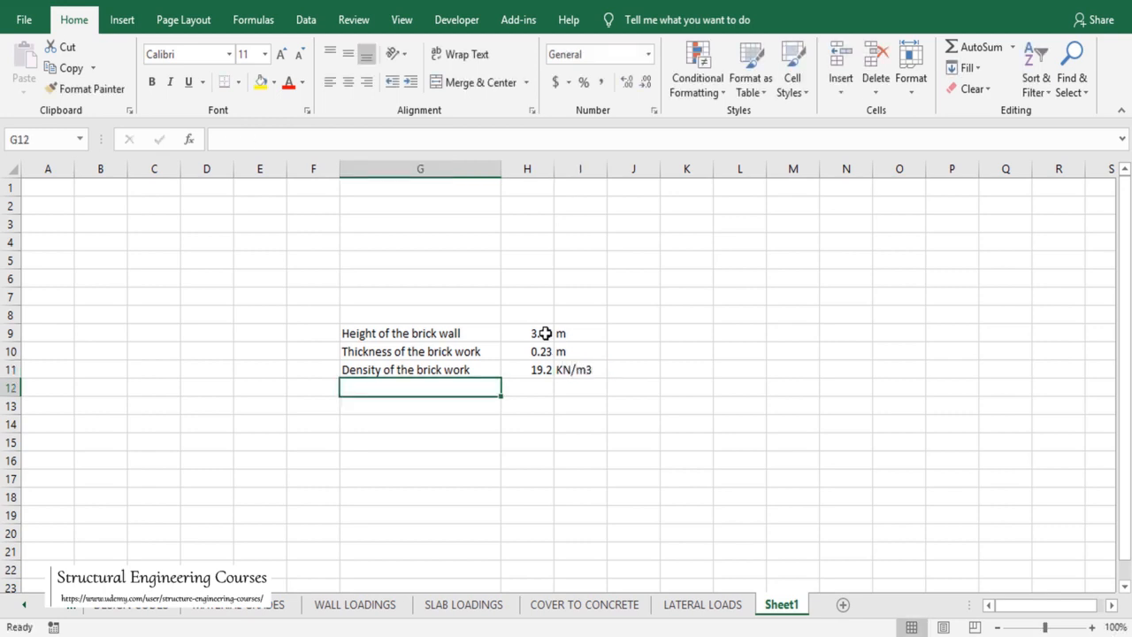
{"action": "type", "text": "Equiva"}
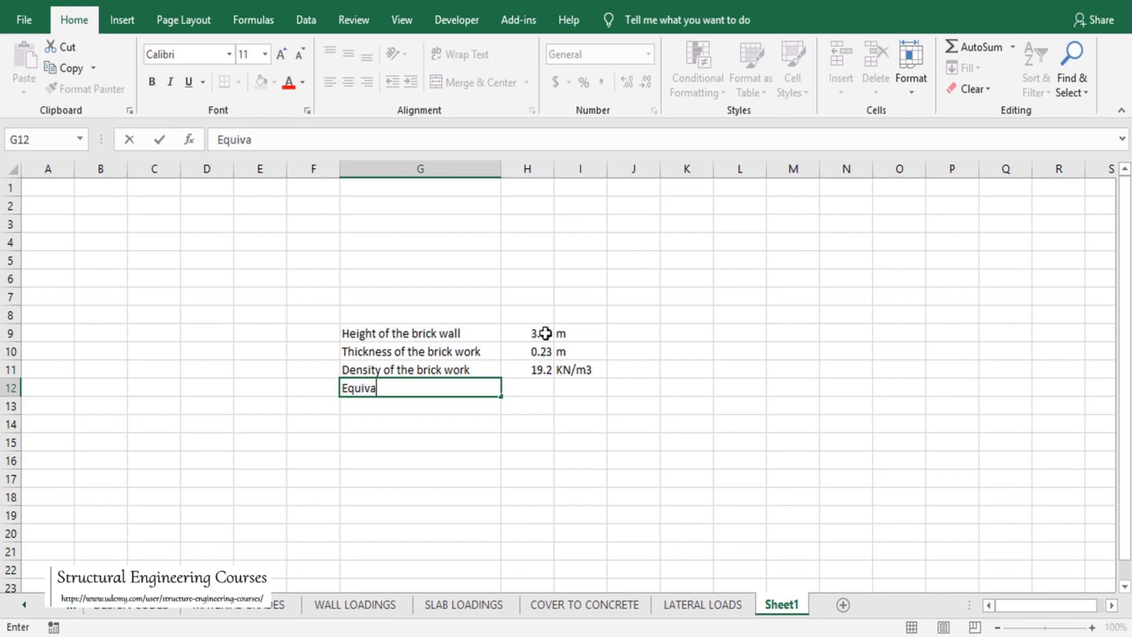
{"action": "type", "text": "lent UDL o"}
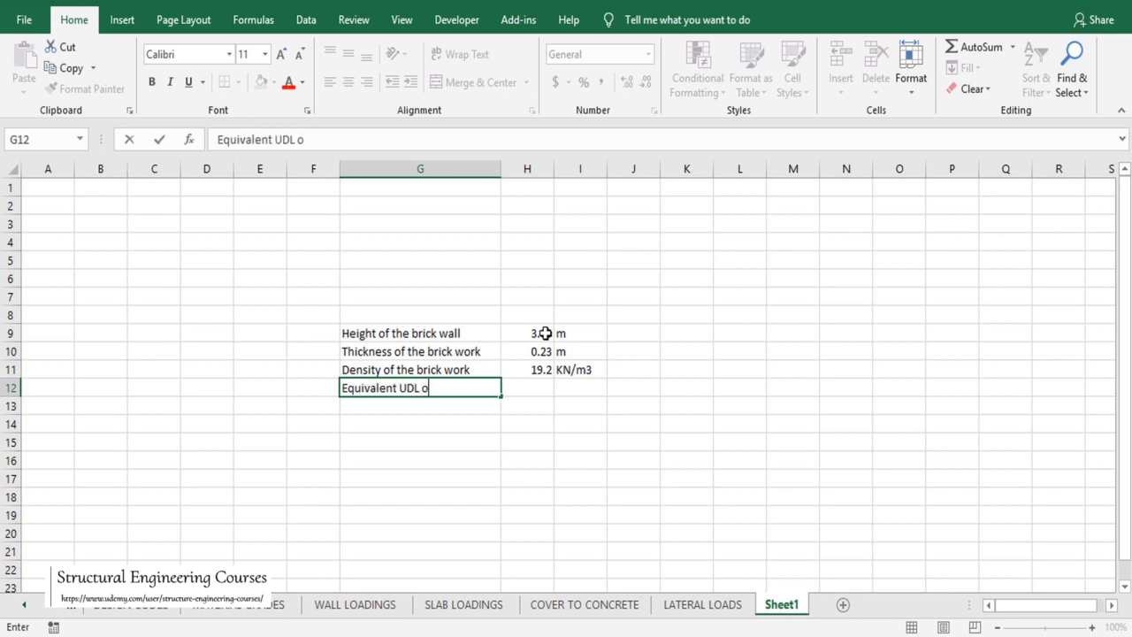
{"action": "type", "text": "n the beam"}
{"action": "key", "text": "Tab"}
Step: Enter =H9*H10*H11 in H12 to compute the equivalent UDL of 13.4688
{"action": "type", "text": "="}
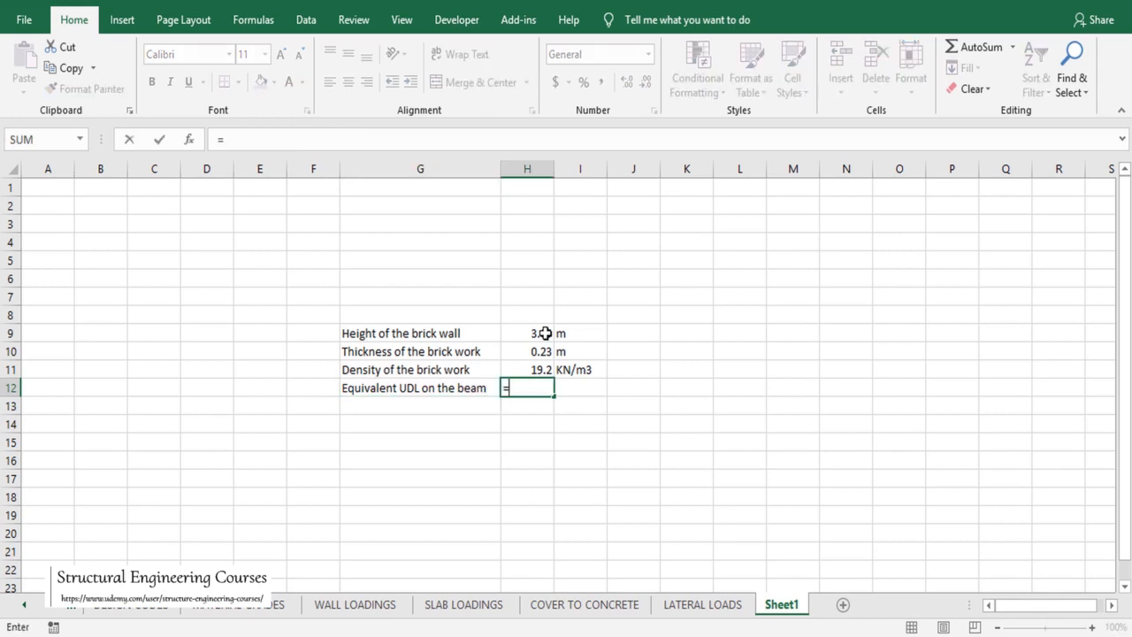
{"action": "left_click", "coordinate": [545, 332]}
{"action": "type", "text": "*"}
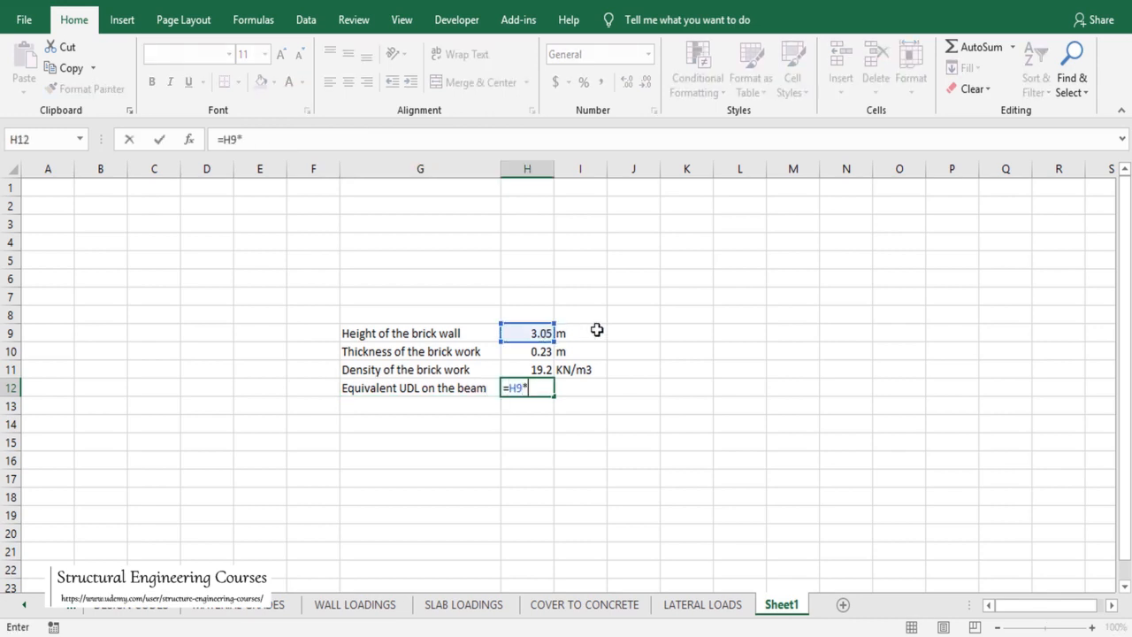
{"action": "left_click", "coordinate": [536, 352]}
{"action": "type", "text": "*"}
{"action": "left_click", "coordinate": [535, 369]}
{"action": "key", "text": "Return"}
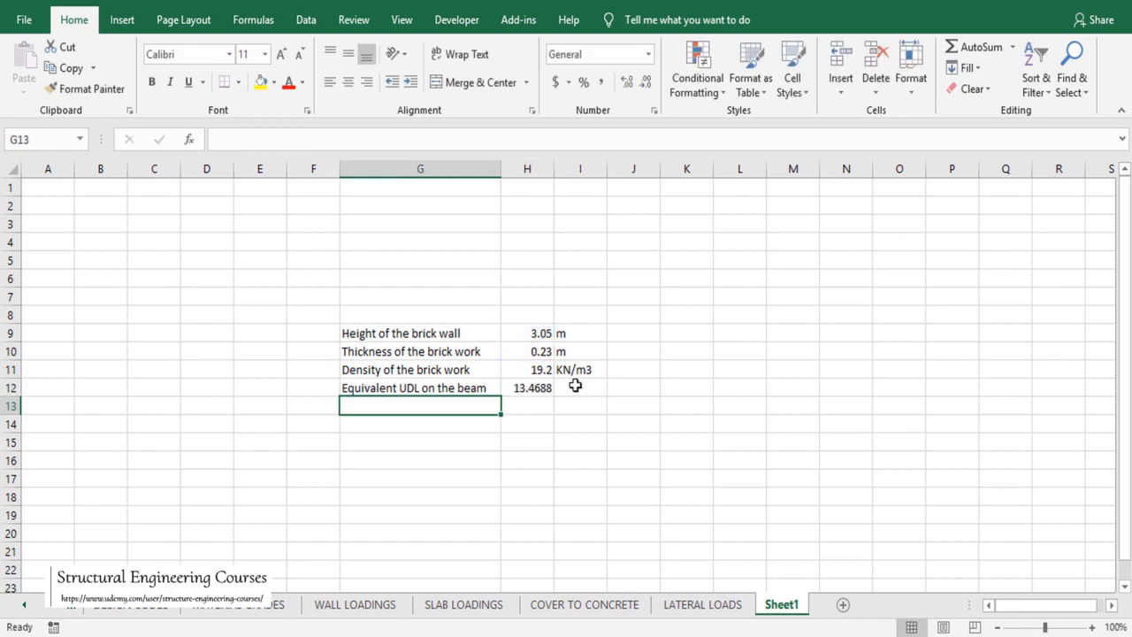
Step: Give the UDL the unit KN/m and start a 'Thickness of the mortal' label in G13
{"action": "left_click", "coordinate": [574, 386]}
{"action": "type", "text": "K"}
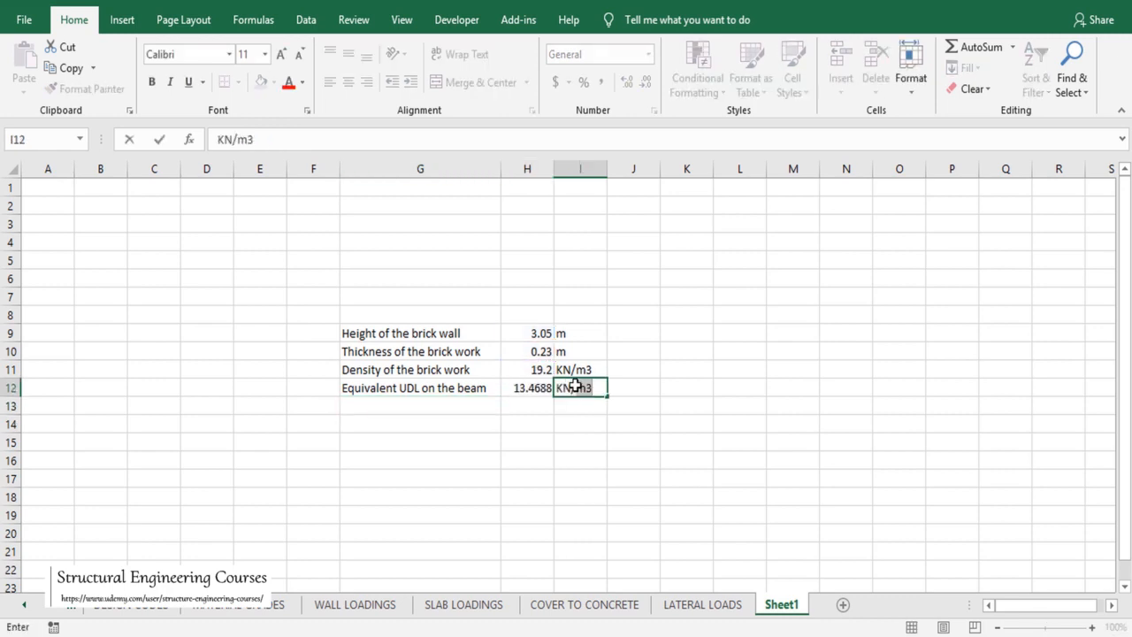
{"action": "type", "text": "N/m"}
{"action": "key", "text": "Delete"}
{"action": "key", "text": "Return"}
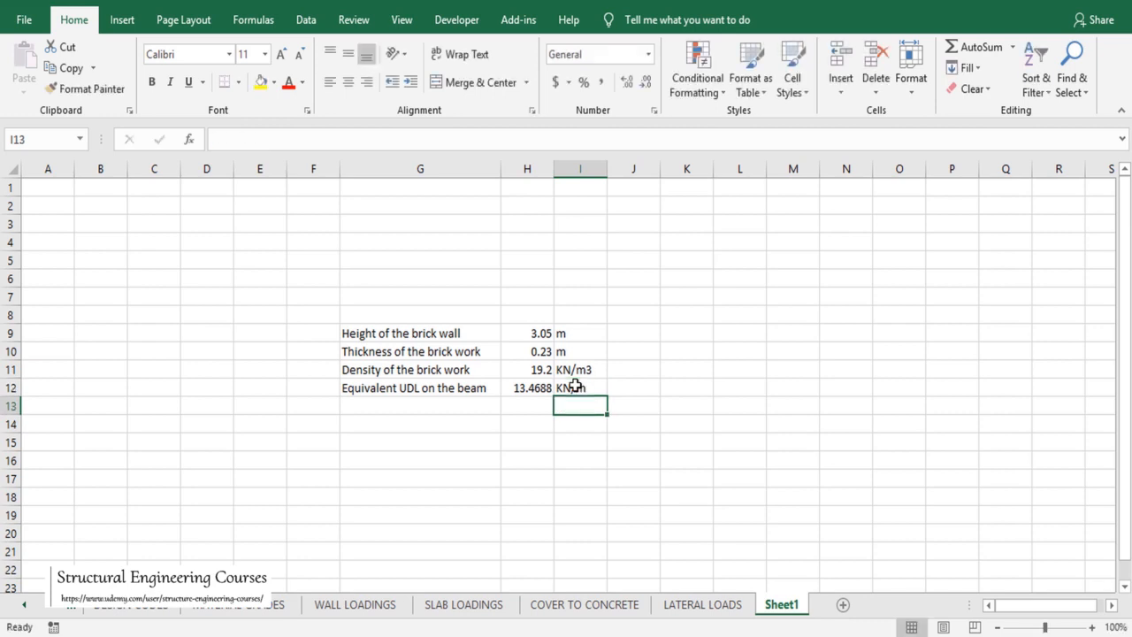
{"action": "left_click", "coordinate": [435, 391]}
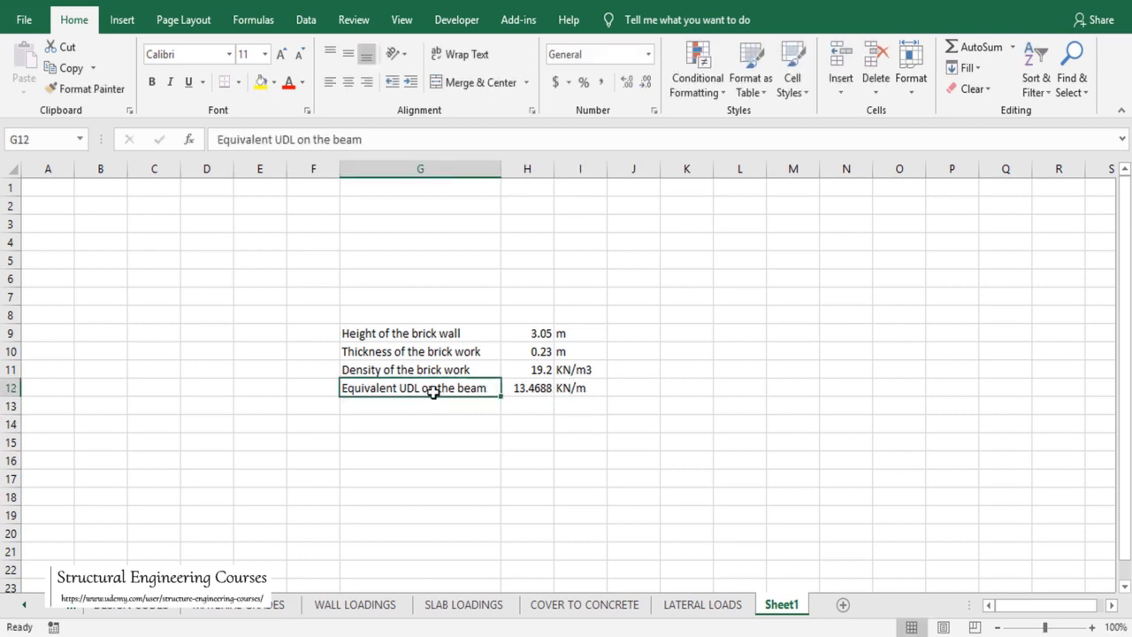
{"action": "left_click", "coordinate": [425, 405]}
{"action": "type", "text": "Thickn"}
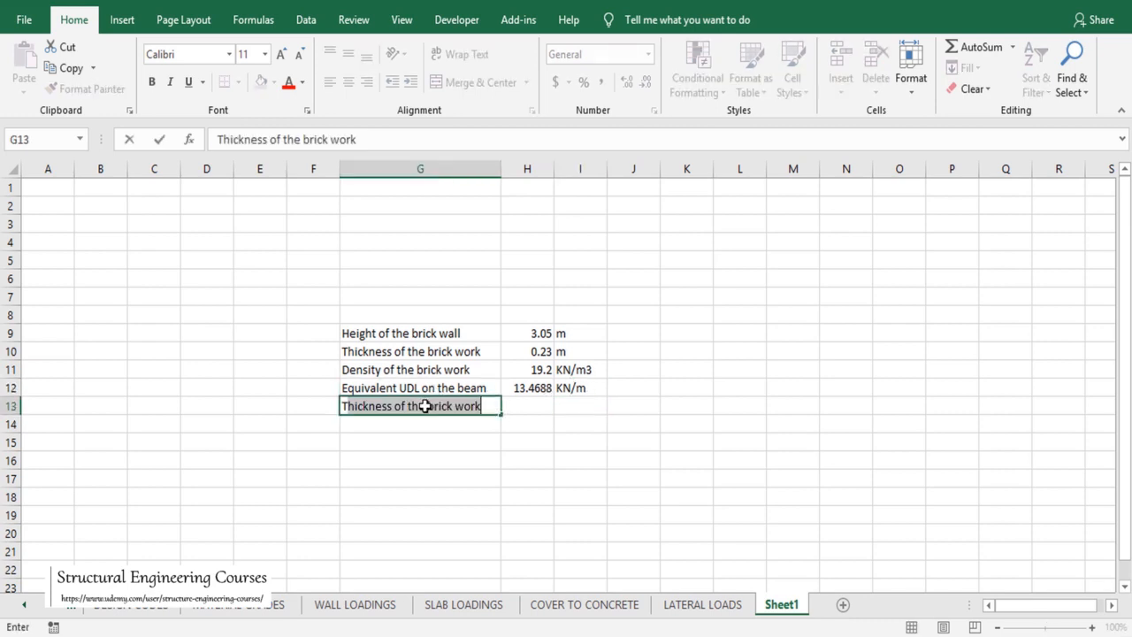
{"action": "type", "text": "ess of "}
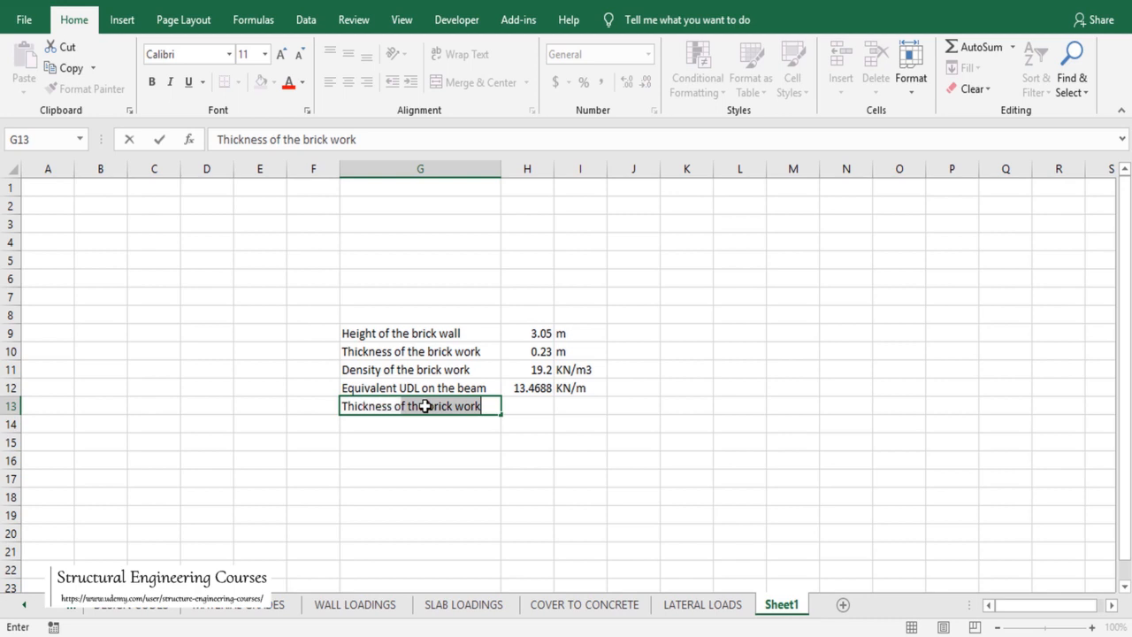
{"action": "type", "text": "the mor"}
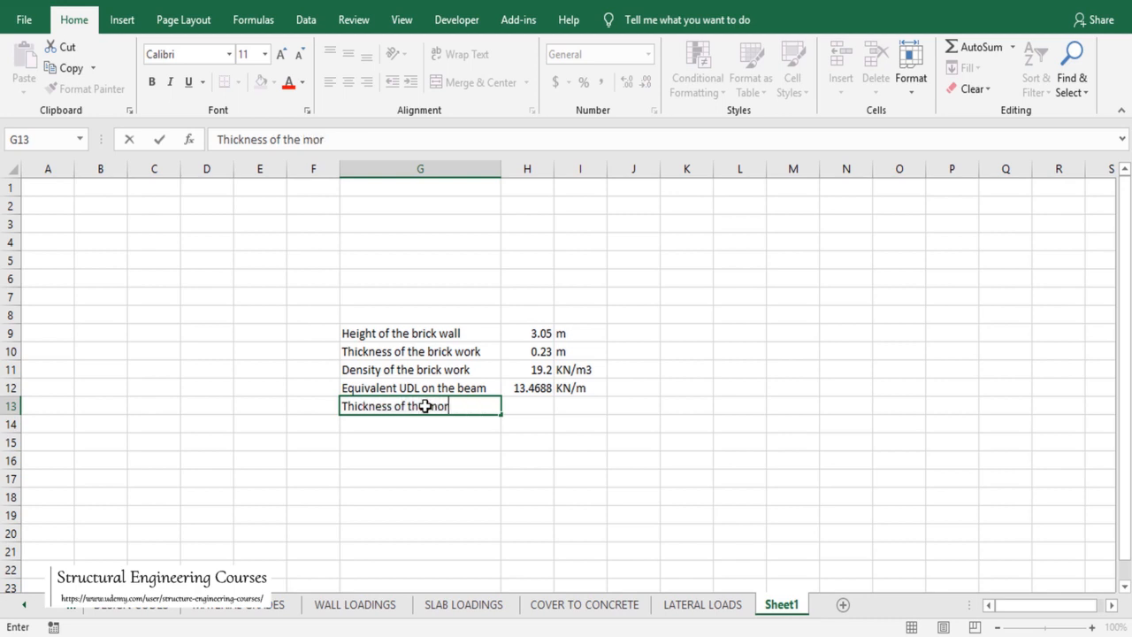
{"action": "type", "text": "tal"}
Step: Set the mortar thickness to 0.024 m
{"action": "key", "text": "Tab"}
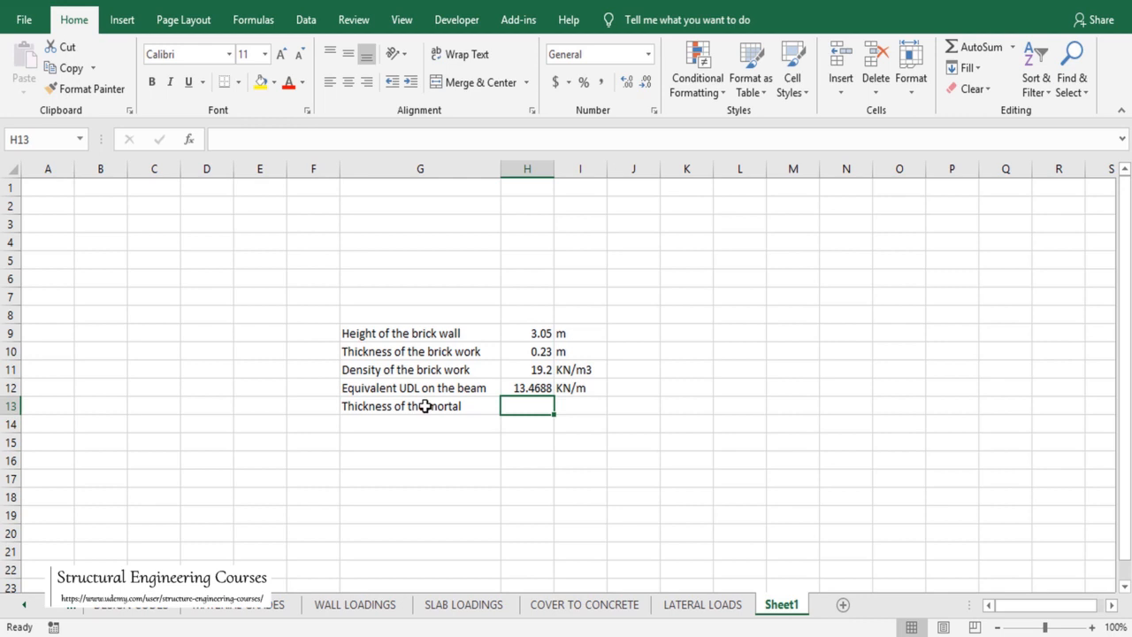
{"action": "type", "text": "0"}
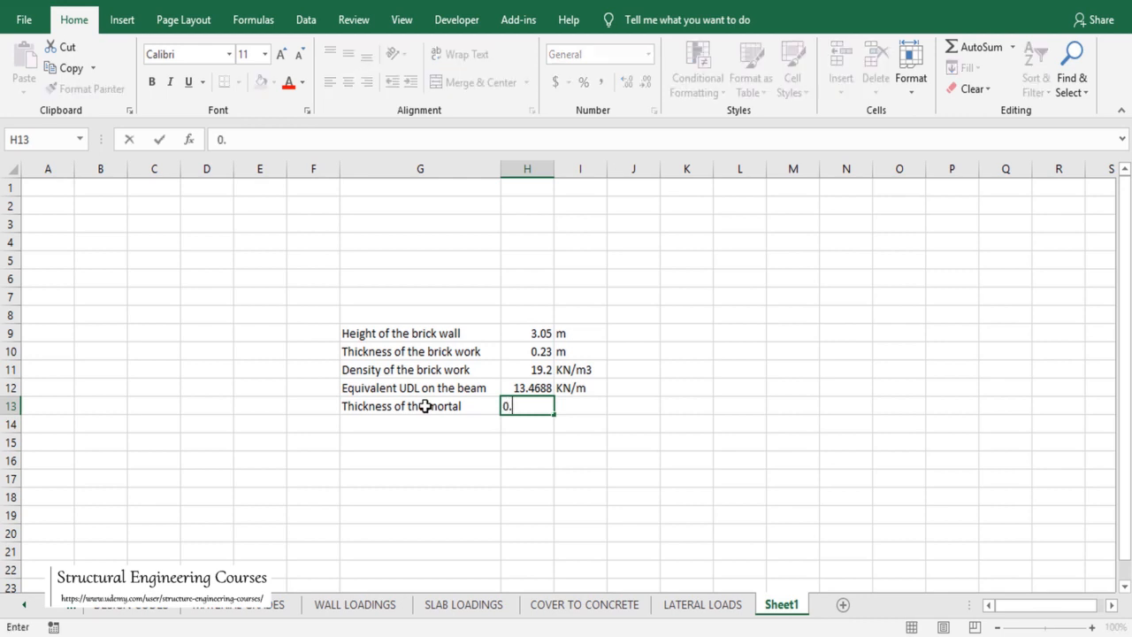
{"action": "type", "text": ".024"}
{"action": "key", "text": "Tab"}
{"action": "type", "text": "m"}
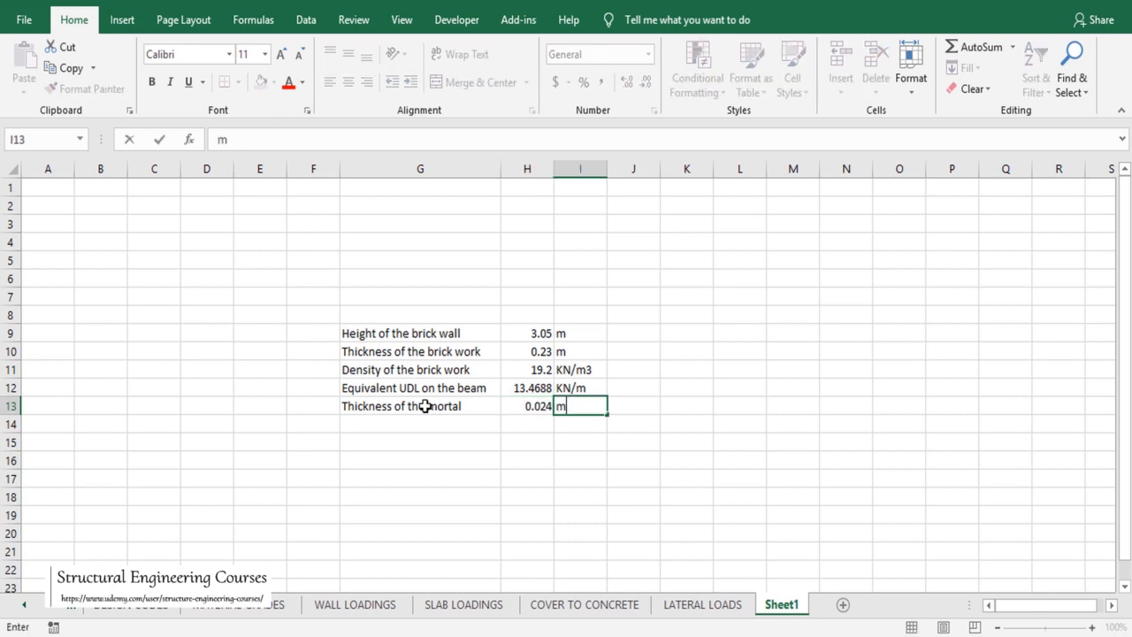
{"action": "key", "text": "Return"}
Step: Add a 'Density of the mortar' row with 24 KN/m3
{"action": "type", "text": "Density of the "}
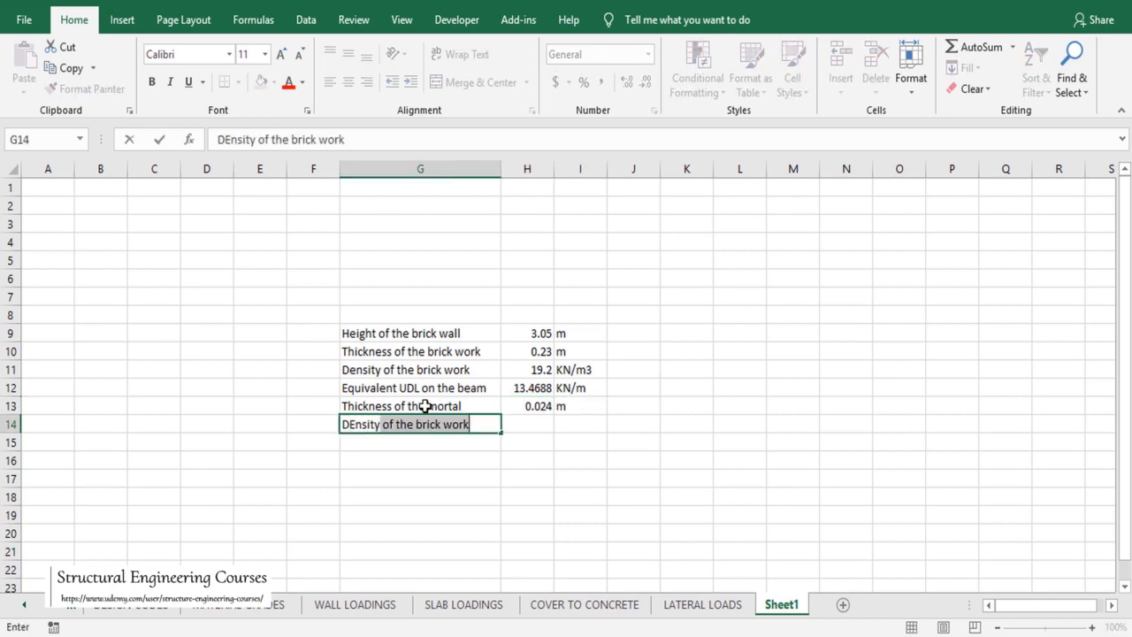
{"action": "type", "text": "brick"}
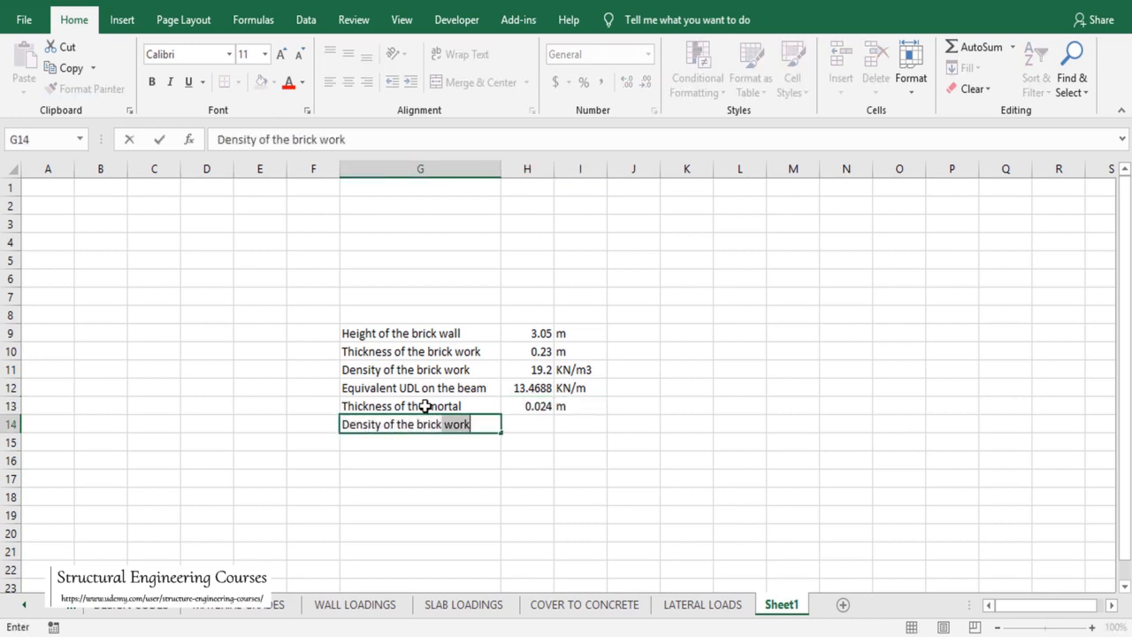
{"action": "key", "text": "BackSpace"}
{"action": "key", "text": "BackSpace"}
{"action": "key", "text": "BackSpace"}
{"action": "key", "text": "BackSpace"}
{"action": "key", "text": "BackSpace"}
{"action": "key", "text": "BackSpace"}
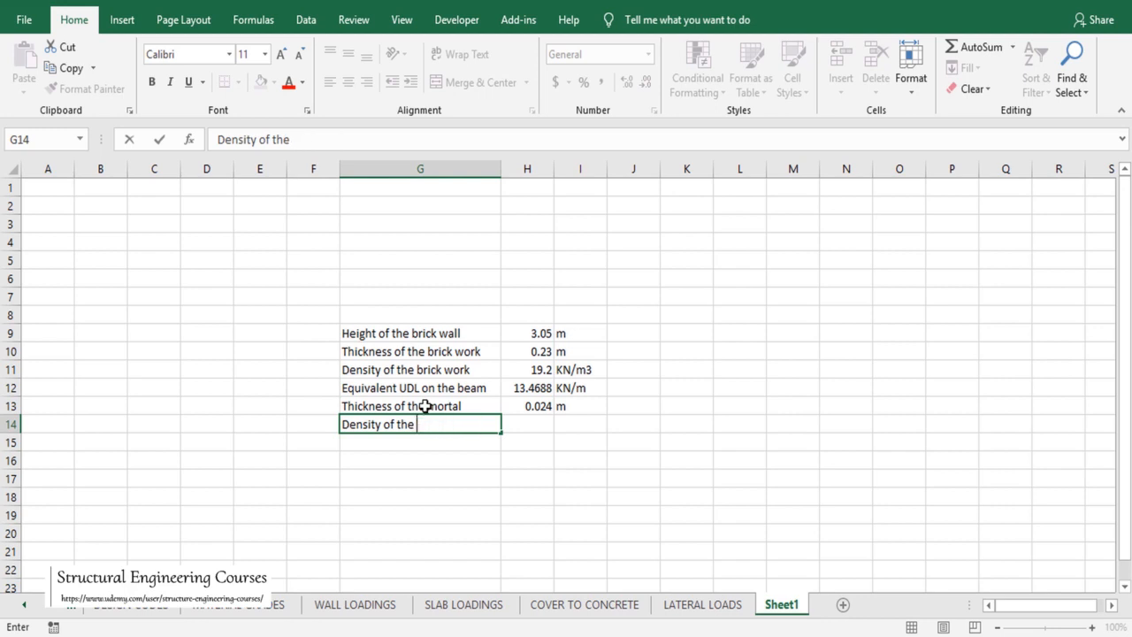
{"action": "type", "text": "mortar"}
{"action": "key", "text": "Tab"}
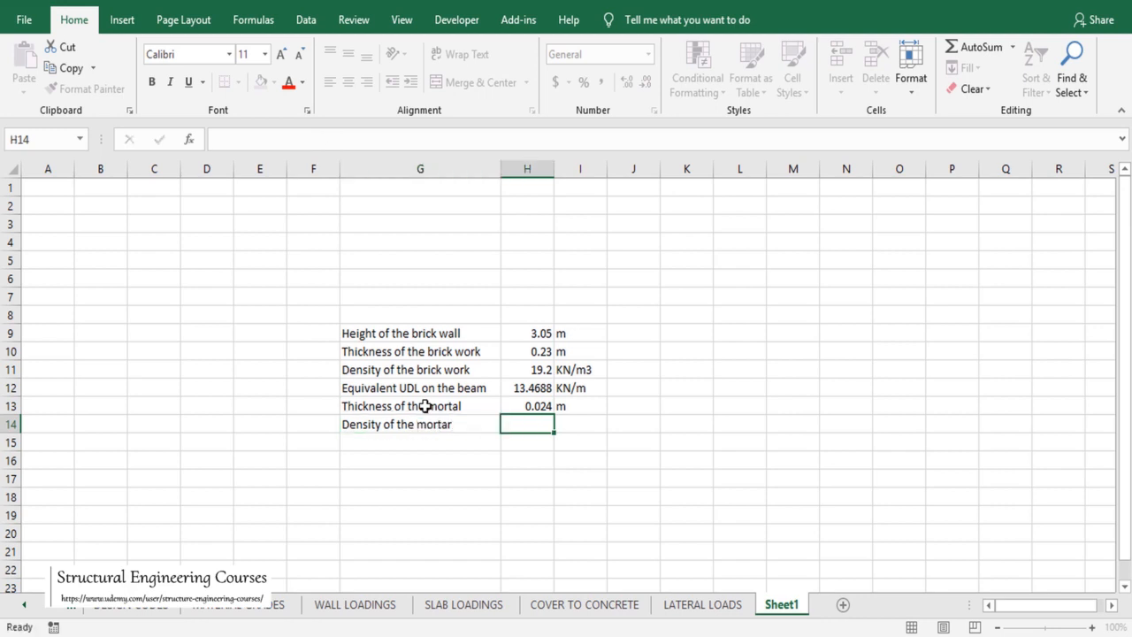
{"action": "type", "text": "24 KN/m3"}
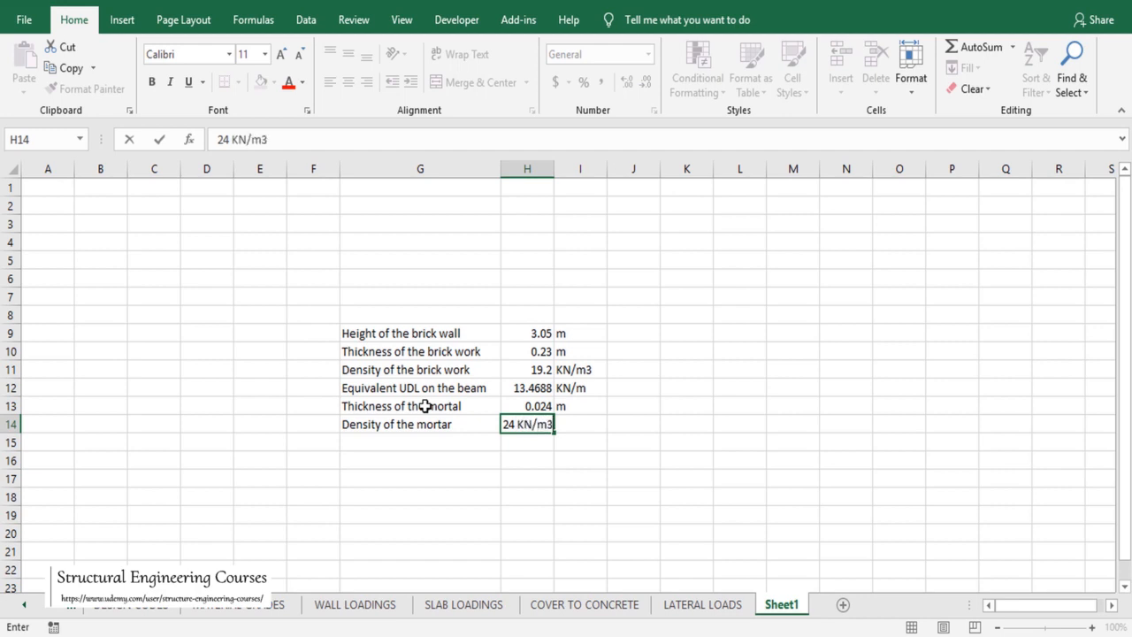
{"action": "key", "text": "Return"}
Step: Correct 'mortal' to 'mortar' in G13 and add a 'Height of the mortar' label in G15
{"action": "double_click", "coordinate": [466, 404]}
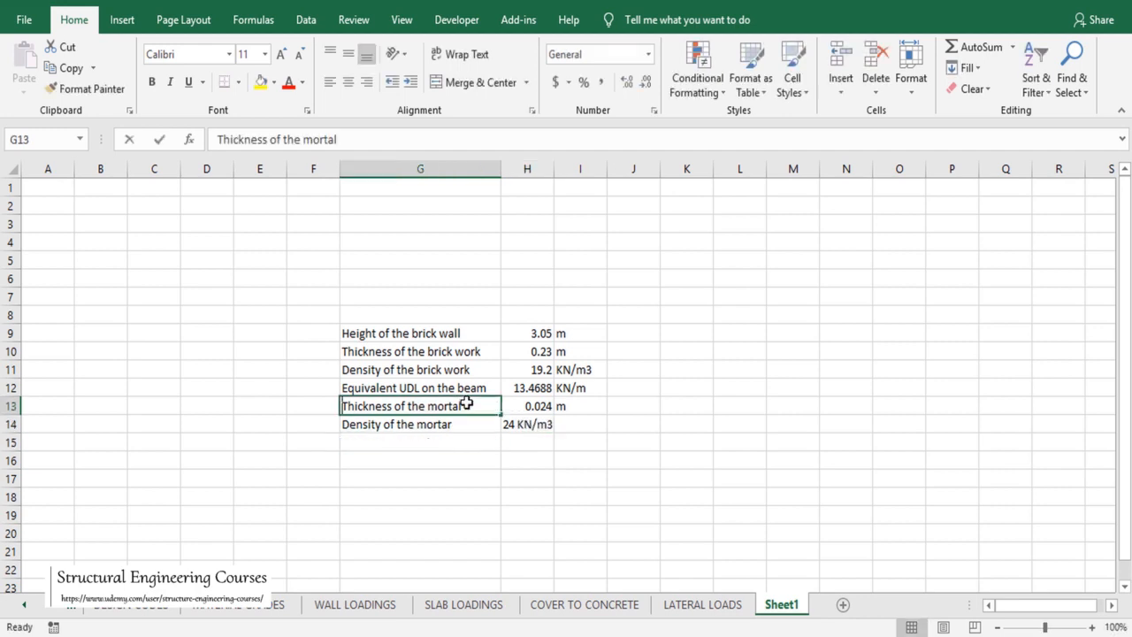
{"action": "type", "text": "r"}
{"action": "left_click", "coordinate": [432, 440]}
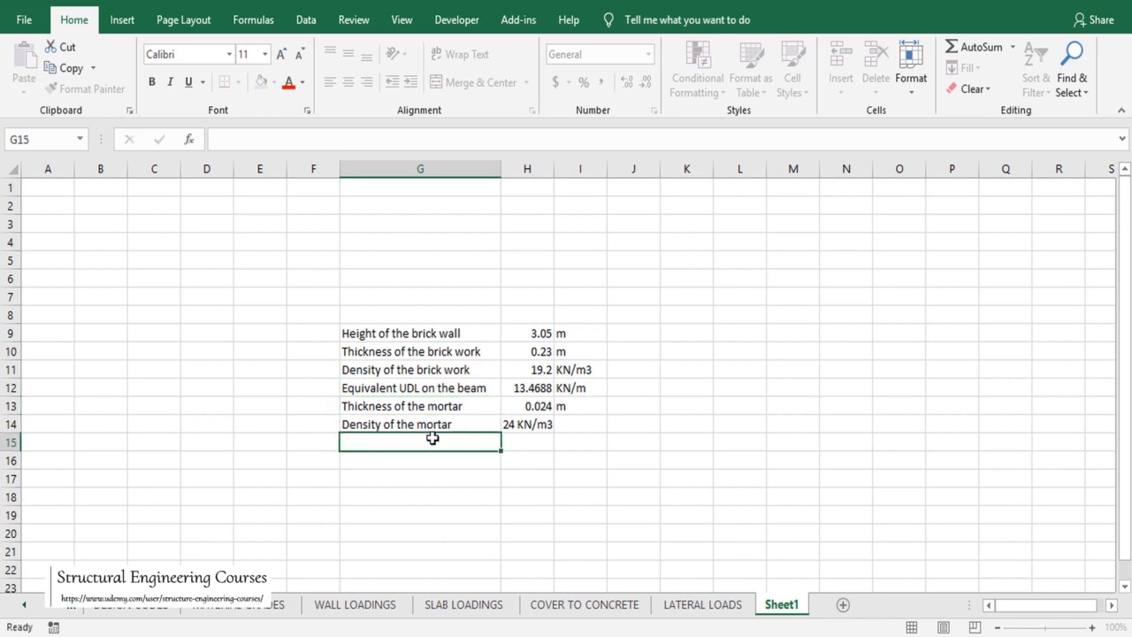
{"action": "type", "text": "Height "}
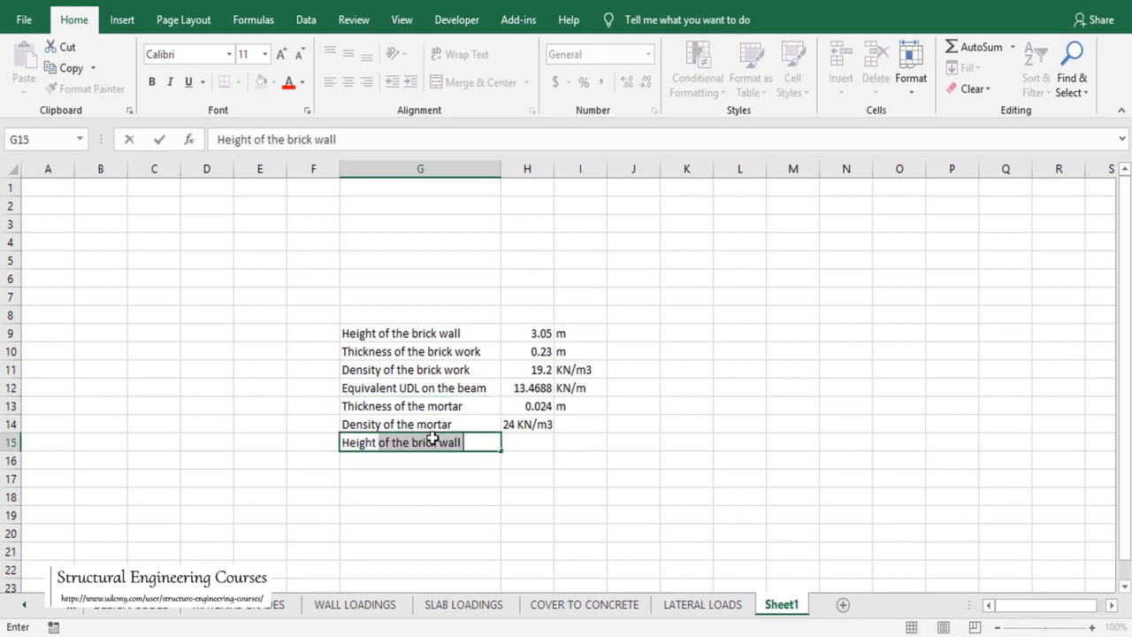
{"action": "type", "text": "of the mortar"}
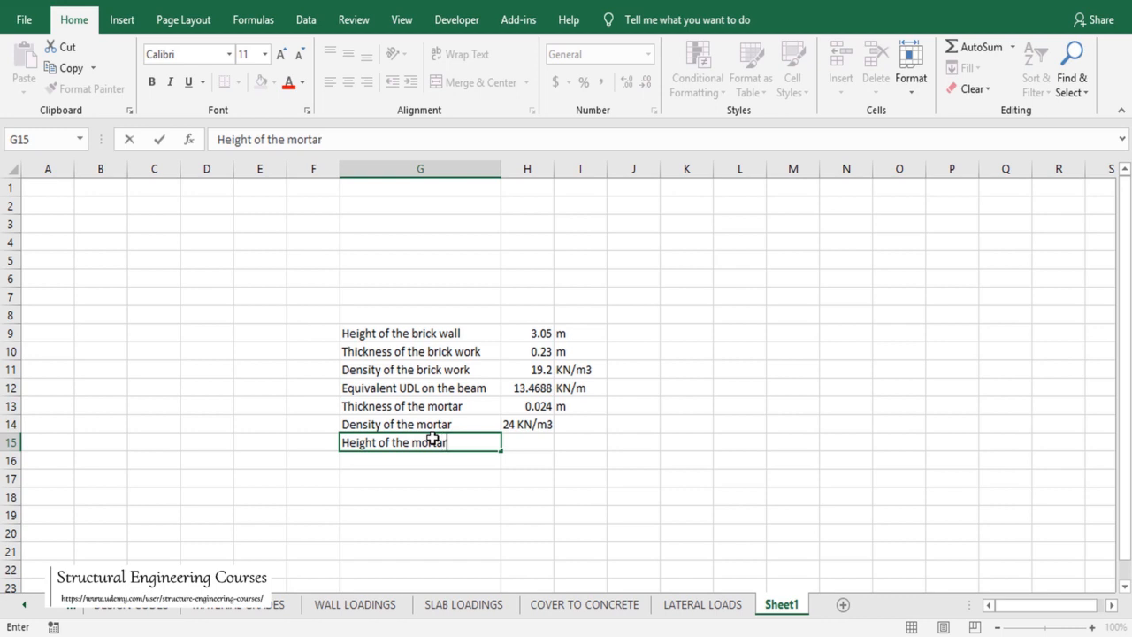
{"action": "key", "text": "Tab"}
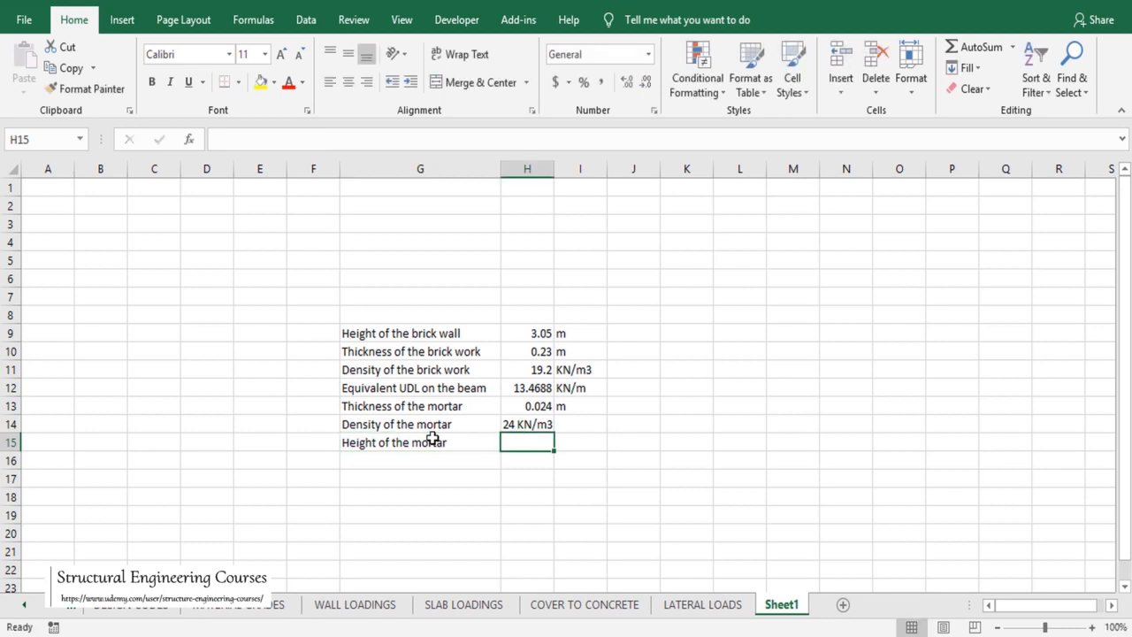
Step: Link the mortar height to the wall height (3.05) and label the next row 'UDL'
{"action": "type", "text": "="}
{"action": "left_click", "coordinate": [525, 334]}
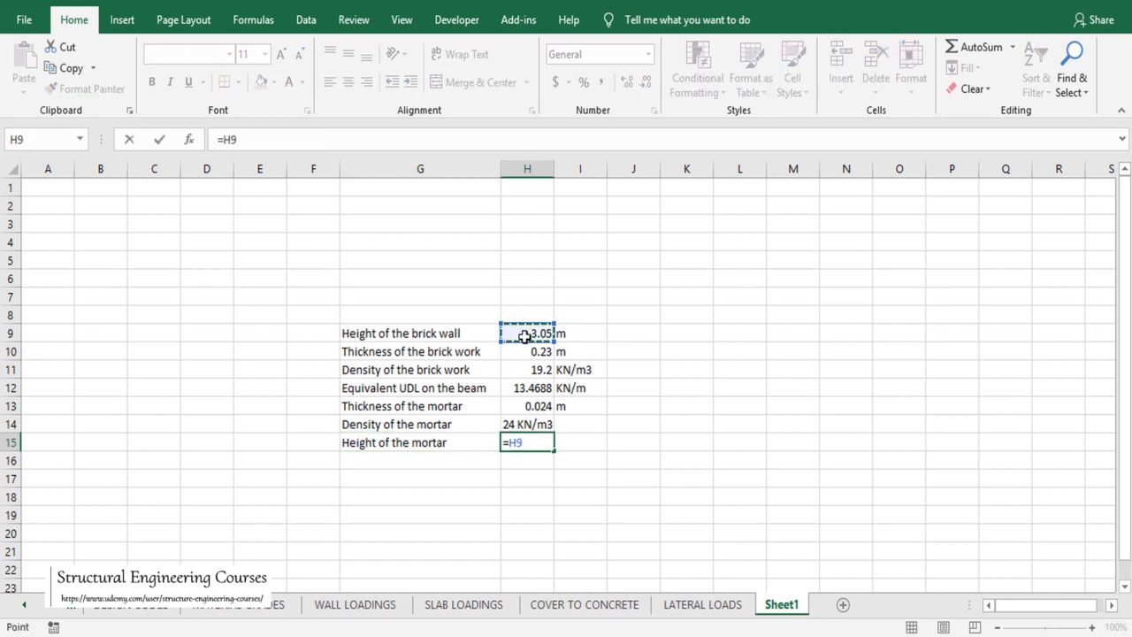
{"action": "key", "text": "Return"}
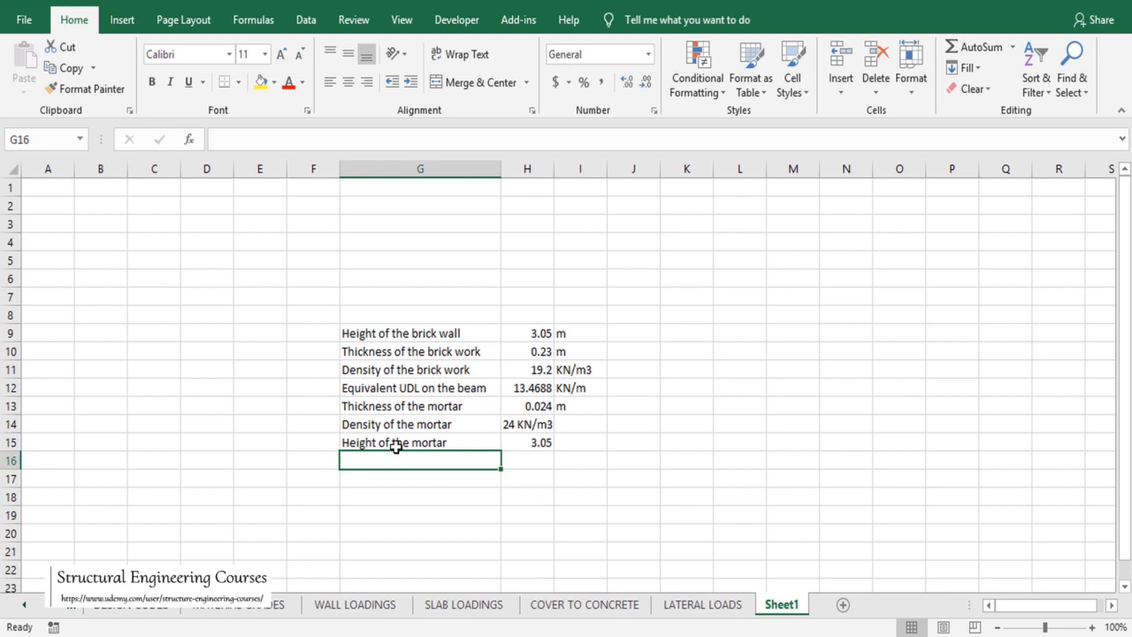
{"action": "type", "text": "UDL"}
{"action": "key", "text": "Tab"}
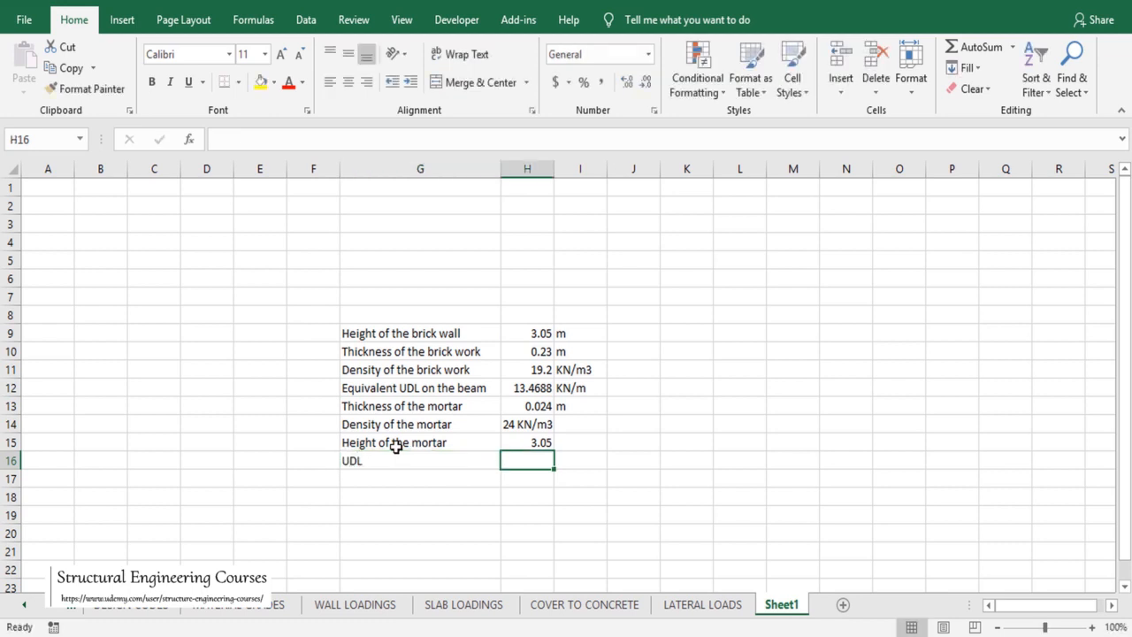
Step: Enter the mortar UDL formula =H13*H14*H15 in H16
{"action": "type", "text": "="}
{"action": "left_click", "coordinate": [537, 418]}
{"action": "left_click", "coordinate": [527, 400]}
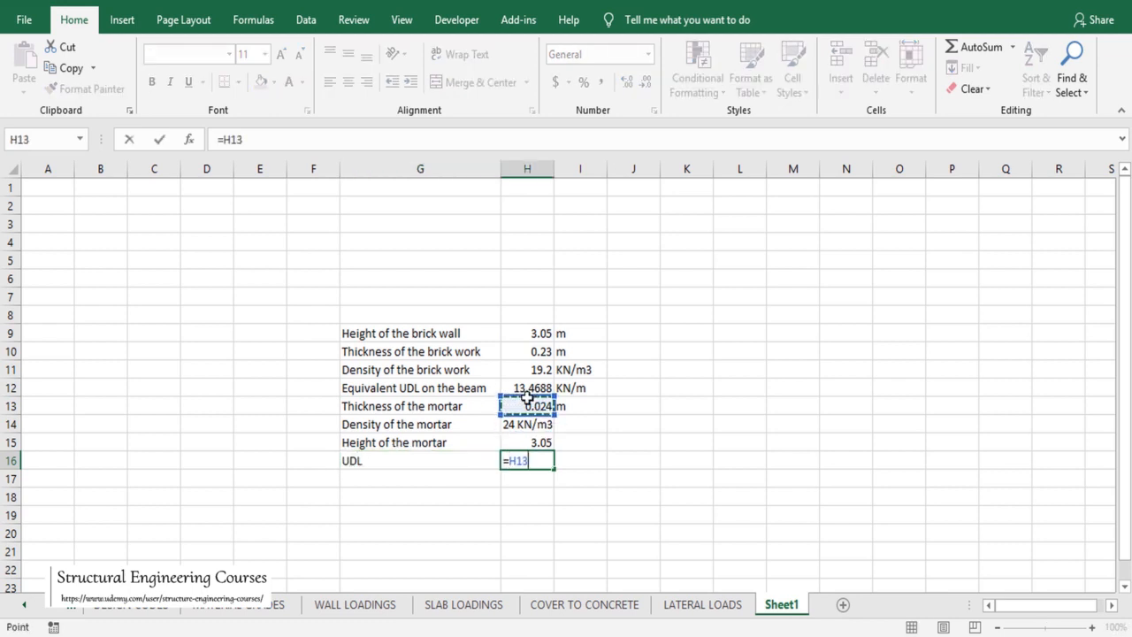
{"action": "type", "text": "*"}
{"action": "left_click", "coordinate": [524, 423]}
{"action": "type", "text": "*"}
{"action": "left_click", "coordinate": [533, 444]}
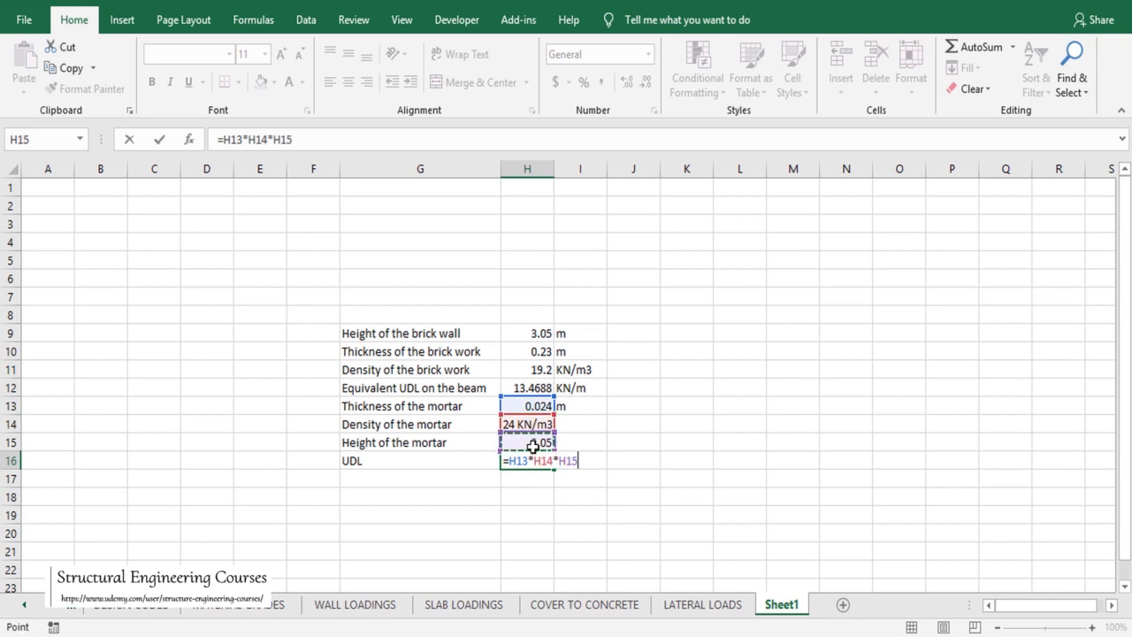
{"action": "key", "text": "Return"}
Step: Leave only 24 in H14 and put KN/m3 in I14 so the UDL reads 1.7568
{"action": "left_click", "coordinate": [527, 406]}
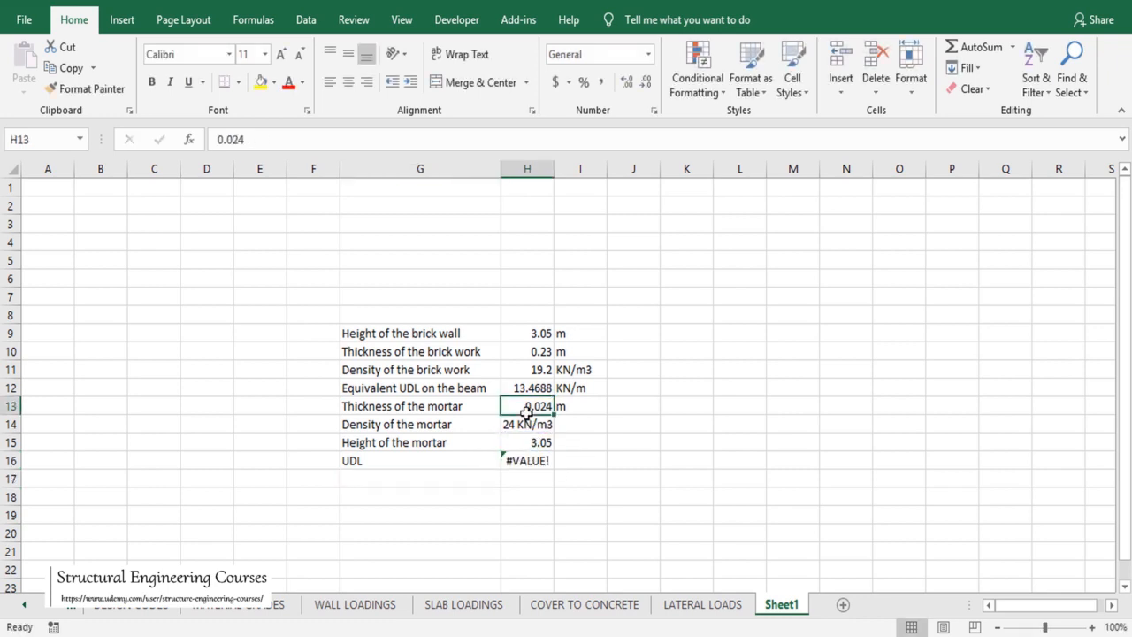
{"action": "left_click", "coordinate": [527, 425]}
{"action": "left_click_drag", "start_coordinate": [236, 141], "coordinate": [313, 139]}
{"action": "key", "text": "ctrl+c"}
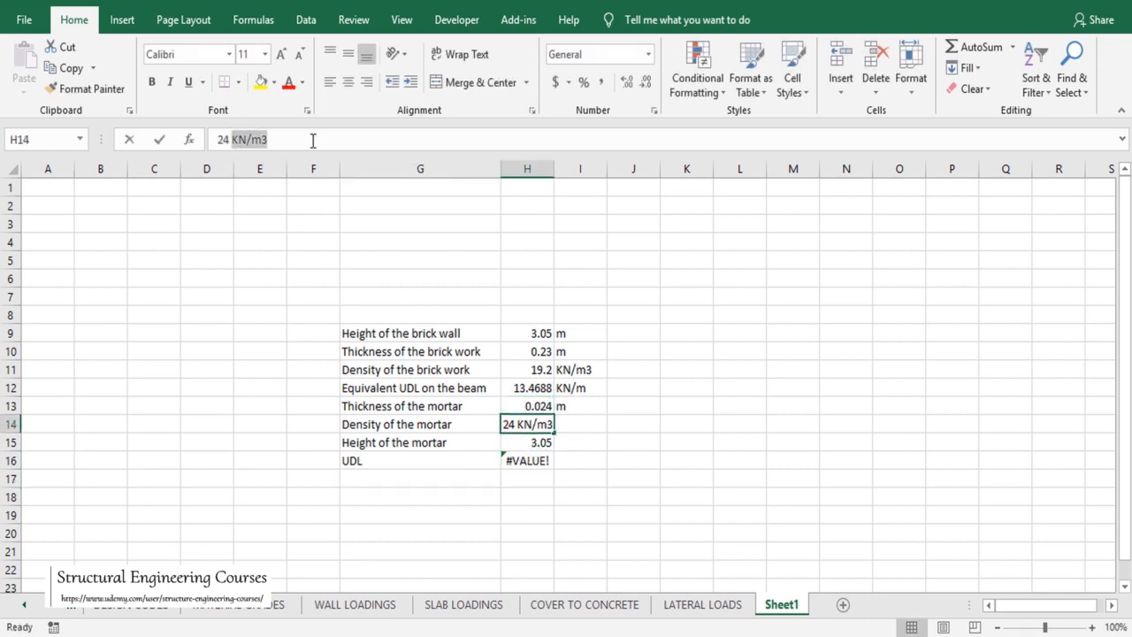
{"action": "key", "text": "BackSpace"}
{"action": "left_click", "coordinate": [577, 426]}
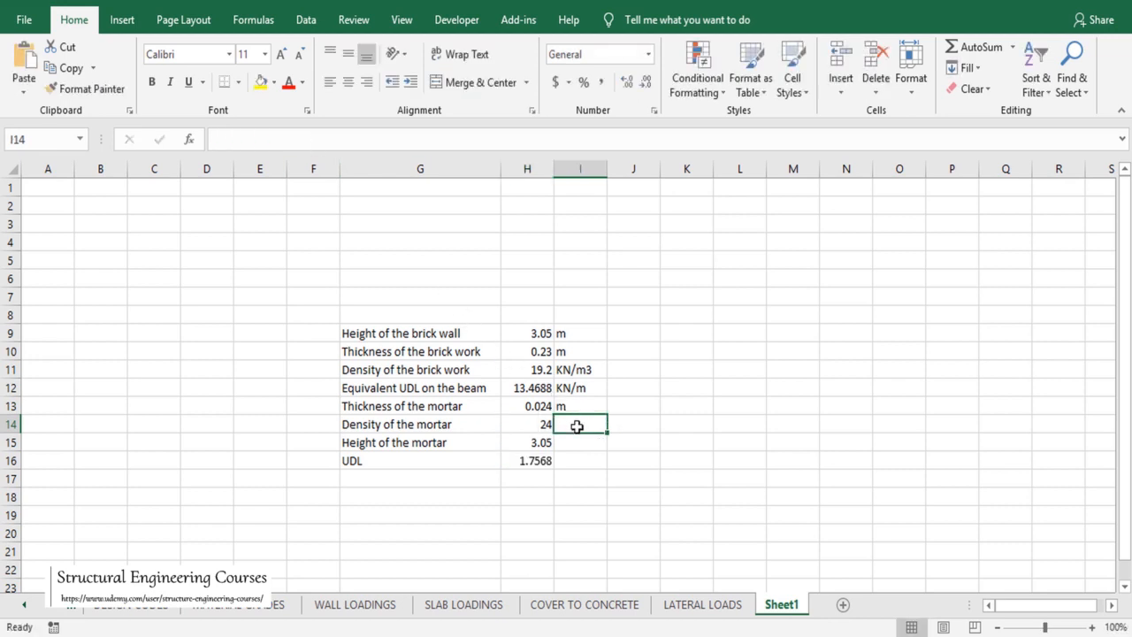
{"action": "key", "text": "ctrl+v"}
{"action": "left_click", "coordinate": [527, 458]}
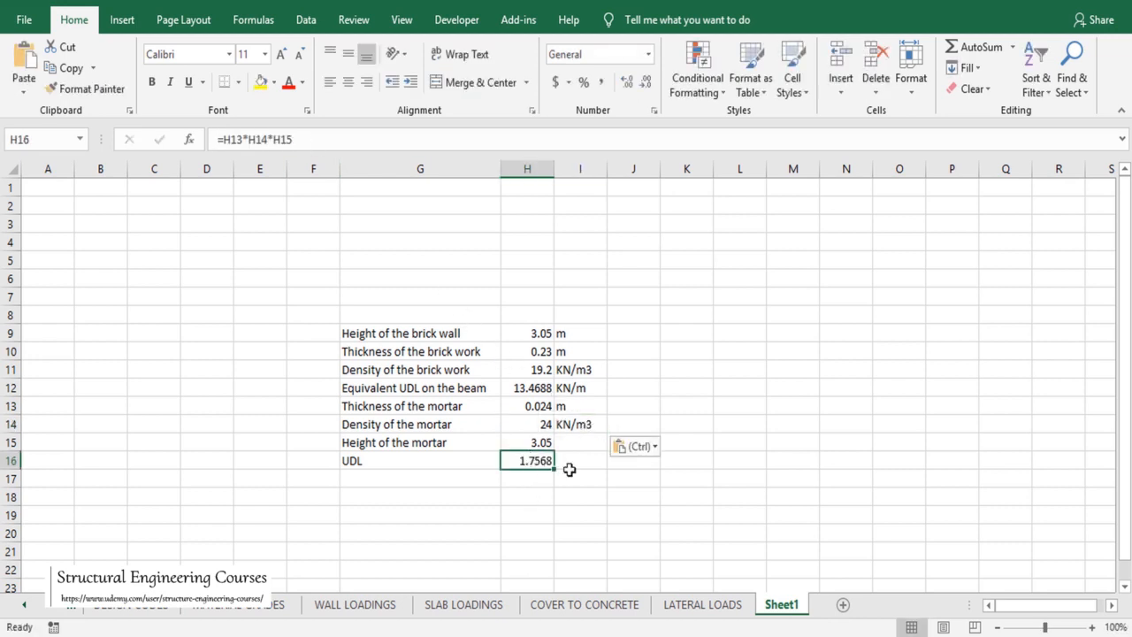
{"action": "left_click", "coordinate": [424, 452]}
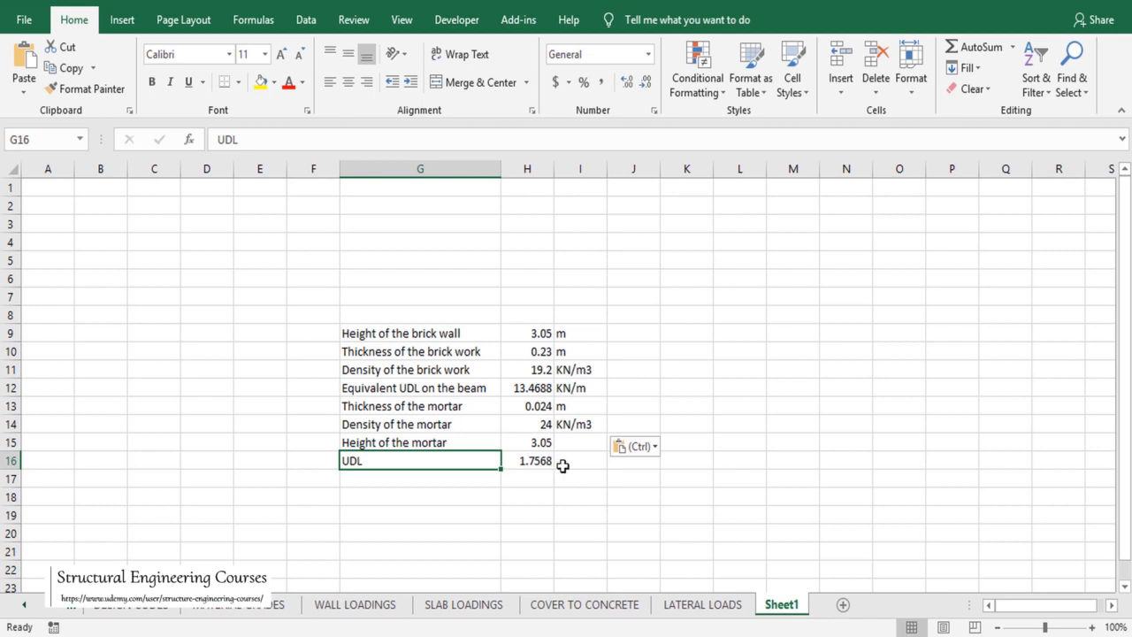
Step: Add a 'total udl' row in G17 with the formula =H16+H12
{"action": "left_click", "coordinate": [435, 481]}
{"action": "type", "text": "t"}
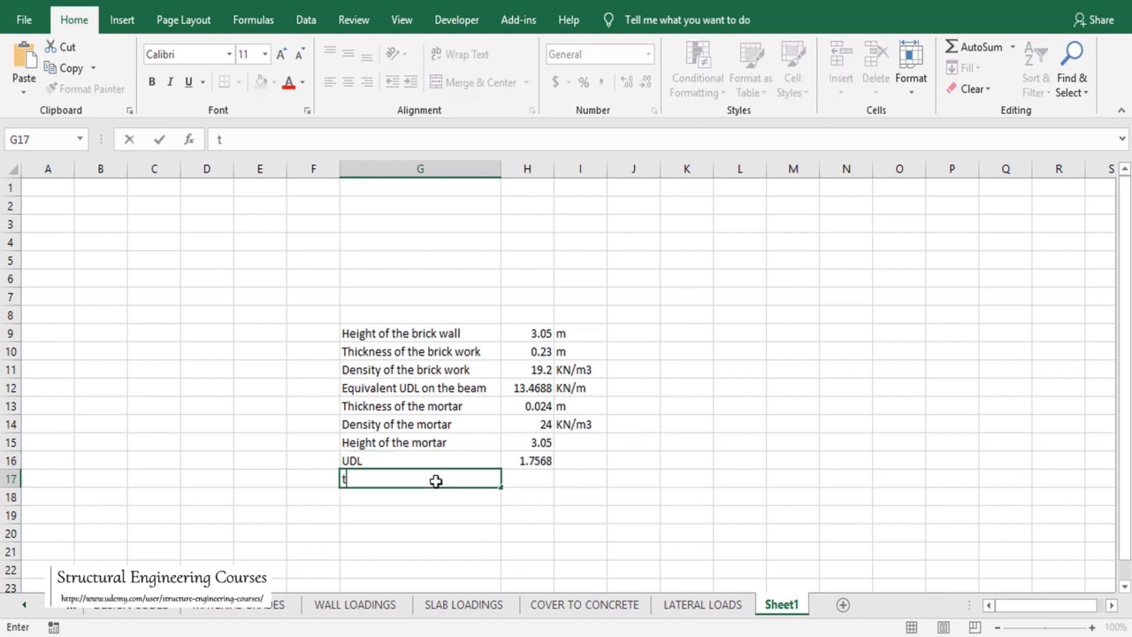
{"action": "type", "text": "otal udl"}
{"action": "key", "text": "Tab"}
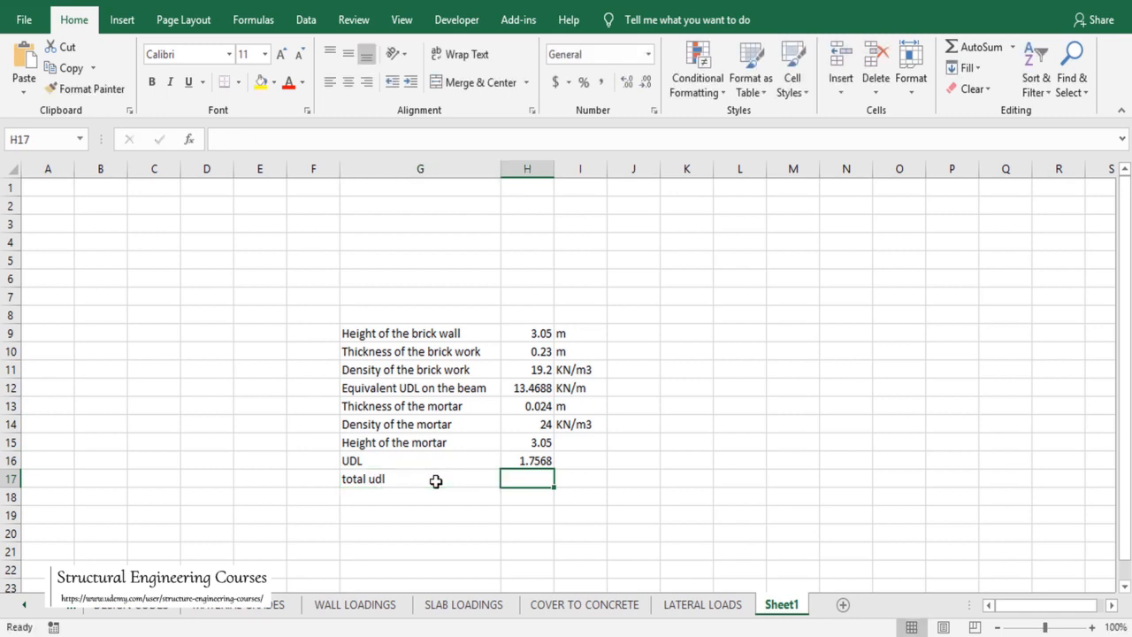
{"action": "type", "text": "="}
{"action": "left_click", "coordinate": [528, 462]}
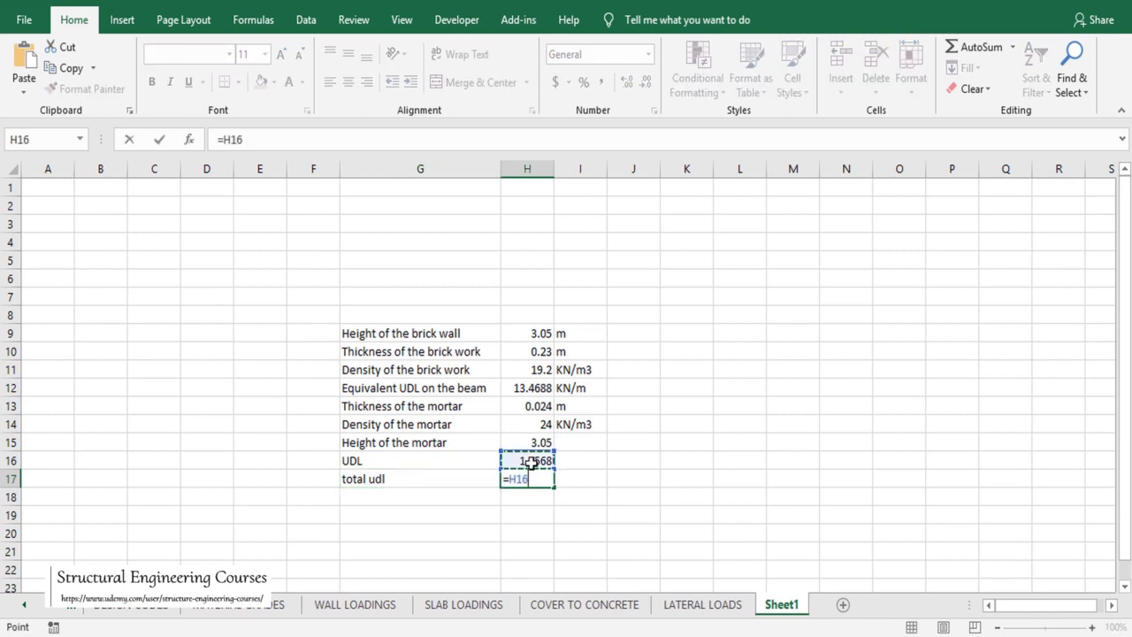
{"action": "type", "text": "+"}
{"action": "left_click", "coordinate": [536, 390]}
{"action": "key", "text": "Return"}
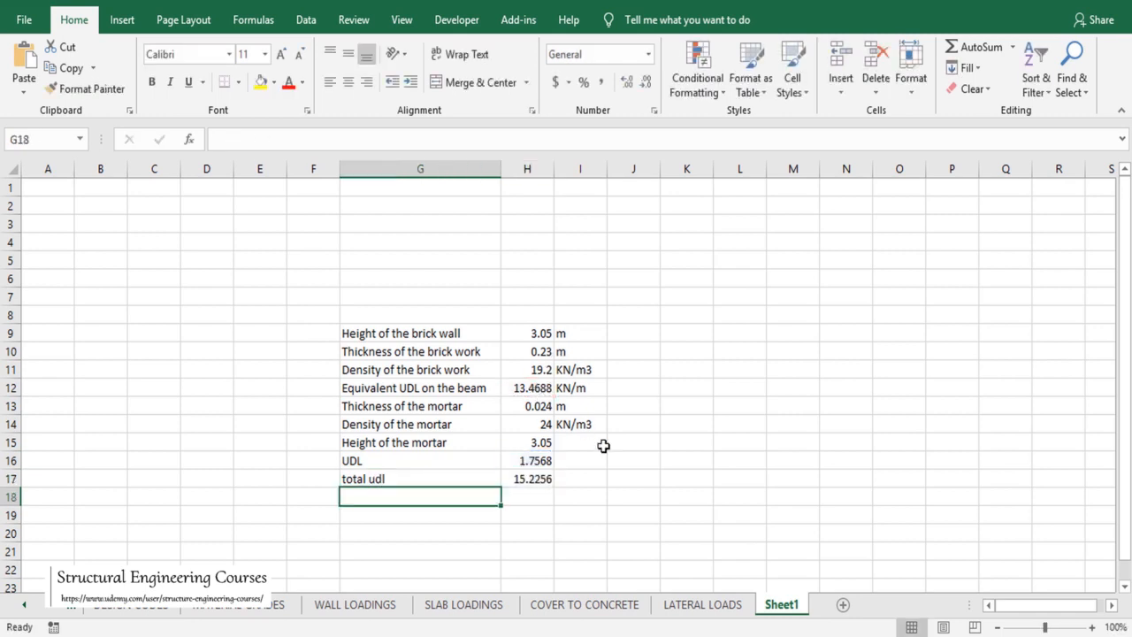
Step: Give the total the unit KN/M and reduce its decimals to show 15.23
{"action": "left_click", "coordinate": [579, 478]}
{"action": "type", "text": "K"}
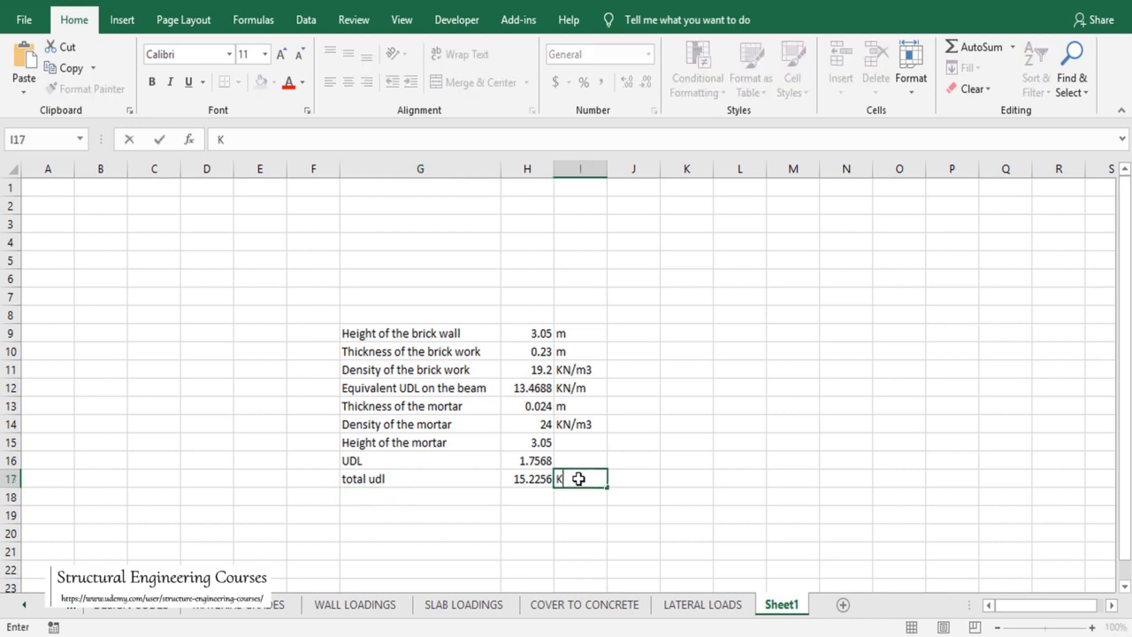
{"action": "key", "text": "Return"}
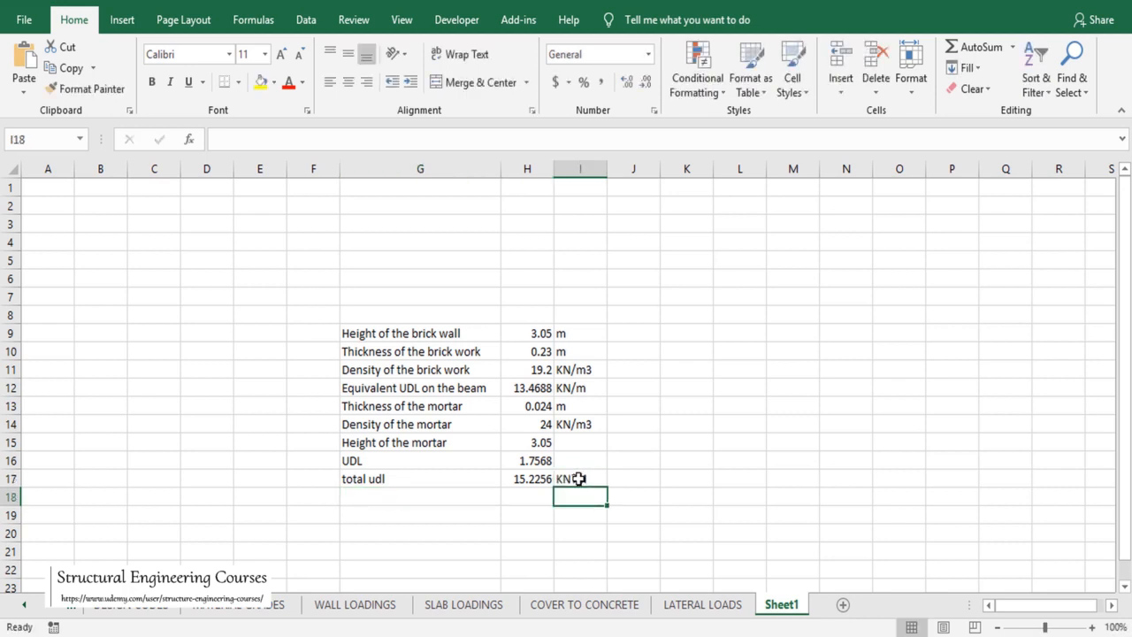
{"action": "double_click", "coordinate": [578, 478]}
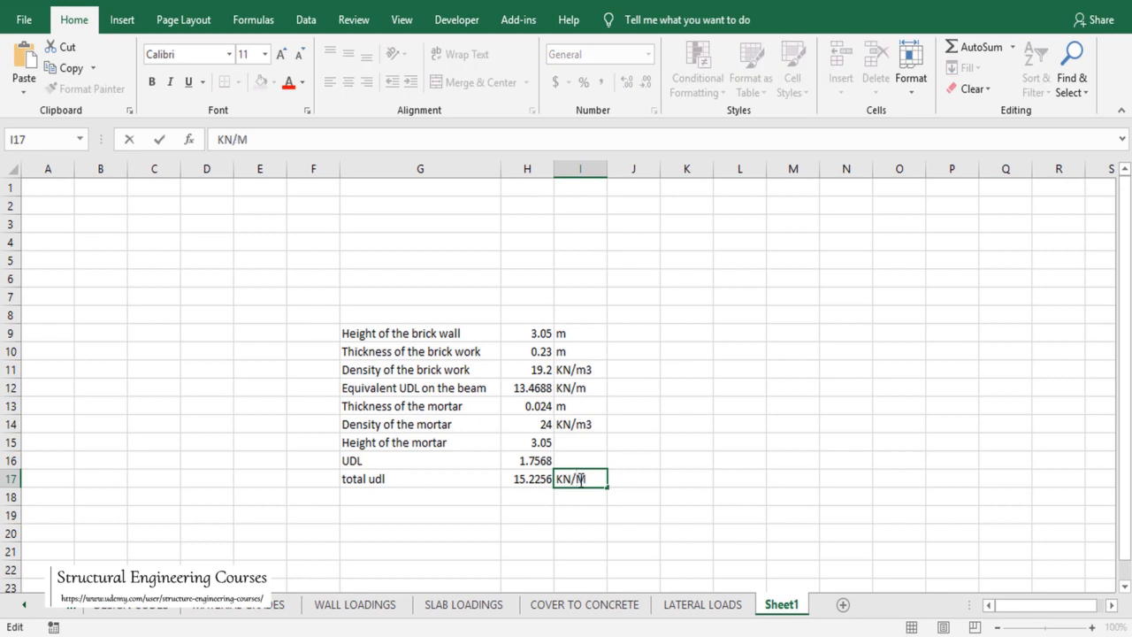
{"action": "key", "text": "Return"}
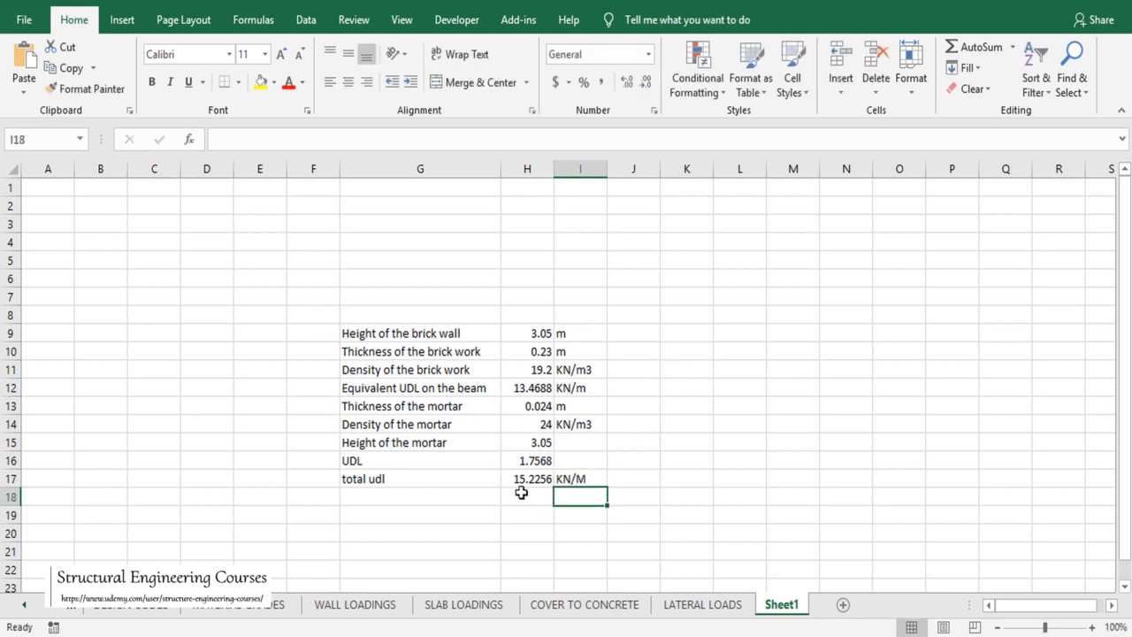
{"action": "left_click", "coordinate": [524, 479]}
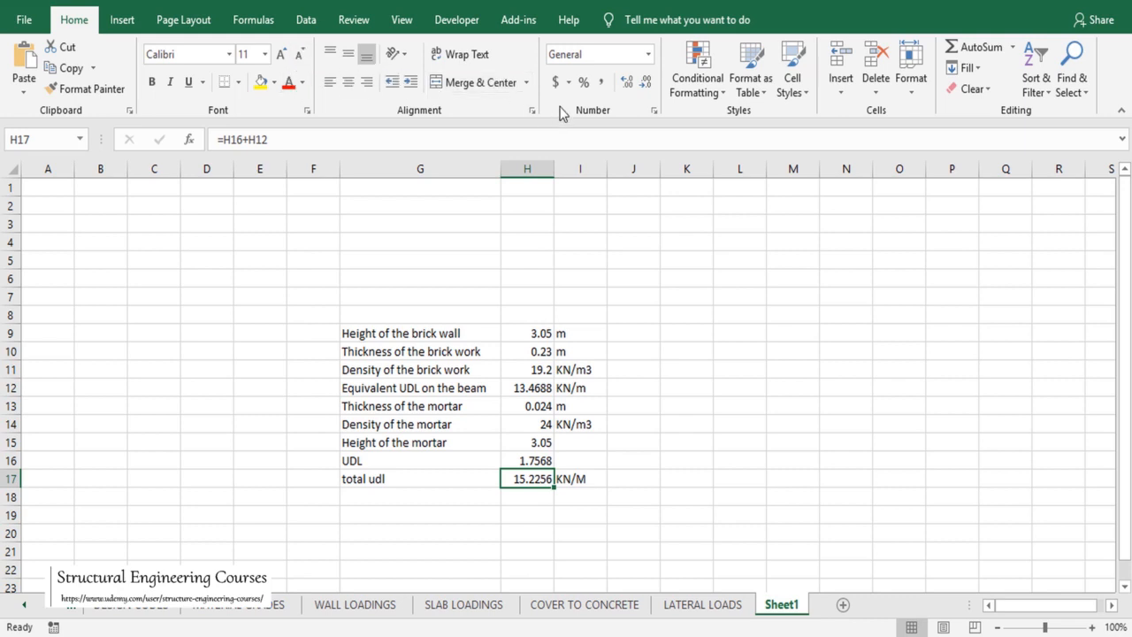
{"action": "left_click", "coordinate": [644, 85]}
{"action": "left_click", "coordinate": [643, 85]}
{"action": "left_click", "coordinate": [643, 85]}
{"action": "left_click", "coordinate": [644, 85]}
{"action": "left_click", "coordinate": [623, 391]}
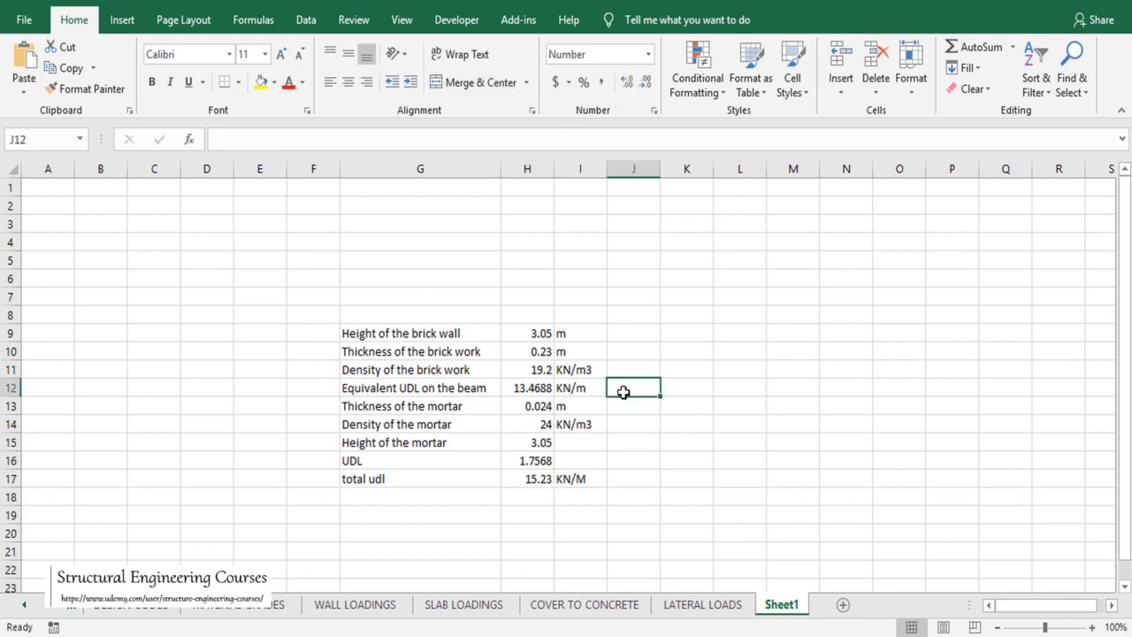
{"action": "left_click", "coordinate": [583, 636]}
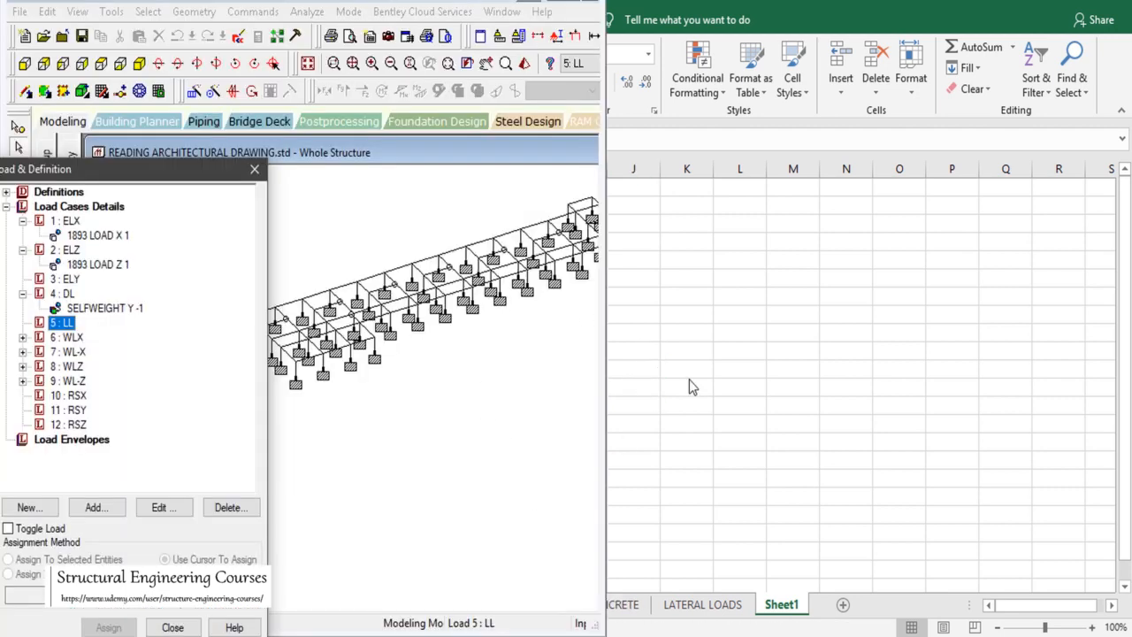
Step: Bring up STAAD.Pro's load case list, then return to the AutoCAD RCD PLAN drawing
{"action": "key", "text": "F9"}
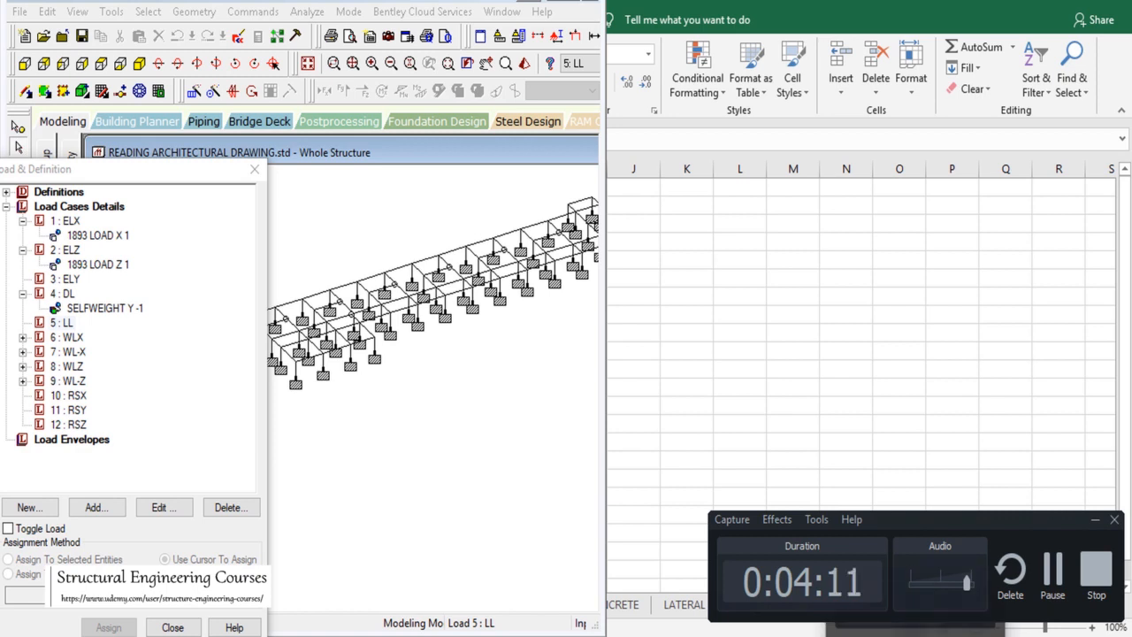
{"action": "left_click", "coordinate": [917, 636]}
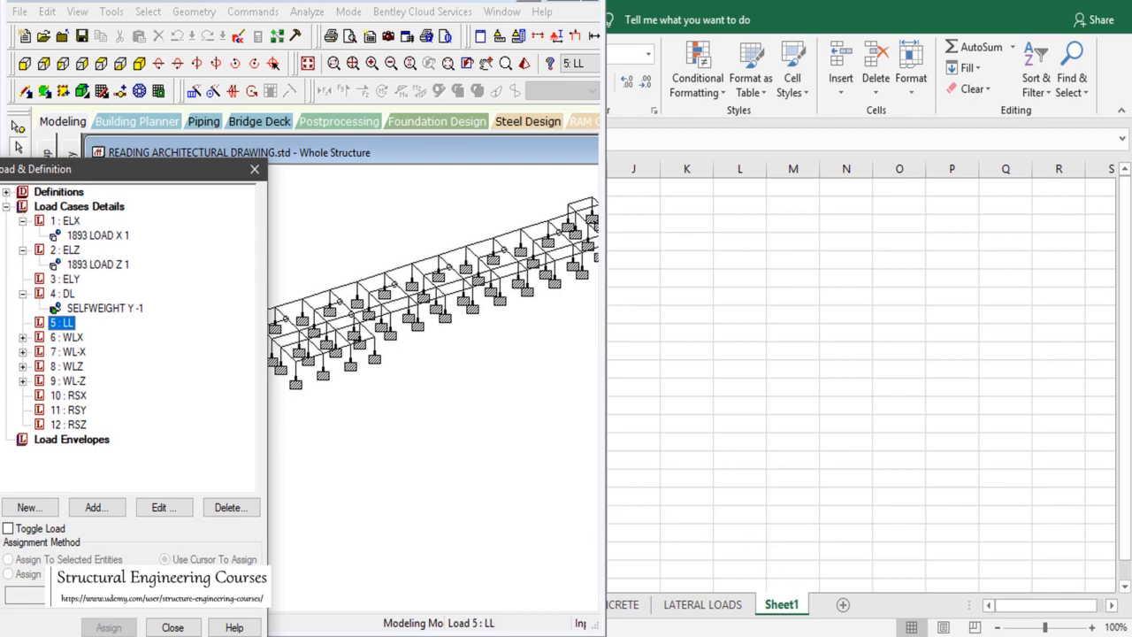
{"action": "left_click", "coordinate": [735, 636]}
{"action": "scroll", "coordinate": [770, 392], "scroll_direction": "down", "scroll_amount": 10}
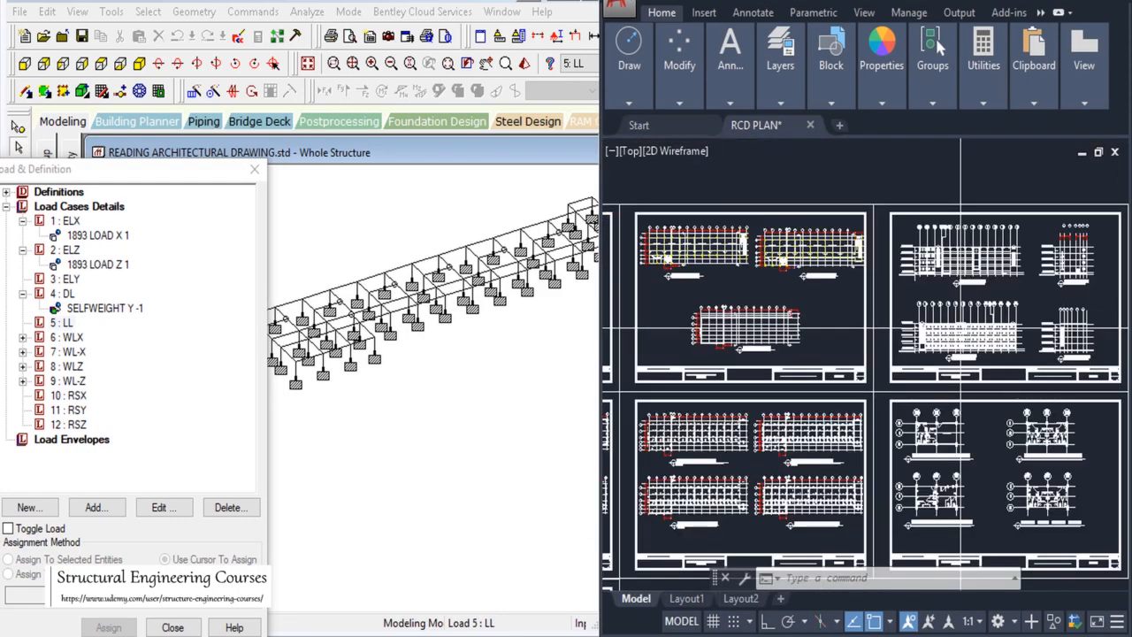
Step: Zoom the AutoCAD plan to gridlines 8–1, then return to STAAD.Pro with its load panel nudged left
{"action": "scroll", "coordinate": [960, 327], "scroll_direction": "down", "scroll_amount": 3}
{"action": "scroll", "coordinate": [972, 336], "scroll_direction": "up", "scroll_amount": 5}
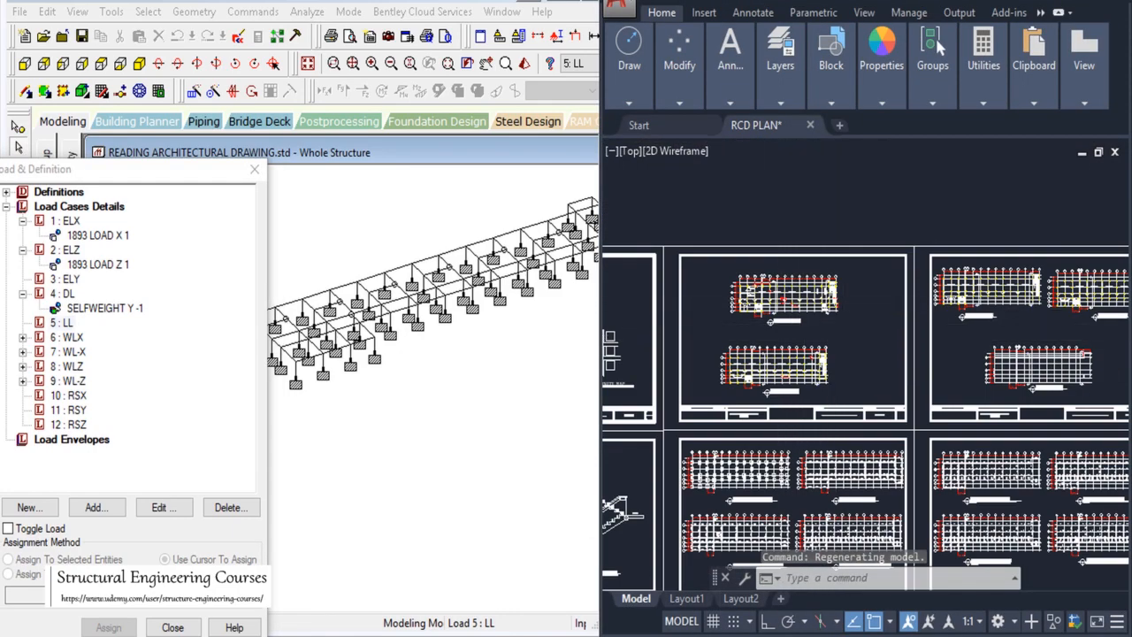
{"action": "scroll", "coordinate": [977, 448], "scroll_direction": "up", "scroll_amount": 10}
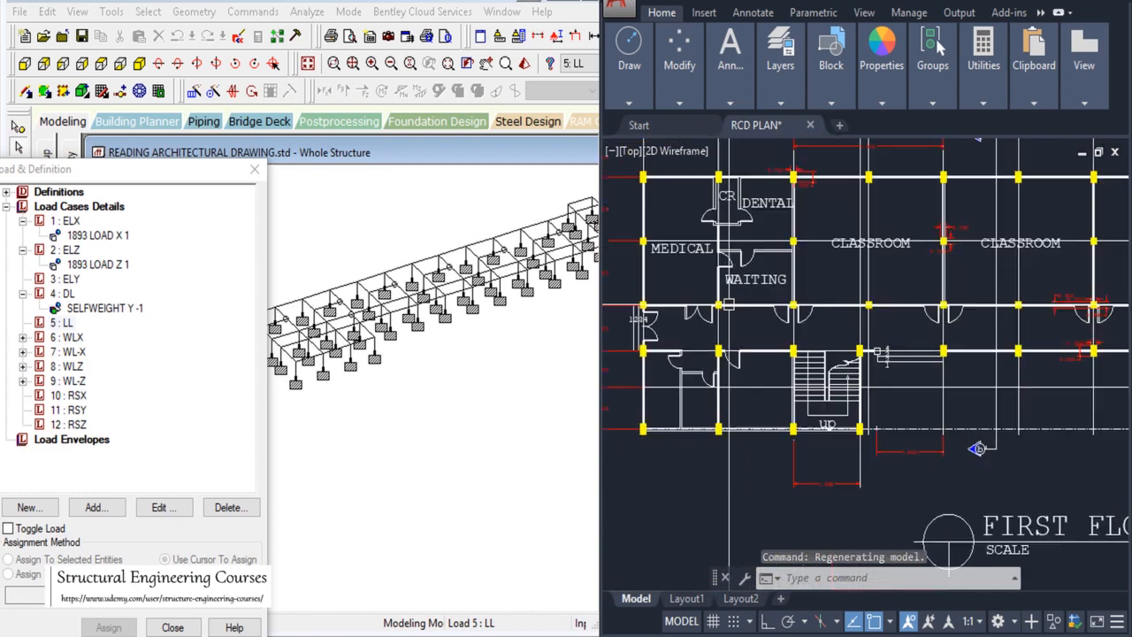
{"action": "scroll", "coordinate": [976, 449], "scroll_direction": "down", "scroll_amount": 2}
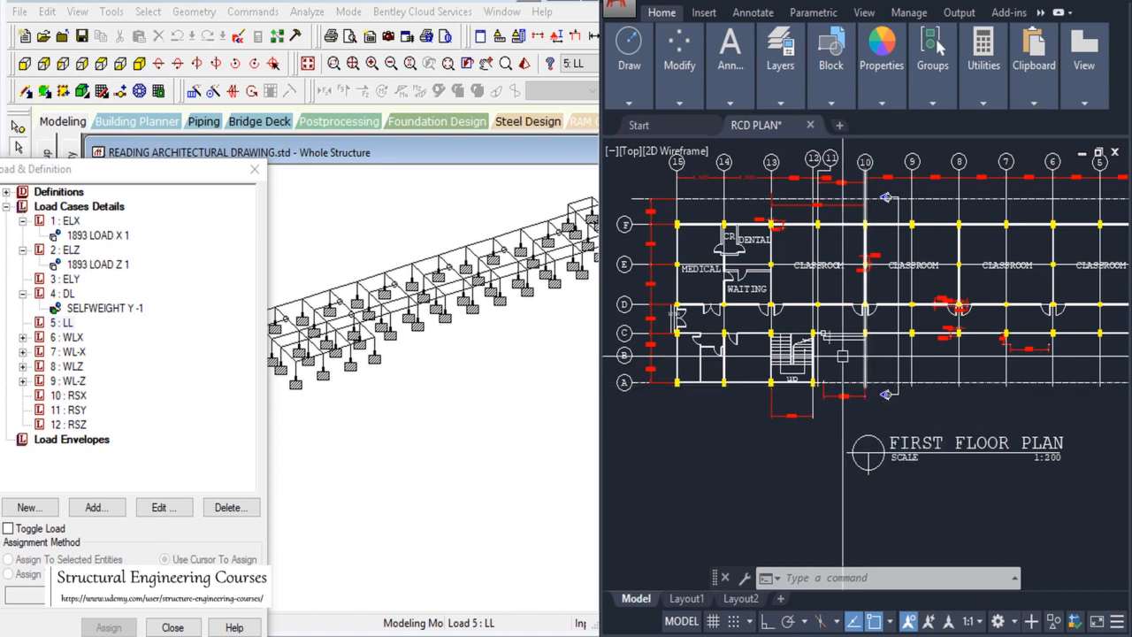
{"action": "scroll", "coordinate": [711, 237], "scroll_direction": "up", "scroll_amount": 2}
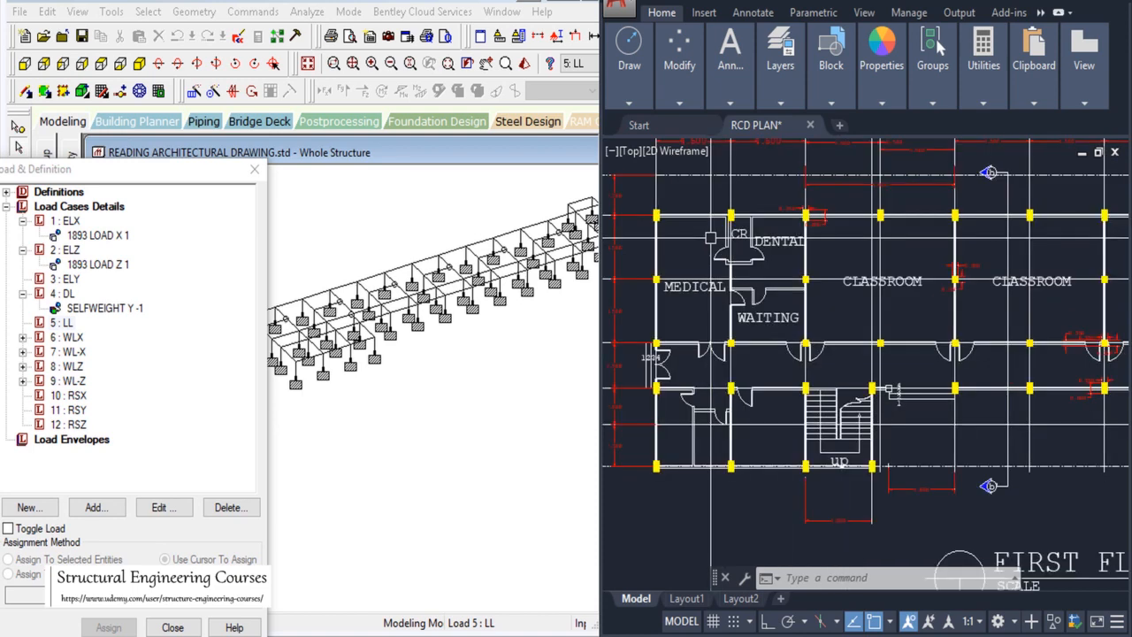
{"action": "scroll", "coordinate": [679, 211], "scroll_direction": "up", "scroll_amount": 4}
{"action": "scroll", "coordinate": [722, 250], "scroll_direction": "down", "scroll_amount": 4}
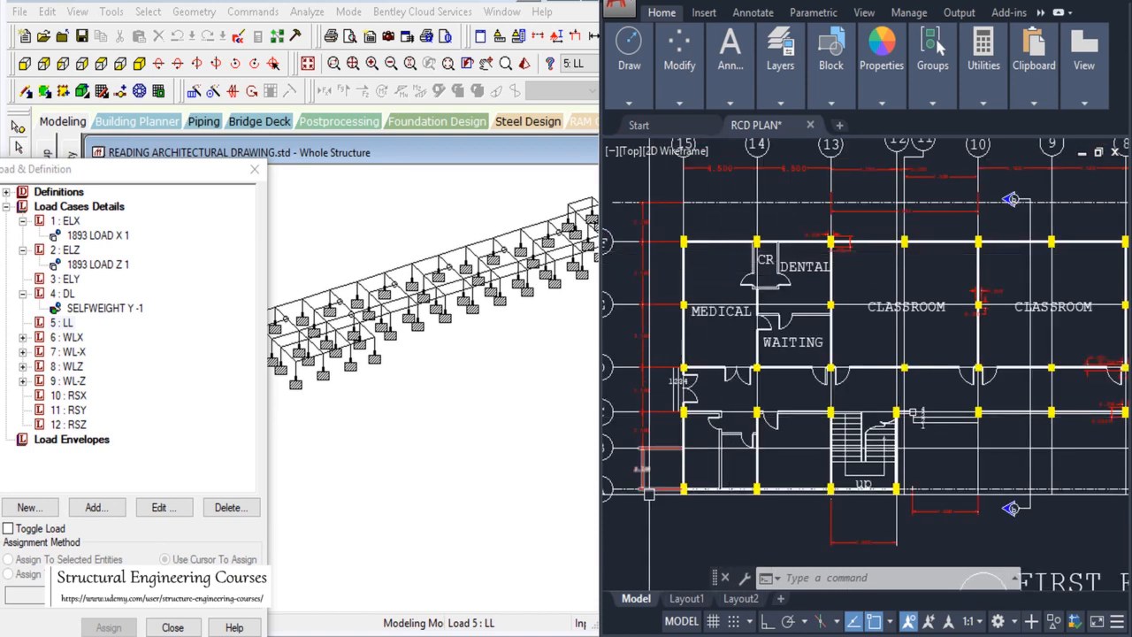
{"action": "scroll", "coordinate": [684, 406], "scroll_direction": "up", "scroll_amount": 5}
{"action": "scroll", "coordinate": [685, 288], "scroll_direction": "down", "scroll_amount": 5}
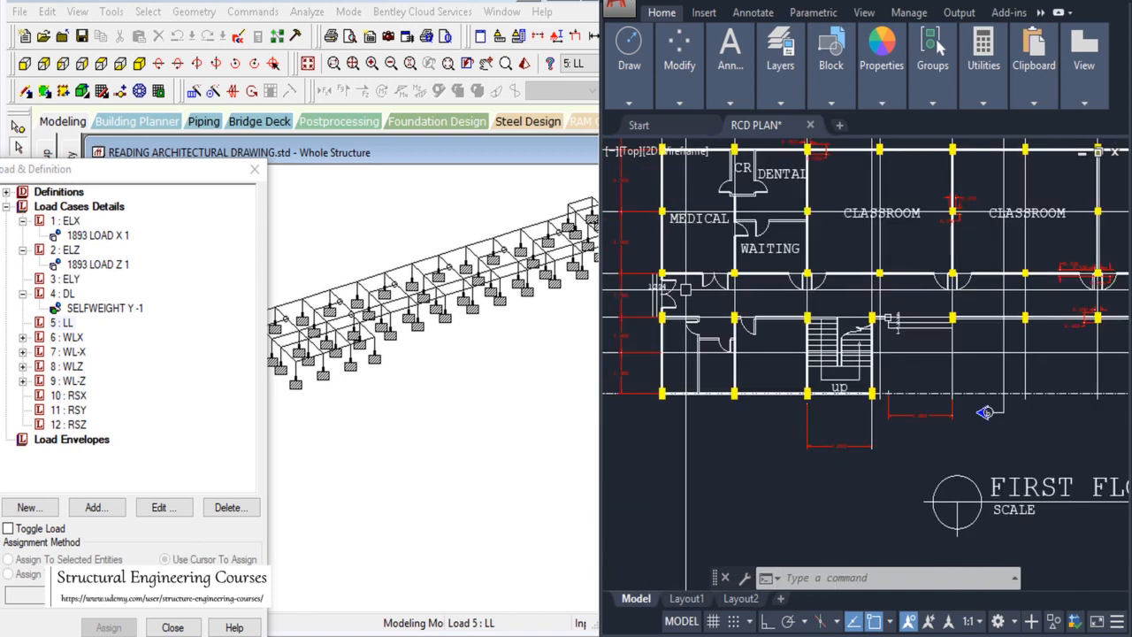
{"action": "scroll", "coordinate": [685, 289], "scroll_direction": "up", "scroll_amount": 5}
{"action": "scroll", "coordinate": [652, 292], "scroll_direction": "down", "scroll_amount": 5}
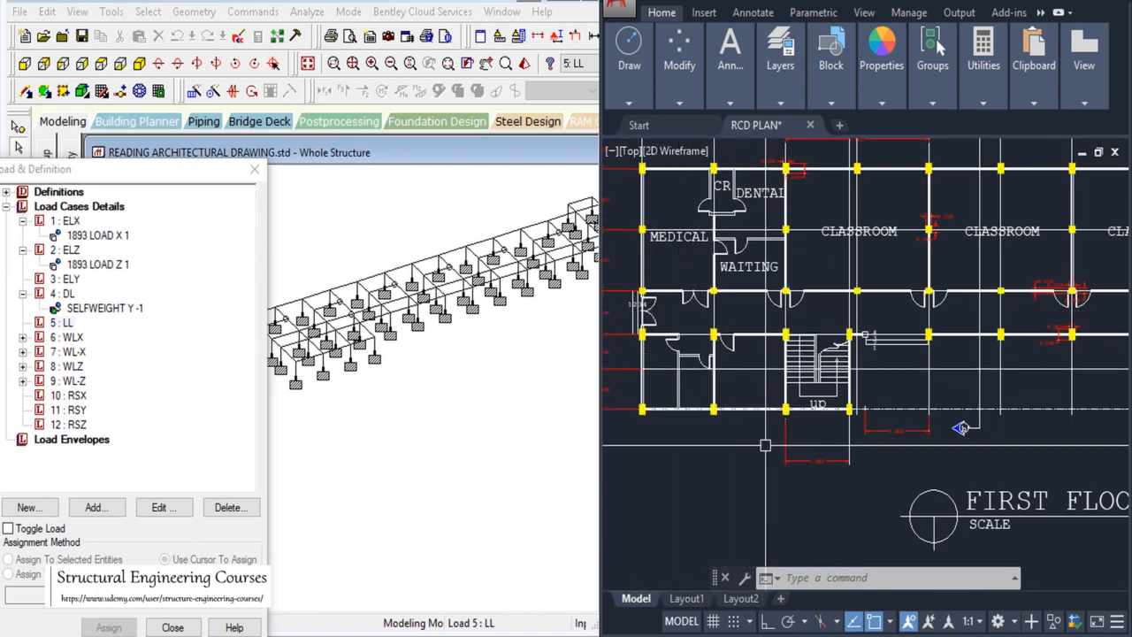
{"action": "scroll", "coordinate": [893, 331], "scroll_direction": "up", "scroll_amount": 3}
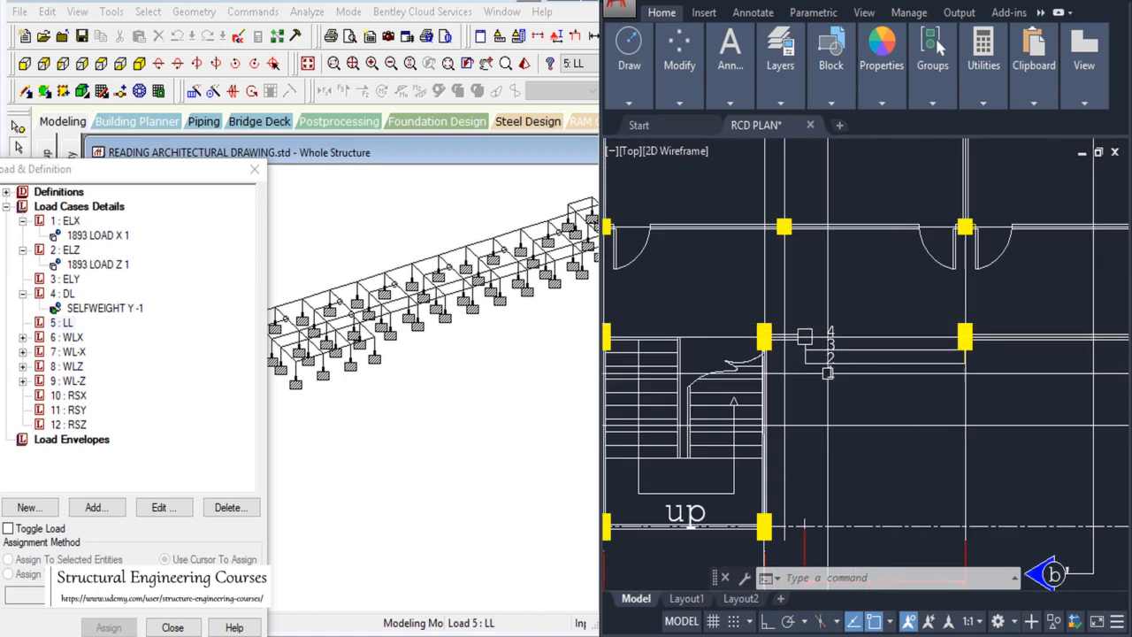
{"action": "scroll", "coordinate": [827, 372], "scroll_direction": "down", "scroll_amount": 3}
{"action": "scroll", "coordinate": [1112, 362], "scroll_direction": "up", "scroll_amount": 3}
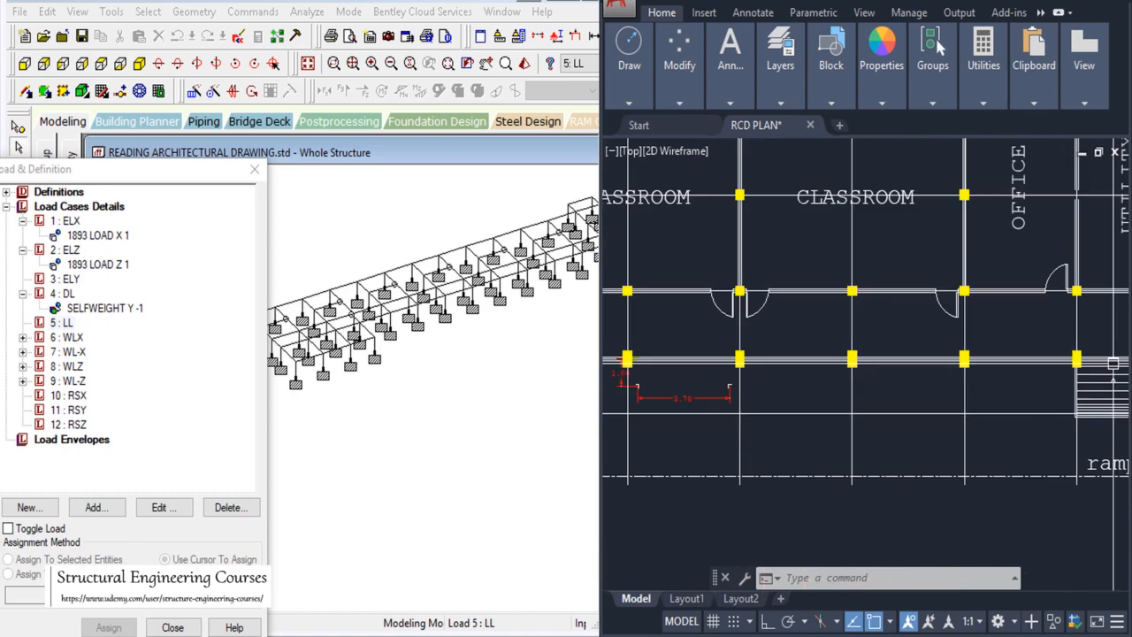
{"action": "scroll", "coordinate": [1113, 362], "scroll_direction": "down", "scroll_amount": 5}
{"action": "scroll", "coordinate": [698, 349], "scroll_direction": "up", "scroll_amount": 5}
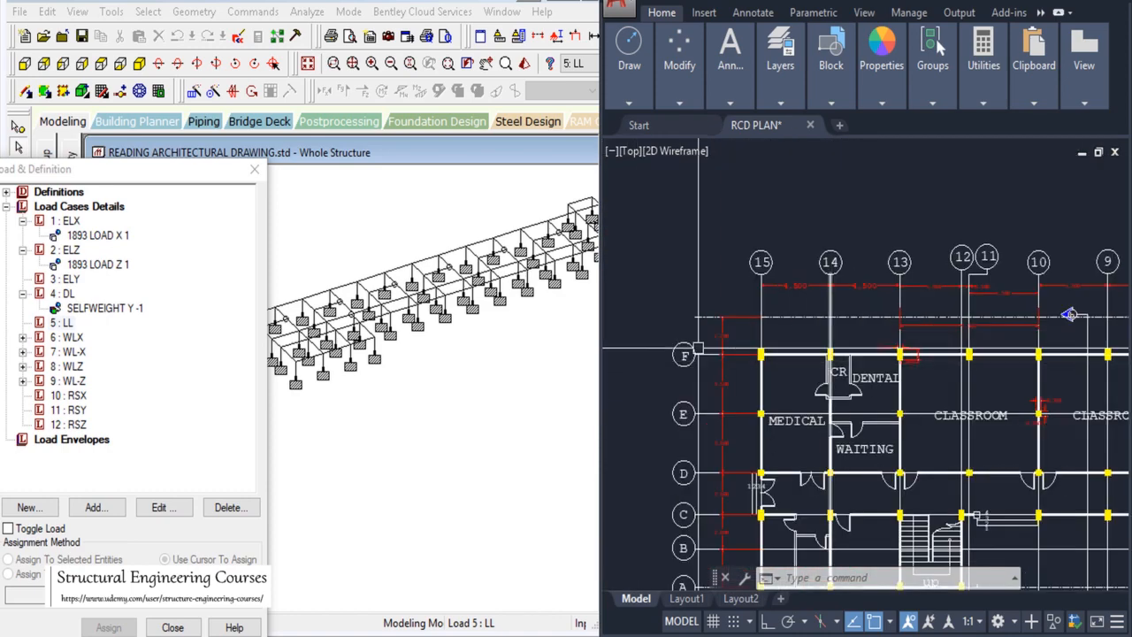
{"action": "scroll", "coordinate": [699, 348], "scroll_direction": "down", "scroll_amount": 5}
{"action": "scroll", "coordinate": [1015, 353], "scroll_direction": "up", "scroll_amount": 4}
{"action": "scroll", "coordinate": [1015, 327], "scroll_direction": "down", "scroll_amount": 5}
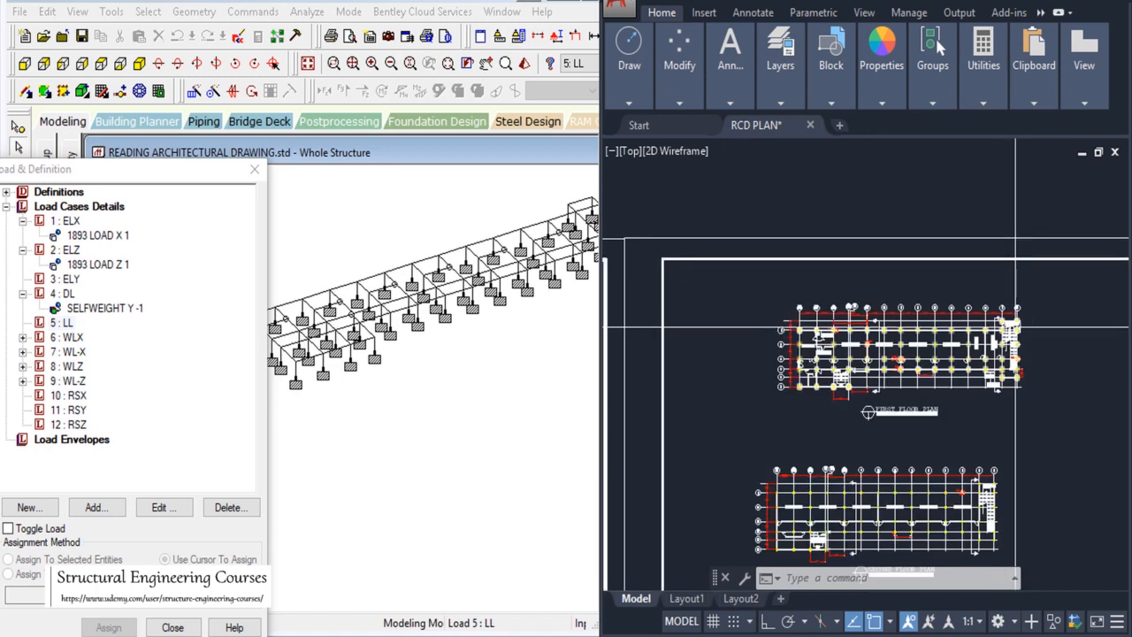
{"action": "scroll", "coordinate": [855, 351], "scroll_direction": "up", "scroll_amount": 5}
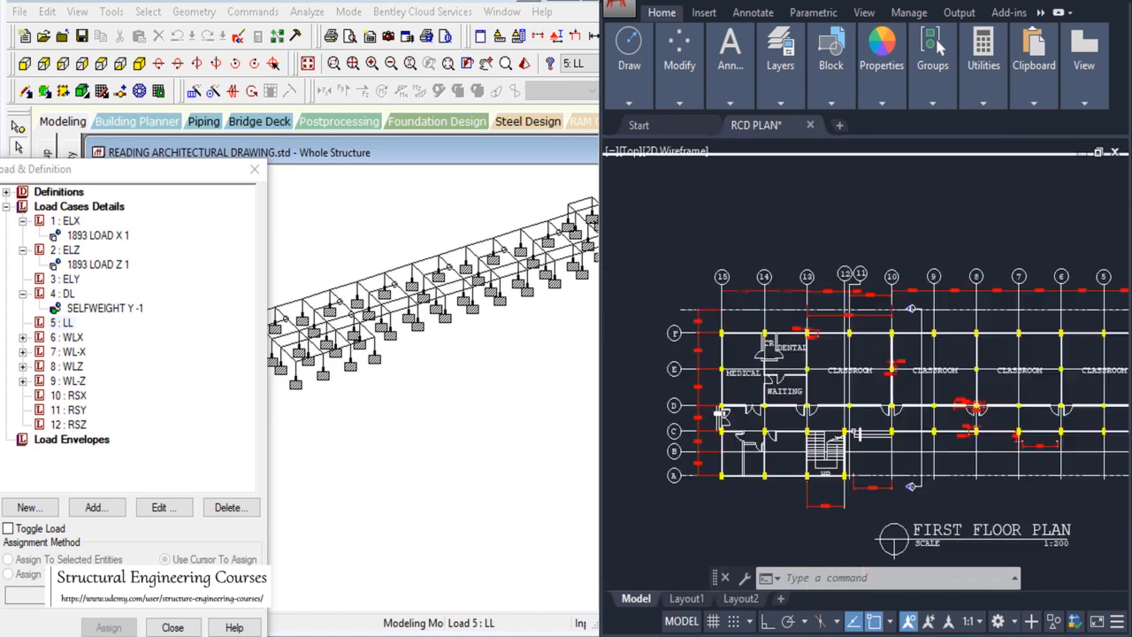
{"action": "scroll", "coordinate": [721, 415], "scroll_direction": "down", "scroll_amount": 3}
{"action": "scroll", "coordinate": [1035, 371], "scroll_direction": "up", "scroll_amount": 4}
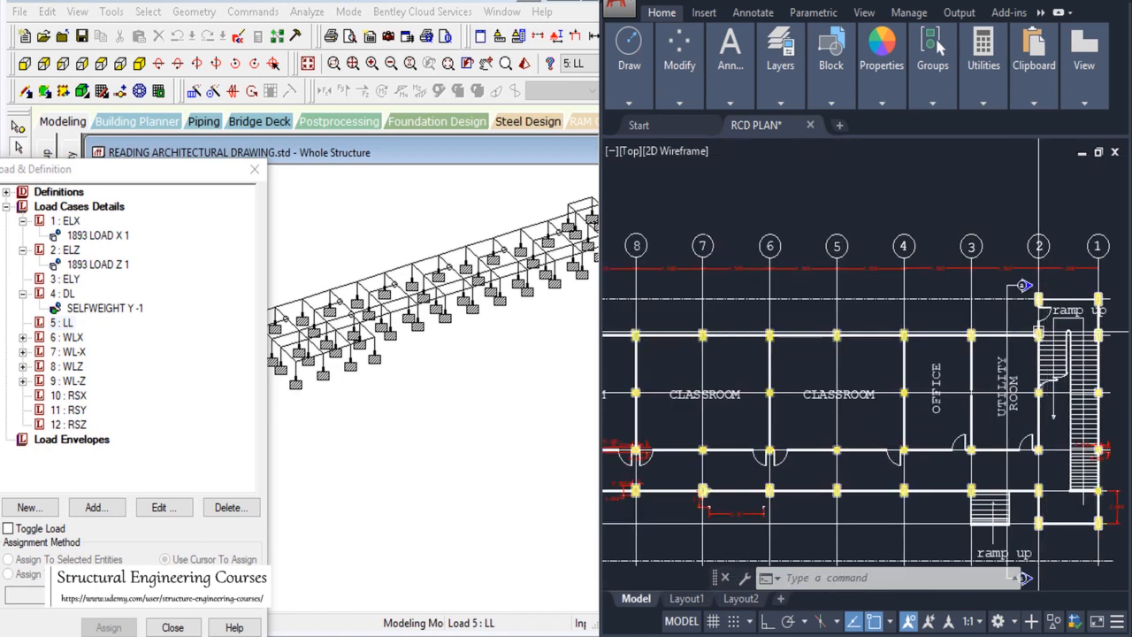
{"action": "left_click", "coordinate": [445, 227]}
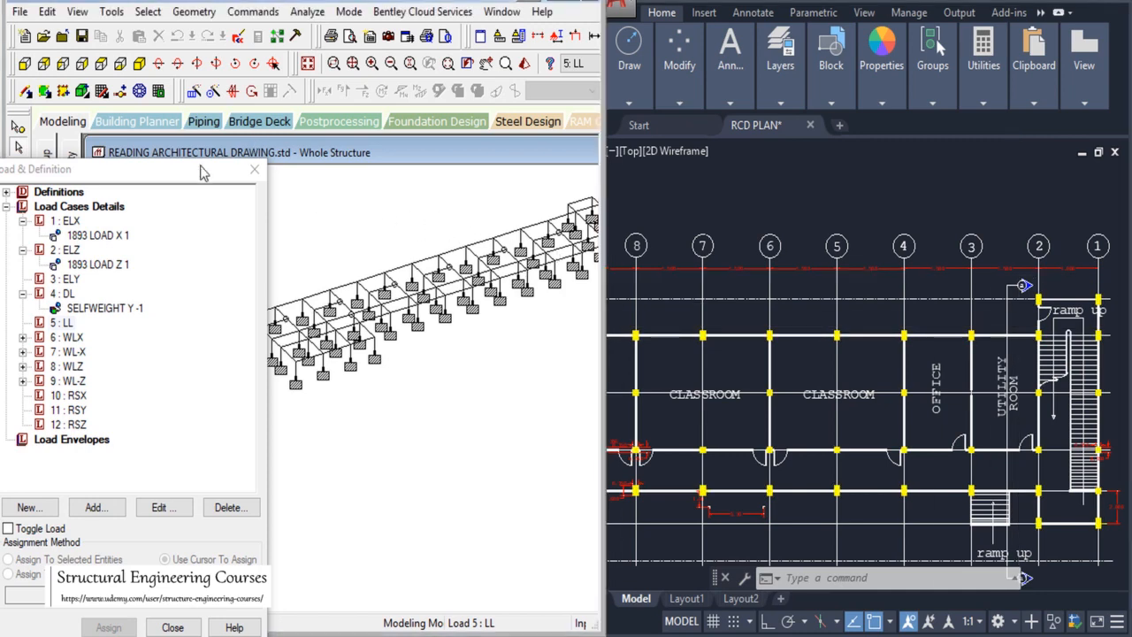
{"action": "left_click_drag", "start_coordinate": [202, 172], "coordinate": [172, 173]}
Step: Add a uniform member force of W1 = -15.3 kN/m in GY to load case 4: DL
{"action": "left_click", "coordinate": [35, 296]}
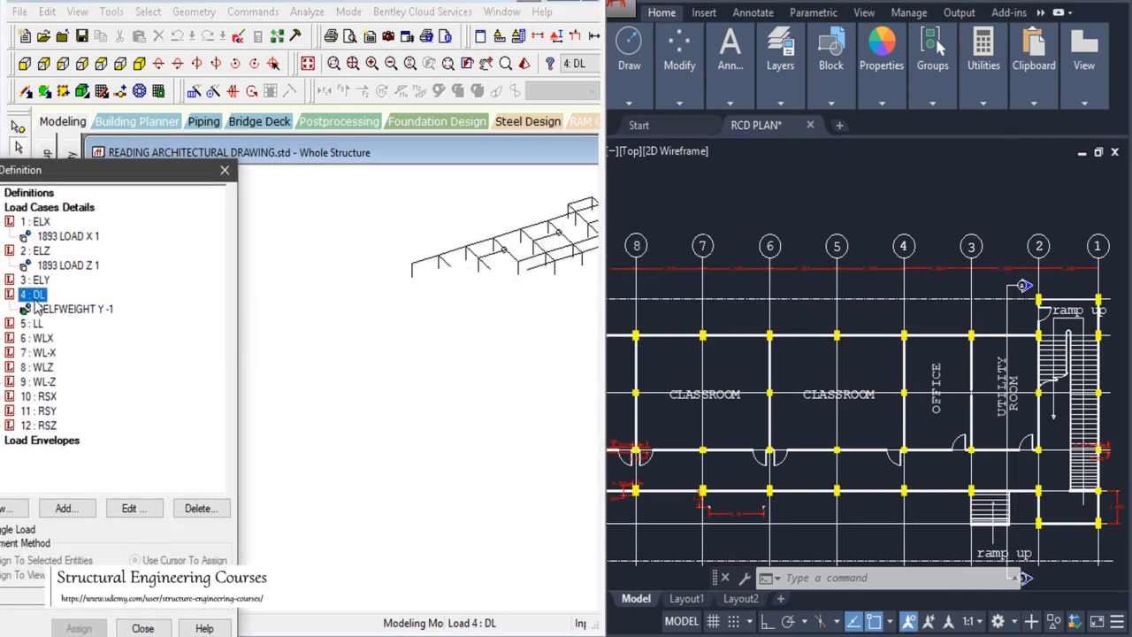
{"action": "left_click", "coordinate": [66, 509]}
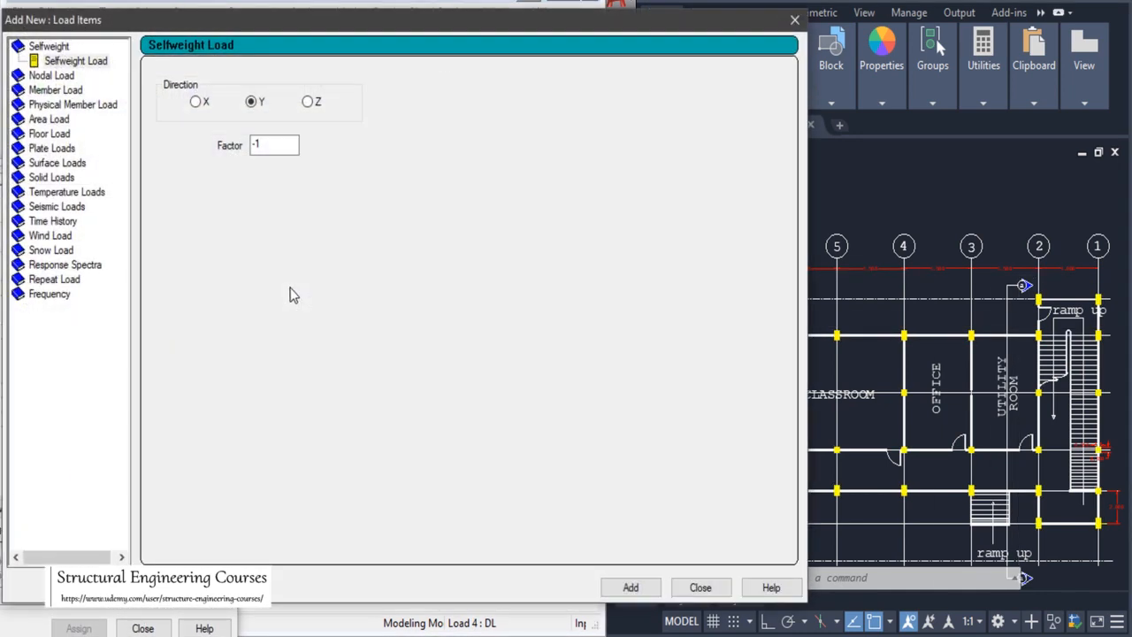
{"action": "left_click", "coordinate": [53, 90]}
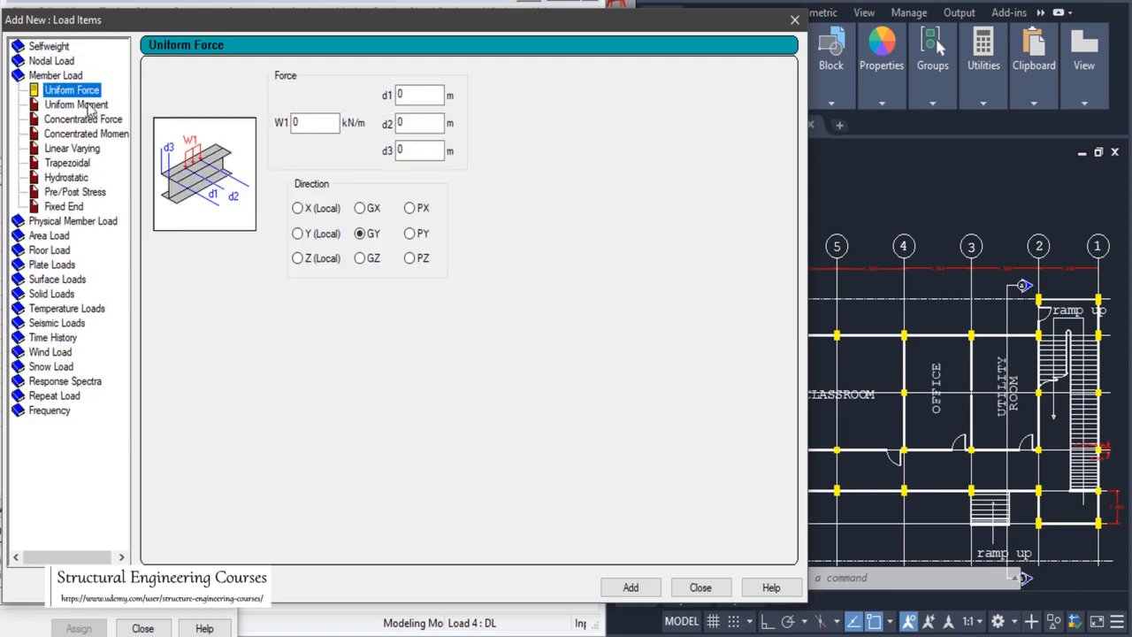
{"action": "key", "text": "Tab"}
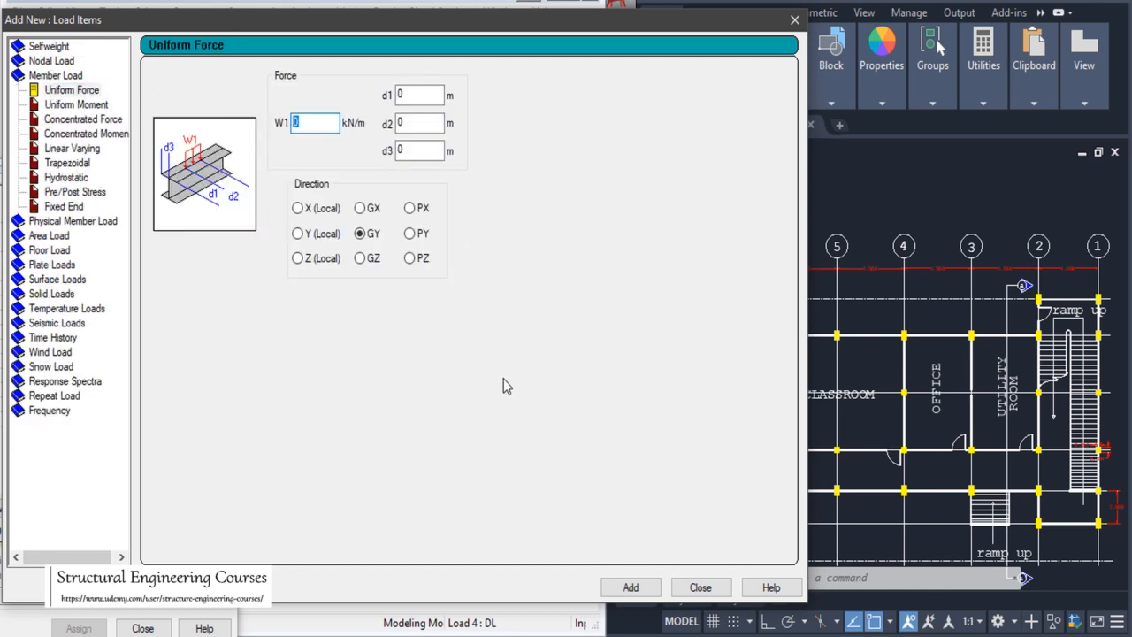
{"action": "left_click", "coordinate": [430, 634]}
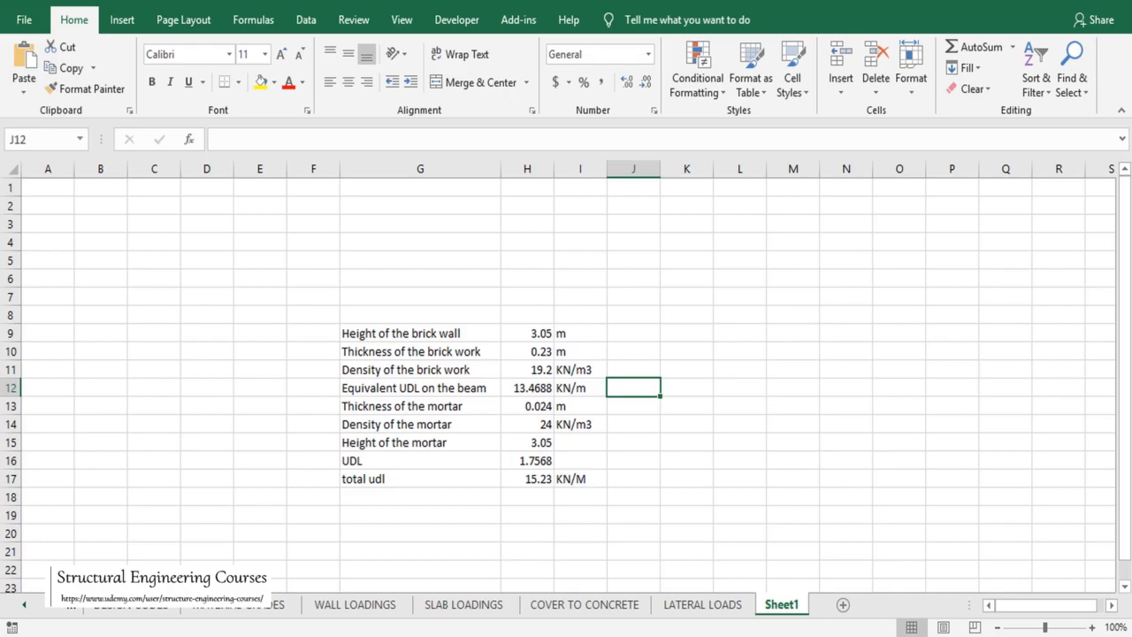
{"action": "left_click", "coordinate": [429, 634]}
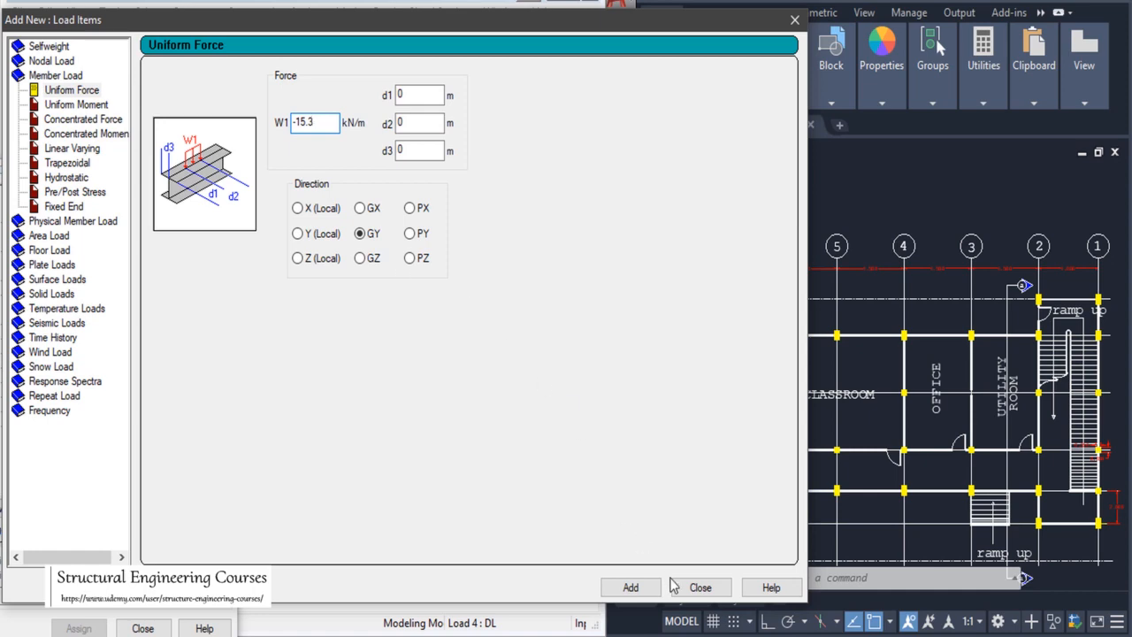
{"action": "left_click", "coordinate": [630, 588]}
{"action": "left_click", "coordinate": [700, 587]}
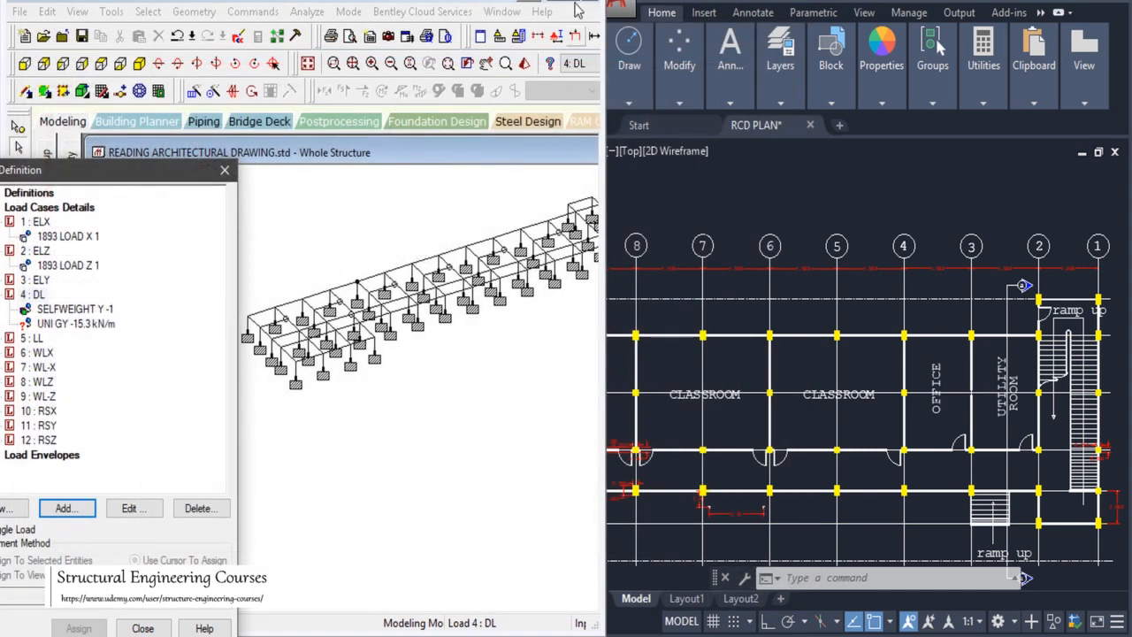
Step: Widen the model window, move the load panel right, and select the front-edge beams
{"action": "left_click", "coordinate": [564, 3]}
{"action": "left_click_drag", "start_coordinate": [433, 1], "coordinate": [390, 6]}
{"action": "left_click_drag", "start_coordinate": [151, 170], "coordinate": [1024, 145]}
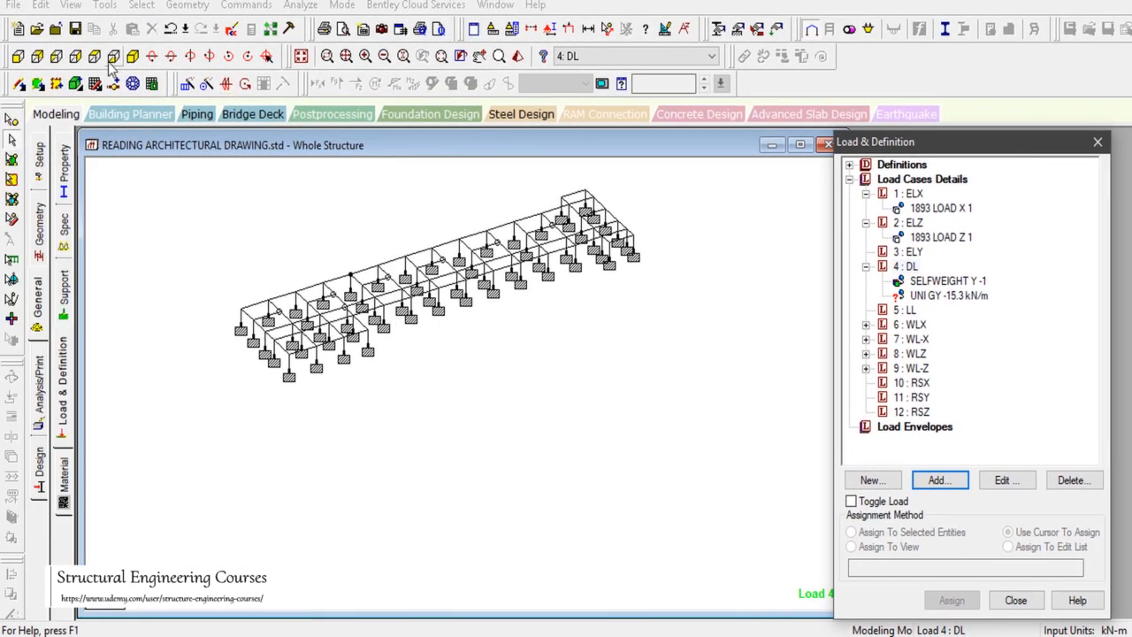
{"action": "left_click", "coordinate": [251, 310]}
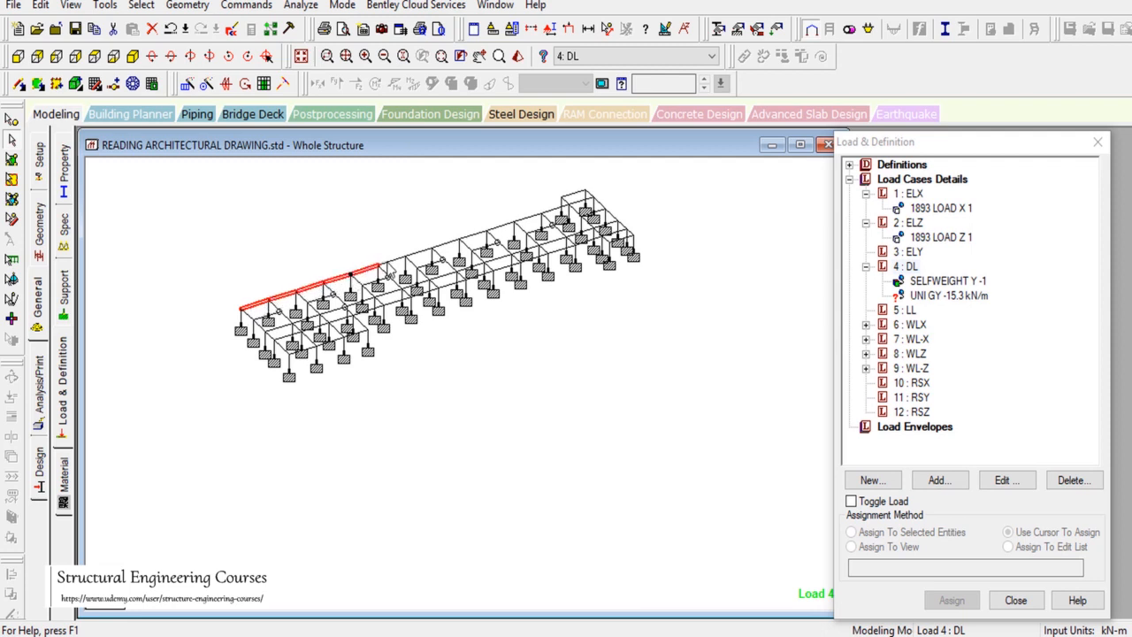
{"action": "left_click", "coordinate": [409, 255], "text": "ctrl"}
{"action": "left_click", "coordinate": [474, 236], "text": "ctrl"}
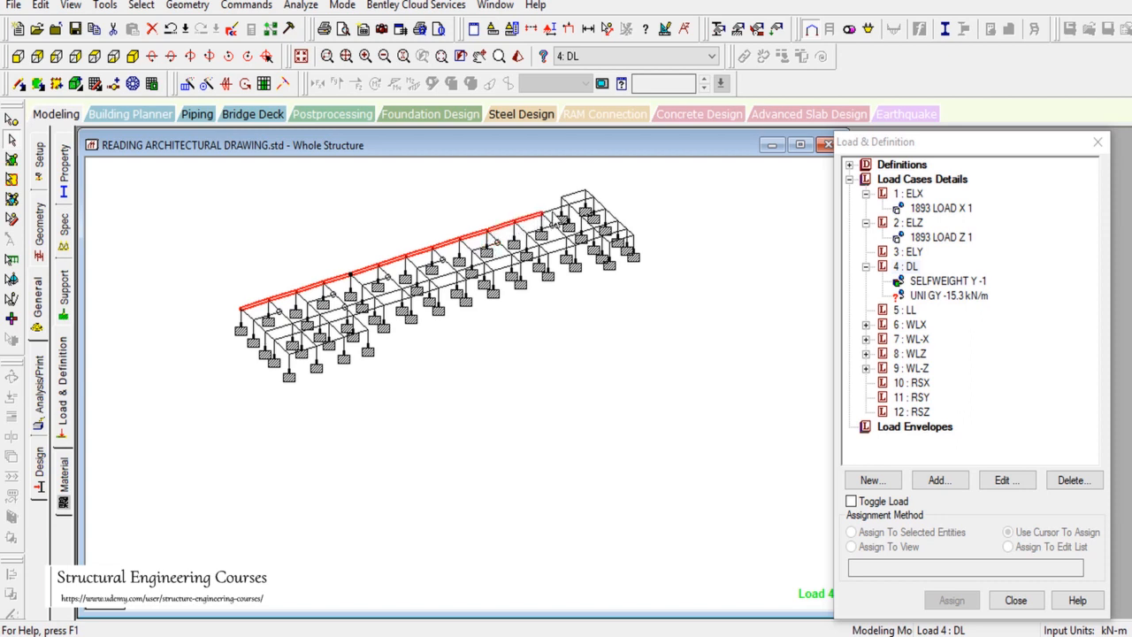
Step: Assign the UNI GY -15.3 kN/m load to the selected front-edge beams
{"action": "left_click", "coordinate": [944, 296]}
{"action": "left_click", "coordinate": [922, 531]}
{"action": "left_click", "coordinate": [952, 601]}
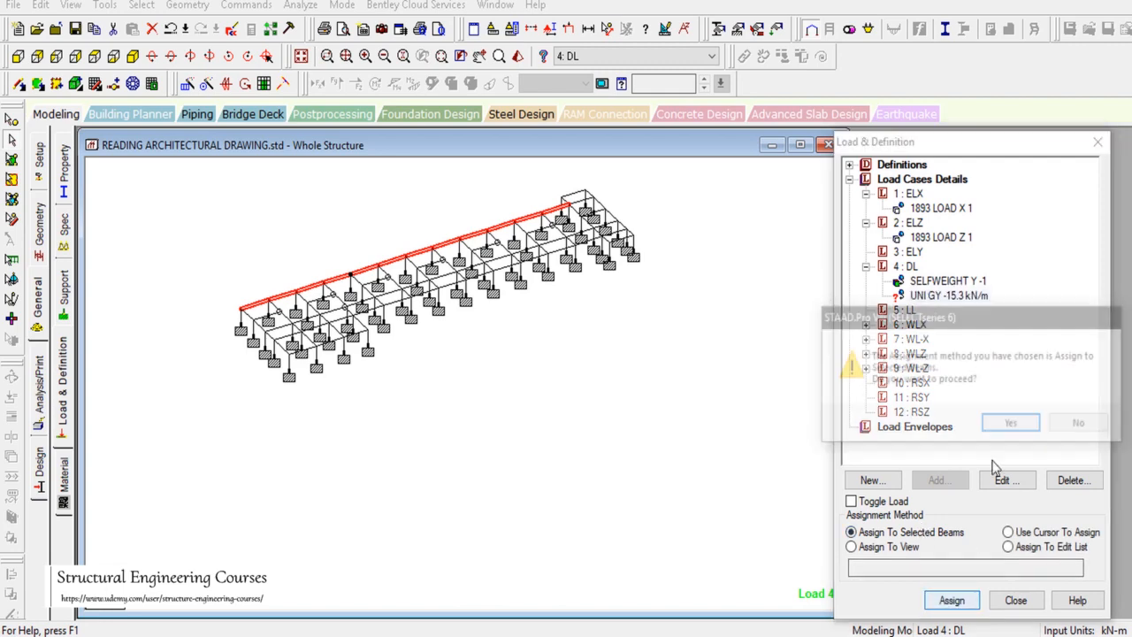
{"action": "left_click", "coordinate": [1008, 422]}
{"action": "scroll", "coordinate": [362, 234], "scroll_direction": "up", "scroll_amount": 5}
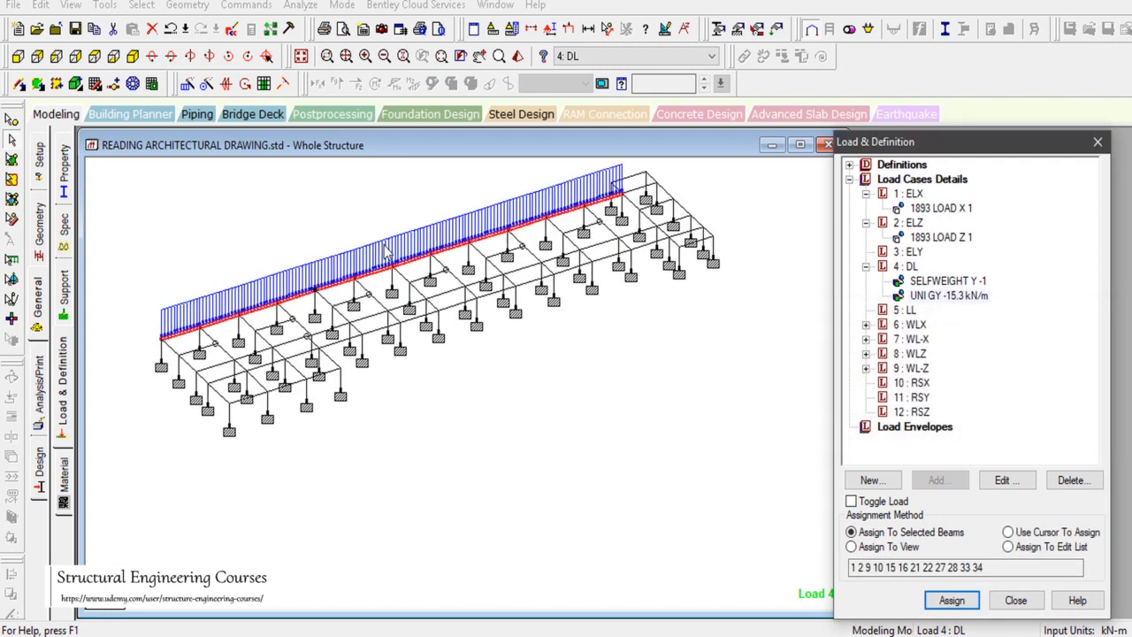
{"action": "left_click", "coordinate": [851, 634]}
Step: Zoom the AutoCAD plan in on the stair, ramp up and utility room near grids 1–2
{"action": "scroll", "coordinate": [794, 378], "scroll_direction": "down", "scroll_amount": 3}
{"action": "scroll", "coordinate": [923, 265], "scroll_direction": "up", "scroll_amount": 7}
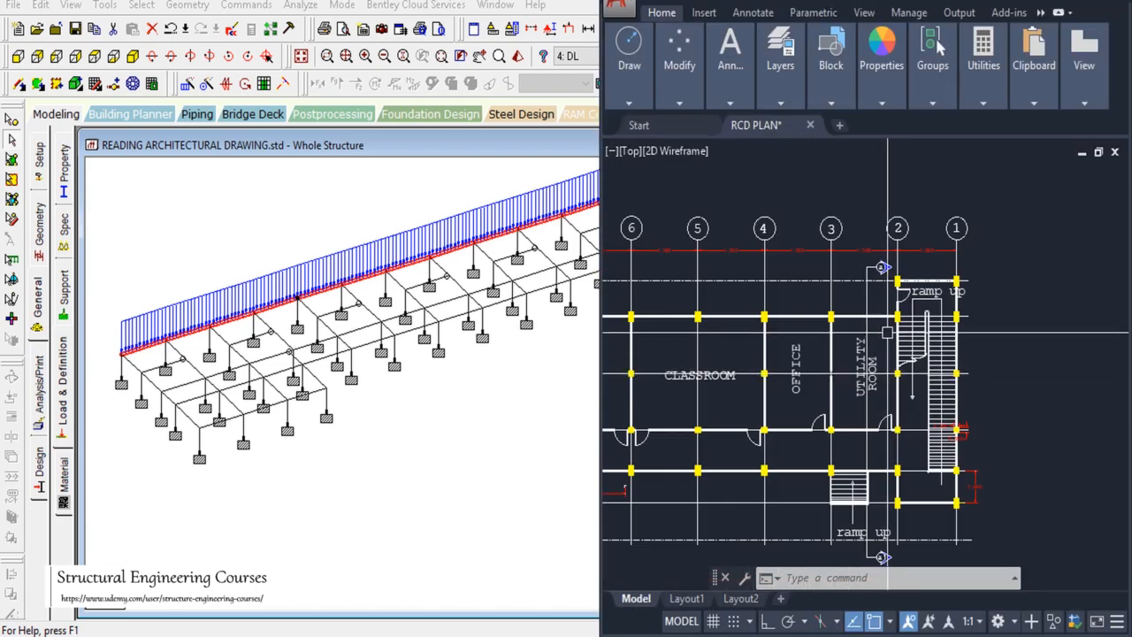
{"action": "scroll", "coordinate": [922, 264], "scroll_direction": "up", "scroll_amount": 2}
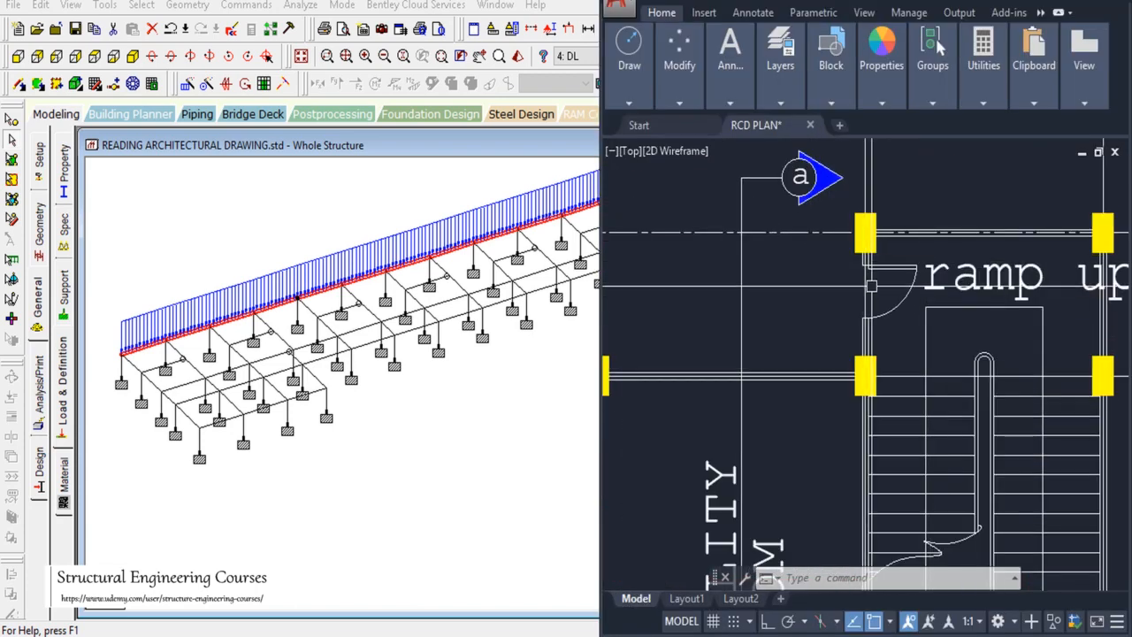
{"action": "scroll", "coordinate": [894, 238], "scroll_direction": "down", "scroll_amount": 2}
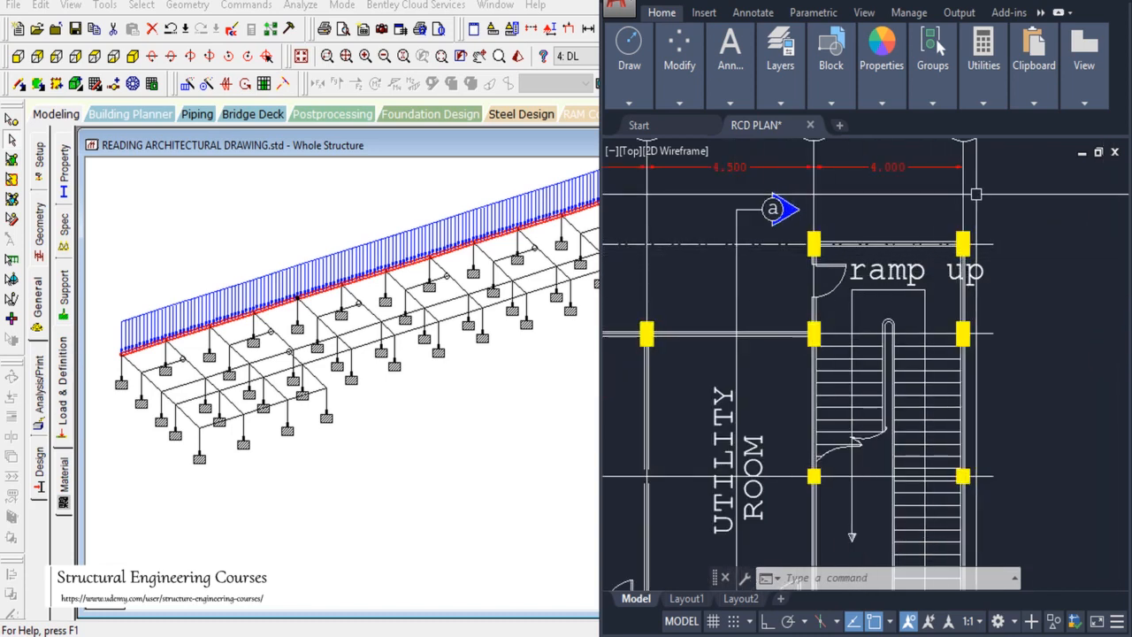
{"action": "scroll", "coordinate": [962, 250], "scroll_direction": "down", "scroll_amount": 4}
{"action": "scroll", "coordinate": [959, 389], "scroll_direction": "up", "scroll_amount": 4}
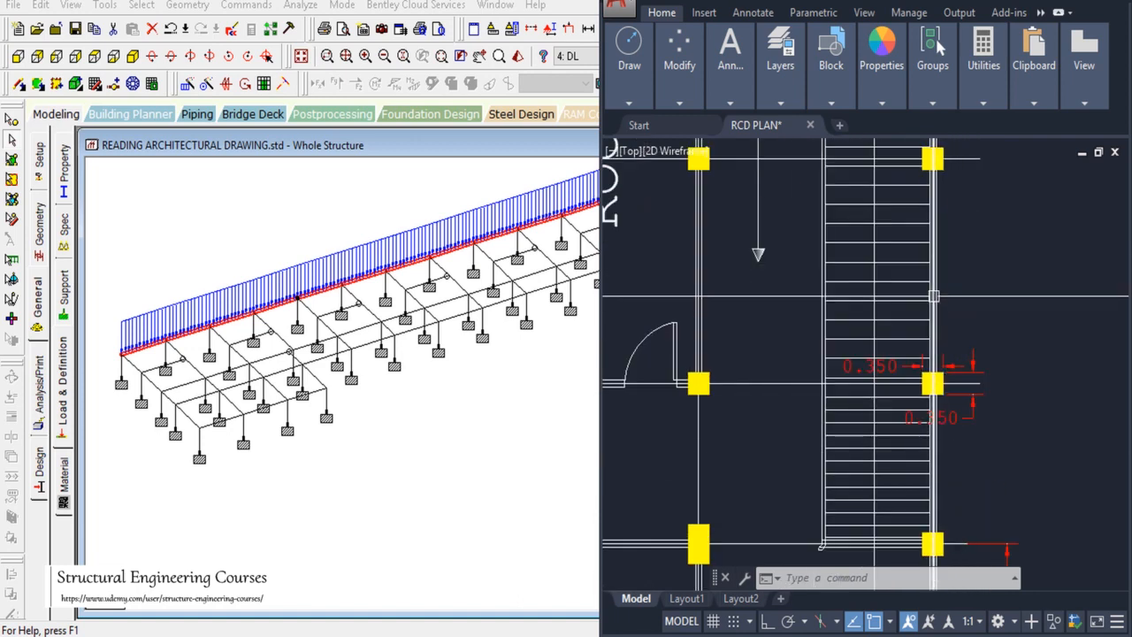
{"action": "scroll", "coordinate": [945, 389], "scroll_direction": "down", "scroll_amount": 2}
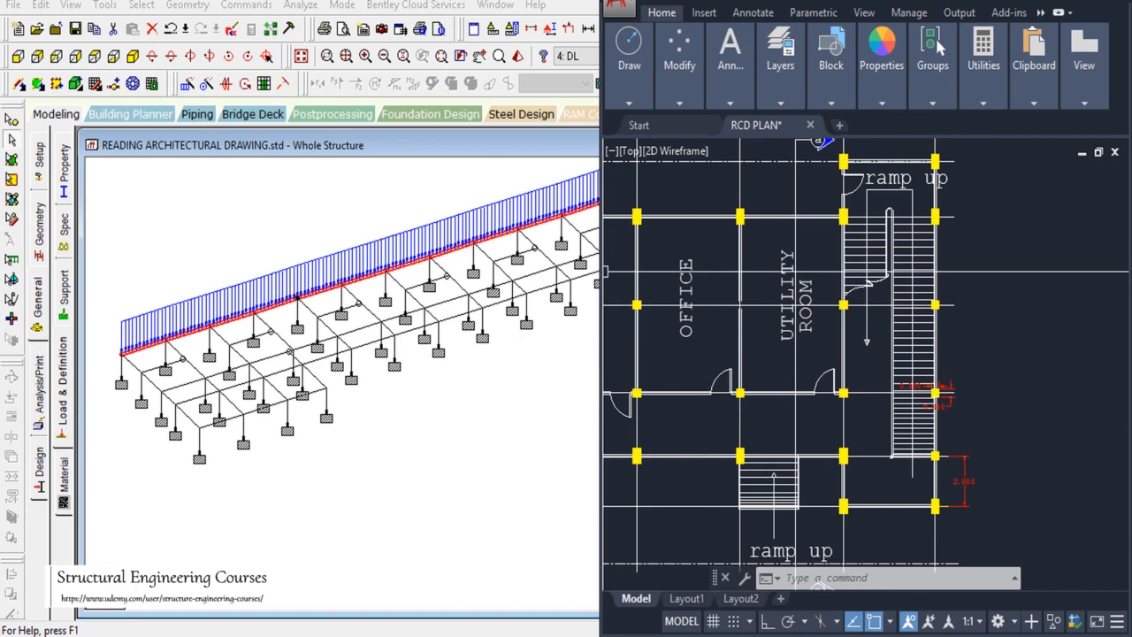
{"action": "scroll", "coordinate": [866, 163], "scroll_direction": "up", "scroll_amount": 4}
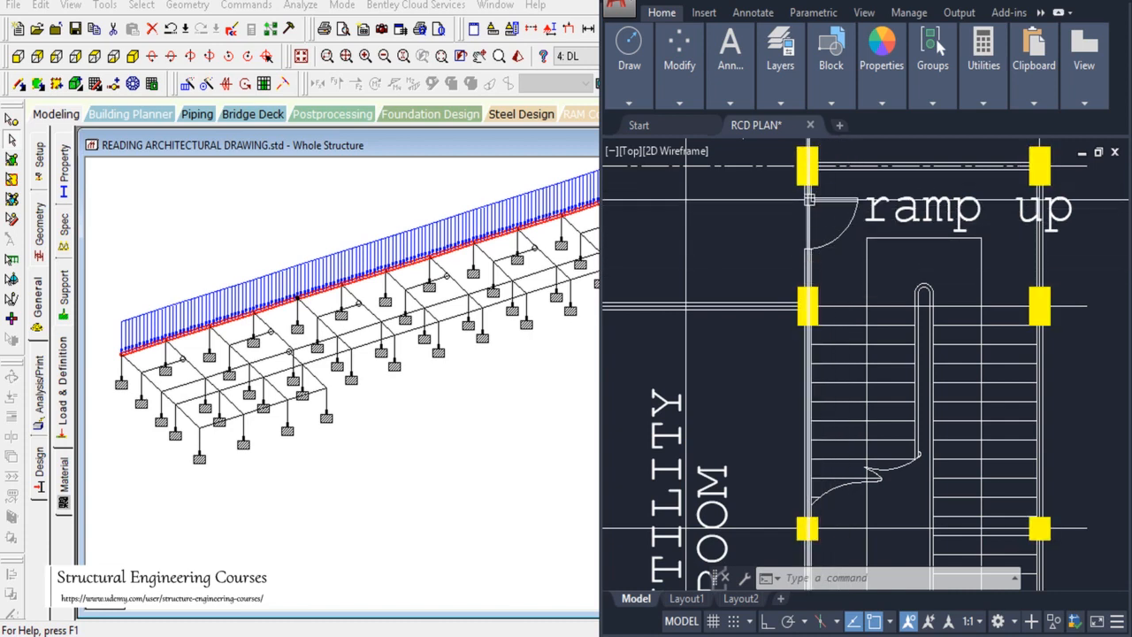
{"action": "mouse_move", "coordinate": [816, 182]}
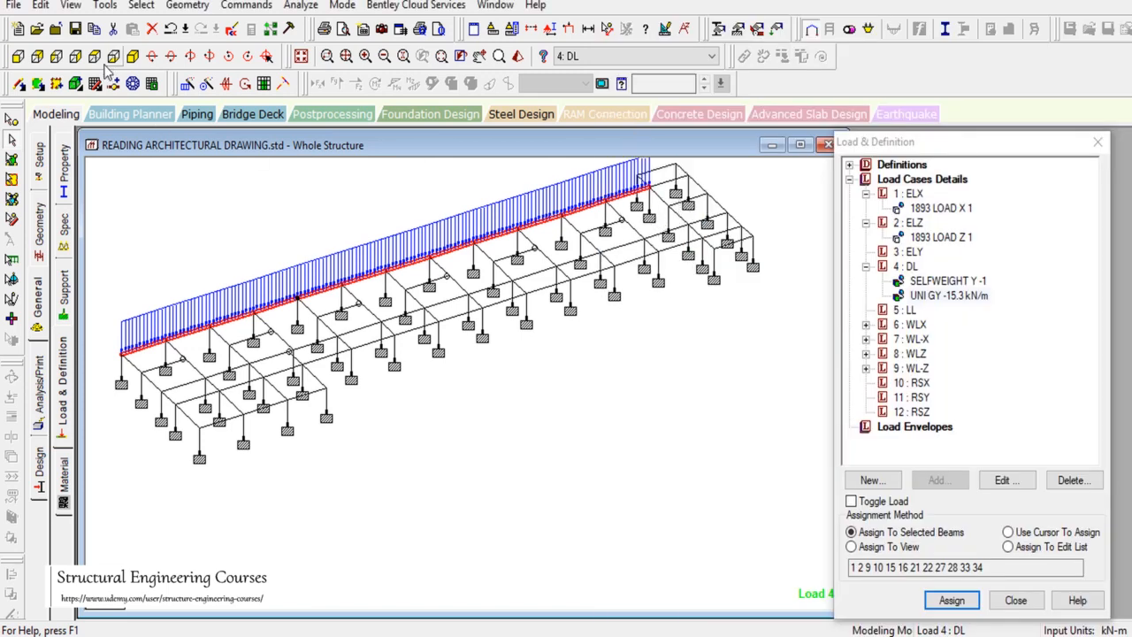
Step: In Top view, pan to the stair-end corner bay and select its beams
{"action": "left_click", "coordinate": [96, 57]}
{"action": "scroll", "coordinate": [599, 413], "scroll_direction": "down", "scroll_amount": 1}
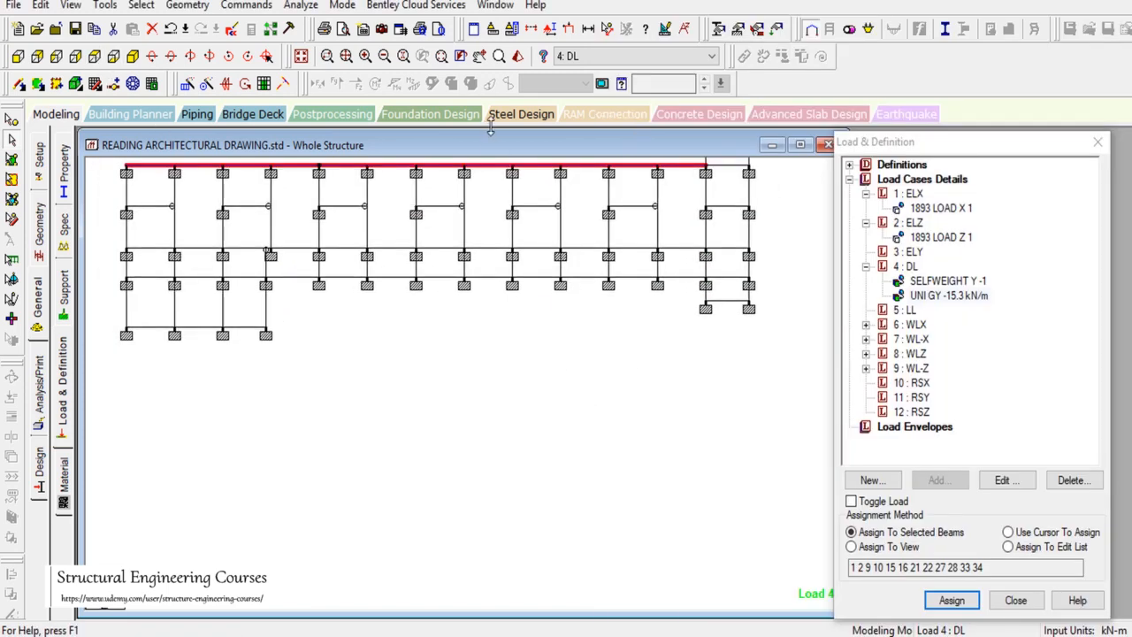
{"action": "left_click", "coordinate": [481, 64]}
{"action": "left_click_drag", "start_coordinate": [823, 337], "coordinate": [733, 425]}
{"action": "key", "text": "Escape"}
{"action": "left_click", "coordinate": [620, 246]}
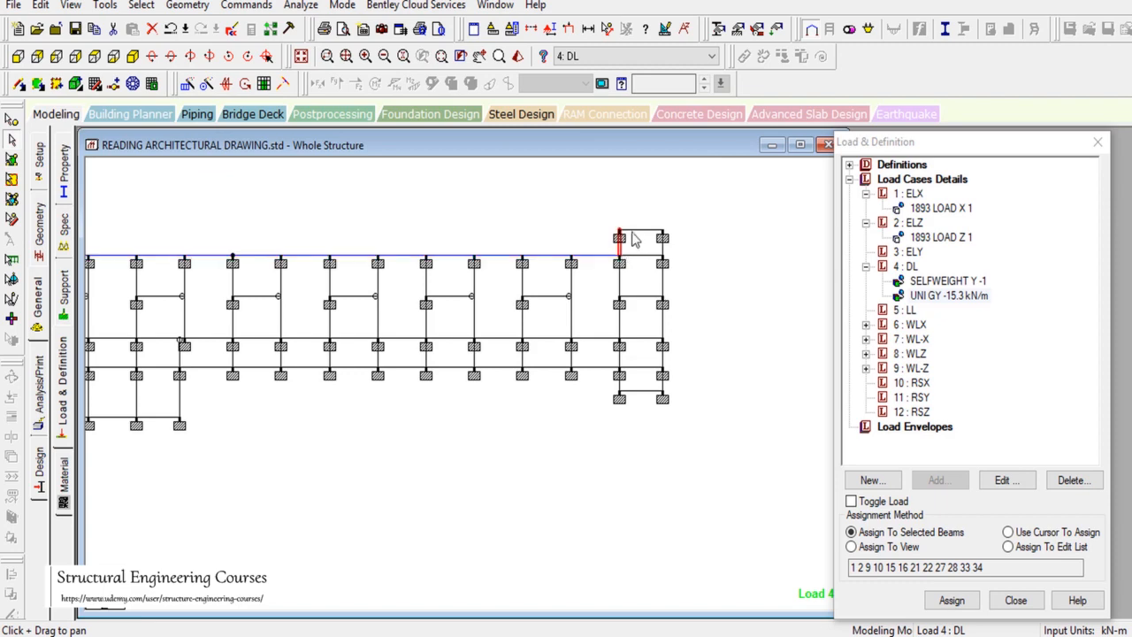
{"action": "left_click", "coordinate": [638, 231], "text": "ctrl"}
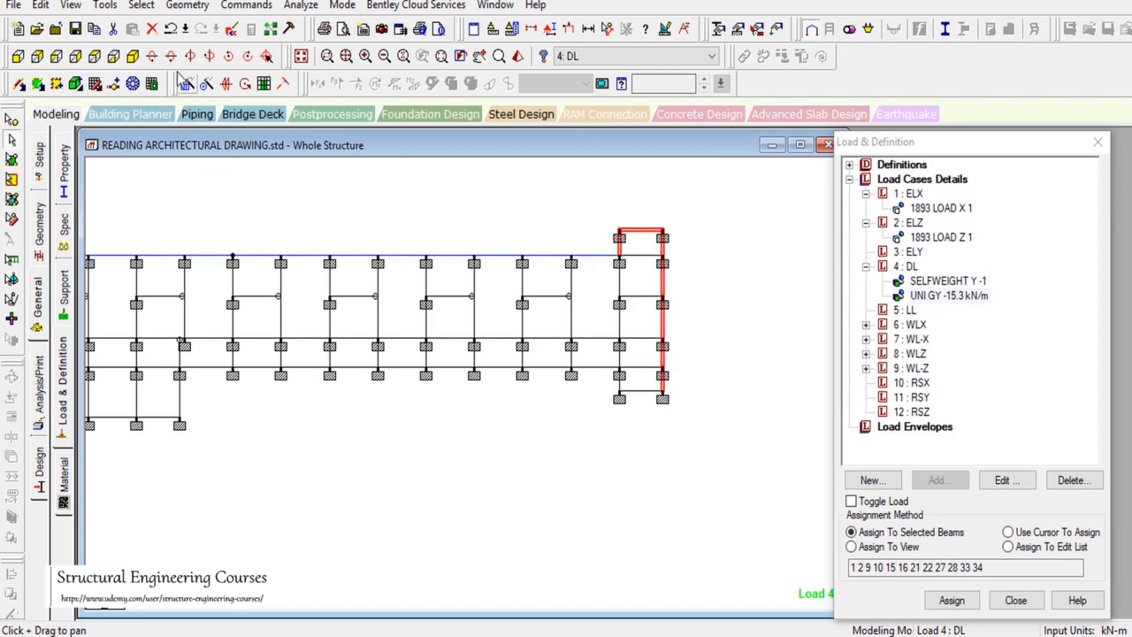
Step: Back in Isometric view, assign the -15.3 kN/m load to beams 71 to 77
{"action": "left_click", "coordinate": [133, 56]}
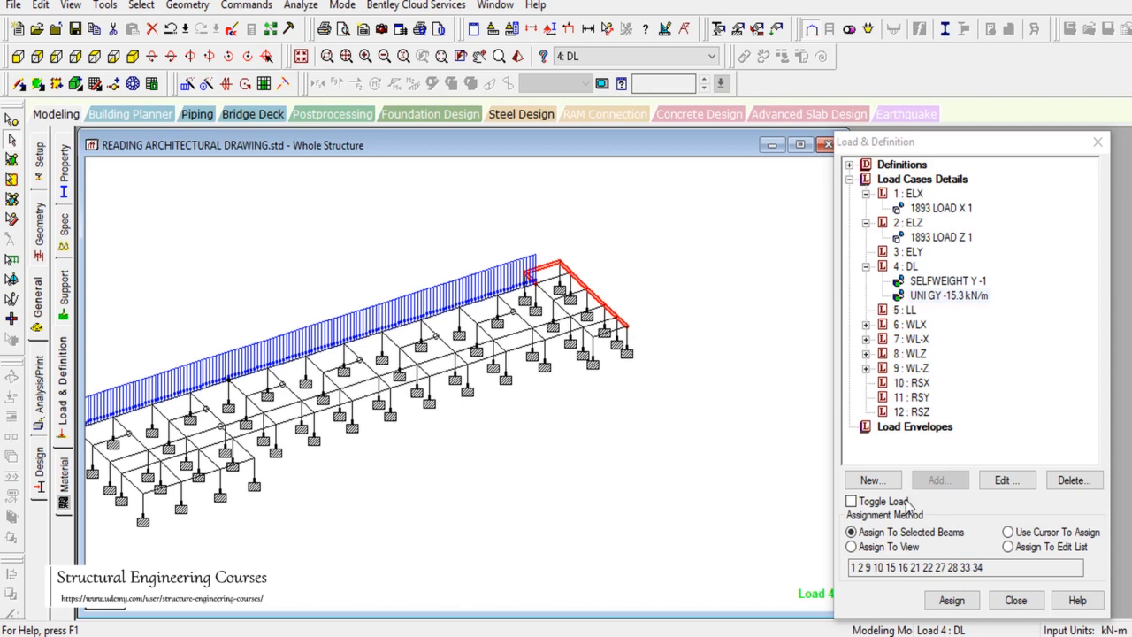
{"action": "left_click", "coordinate": [952, 602]}
{"action": "left_click", "coordinate": [1009, 425]}
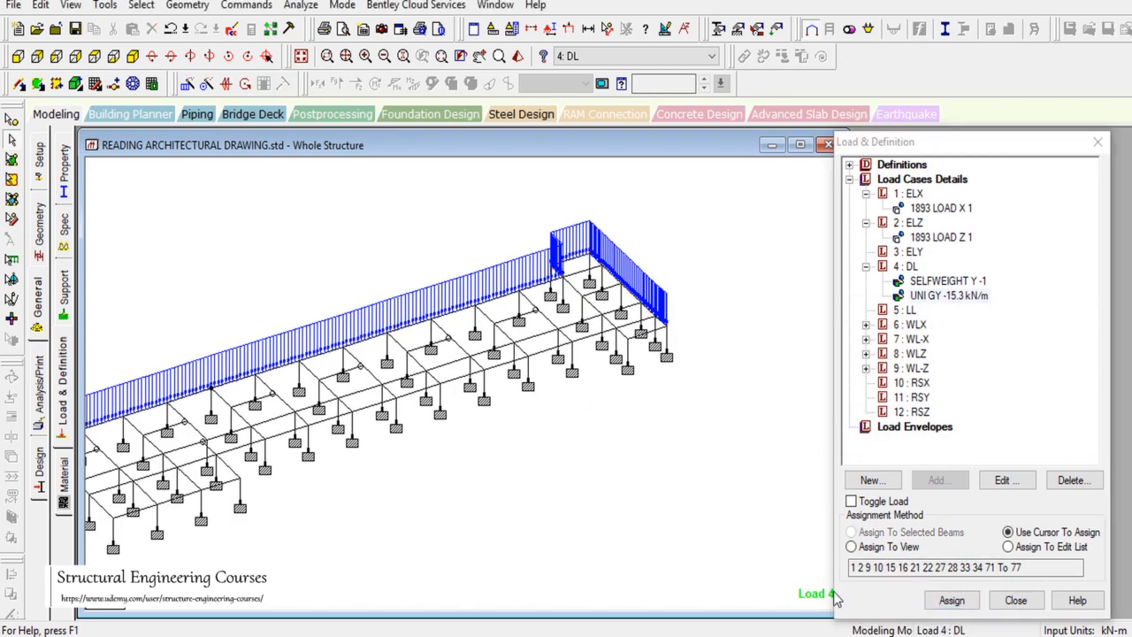
{"action": "key", "text": "alt+Tab"}
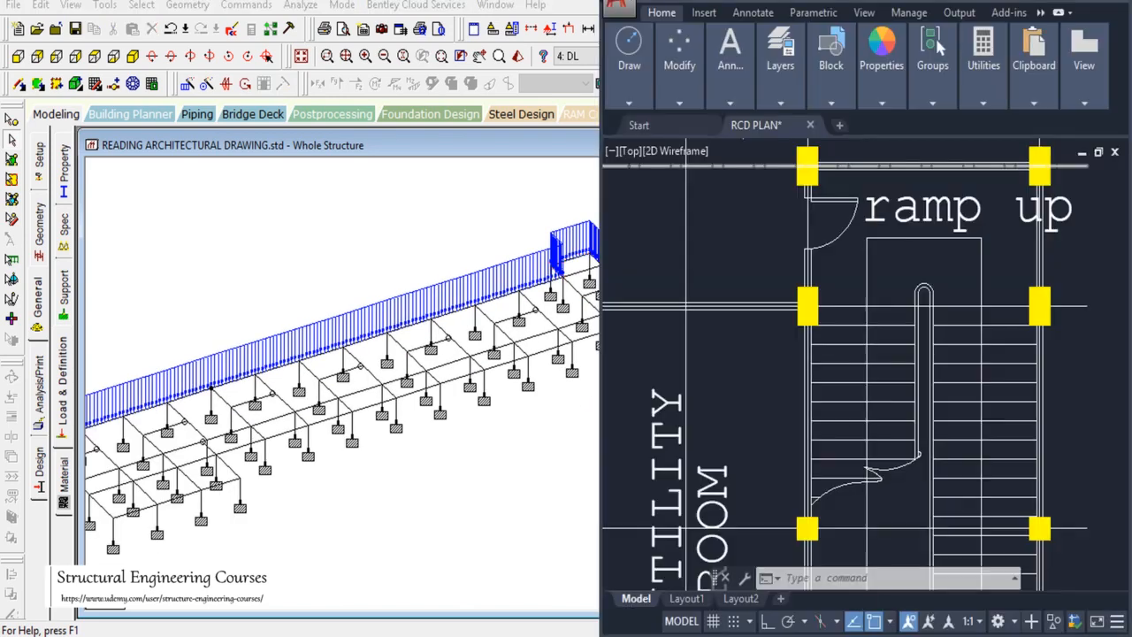
Step: Zoom around the ramp-up beside the stairs in AutoCAD, then return to STAAD.Pro
{"action": "scroll", "coordinate": [922, 459], "scroll_direction": "down", "scroll_amount": 5}
{"action": "scroll", "coordinate": [923, 459], "scroll_direction": "up", "scroll_amount": 5}
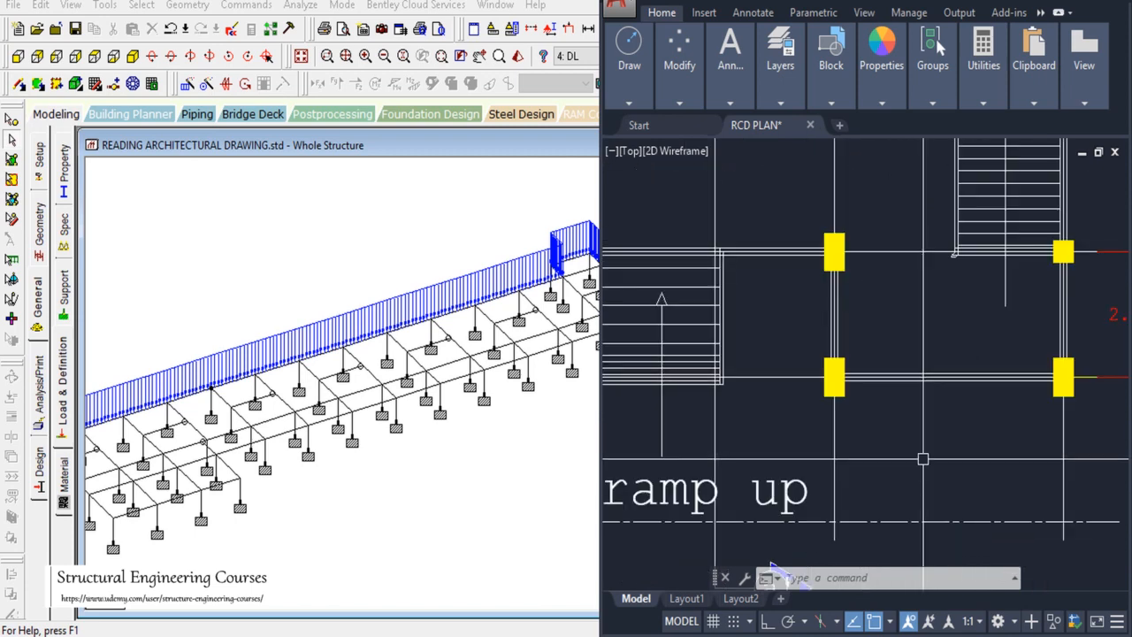
{"action": "scroll", "coordinate": [890, 398], "scroll_direction": "down", "scroll_amount": 5}
{"action": "scroll", "coordinate": [1005, 319], "scroll_direction": "up", "scroll_amount": 5}
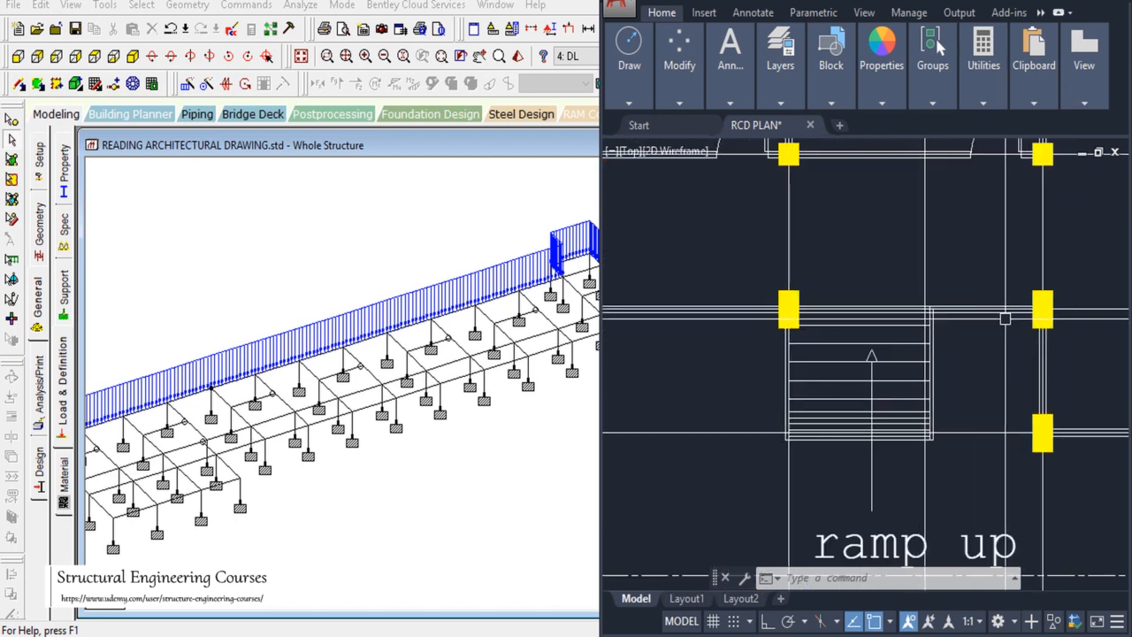
{"action": "scroll", "coordinate": [966, 305], "scroll_direction": "down", "scroll_amount": 10}
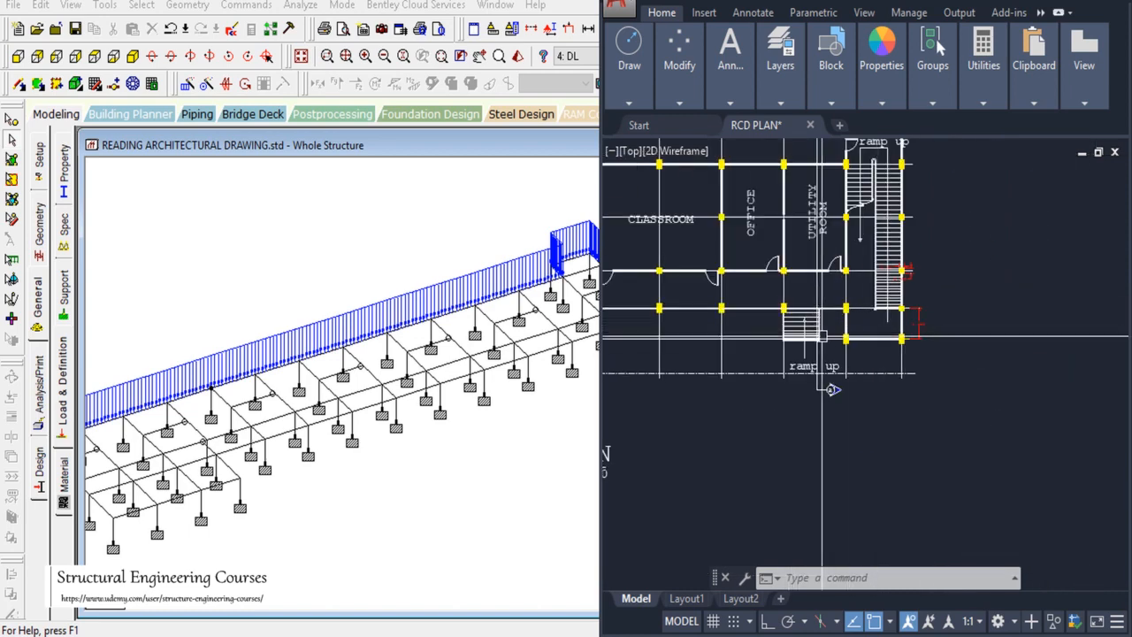
{"action": "scroll", "coordinate": [860, 315], "scroll_direction": "up", "scroll_amount": 4}
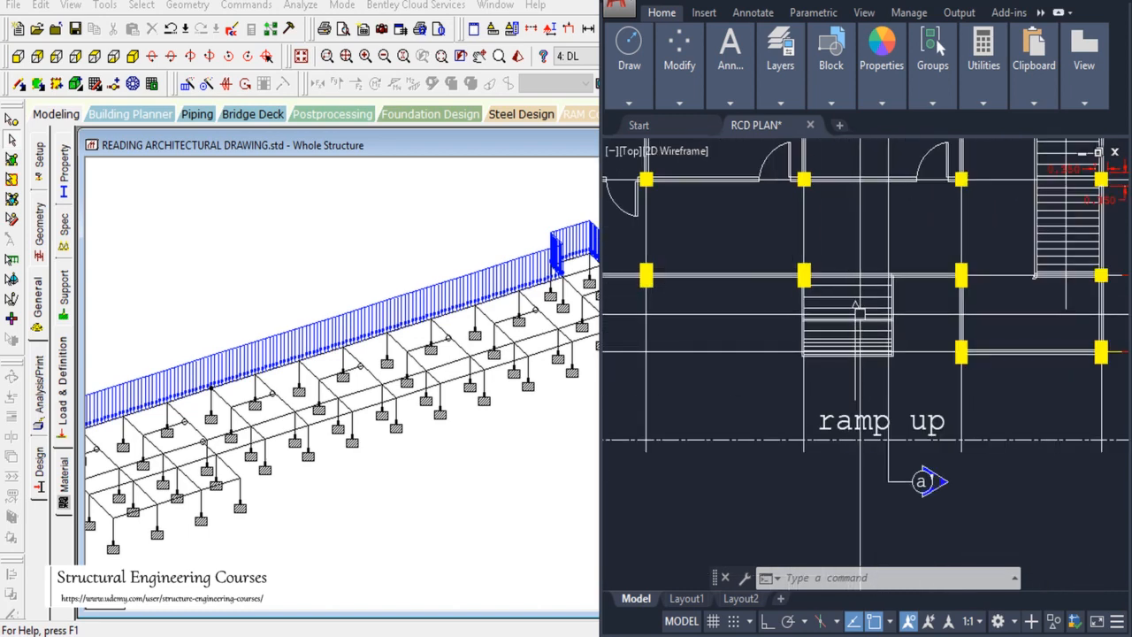
{"action": "scroll", "coordinate": [860, 314], "scroll_direction": "up", "scroll_amount": 3}
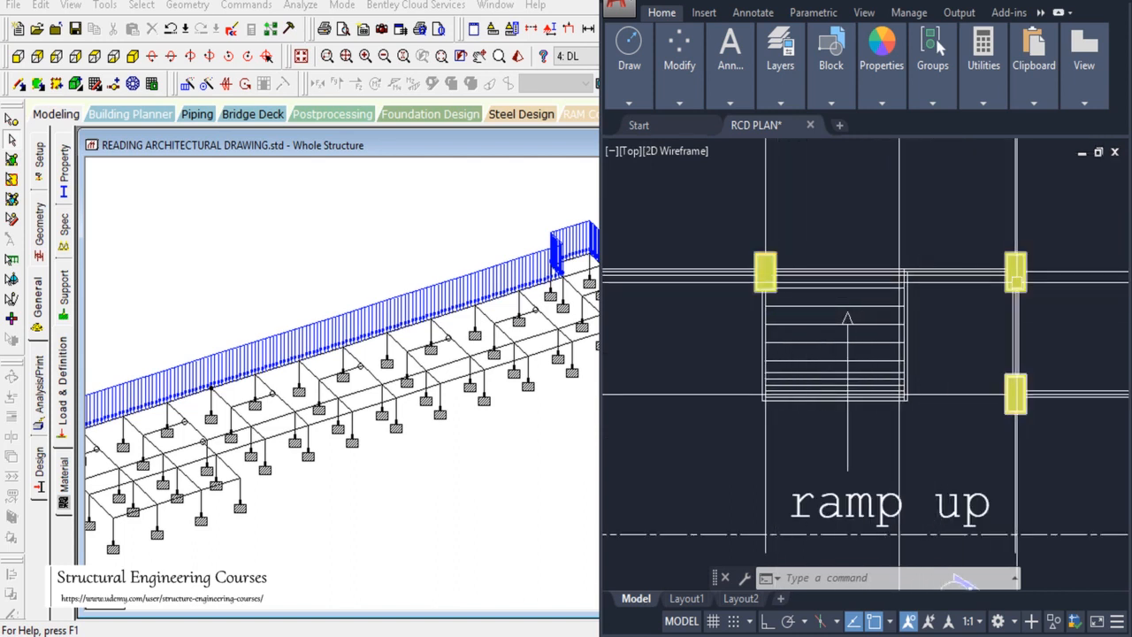
{"action": "left_click", "coordinate": [471, 228]}
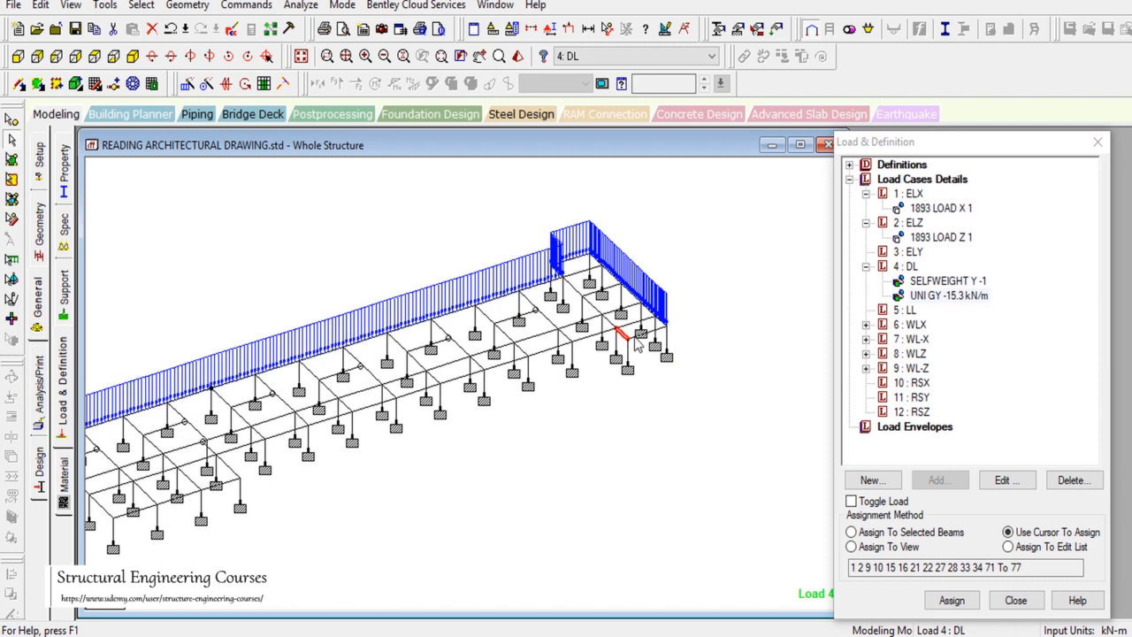
Step: Assign the -15.3 kN/m wall load to the currently selected DL beams
{"action": "left_click", "coordinate": [851, 532]}
{"action": "left_click", "coordinate": [951, 600]}
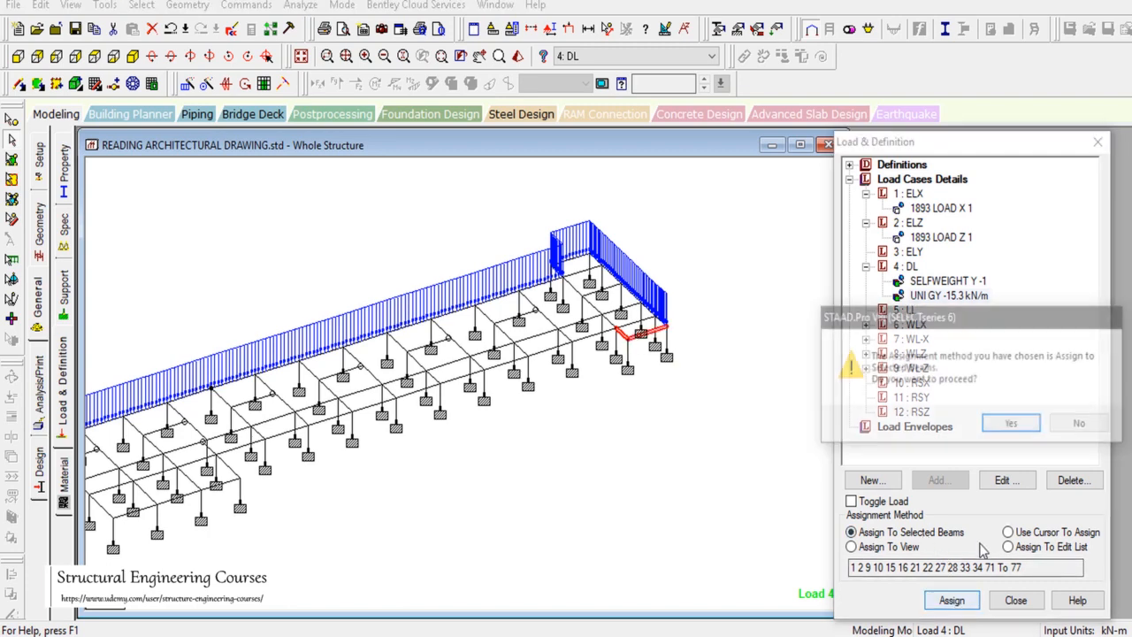
{"action": "left_click", "coordinate": [1008, 354]}
{"action": "key", "text": "alt+Tab"}
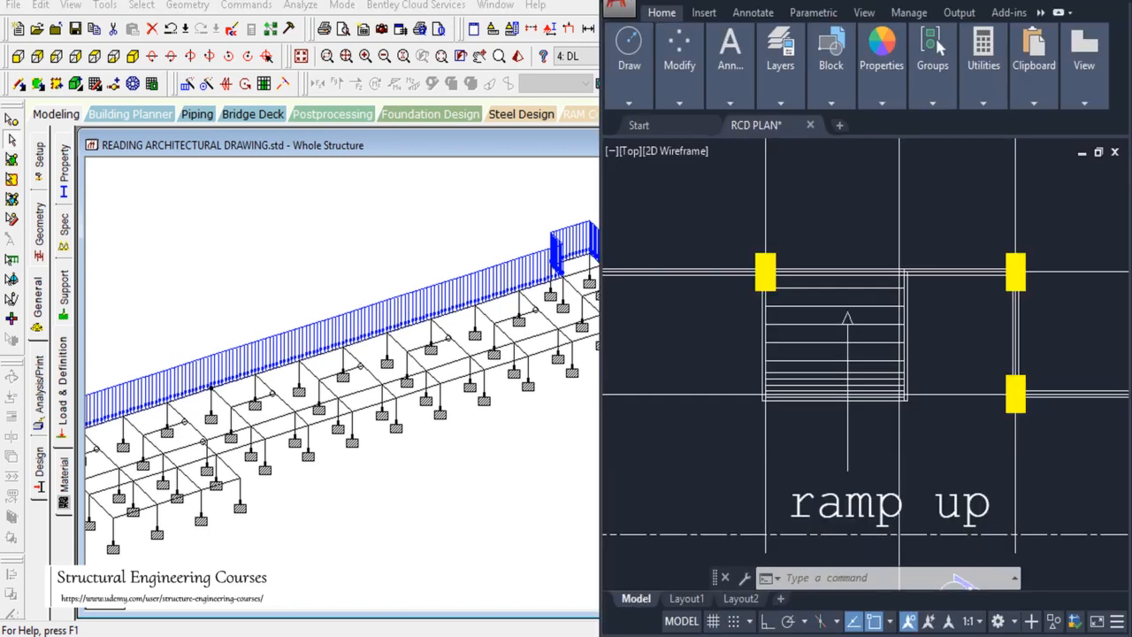
{"action": "key", "text": "alt+Tab"}
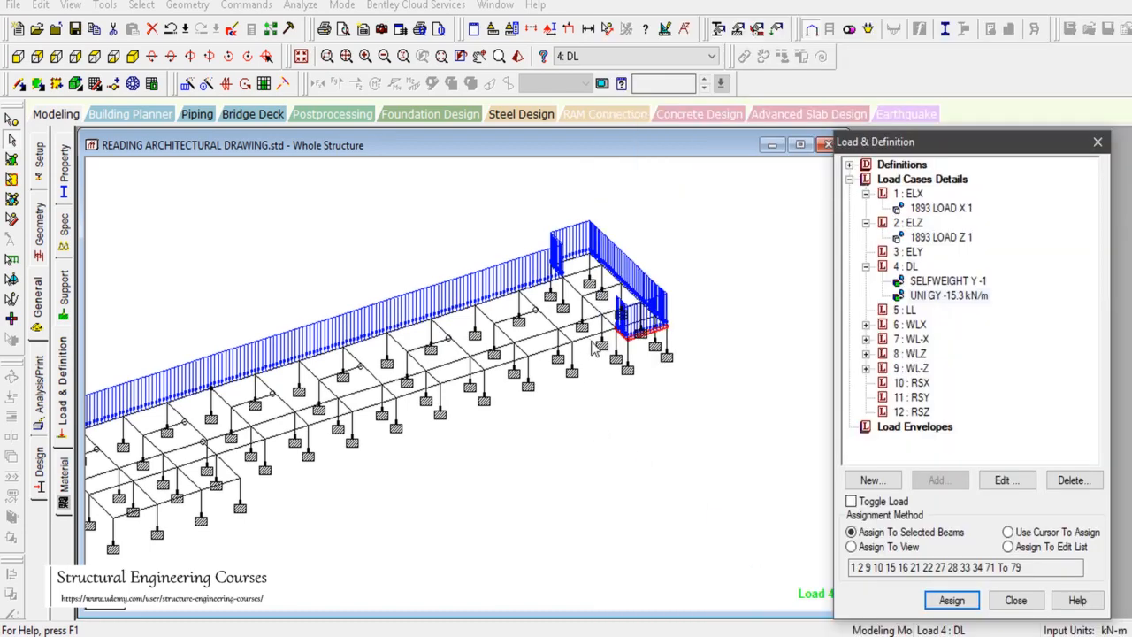
Step: Select beam 63 and start a new DL uniform GY force with W1 = -15.3 kN/m
{"action": "left_click", "coordinate": [592, 343]}
{"action": "left_click", "coordinate": [909, 266]}
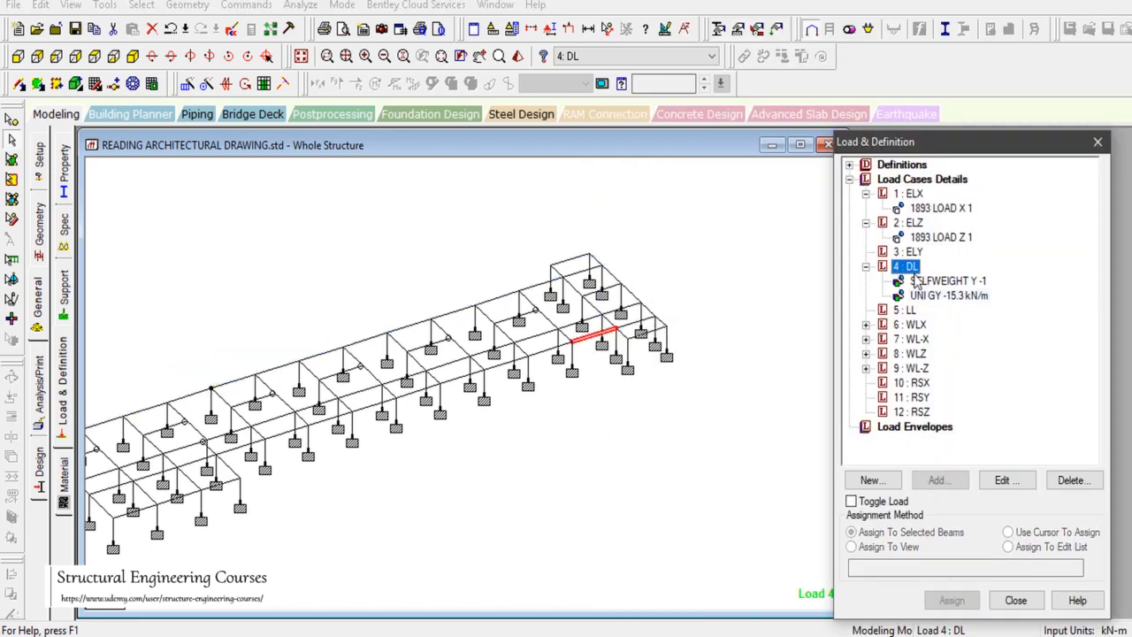
{"action": "left_click", "coordinate": [938, 479]}
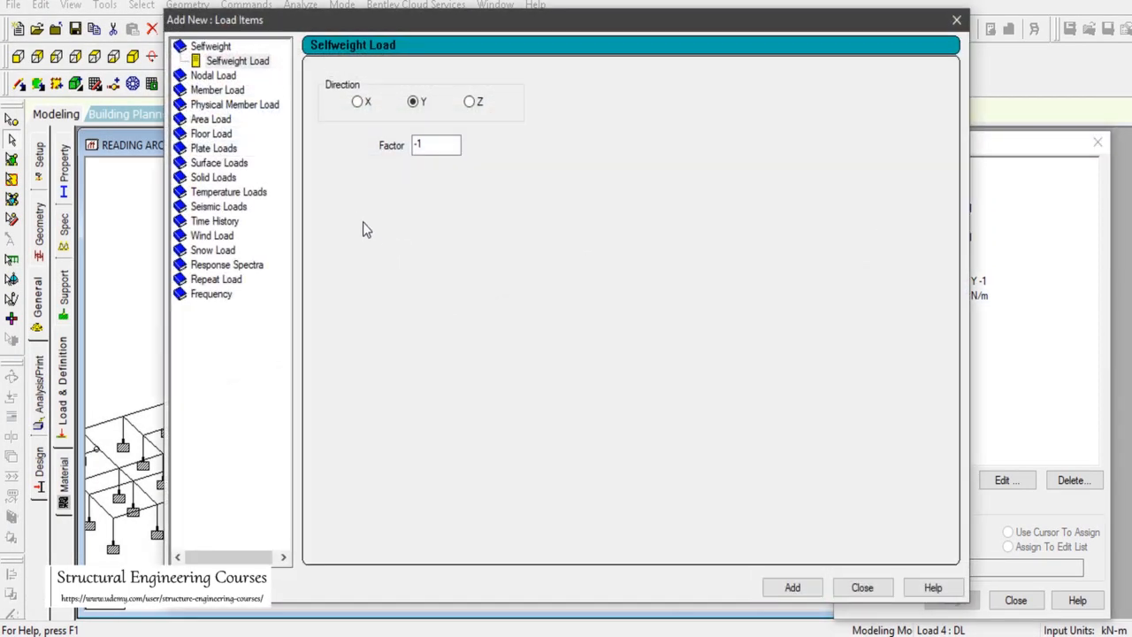
{"action": "left_click", "coordinate": [858, 585]}
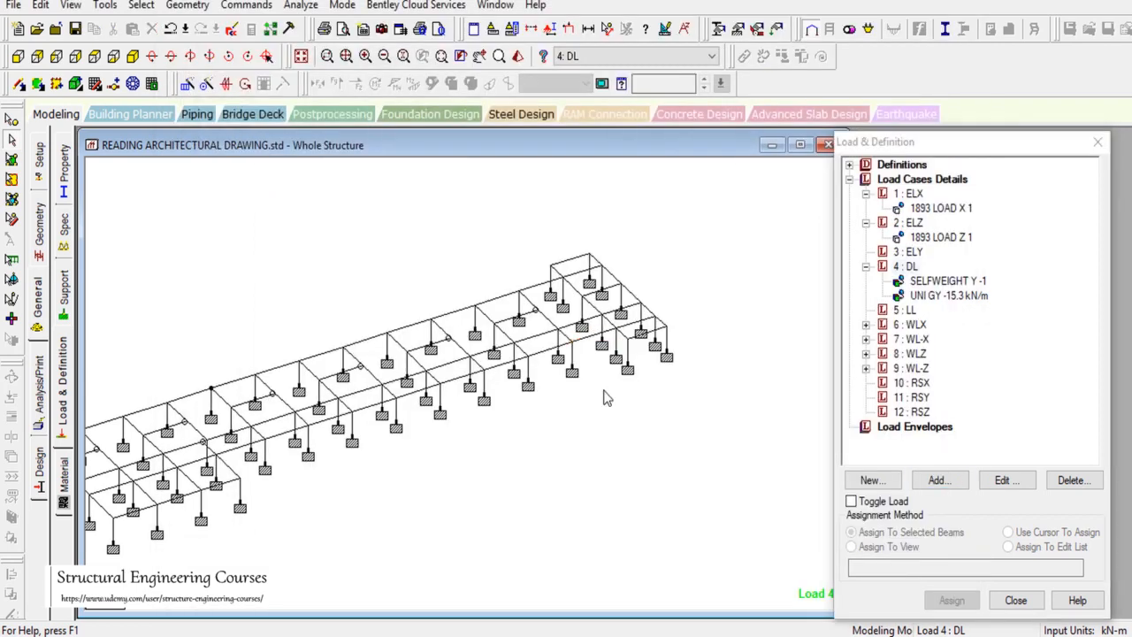
{"action": "left_click", "coordinate": [593, 338]}
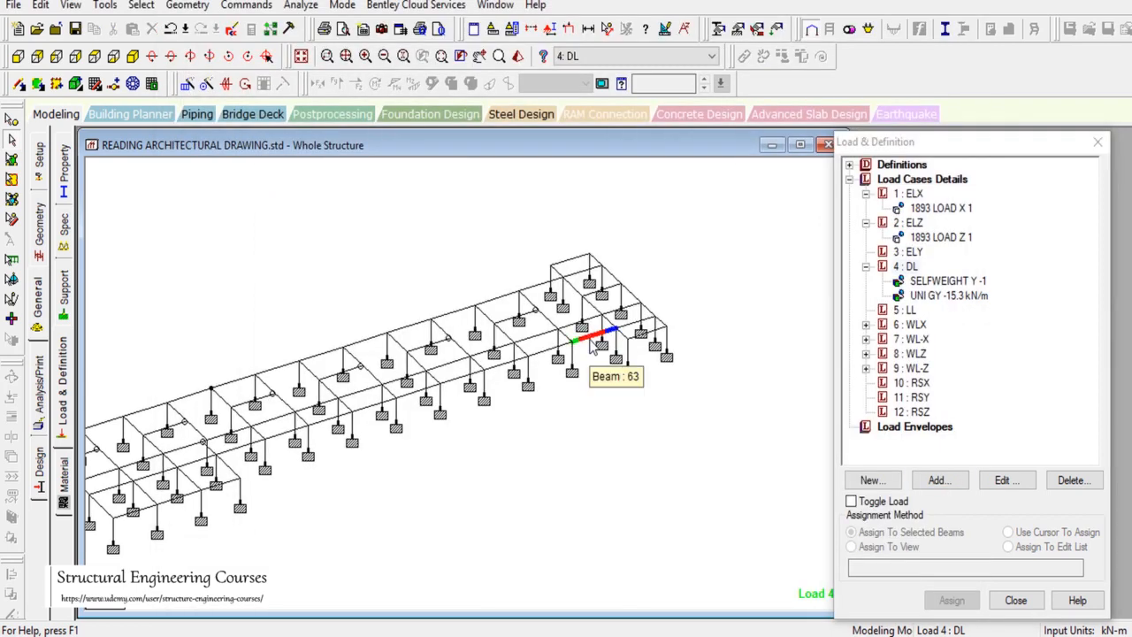
{"action": "left_click", "coordinate": [908, 270]}
{"action": "left_click", "coordinate": [936, 478]}
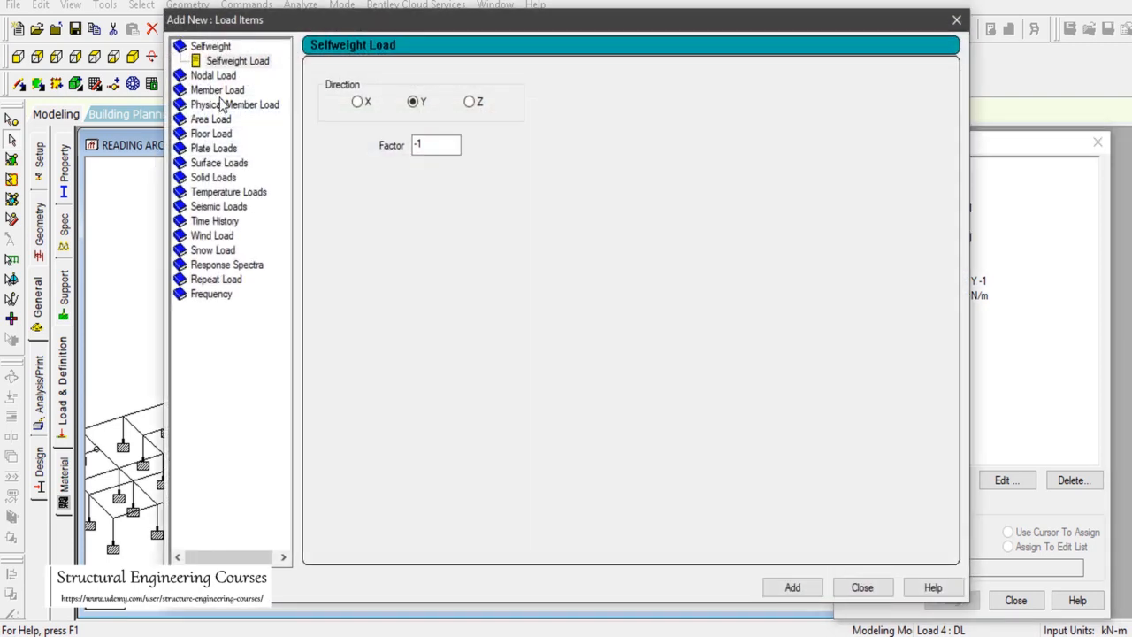
{"action": "left_click", "coordinate": [218, 91]}
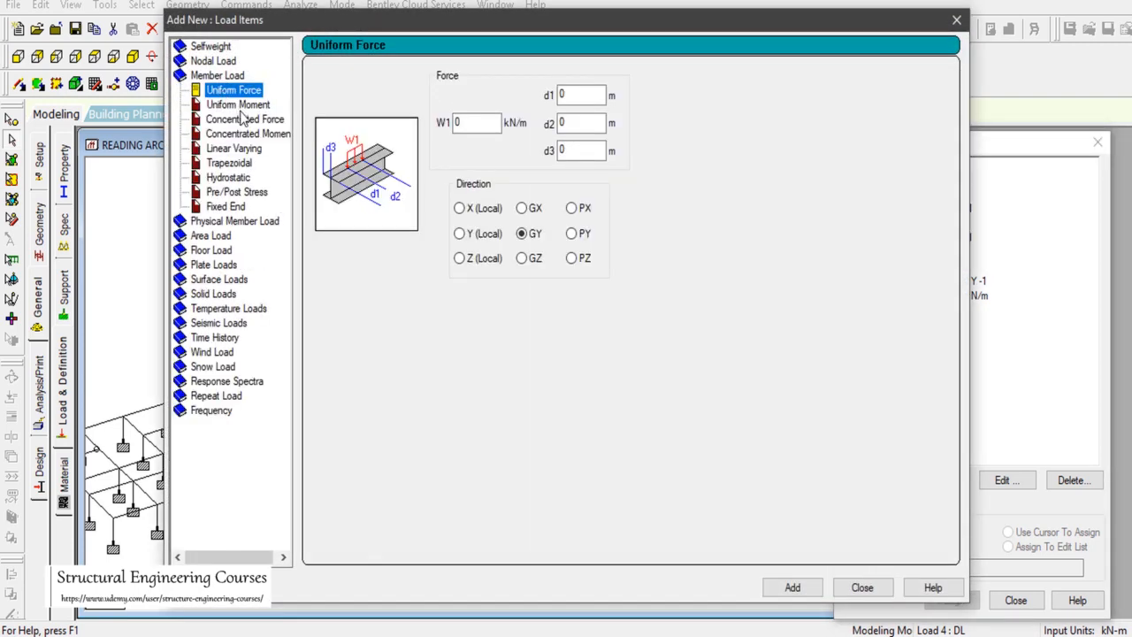
{"action": "double_click", "coordinate": [476, 123]}
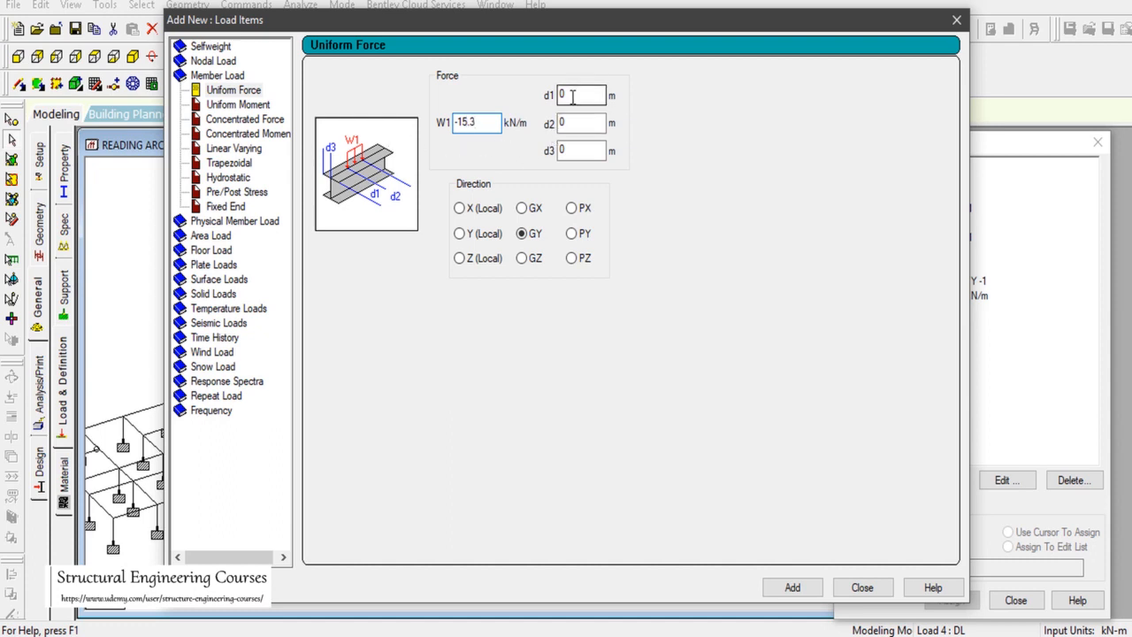
{"action": "double_click", "coordinate": [574, 121]}
{"action": "left_click_drag", "start_coordinate": [716, 21], "coordinate": [1010, 431]}
Step: Measure the span between two columns in AutoCAD with DIMLINEAR, reading 1.945
{"action": "key", "text": "alt+Tab"}
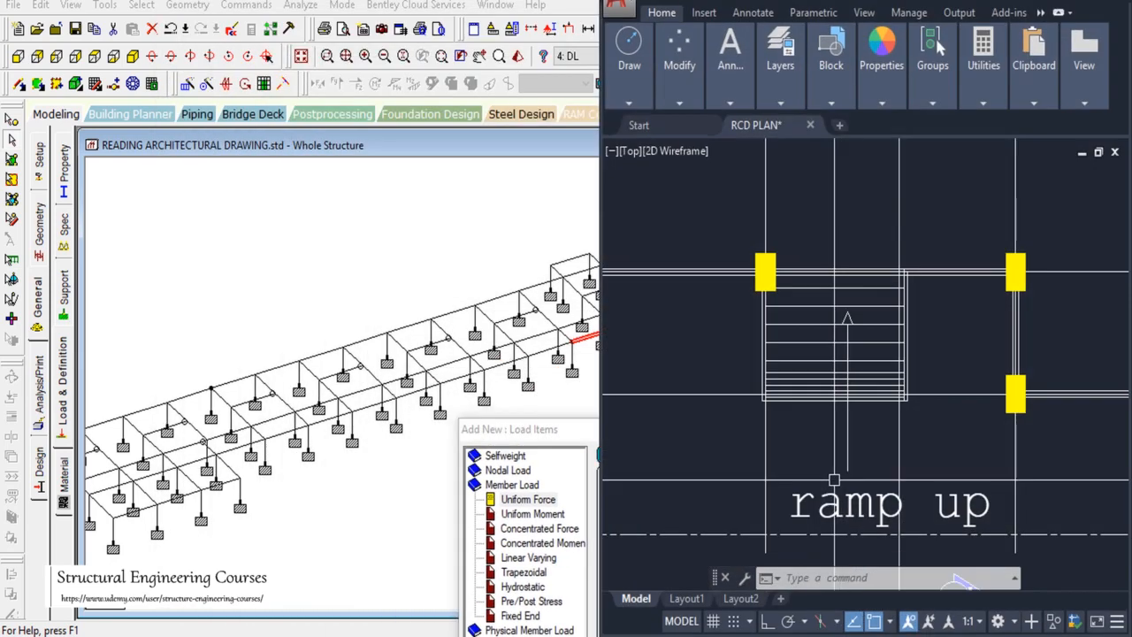
{"action": "type", "text": "dl"}
{"action": "key", "text": "Return"}
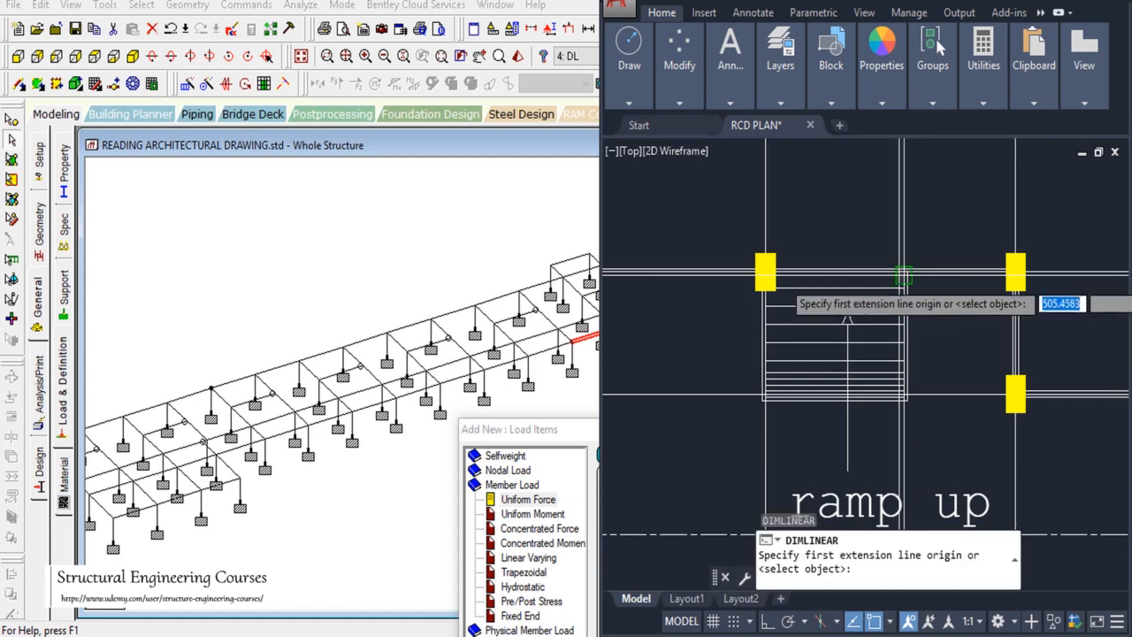
{"action": "left_click", "coordinate": [764, 272]}
{"action": "left_click", "coordinate": [1015, 272]}
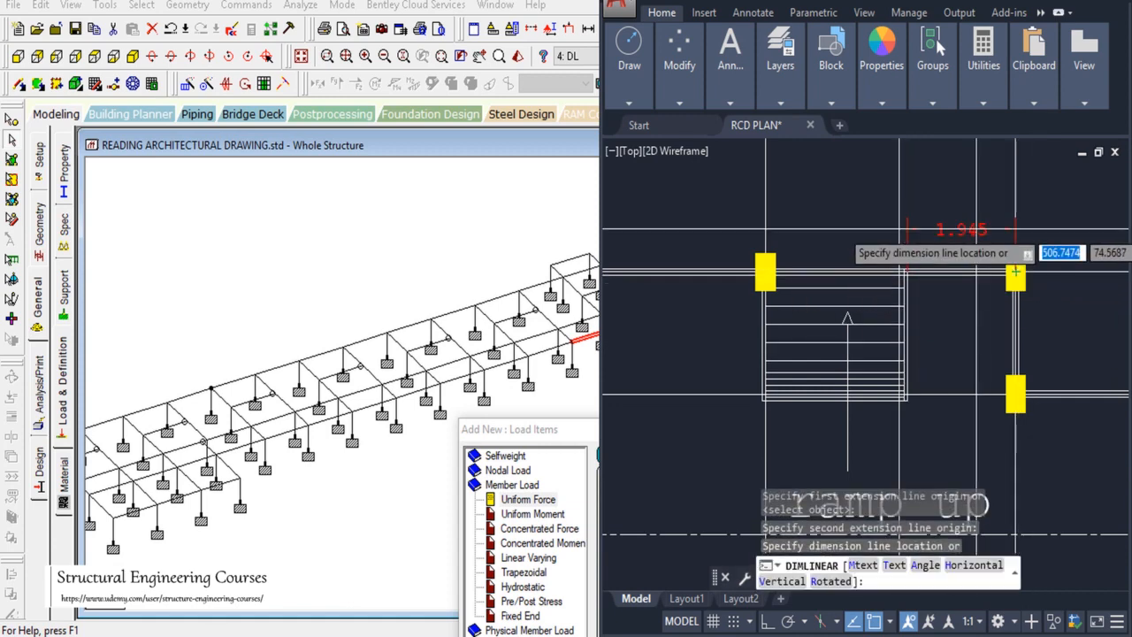
{"action": "key", "text": "Escape"}
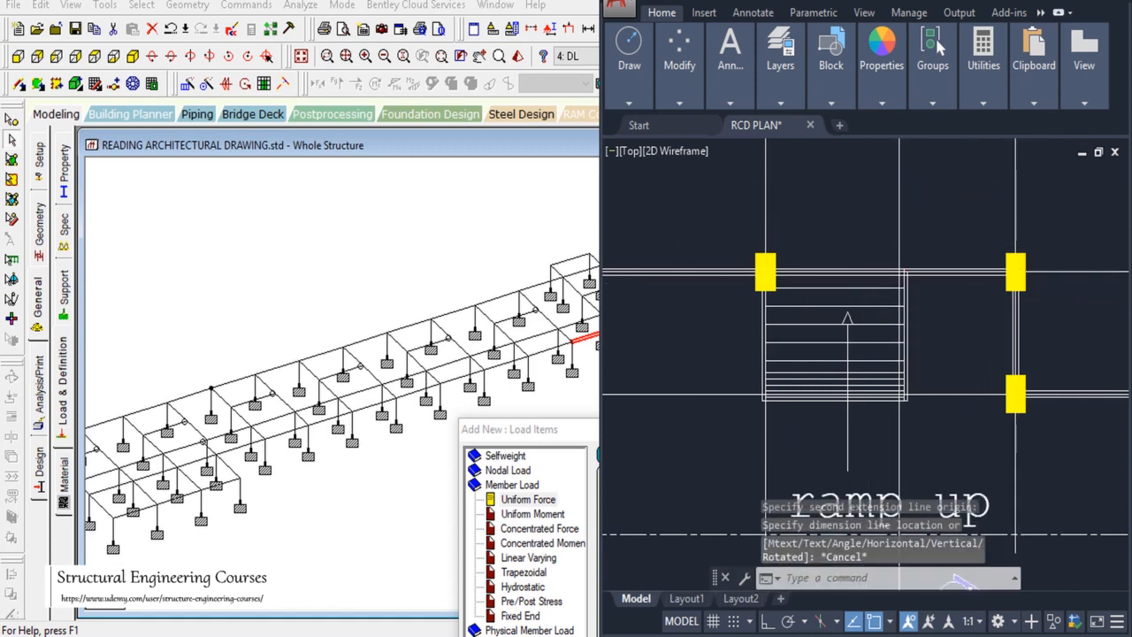
{"action": "key", "text": "alt+Tab"}
{"action": "left_click_drag", "start_coordinate": [531, 429], "coordinate": [330, 116]}
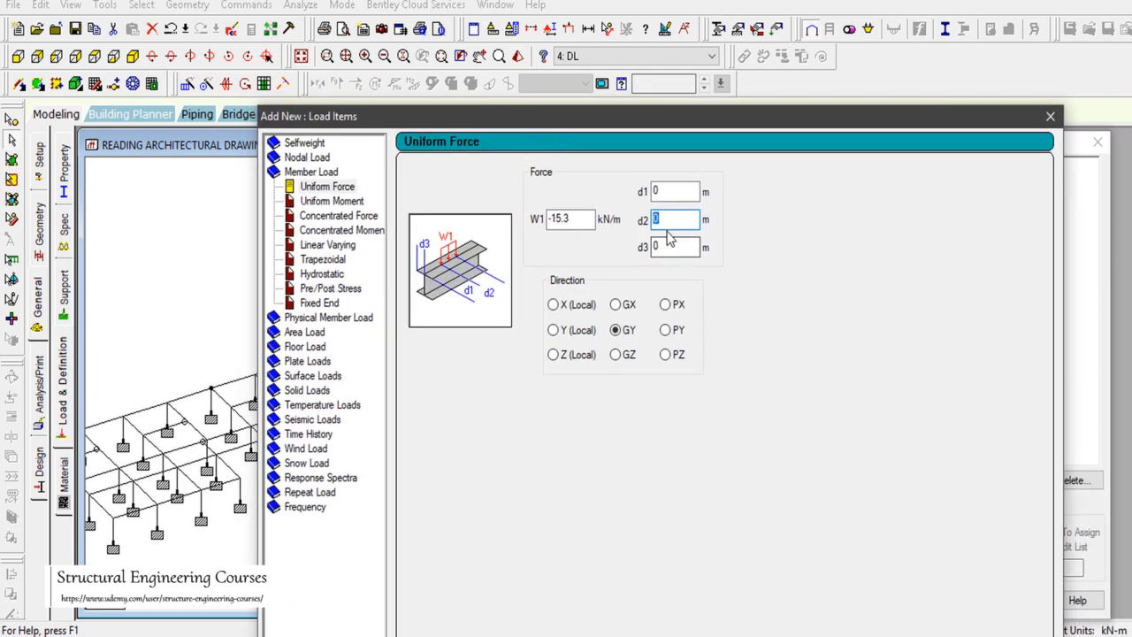
Step: Add a -15.3 kN/m GY load over 0–2 m and assign it to beam 63
{"action": "left_click_drag", "start_coordinate": [748, 122], "coordinate": [595, 33]}
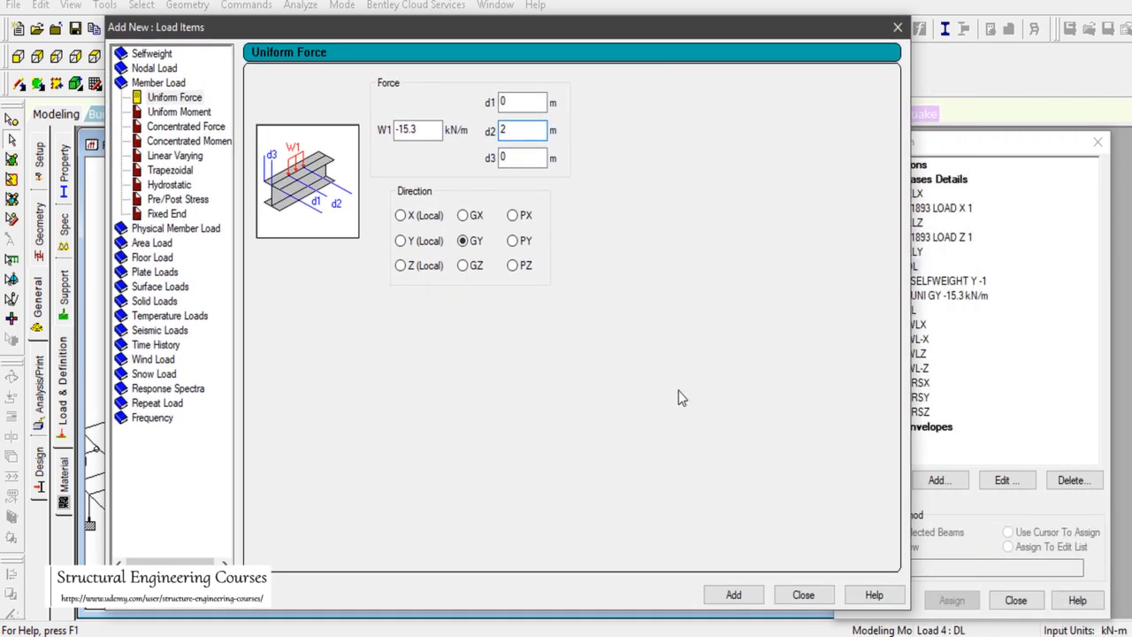
{"action": "left_click", "coordinate": [741, 596]}
{"action": "left_click", "coordinate": [803, 595]}
{"action": "left_click", "coordinate": [955, 310]}
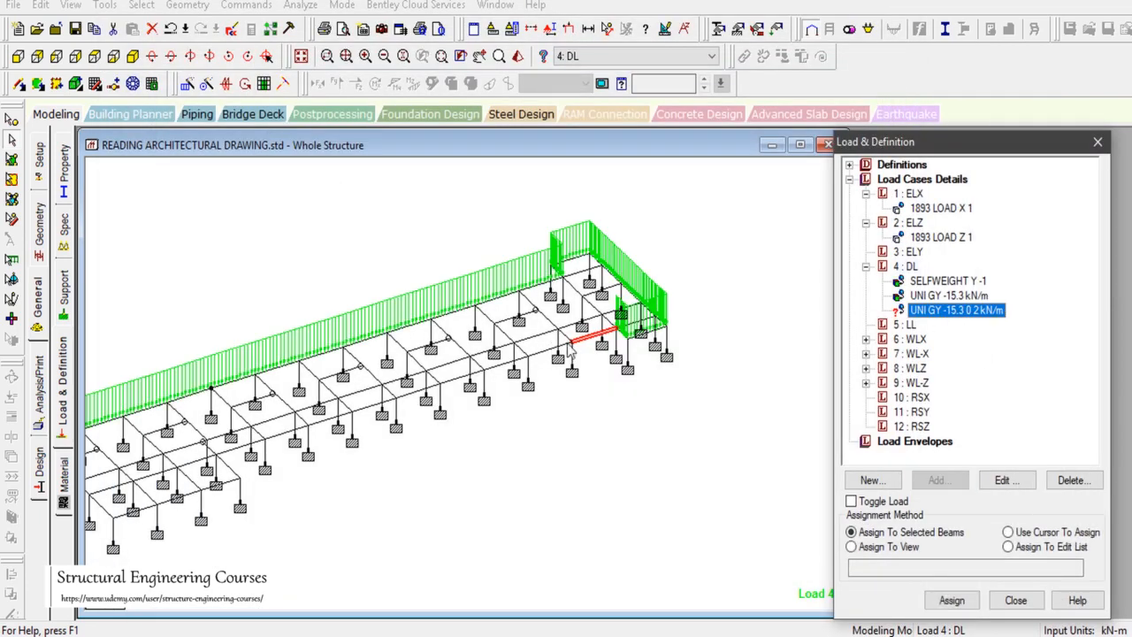
{"action": "left_click", "coordinate": [951, 599]}
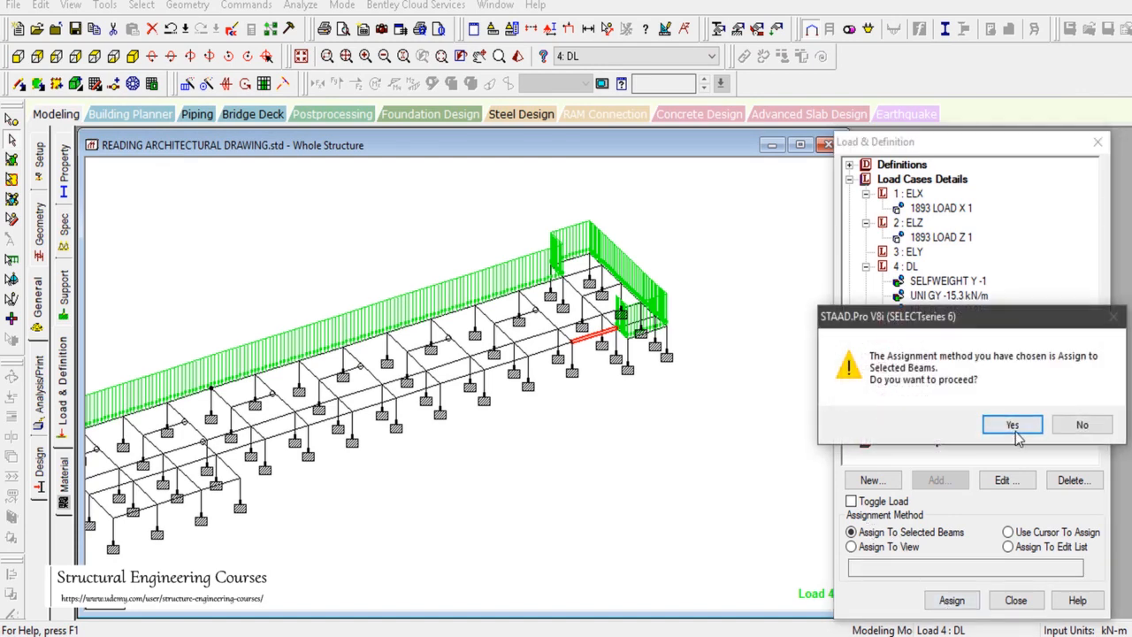
{"action": "left_click", "coordinate": [1015, 429]}
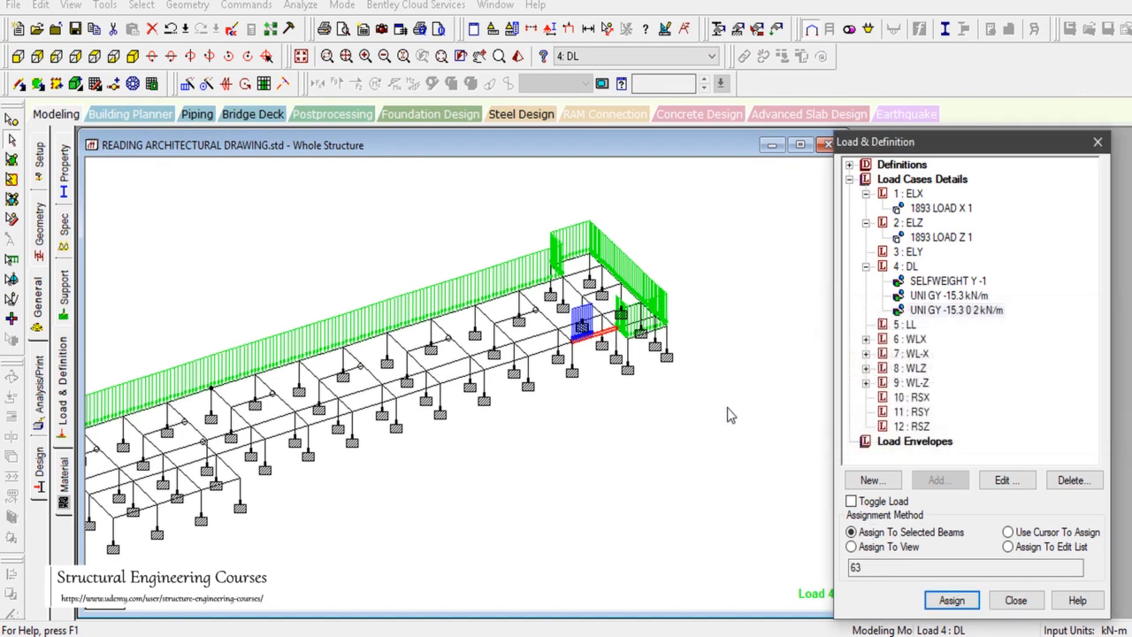
{"action": "double_click", "coordinate": [957, 313]}
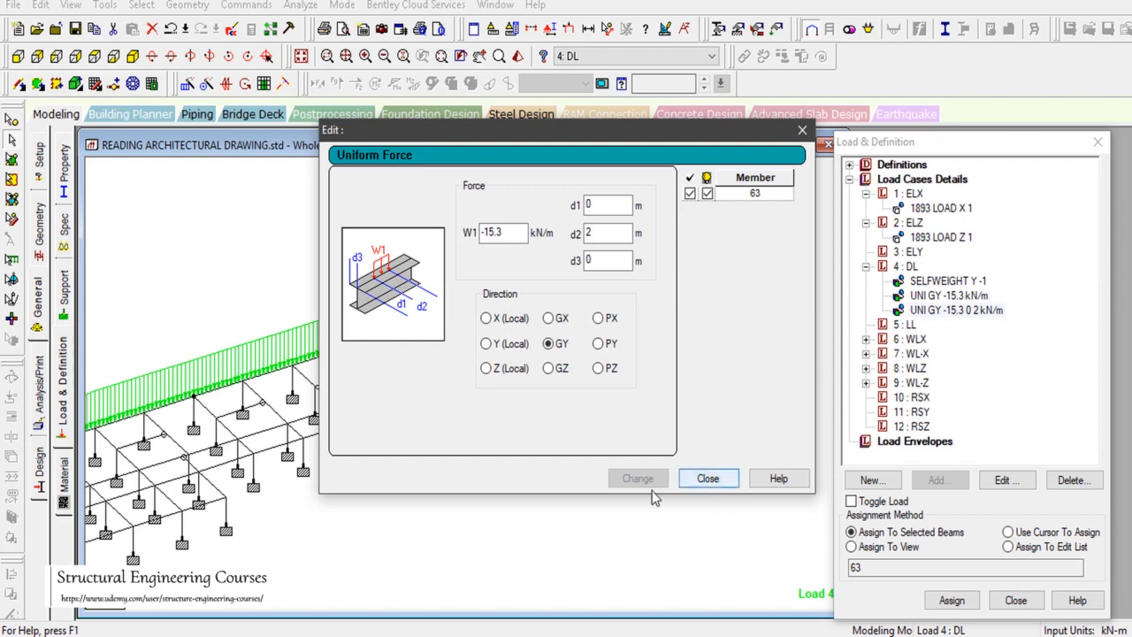
{"action": "left_click", "coordinate": [707, 478]}
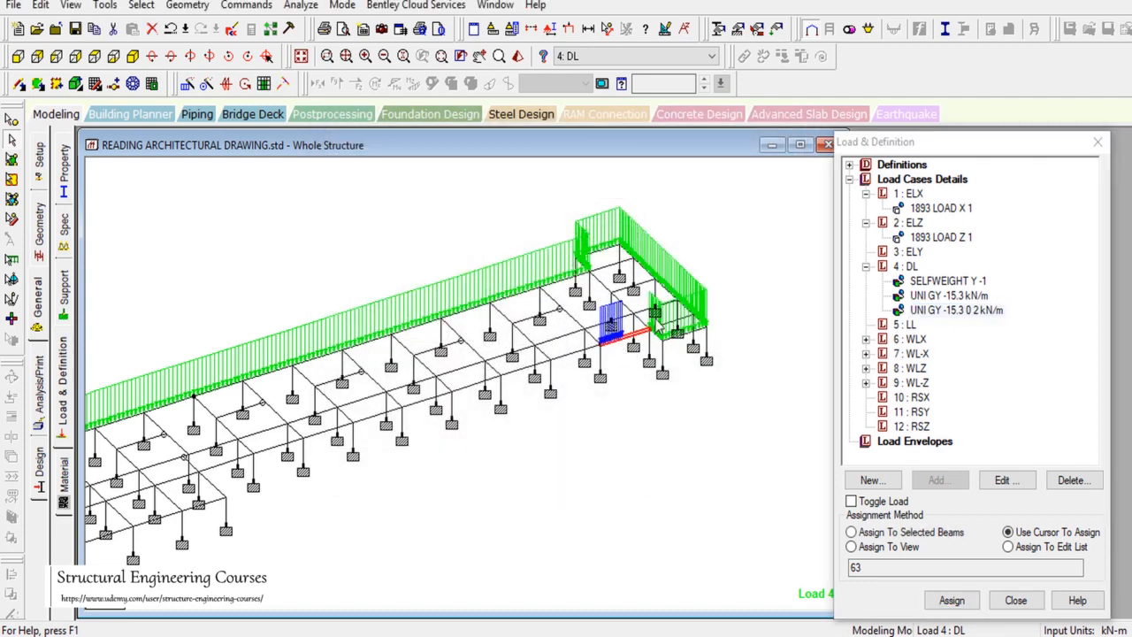
Step: Reverse beam 63's incidence with Tools > Redefine Incidence, then return to the AutoCAD plan
{"action": "left_click", "coordinate": [106, 6]}
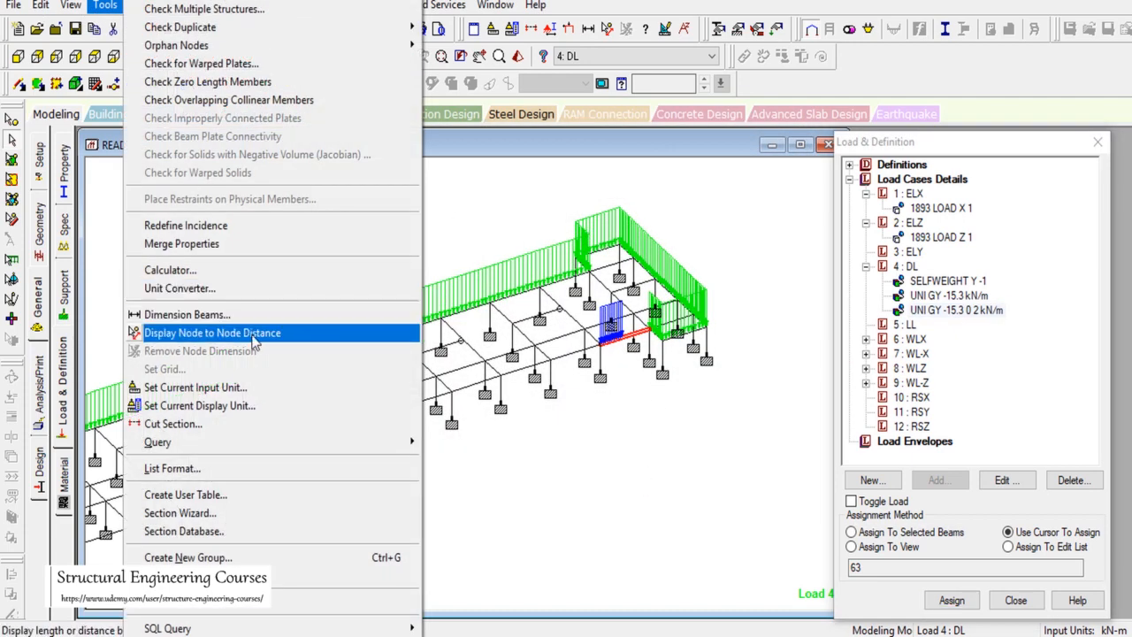
{"action": "left_click", "coordinate": [265, 227]}
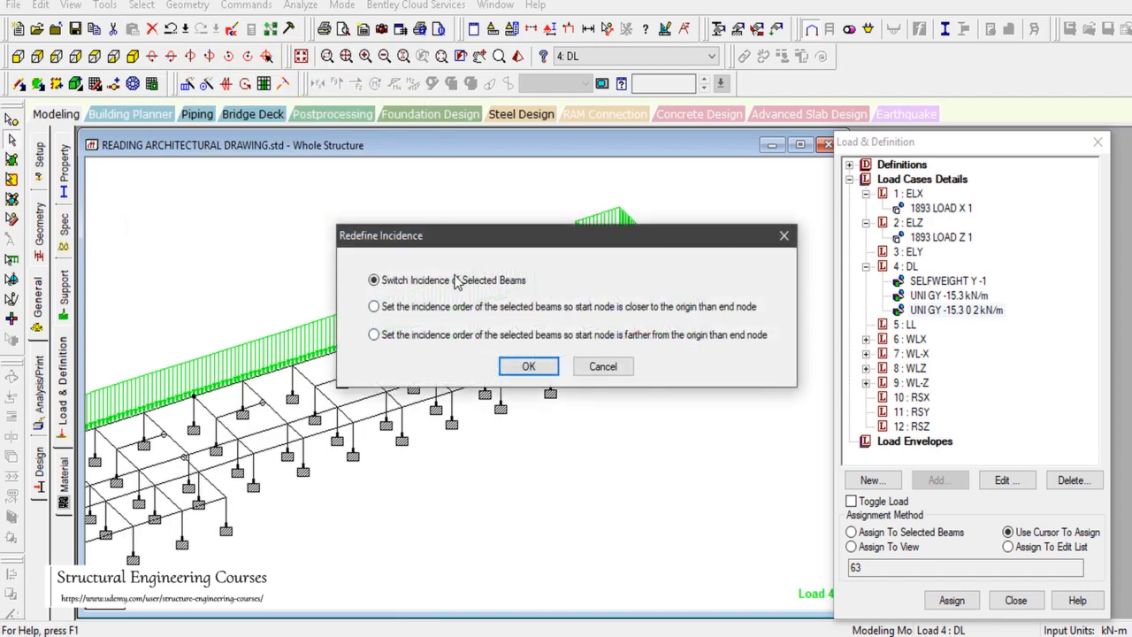
{"action": "left_click", "coordinate": [528, 366]}
{"action": "scroll", "coordinate": [652, 342], "scroll_direction": "up", "scroll_amount": 2}
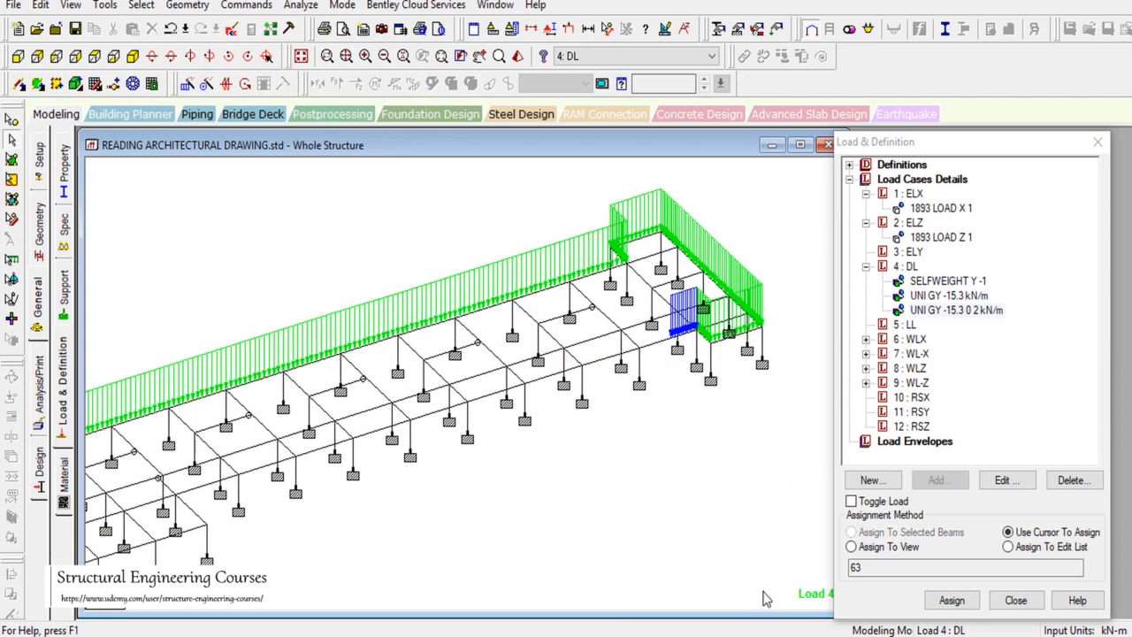
{"action": "left_click", "coordinate": [859, 635]}
{"action": "scroll", "coordinate": [990, 381], "scroll_direction": "down", "scroll_amount": 10}
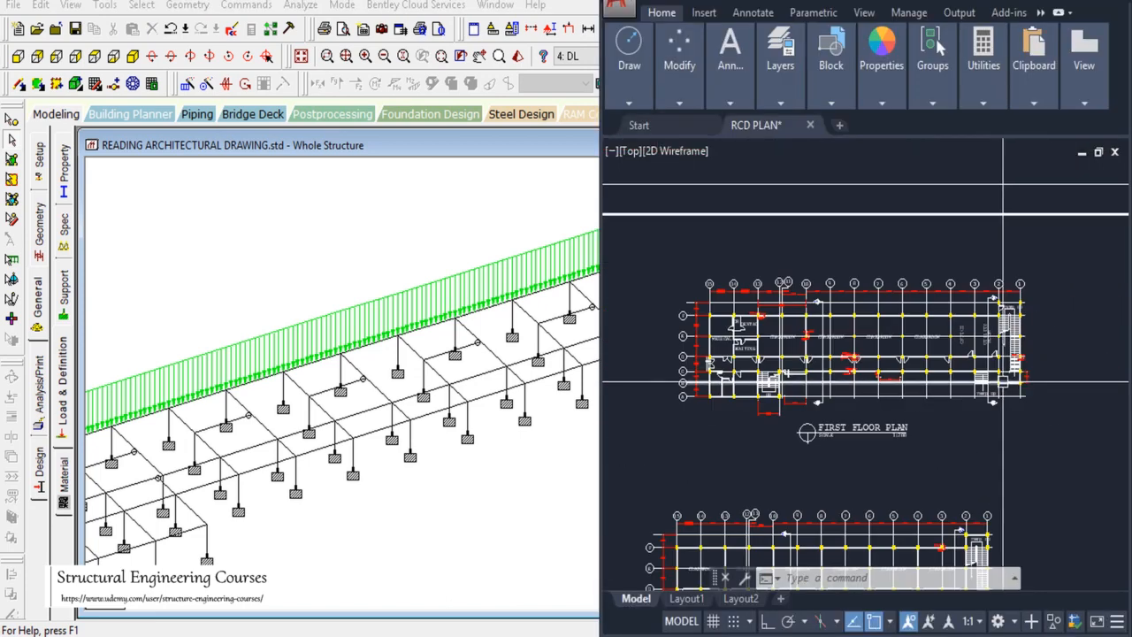
Step: Pan the AutoCAD plan to the DENTAL, WAITING and stair areas, then return to STAAD.Pro
{"action": "scroll", "coordinate": [937, 395], "scroll_direction": "up", "scroll_amount": 6}
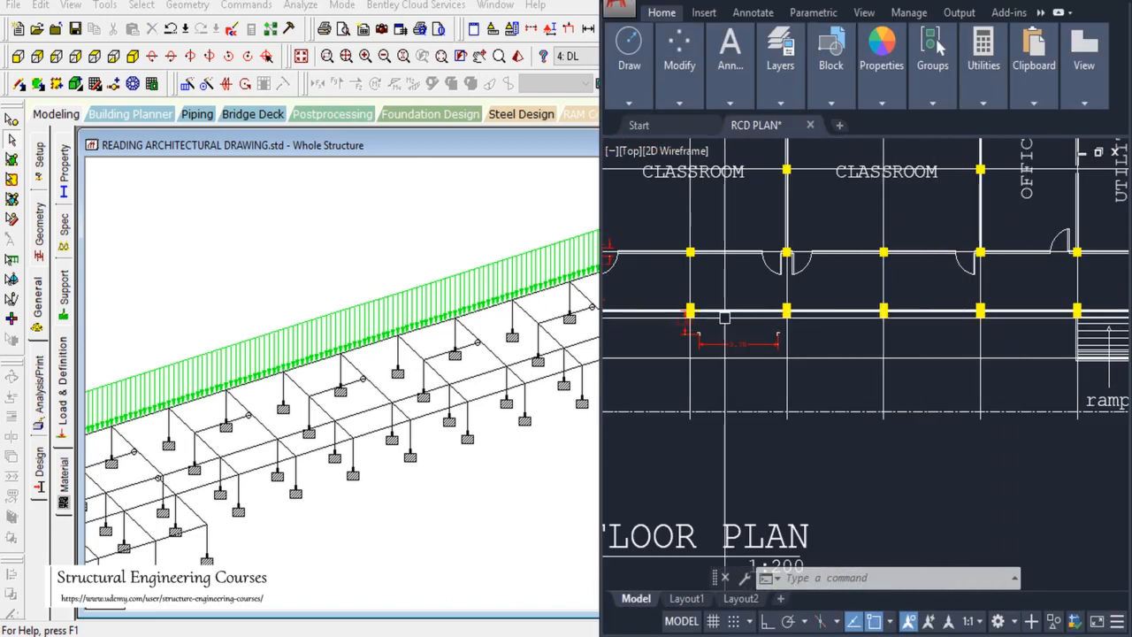
{"action": "scroll", "coordinate": [724, 316], "scroll_direction": "down", "scroll_amount": 2}
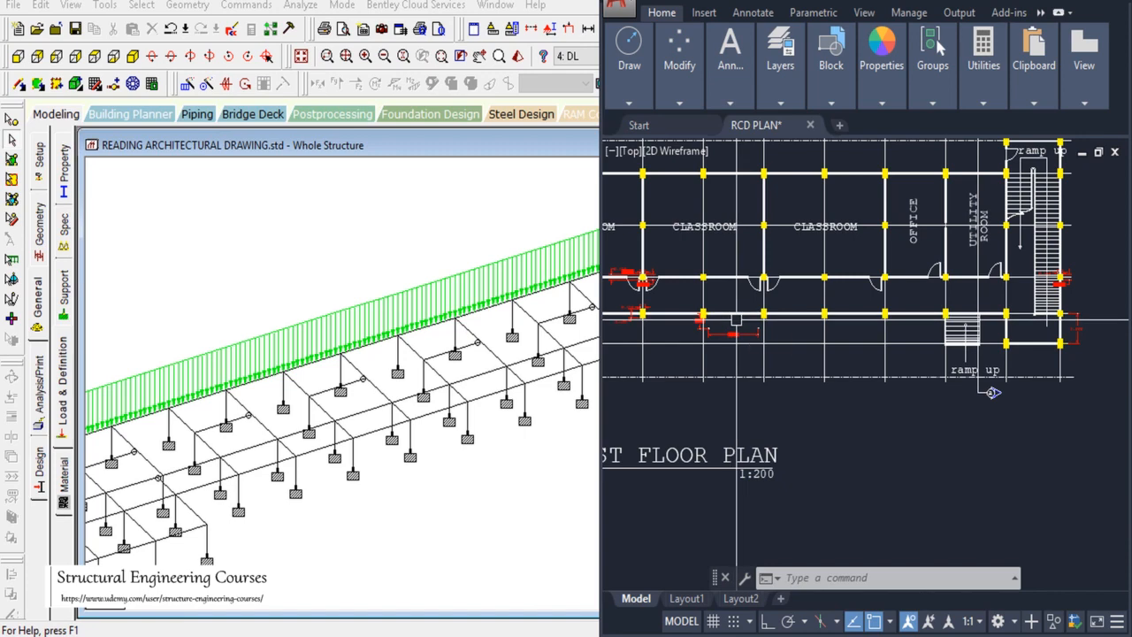
{"action": "type", "text": "pa"}
{"action": "key", "text": "Return"}
{"action": "left_click_drag", "start_coordinate": [936, 345], "coordinate": [1045, 362]}
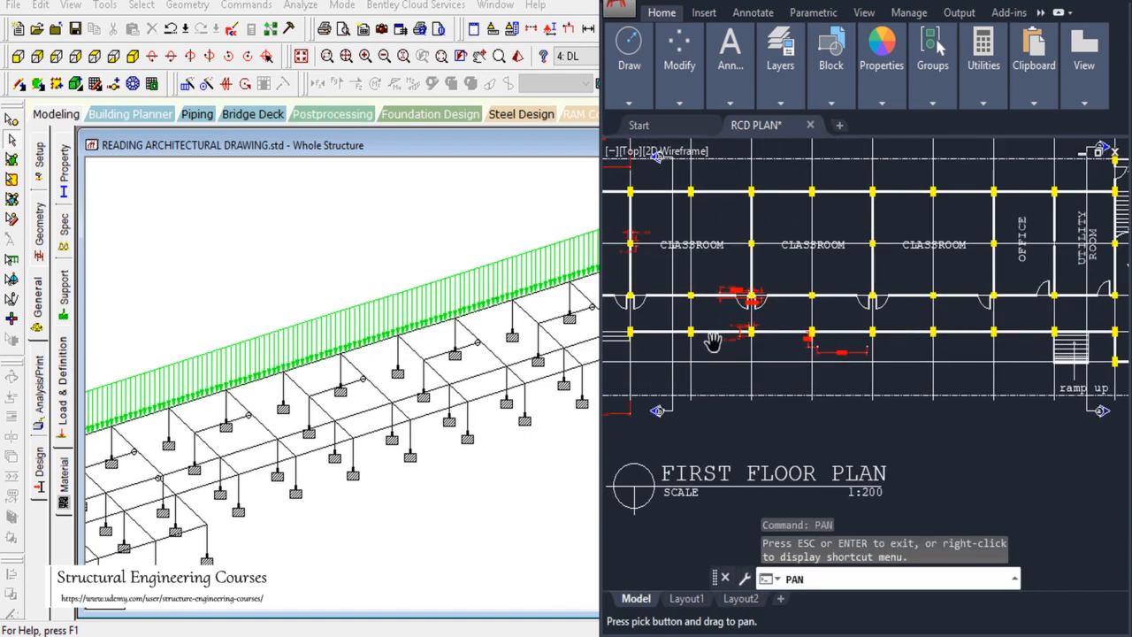
{"action": "left_click_drag", "start_coordinate": [664, 338], "coordinate": [846, 359]}
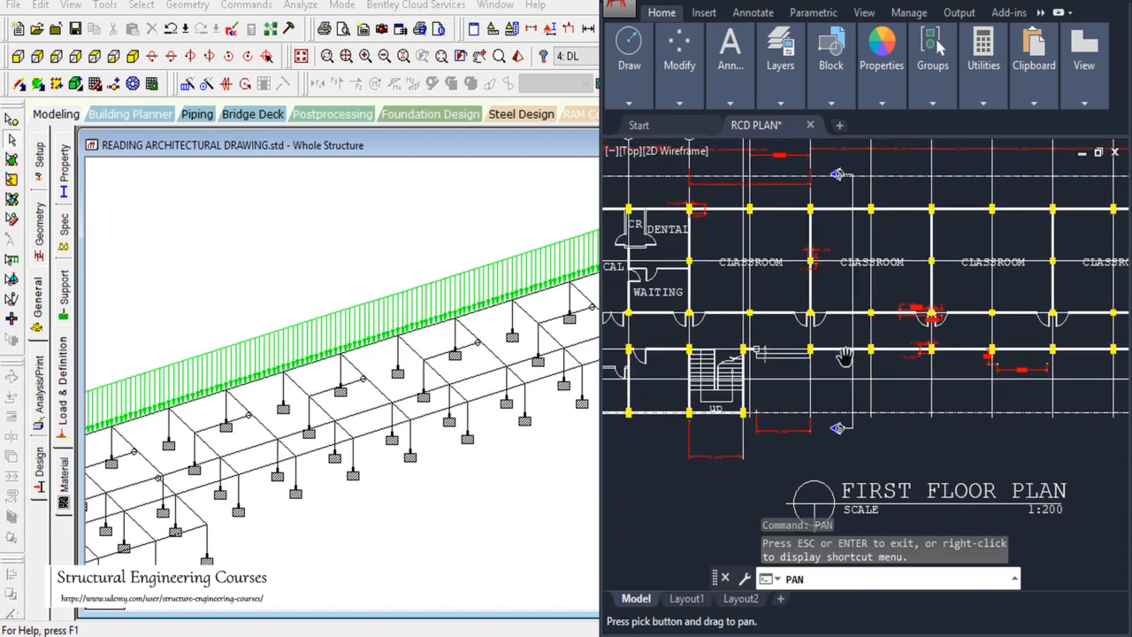
{"action": "left_click", "coordinate": [416, 245]}
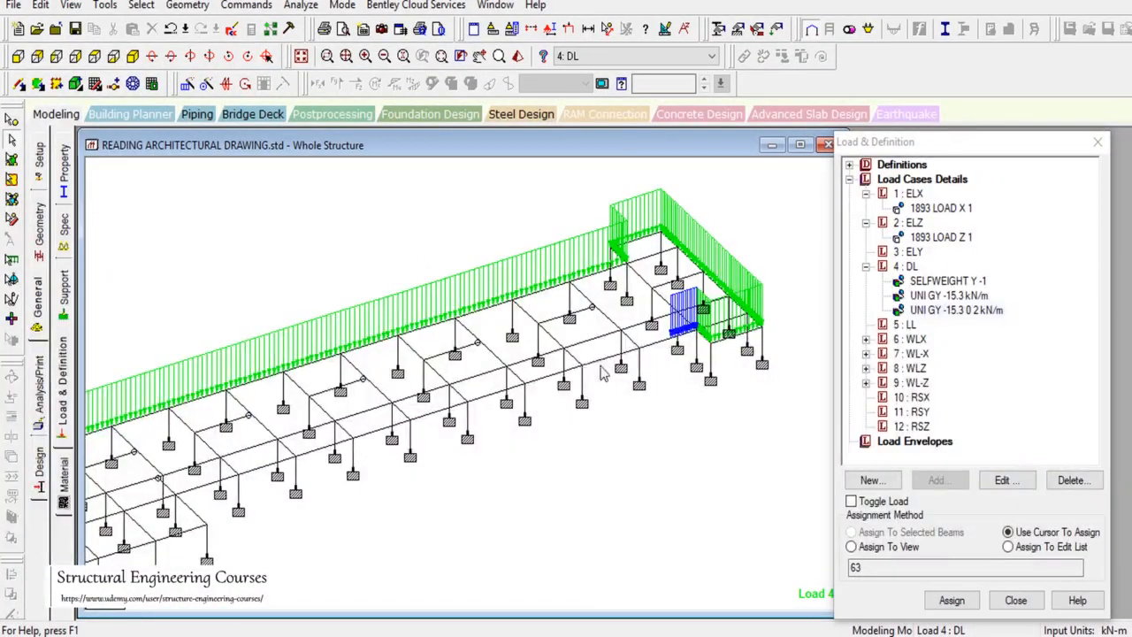
Step: Check which beams already carry self-weight and the -15.3 kN/m load, then clear the selection
{"action": "left_click", "coordinate": [600, 368]}
{"action": "left_click", "coordinate": [542, 382], "text": "ctrl"}
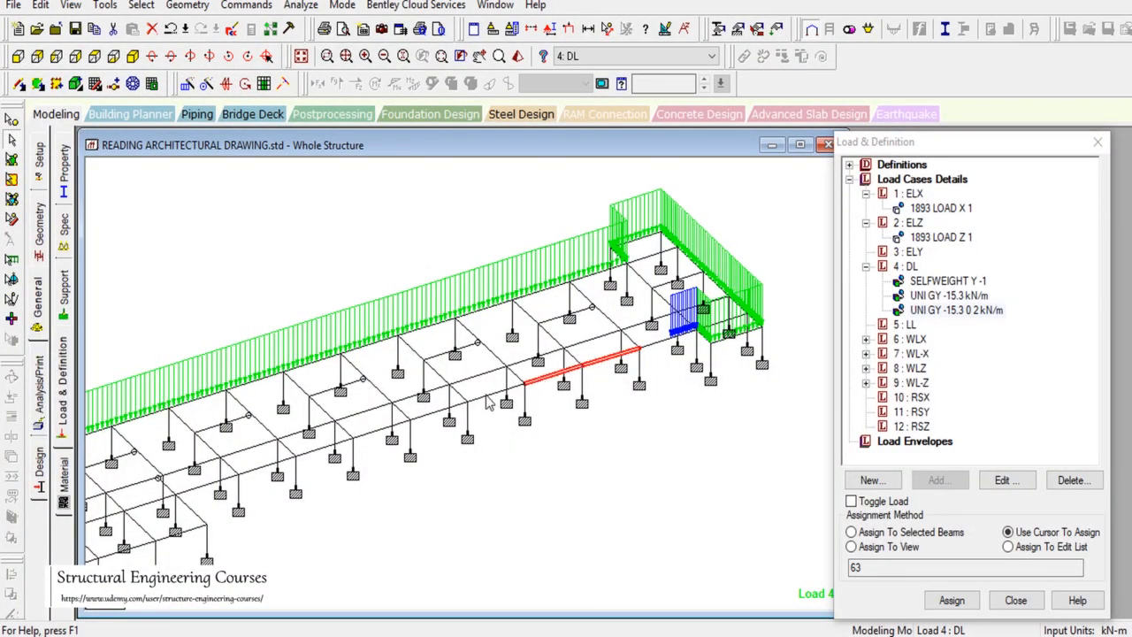
{"action": "left_click", "coordinate": [486, 395], "text": "ctrl"}
{"action": "left_click", "coordinate": [329, 449], "text": "ctrl"}
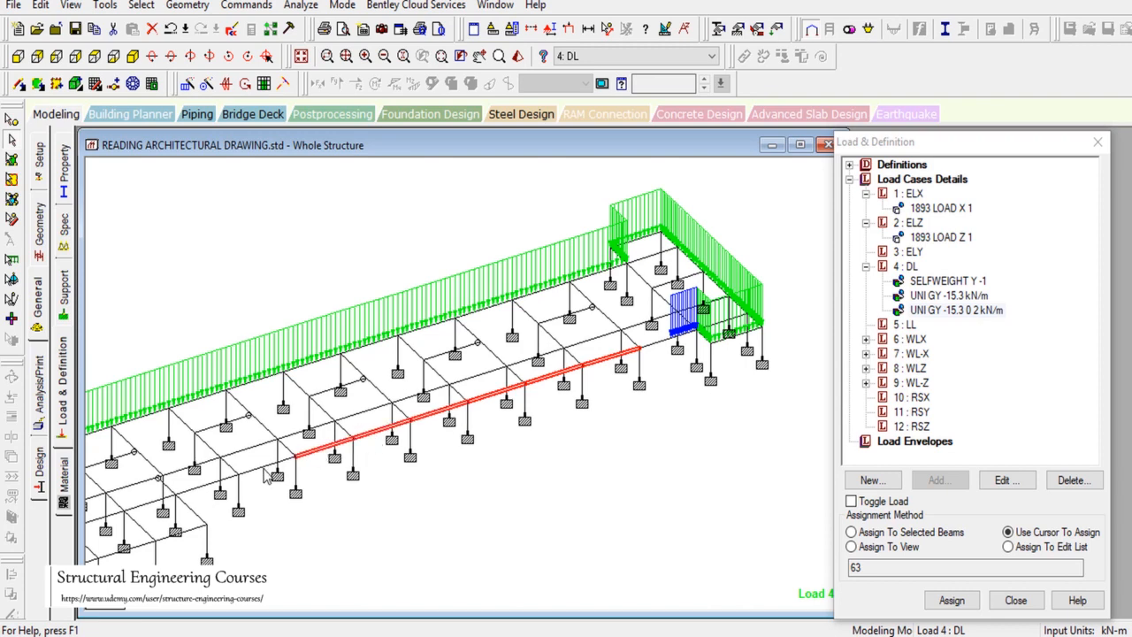
{"action": "left_click", "coordinate": [267, 463], "text": "ctrl"}
{"action": "left_click", "coordinate": [959, 281]}
{"action": "left_click", "coordinate": [959, 295]}
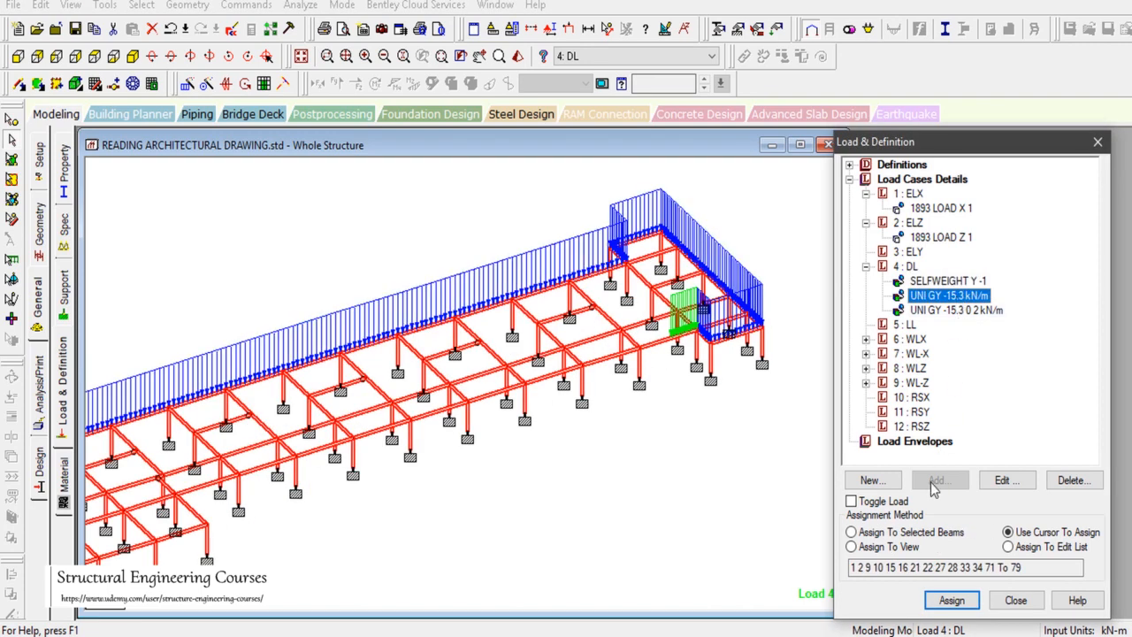
{"action": "left_click", "coordinate": [634, 525]}
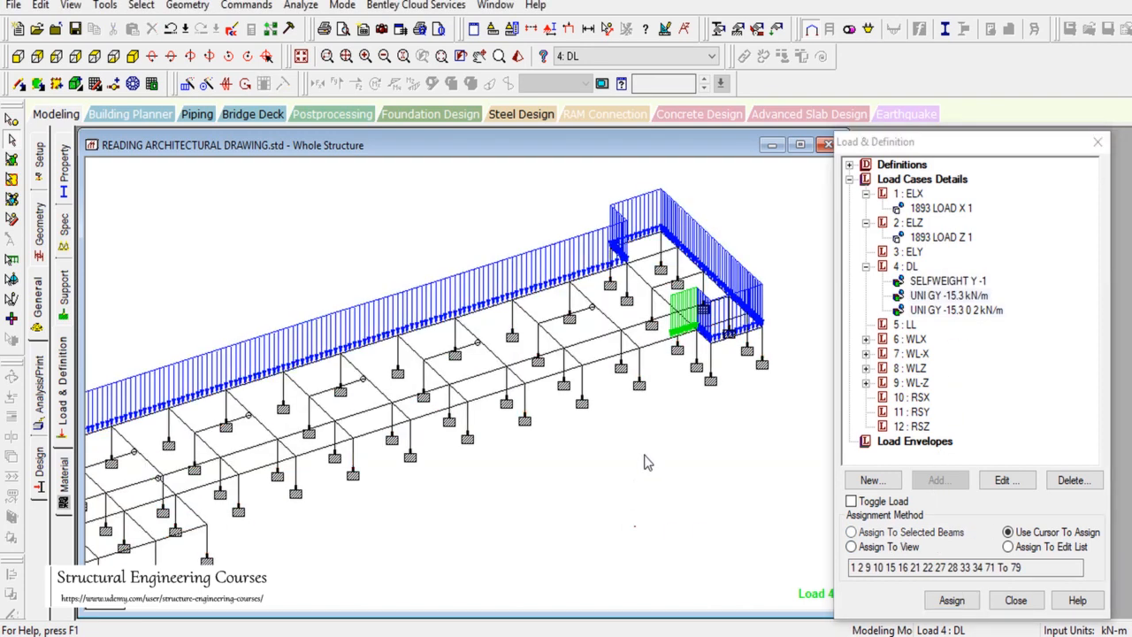
Step: Select the front-line beams 56 to 62 and assign them the -15.3 kN/m load
{"action": "left_click", "coordinate": [601, 370], "text": "ctrl"}
{"action": "left_click", "coordinate": [530, 386], "text": "ctrl"}
{"action": "left_click", "coordinate": [468, 408], "text": "ctrl"}
{"action": "left_click", "coordinate": [427, 421], "text": "ctrl"}
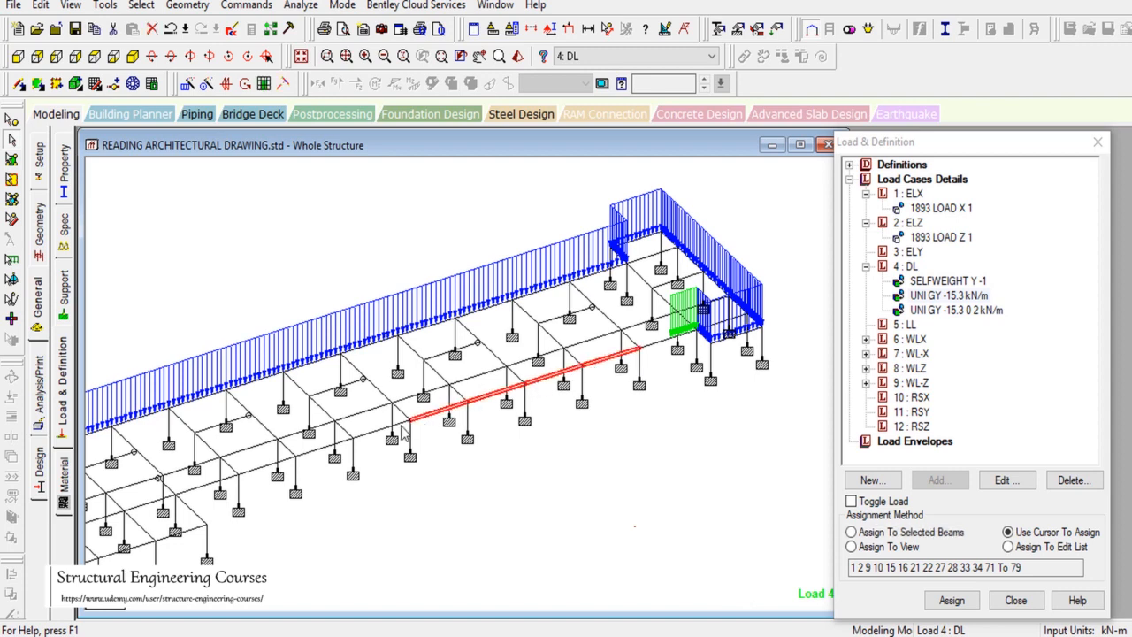
{"action": "left_click", "coordinate": [374, 431], "text": "ctrl"}
{"action": "left_click", "coordinate": [320, 447], "text": "ctrl"}
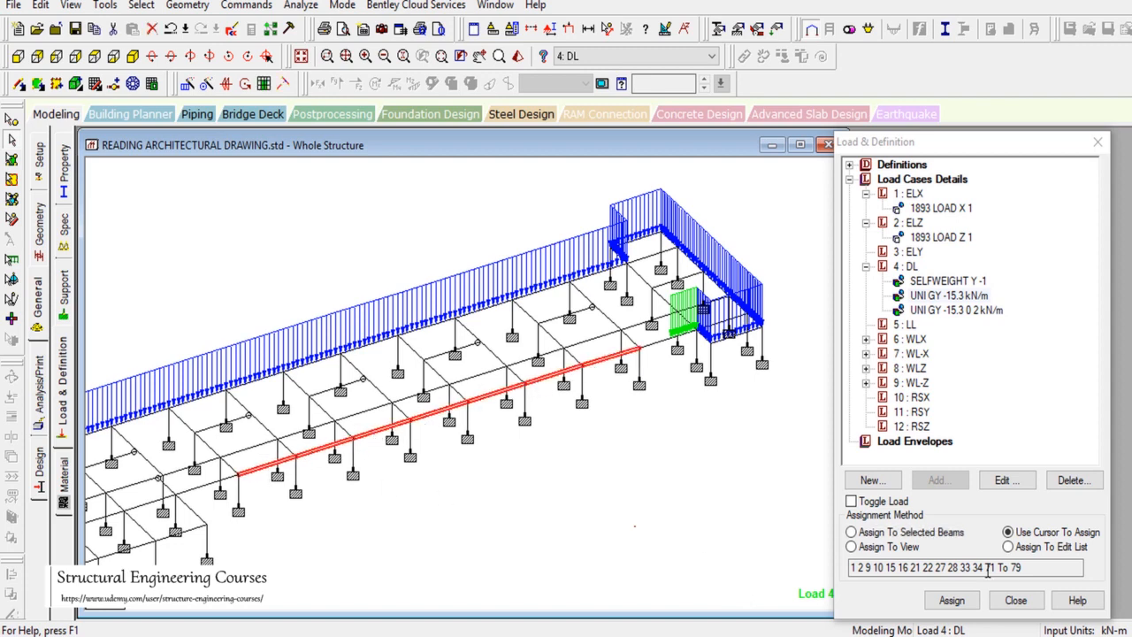
{"action": "left_click", "coordinate": [911, 532]}
{"action": "left_click", "coordinate": [951, 600]}
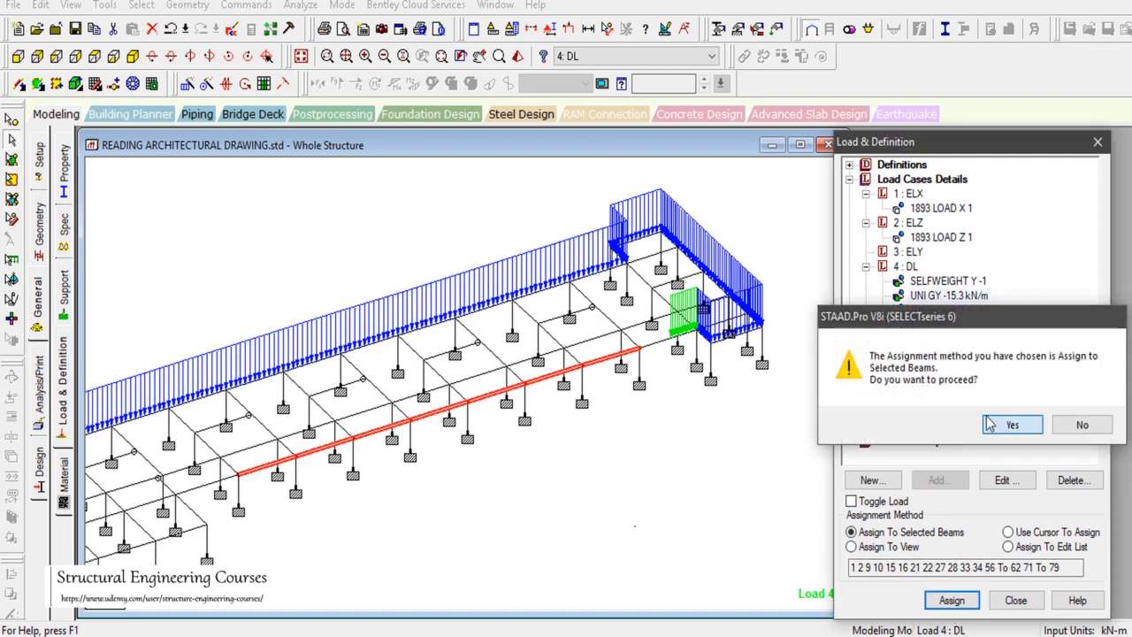
{"action": "left_click", "coordinate": [1008, 425]}
{"action": "key", "text": "alt+Tab"}
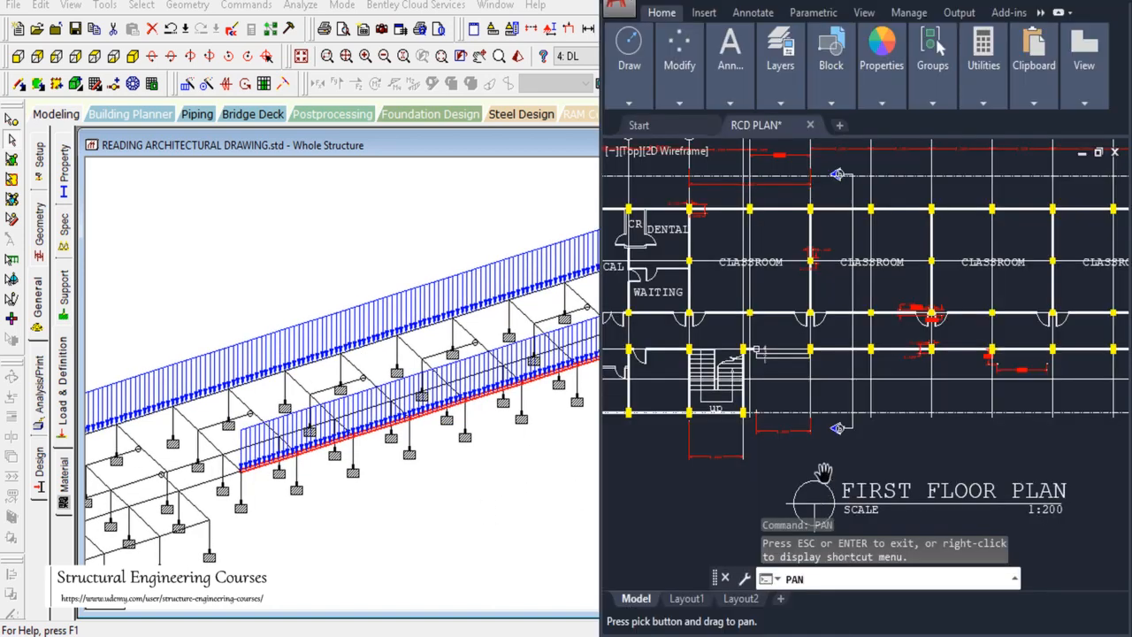
Step: Pan the AutoCAD floor plan to the stair walls beside the waiting room and adjoining bays
{"action": "left_click_drag", "start_coordinate": [891, 365], "coordinate": [979, 380]}
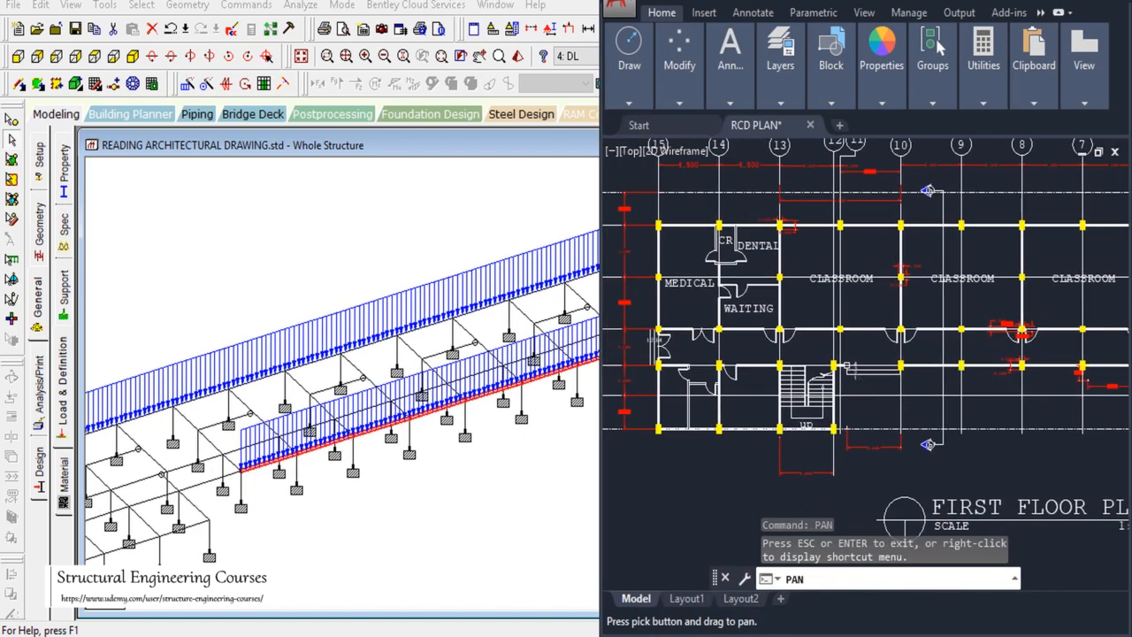
{"action": "scroll", "coordinate": [925, 351], "scroll_direction": "up", "scroll_amount": 5}
{"action": "scroll", "coordinate": [1032, 309], "scroll_direction": "down", "scroll_amount": 3}
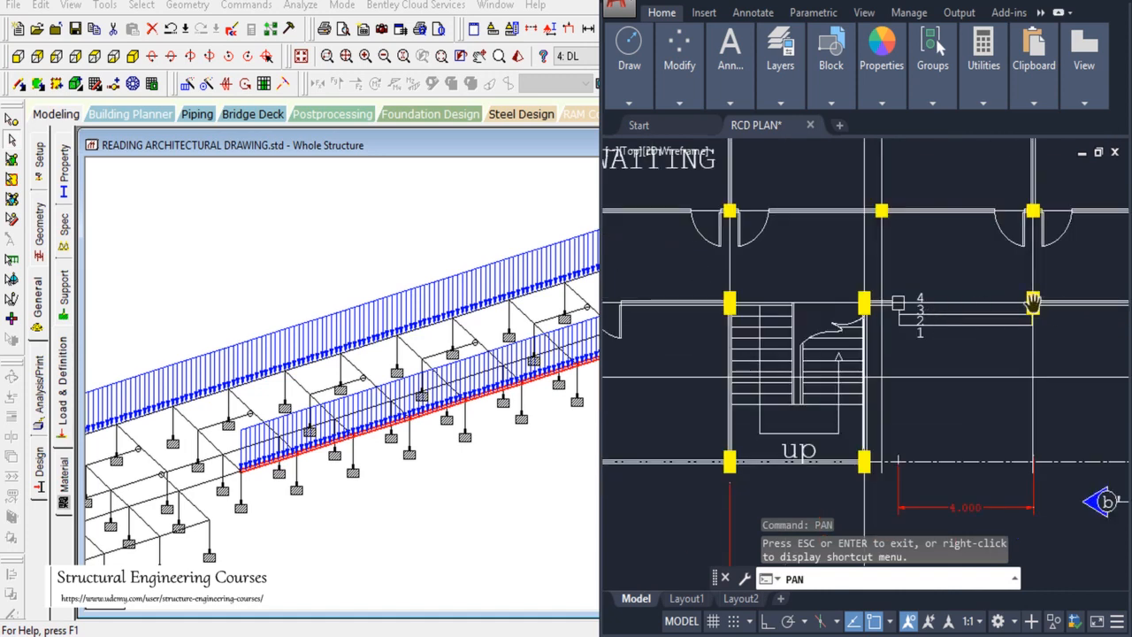
{"action": "left_click_drag", "start_coordinate": [913, 378], "coordinate": [949, 367]}
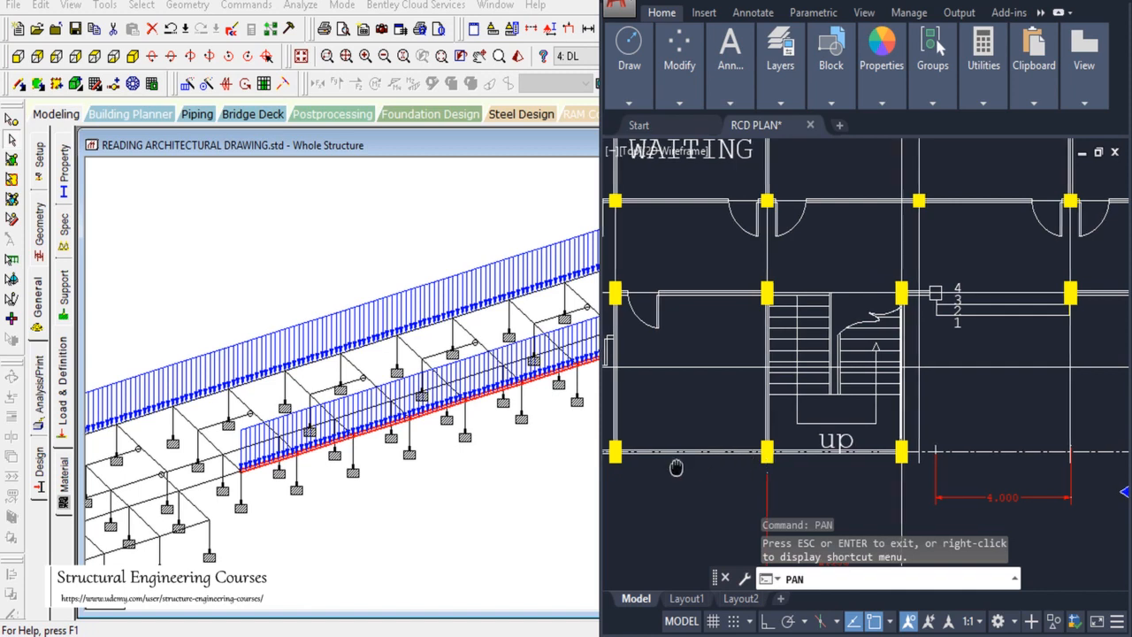
{"action": "left_click_drag", "start_coordinate": [677, 465], "coordinate": [857, 464]}
{"action": "left_click_drag", "start_coordinate": [638, 311], "coordinate": [614, 404]}
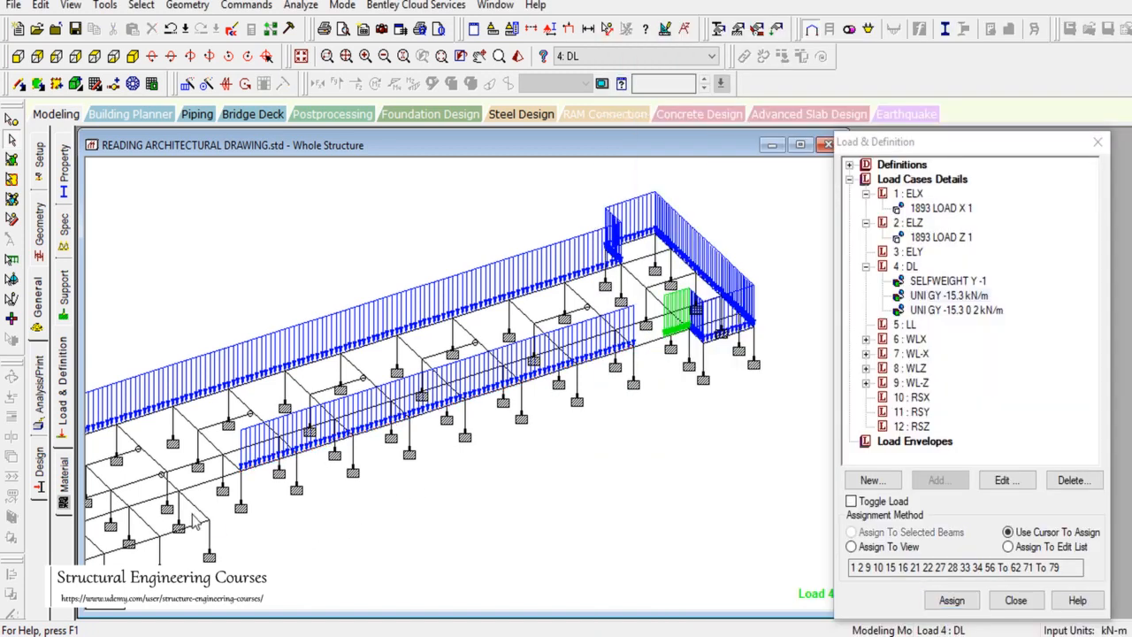
Step: Assign the -15.3 kN/m wall load to the two lower-left corner beams and two front-edge beams
{"action": "left_click", "coordinate": [199, 510]}
{"action": "left_click", "coordinate": [198, 520], "text": "ctrl"}
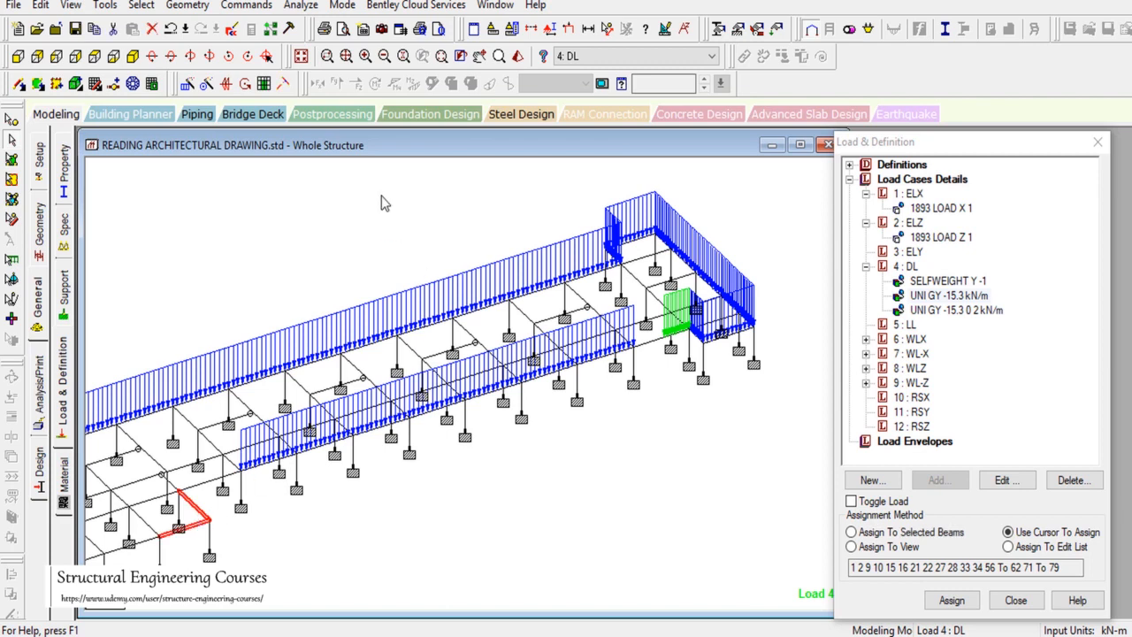
{"action": "left_click", "coordinate": [478, 56]}
{"action": "left_click_drag", "start_coordinate": [412, 320], "coordinate": [655, 231]}
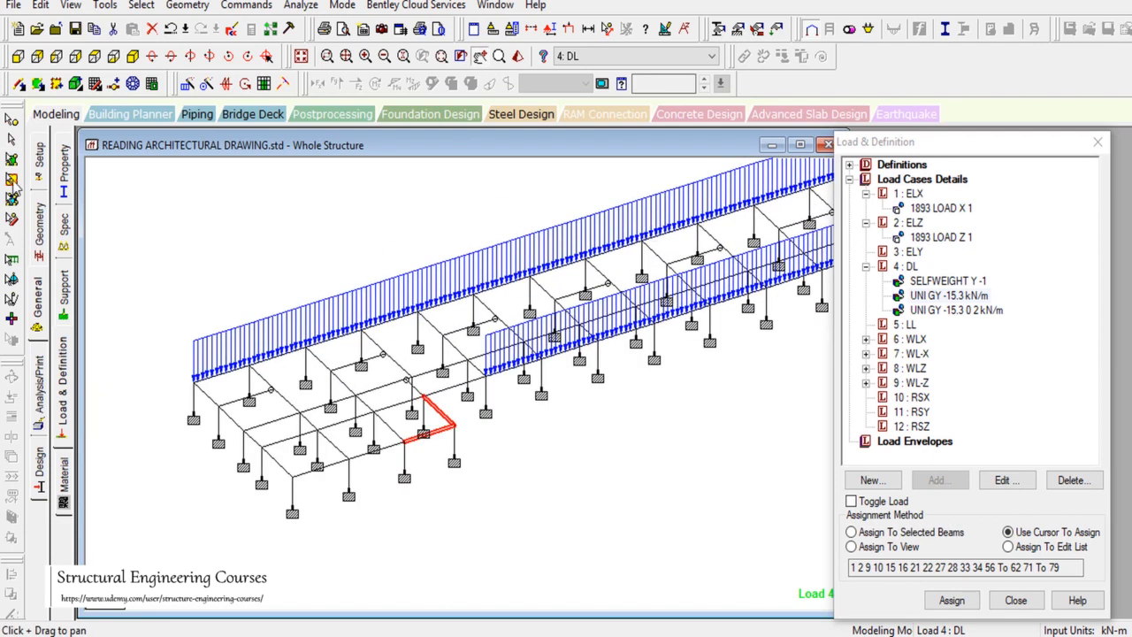
{"action": "left_click", "coordinate": [12, 140]}
{"action": "left_click", "coordinate": [365, 454], "text": "ctrl"}
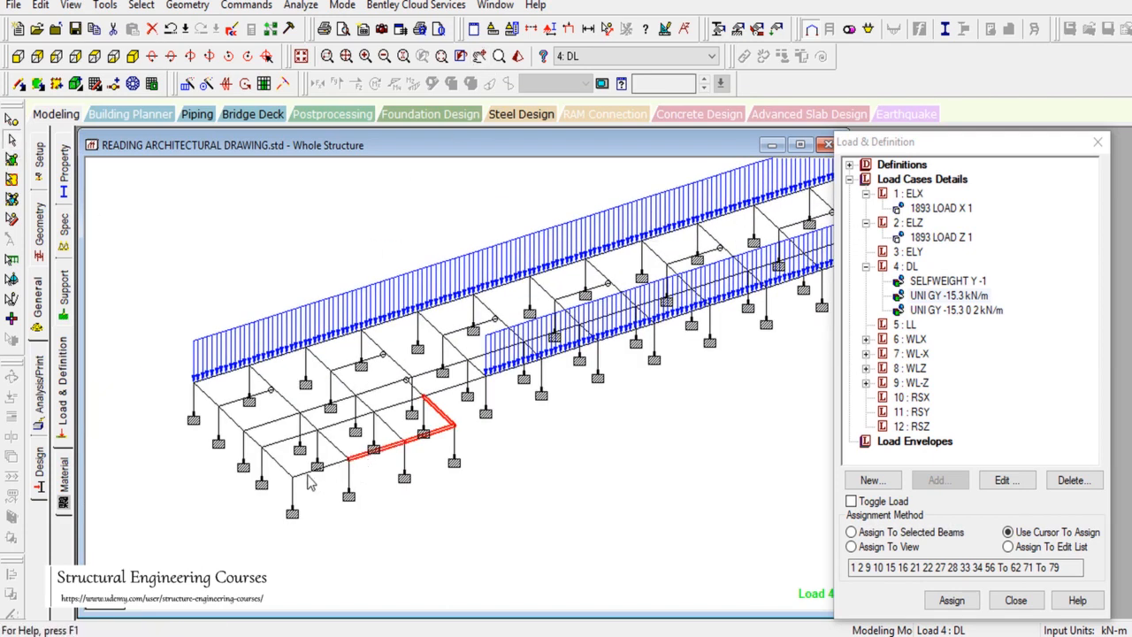
{"action": "left_click", "coordinate": [309, 472], "text": "ctrl"}
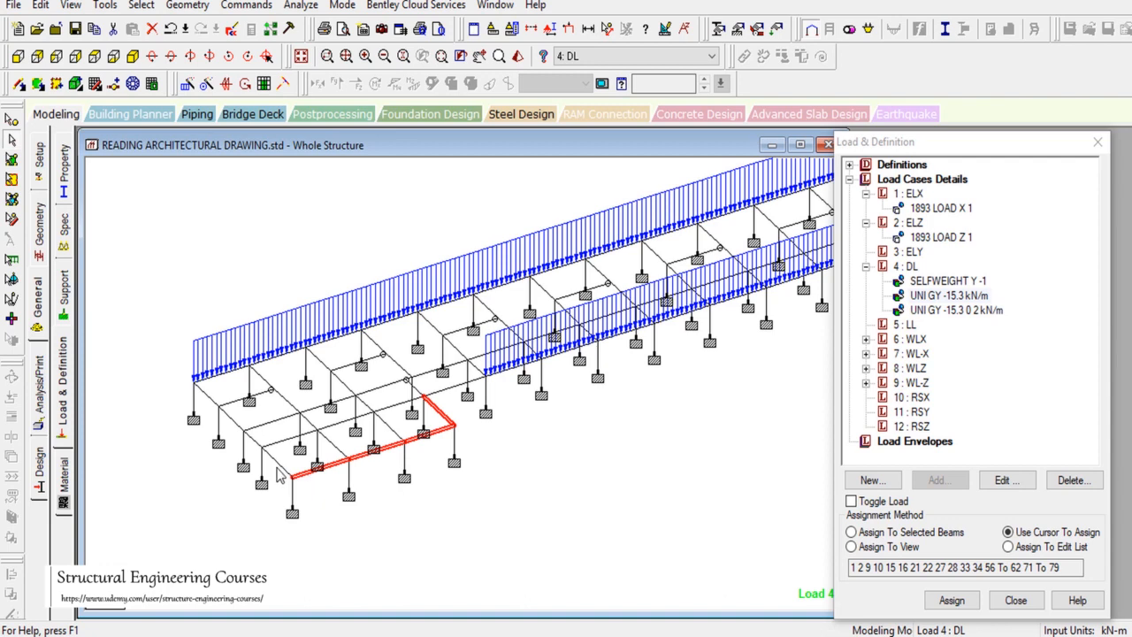
{"action": "left_click", "coordinate": [884, 532]}
{"action": "left_click", "coordinate": [952, 600]}
{"action": "left_click", "coordinate": [936, 424]}
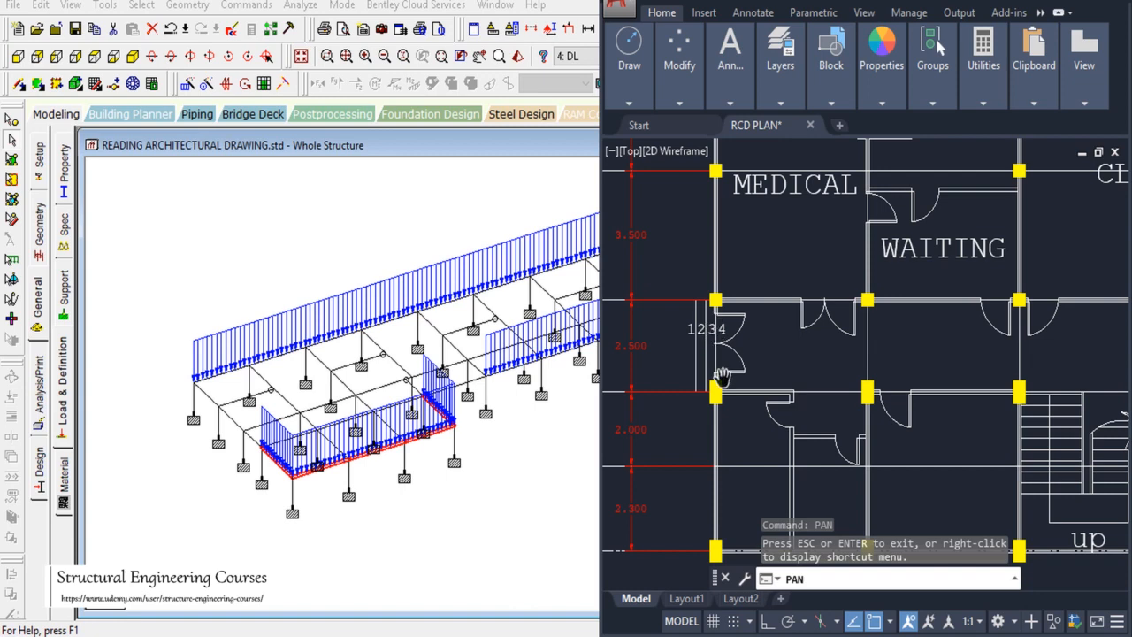
Step: Apply the -15.3 kN/m wall load to the beam at the structure's left end, then clear the selection
{"action": "left_click_drag", "start_coordinate": [720, 240], "coordinate": [720, 382]}
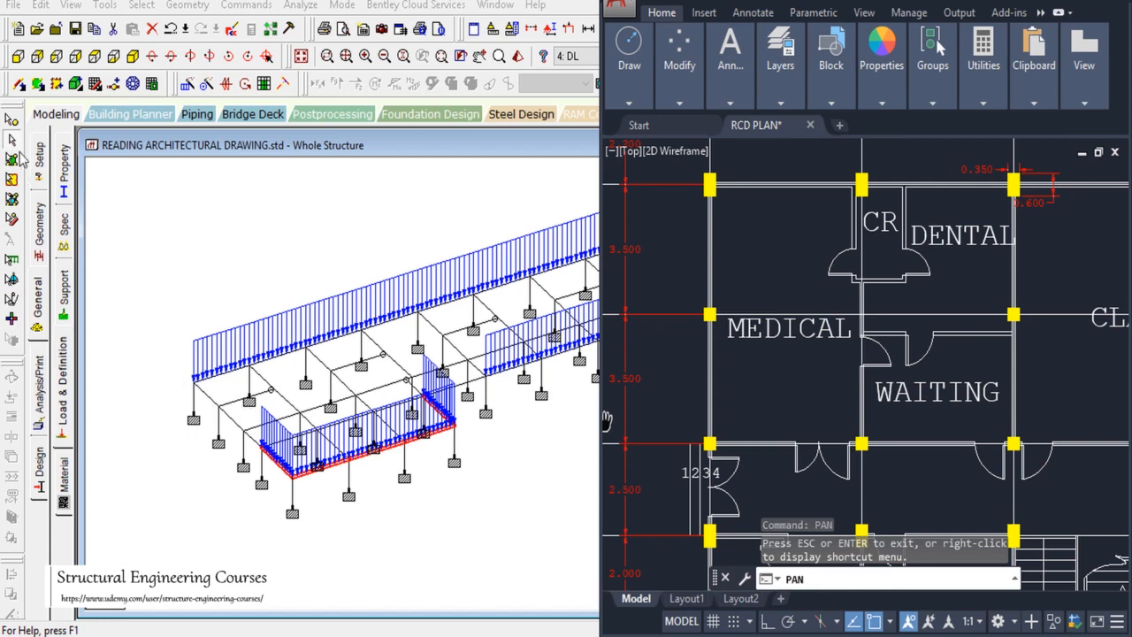
{"action": "left_click", "coordinate": [212, 397]}
{"action": "left_click", "coordinate": [242, 436], "text": "ctrl"}
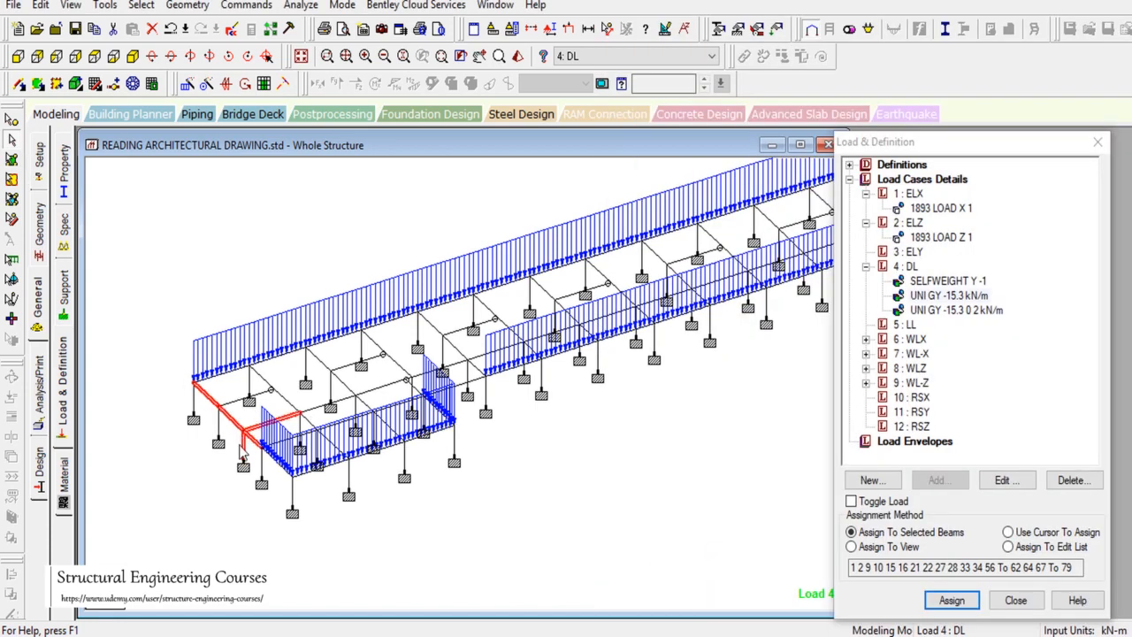
{"action": "left_click", "coordinate": [251, 431], "text": "ctrl"}
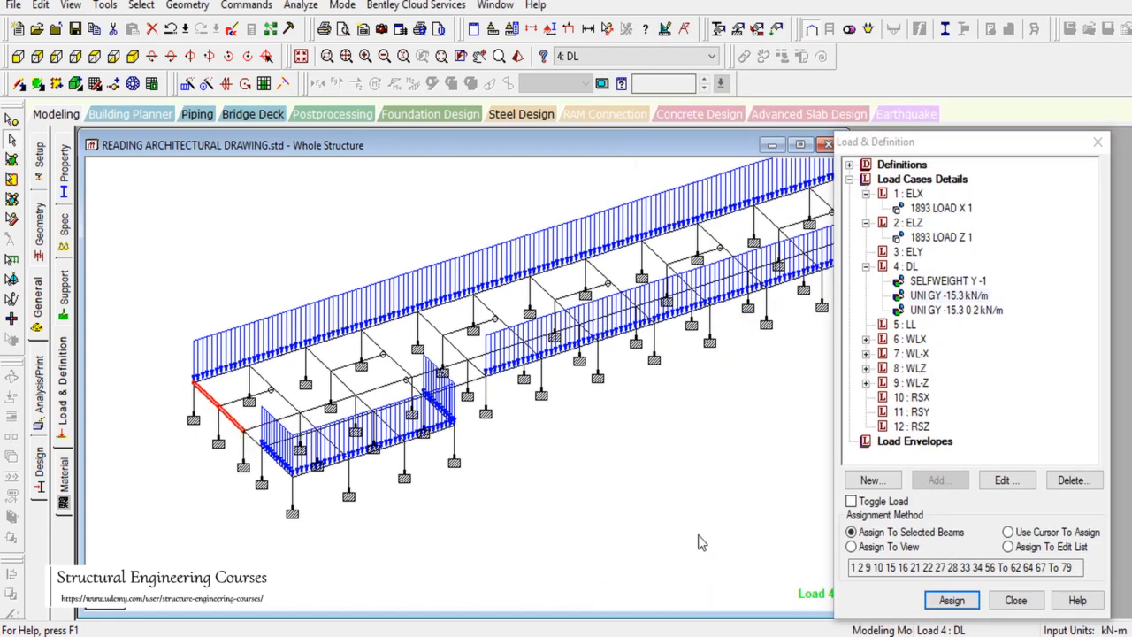
{"action": "left_click", "coordinate": [952, 600]}
{"action": "left_click", "coordinate": [1010, 422]}
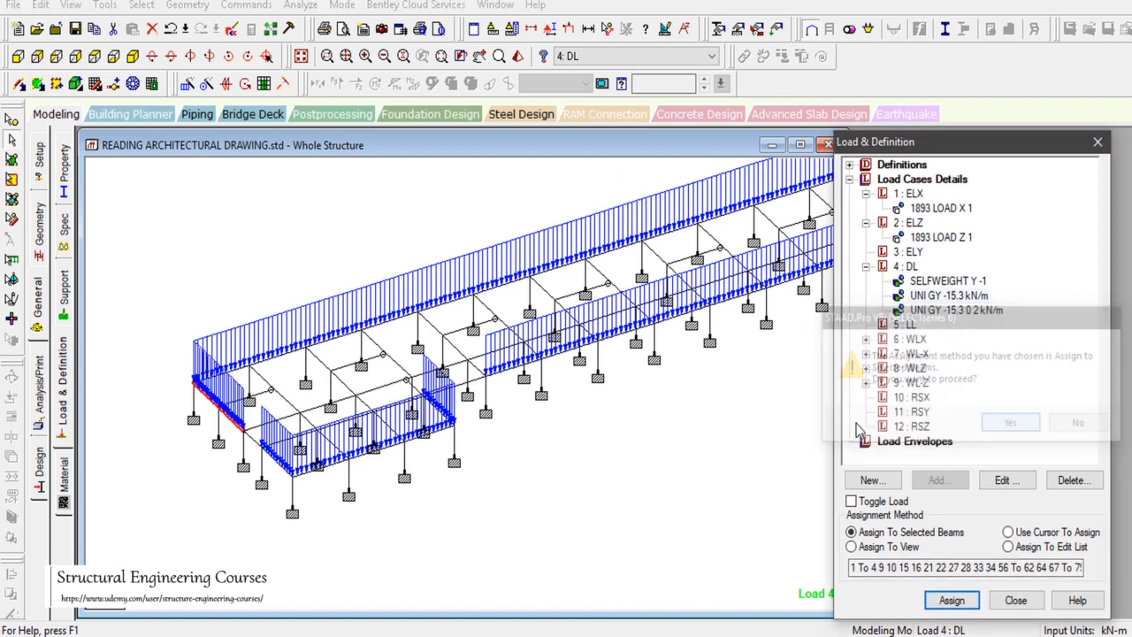
{"action": "left_click", "coordinate": [415, 510]}
{"action": "scroll", "coordinate": [526, 498], "scroll_direction": "down", "scroll_amount": 6}
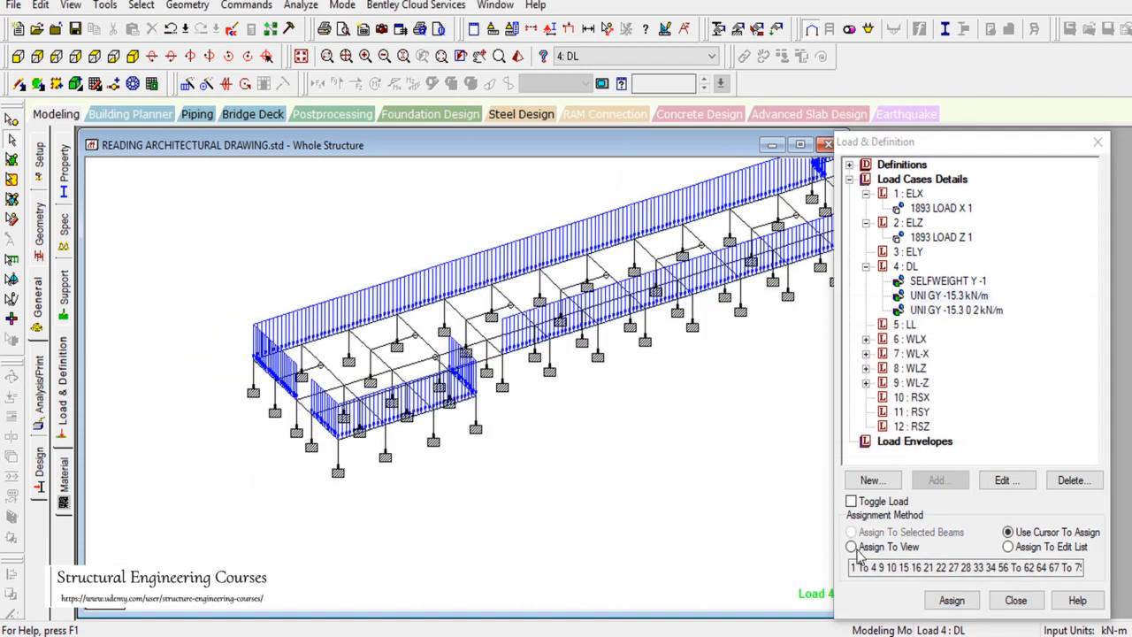
{"action": "key", "text": "alt+Tab"}
{"action": "scroll", "coordinate": [784, 345], "scroll_direction": "down", "scroll_amount": 5}
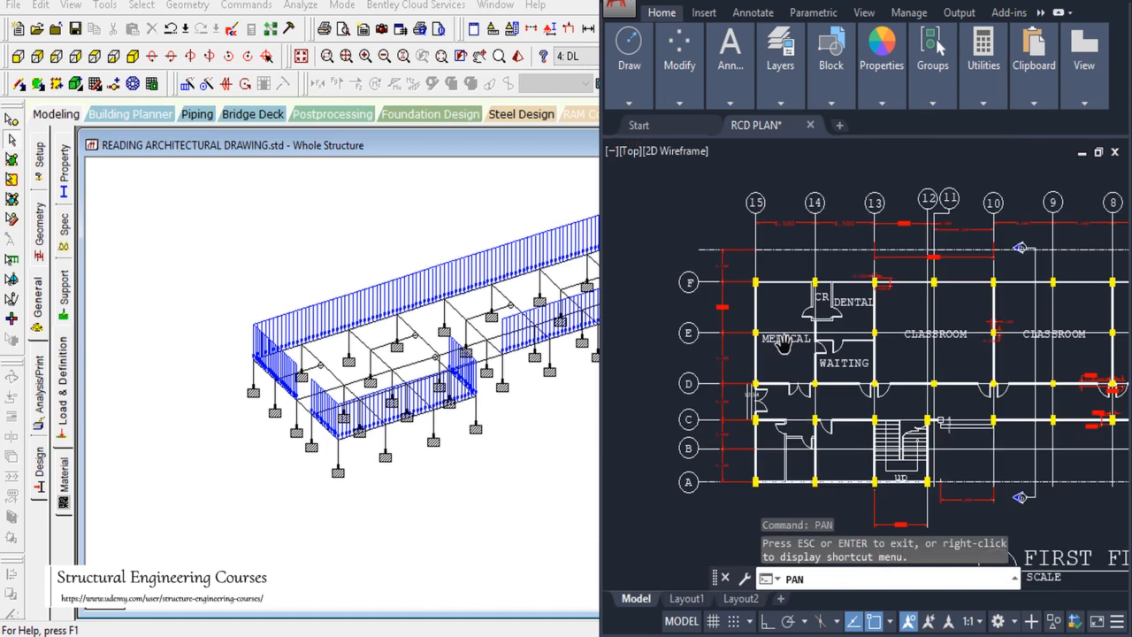
Step: Pan the RCD PLAN past the office and classrooms to the MEDICAL, DENTAL and WAITING rooms
{"action": "scroll", "coordinate": [836, 369], "scroll_direction": "up", "scroll_amount": 4}
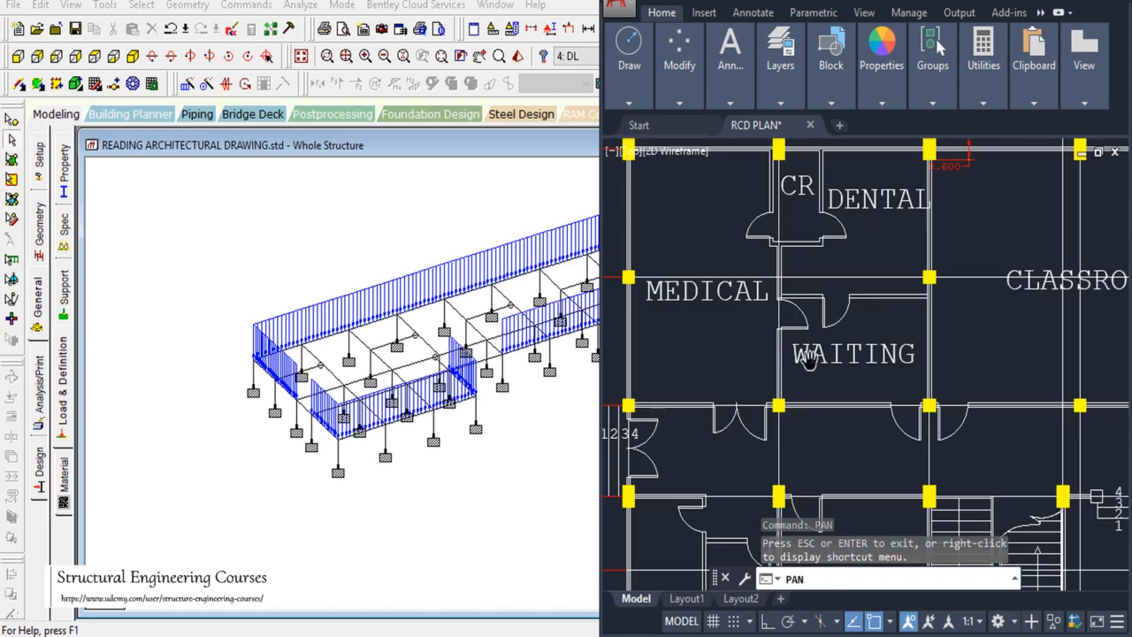
{"action": "scroll", "coordinate": [818, 358], "scroll_direction": "down", "scroll_amount": 5}
{"action": "scroll", "coordinate": [836, 372], "scroll_direction": "up", "scroll_amount": 3}
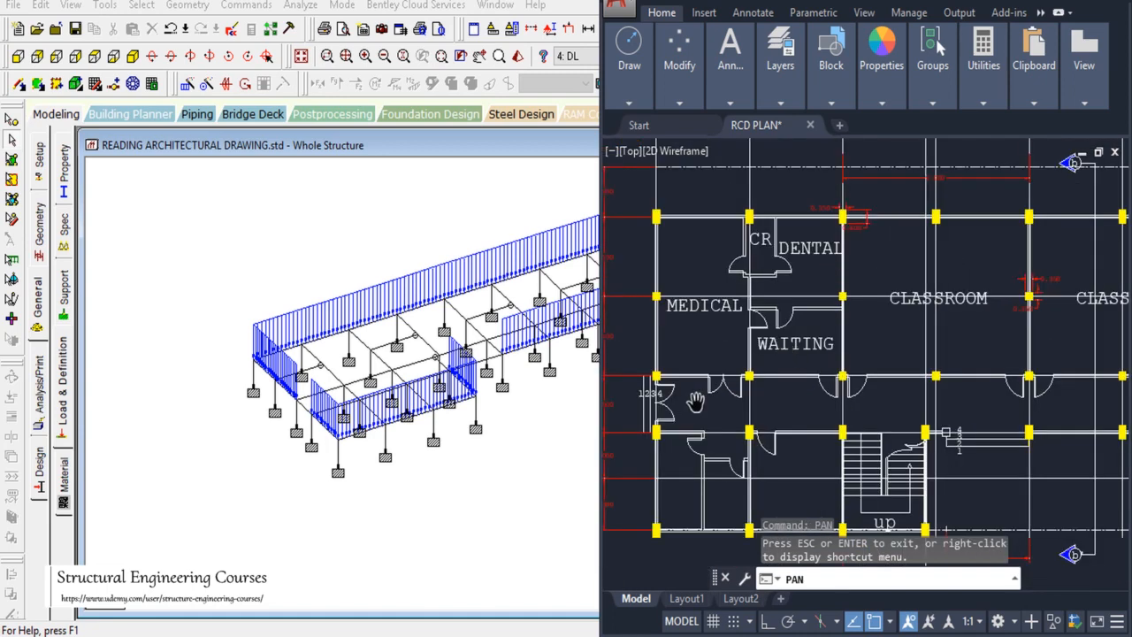
{"action": "scroll", "coordinate": [806, 415], "scroll_direction": "down", "scroll_amount": 4}
{"action": "scroll", "coordinate": [807, 422], "scroll_direction": "up", "scroll_amount": 4}
{"action": "scroll", "coordinate": [778, 374], "scroll_direction": "down", "scroll_amount": 4}
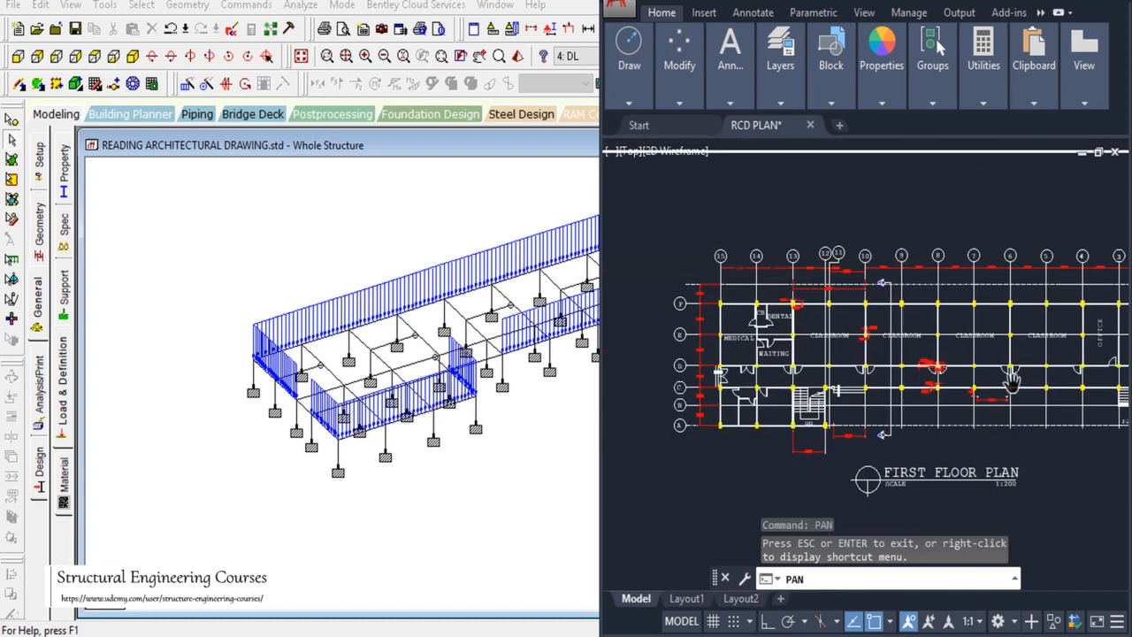
{"action": "scroll", "coordinate": [1084, 381], "scroll_direction": "up", "scroll_amount": 4}
{"action": "left_click_drag", "start_coordinate": [1056, 377], "coordinate": [753, 374]}
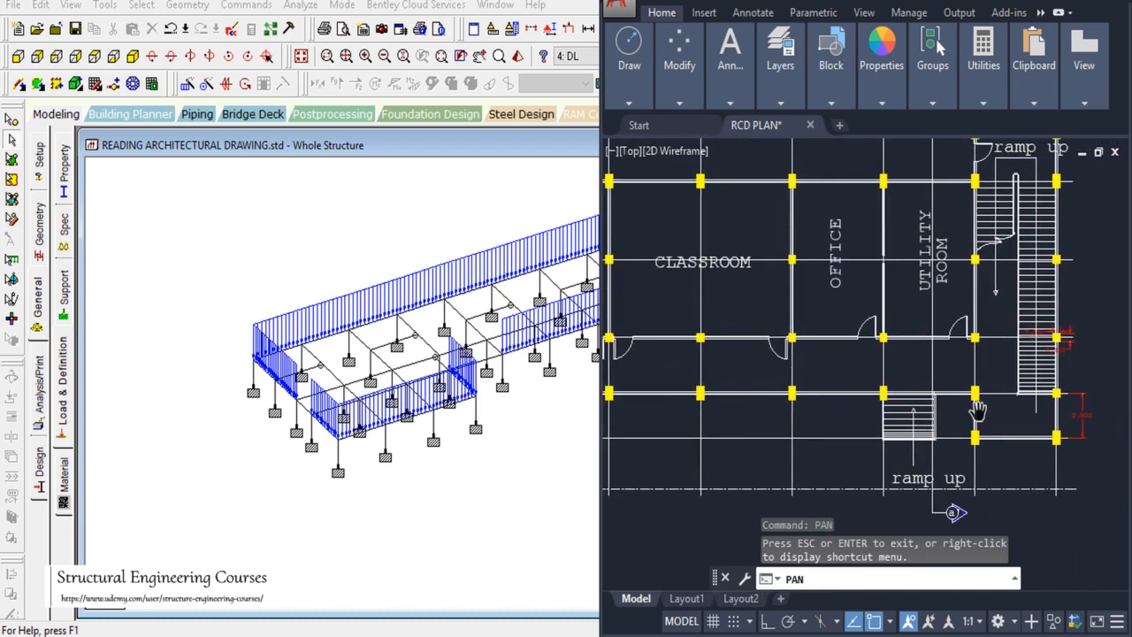
{"action": "left_click_drag", "start_coordinate": [860, 407], "coordinate": [940, 400]}
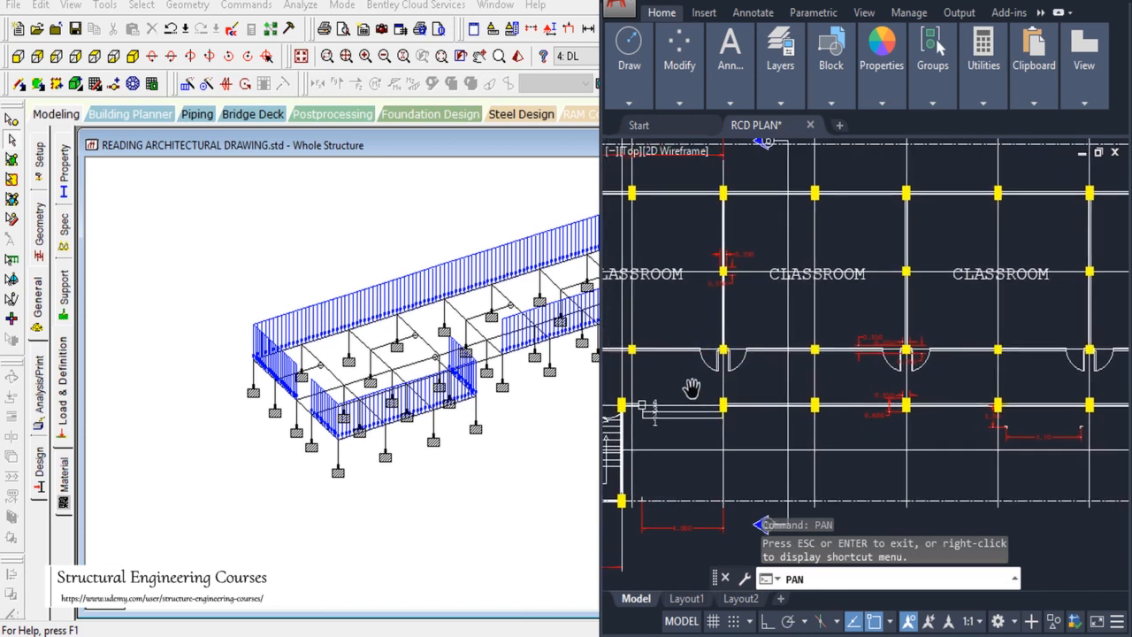
{"action": "left_click_drag", "start_coordinate": [692, 389], "coordinate": [990, 407]}
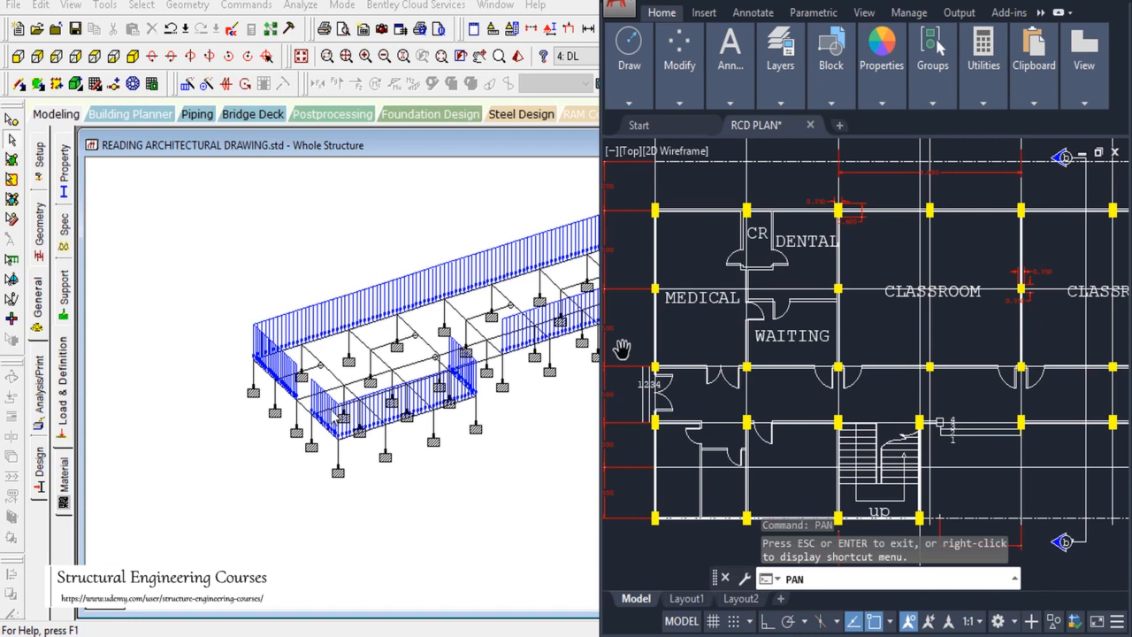
Step: Bring the full STAAD.Pro structural model back to the front
{"action": "left_click", "coordinate": [332, 410]}
{"action": "key", "text": "alt+Tab"}
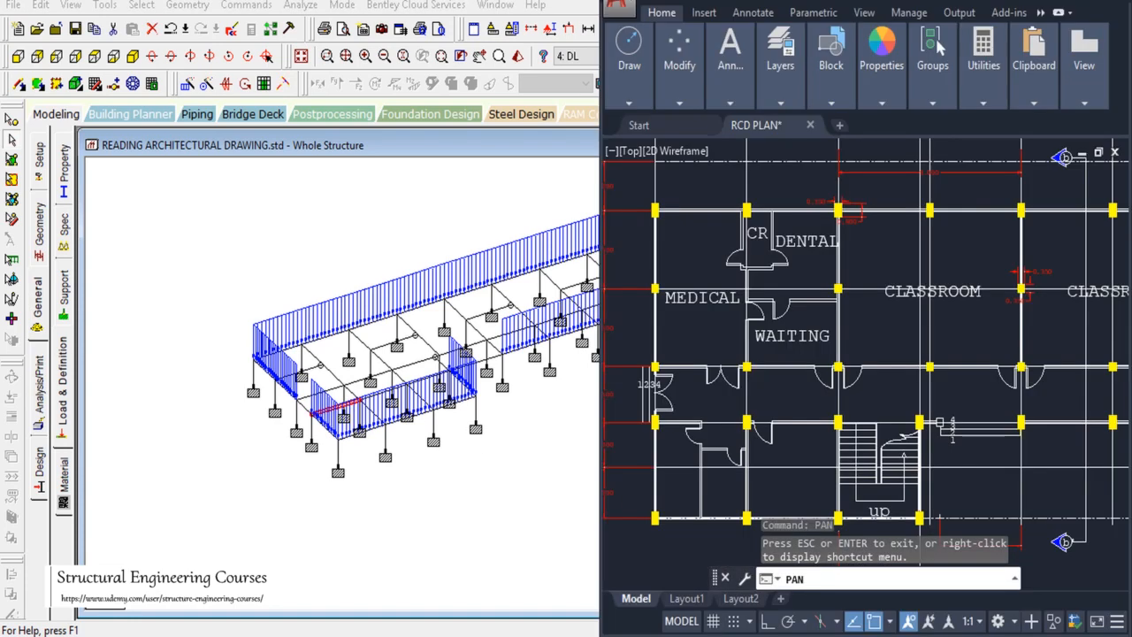
{"action": "key", "text": "alt+Tab"}
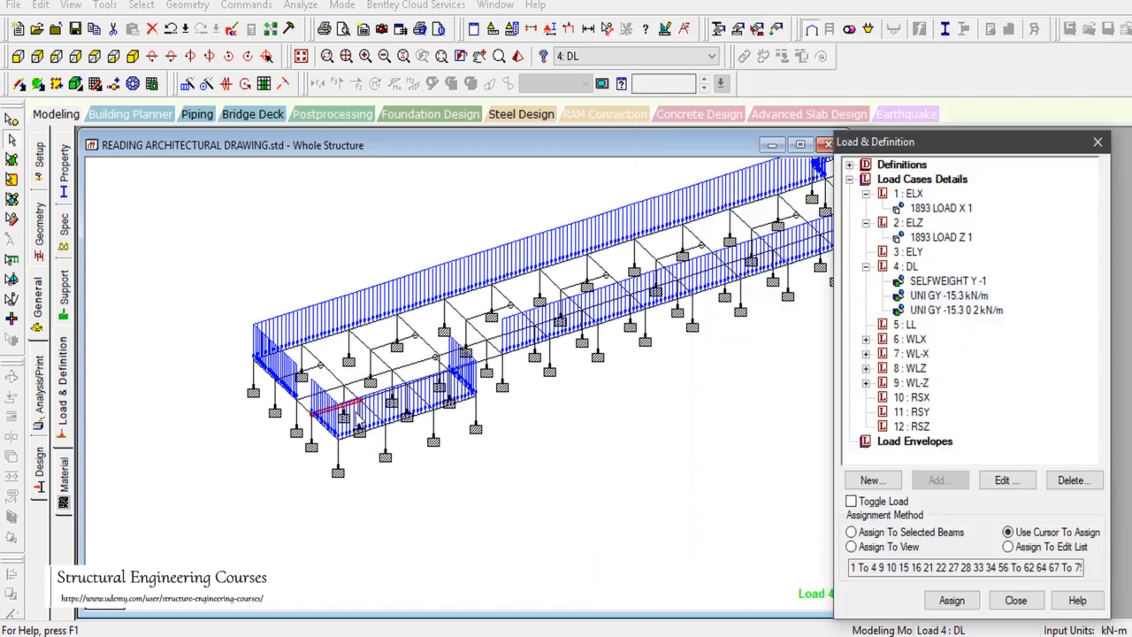
Step: Accept the auto-save and, in Top view, select the beams along the long interior grid line
{"action": "left_click", "coordinate": [332, 390]}
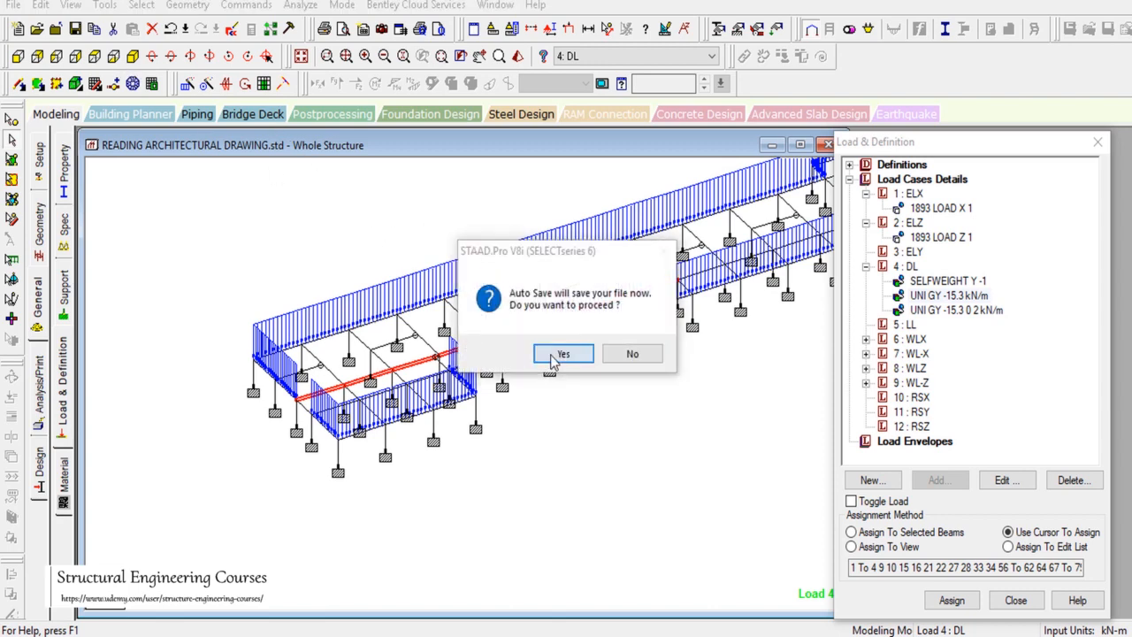
{"action": "left_click", "coordinate": [552, 357]}
{"action": "left_click", "coordinate": [461, 340]}
{"action": "left_click", "coordinate": [83, 54]}
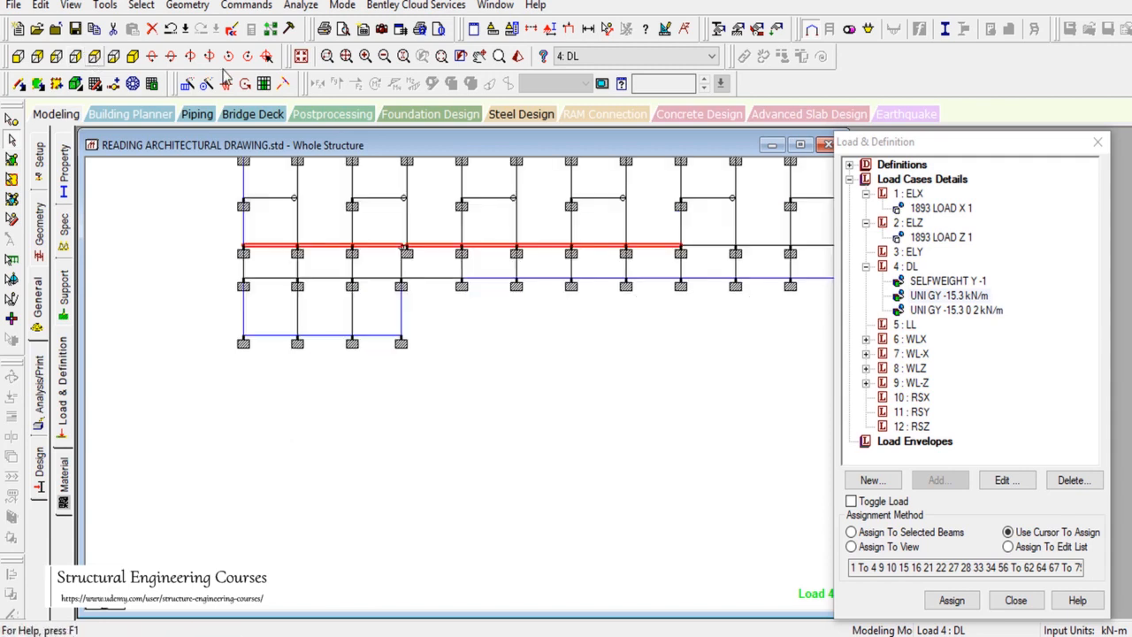
{"action": "left_click", "coordinate": [479, 55]}
{"action": "left_click_drag", "start_coordinate": [678, 273], "coordinate": [515, 432]}
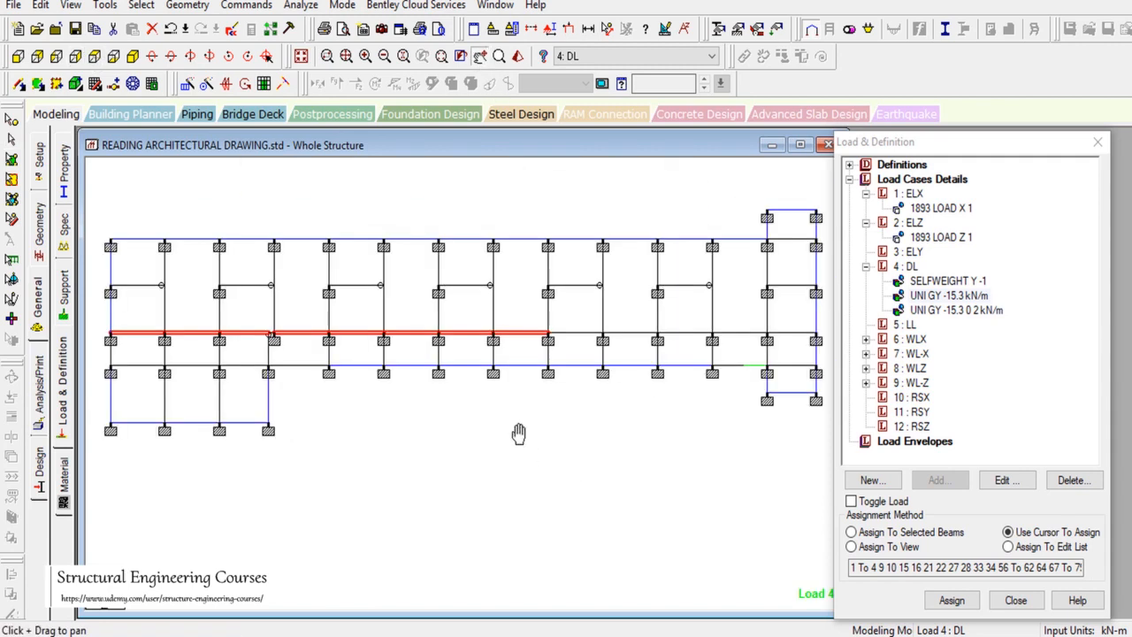
{"action": "left_click", "coordinate": [17, 139]}
{"action": "left_click", "coordinate": [578, 333], "text": "ctrl"}
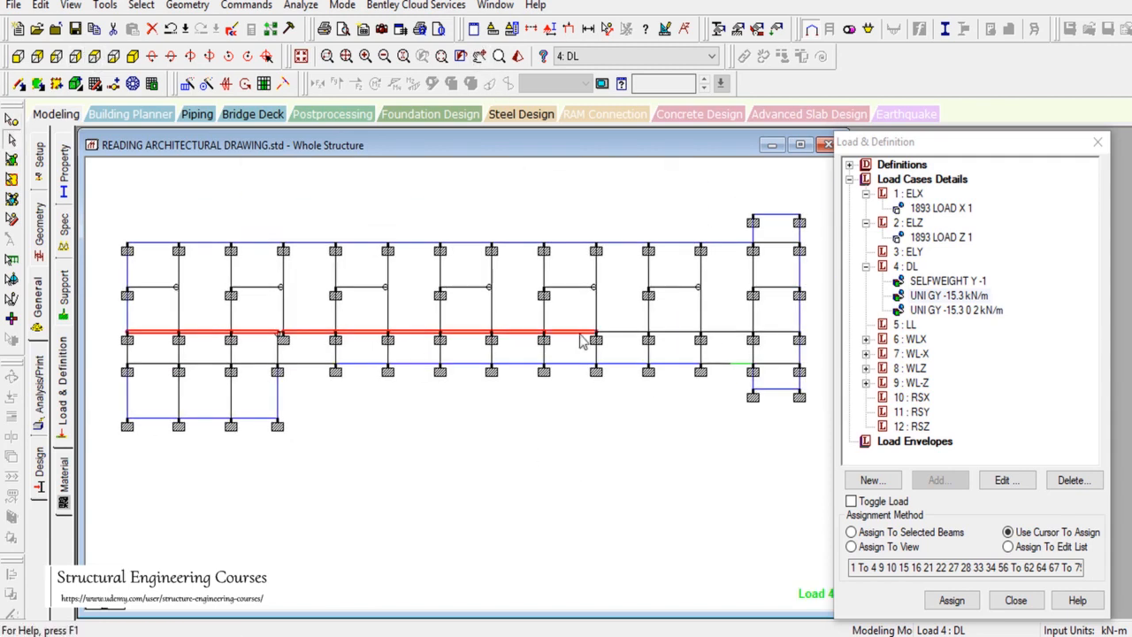
{"action": "left_click", "coordinate": [640, 333], "text": "ctrl"}
{"action": "left_click", "coordinate": [698, 332], "text": "ctrl"}
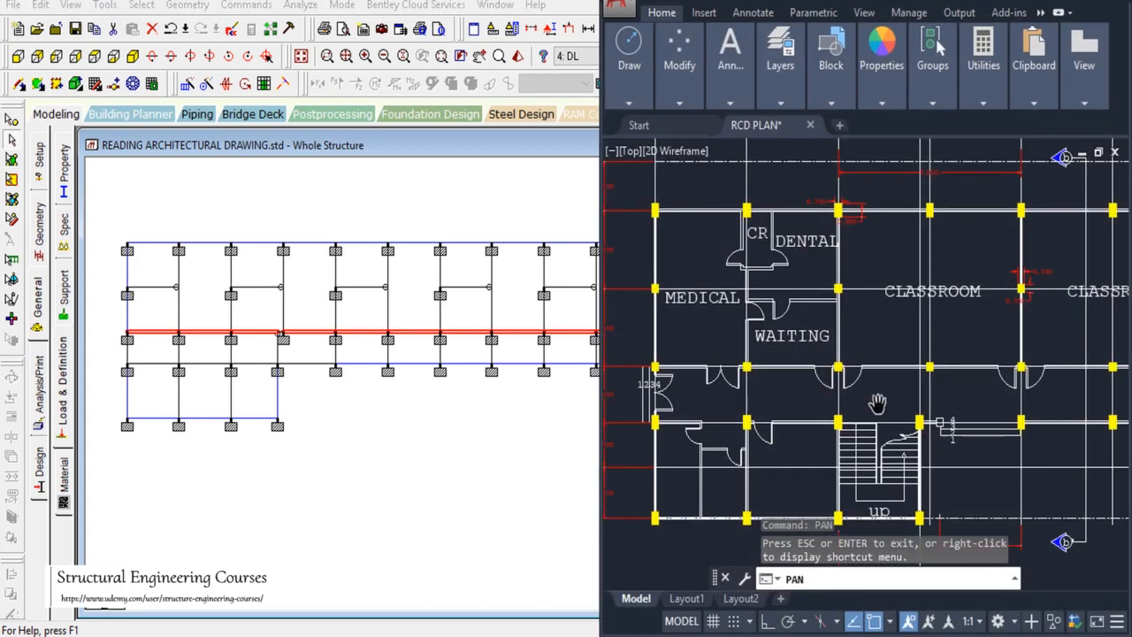
Step: Check the plan's right end in AutoCAD, then assign -15.3 kN/m to the selected interior beams
{"action": "left_click_drag", "start_coordinate": [1120, 361], "coordinate": [790, 408]}
{"action": "left_click_drag", "start_coordinate": [1077, 408], "coordinate": [943, 390]}
{"action": "scroll", "coordinate": [974, 363], "scroll_direction": "up", "scroll_amount": 2}
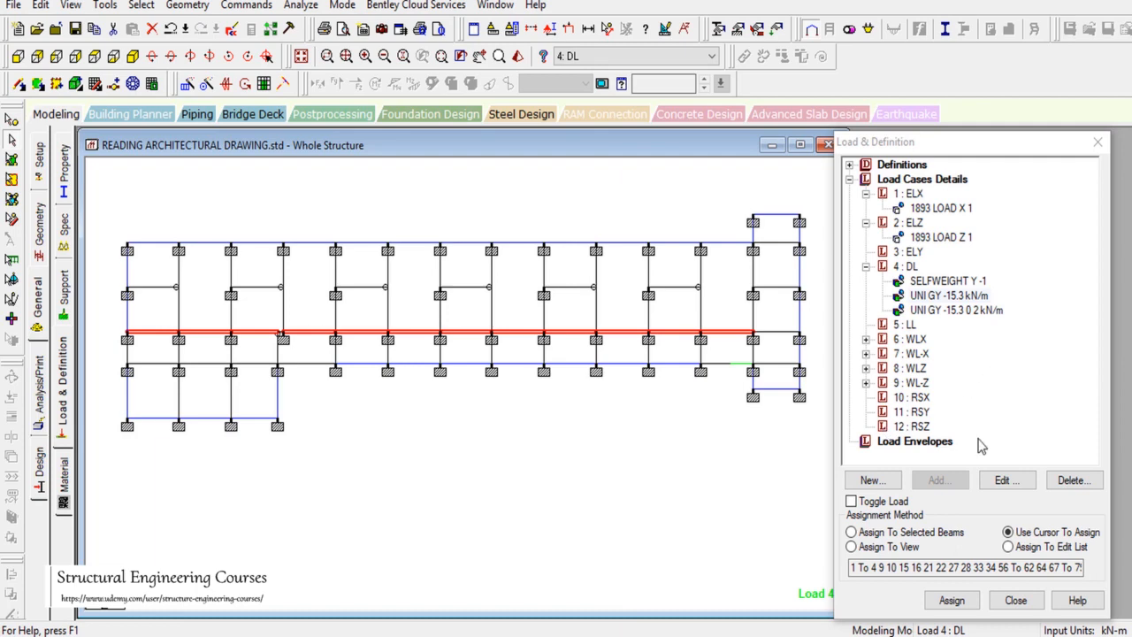
{"action": "left_click", "coordinate": [911, 532]}
{"action": "left_click", "coordinate": [951, 600]}
{"action": "left_click", "coordinate": [1000, 422]}
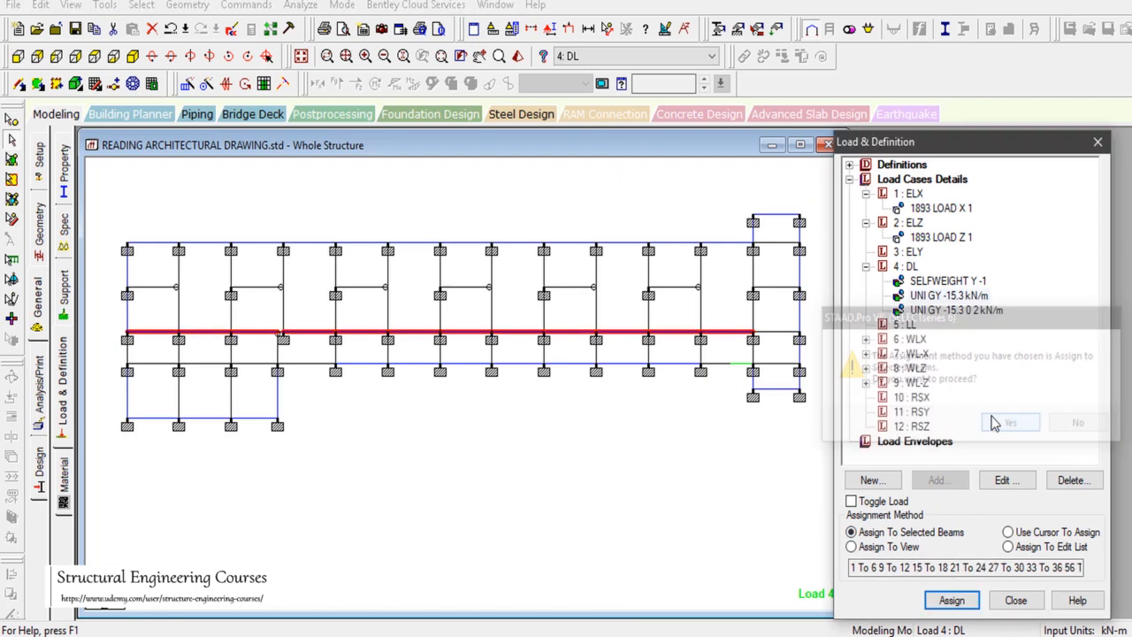
{"action": "left_click", "coordinate": [133, 56]}
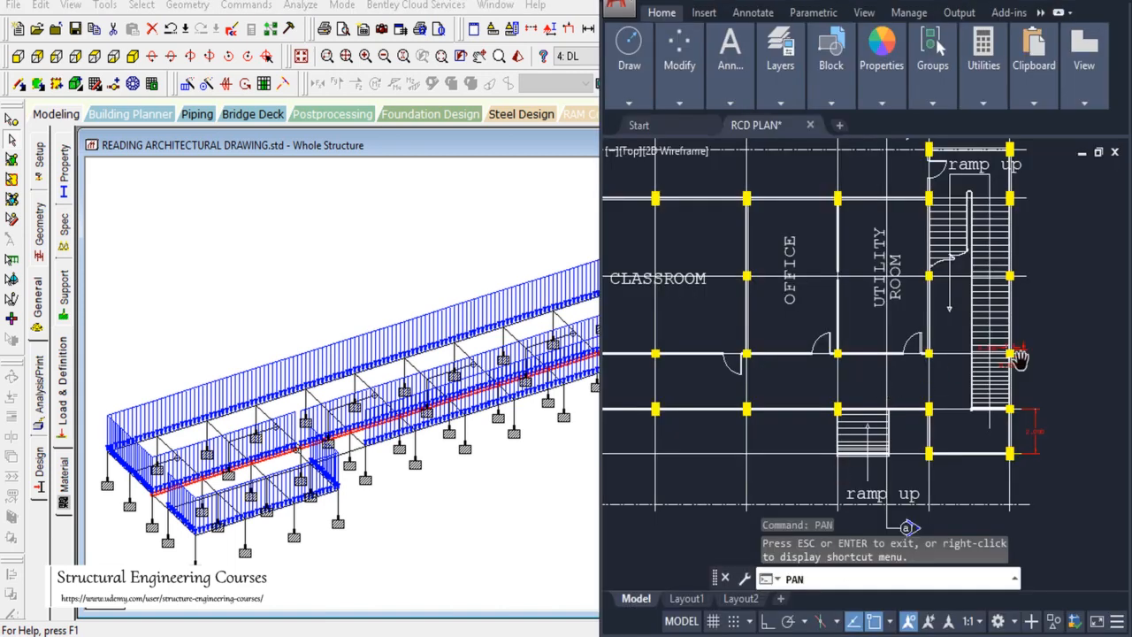
Step: Pan the AutoCAD plan to the OFFICE and UTILITY ROOM end around gridlines 2 to 6
{"action": "left_click_drag", "start_coordinate": [918, 349], "coordinate": [1013, 426]}
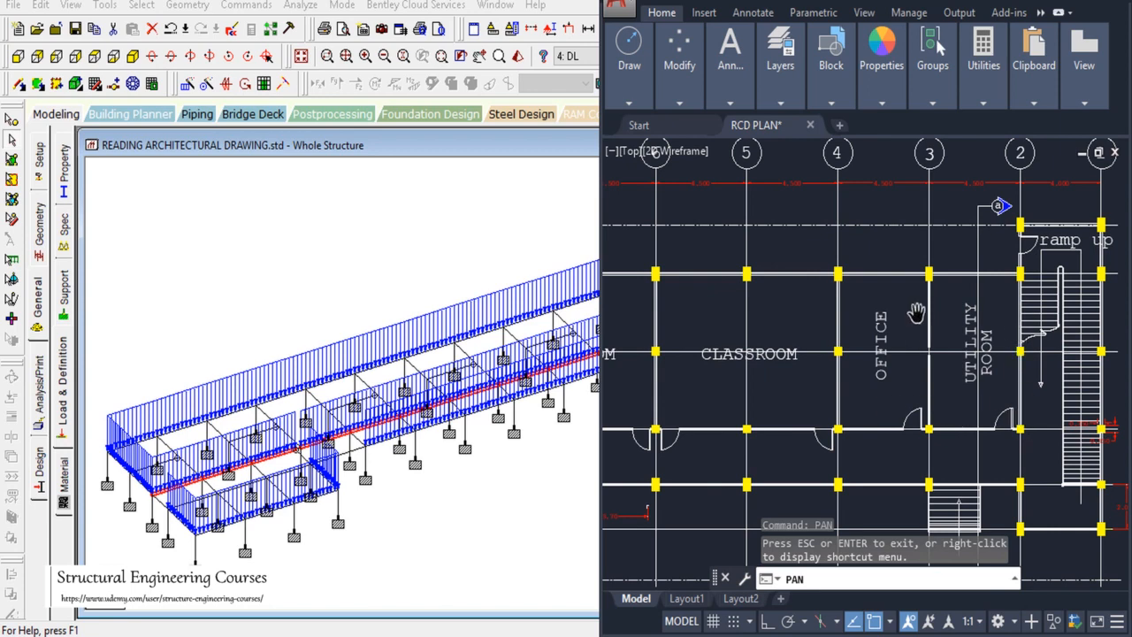
{"action": "scroll", "coordinate": [932, 407], "scroll_direction": "up", "scroll_amount": 1}
{"action": "scroll", "coordinate": [985, 366], "scroll_direction": "down", "scroll_amount": 1}
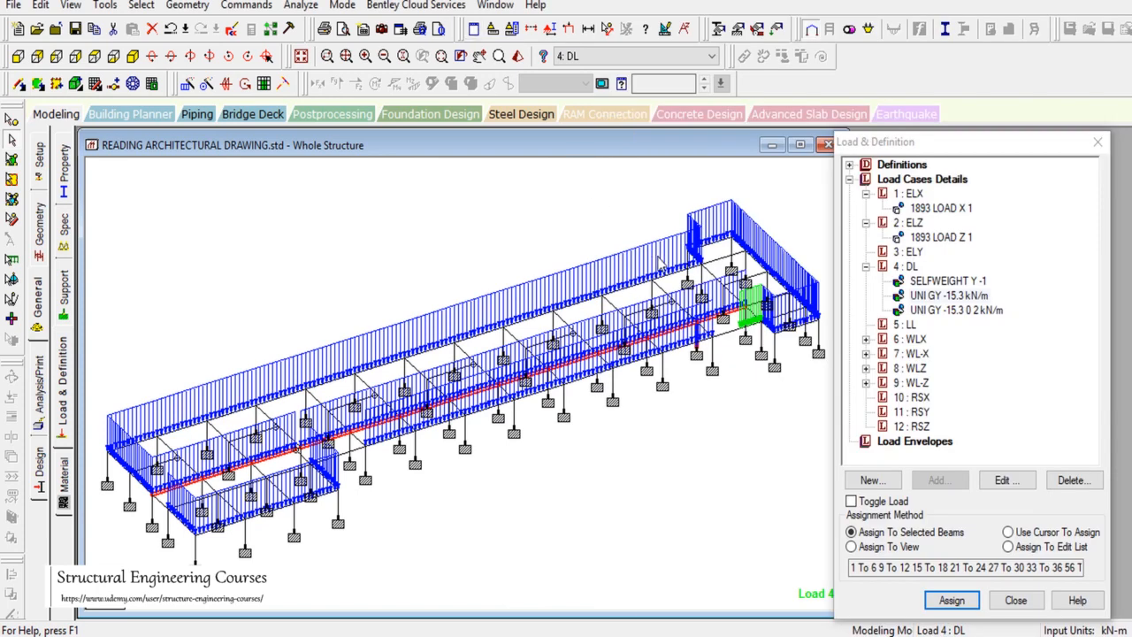
Step: Assign -15.3 kN/m to the three short cross beams near the right end from Top view
{"action": "left_click", "coordinate": [723, 289]}
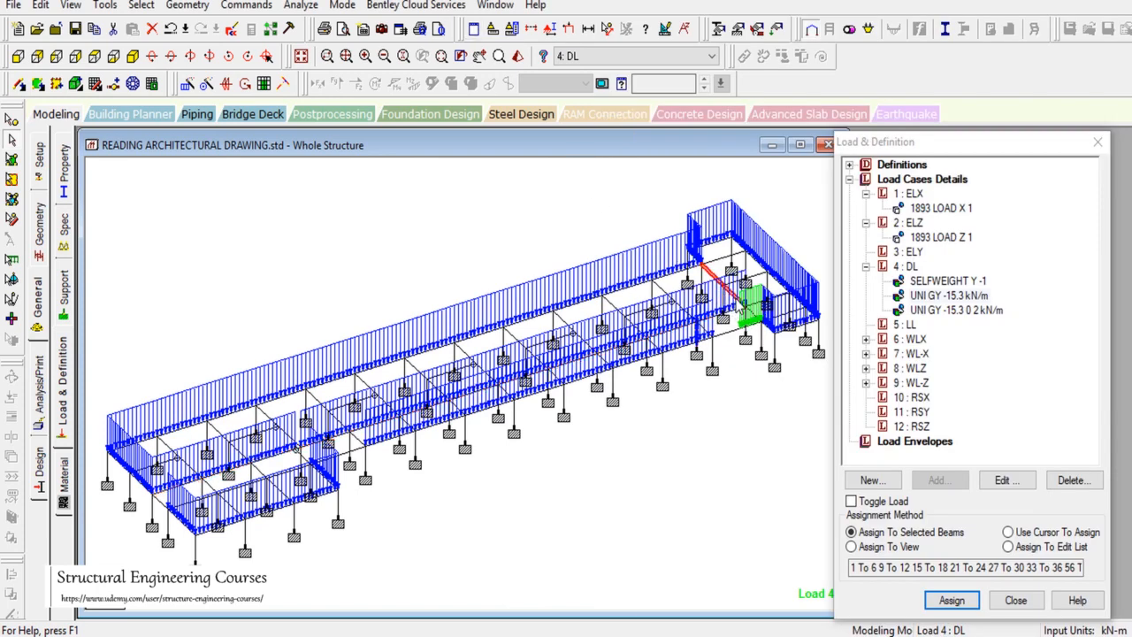
{"action": "left_click", "coordinate": [95, 57]}
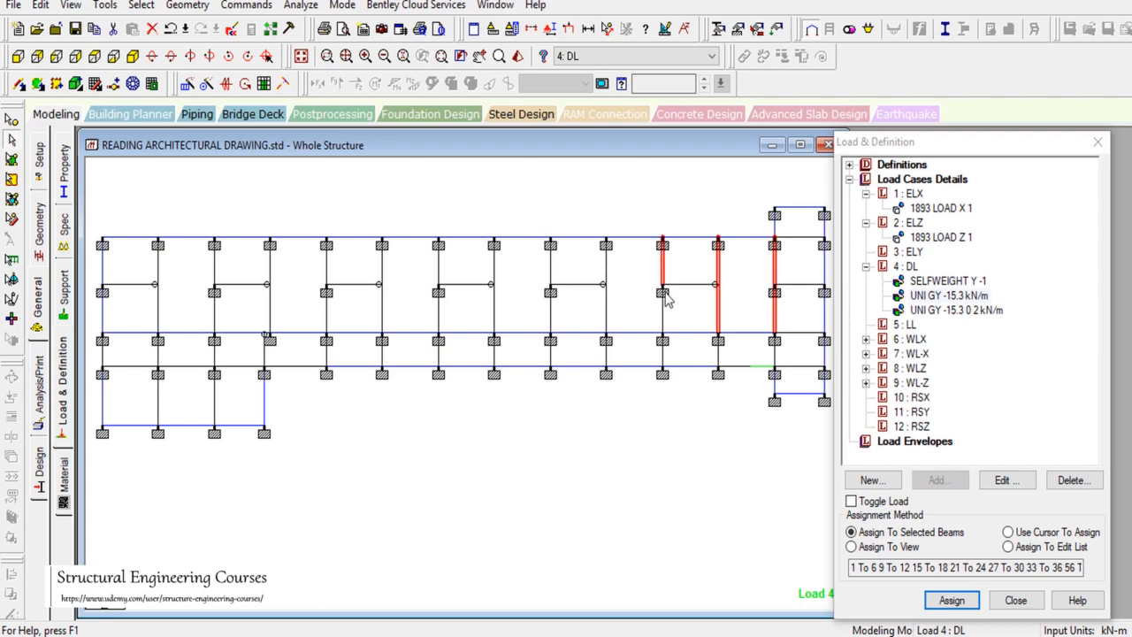
{"action": "left_click", "coordinate": [952, 600]}
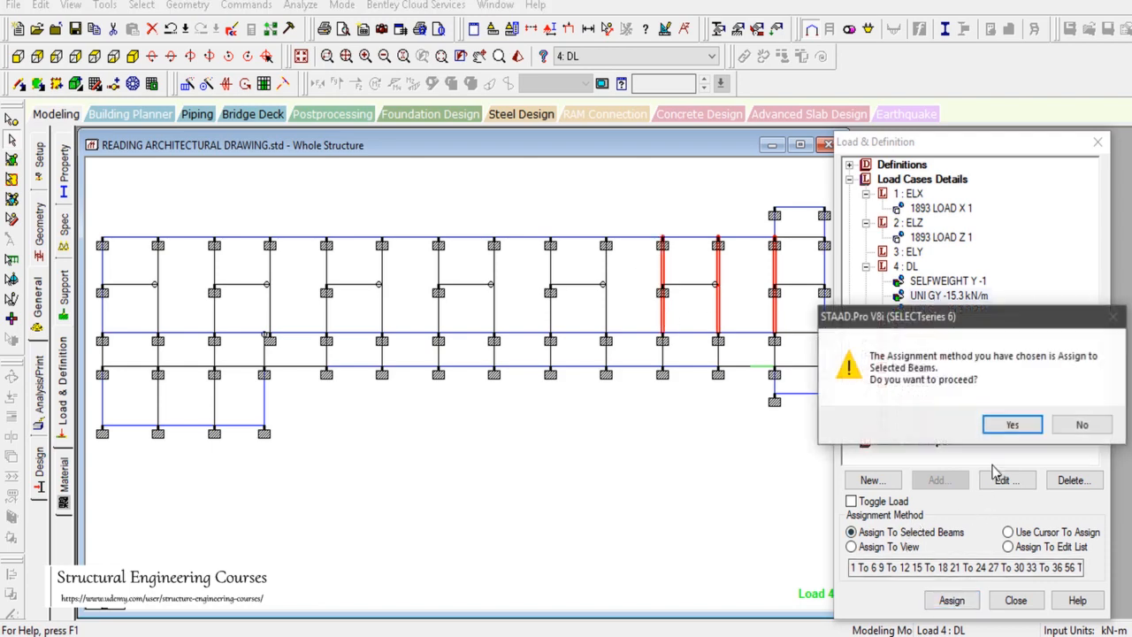
{"action": "left_click", "coordinate": [1005, 424]}
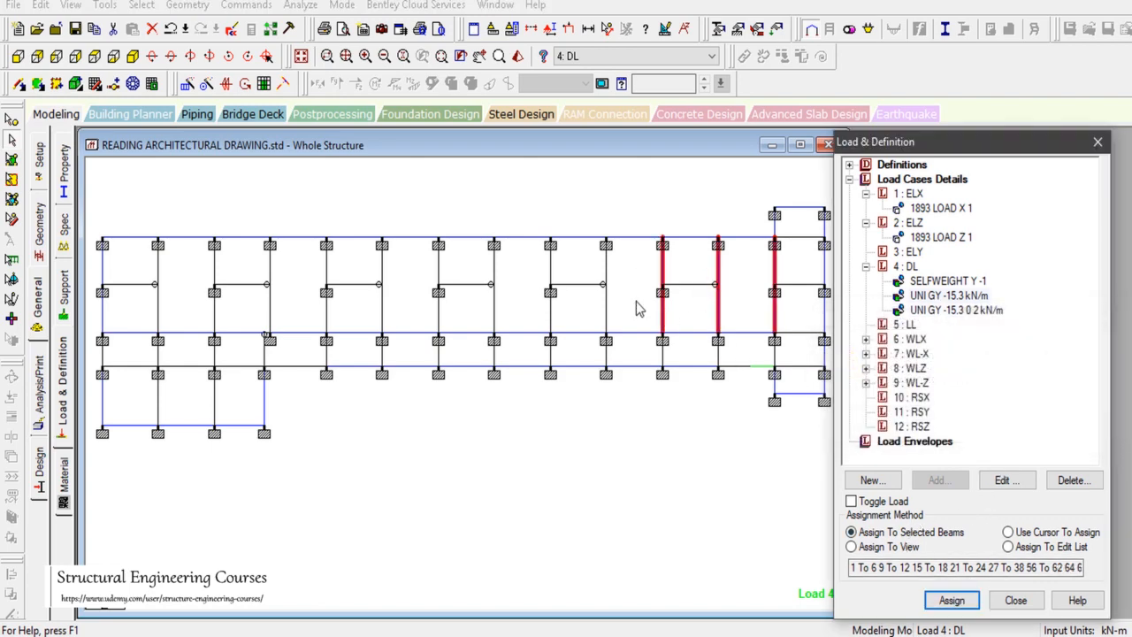
{"action": "left_click", "coordinate": [132, 56]}
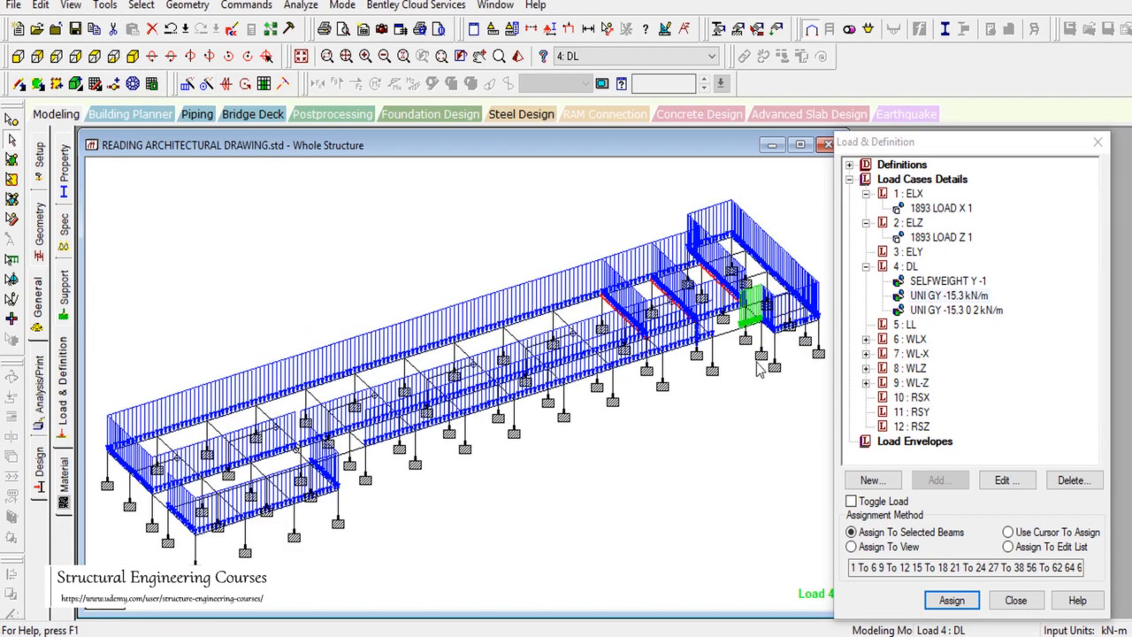
Step: Recheck the new cross-beam loads in Top and 3D views, then clear the selection
{"action": "scroll", "coordinate": [757, 363], "scroll_direction": "up", "scroll_amount": 2}
{"action": "scroll", "coordinate": [759, 305], "scroll_direction": "up", "scroll_amount": 1}
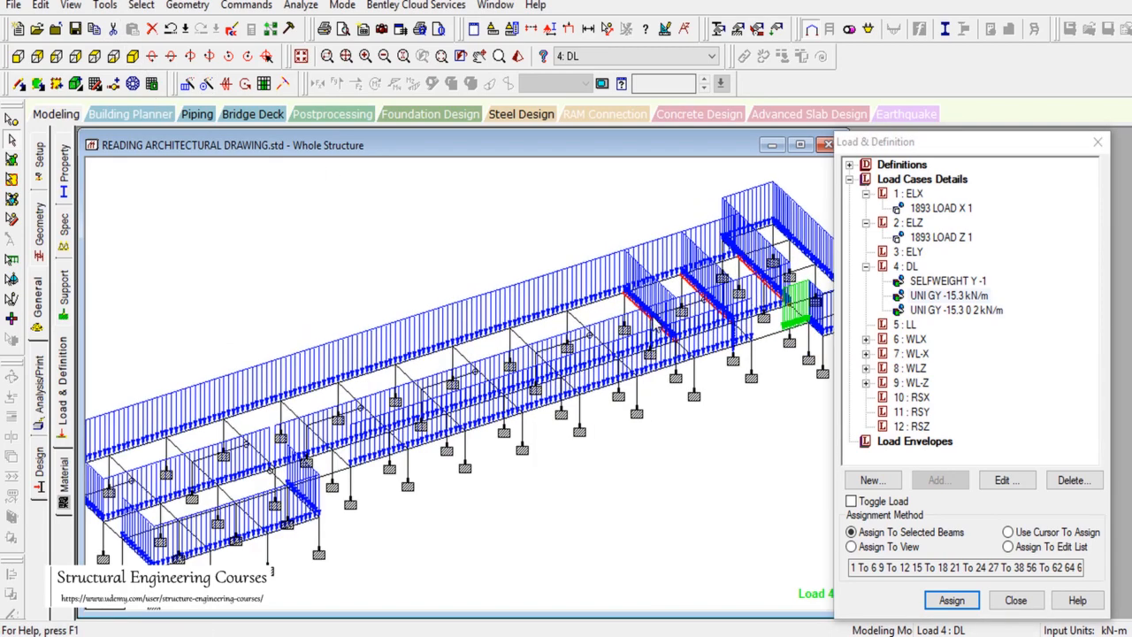
{"action": "left_click", "coordinate": [110, 57]}
{"action": "left_click", "coordinate": [708, 295]}
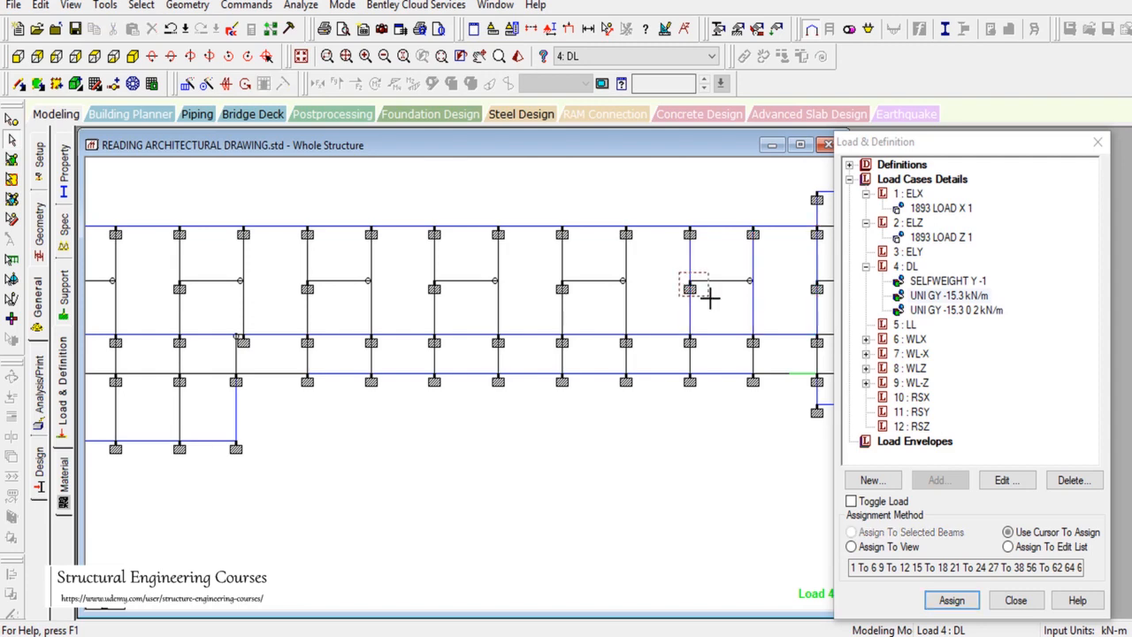
{"action": "left_click", "coordinate": [131, 57]}
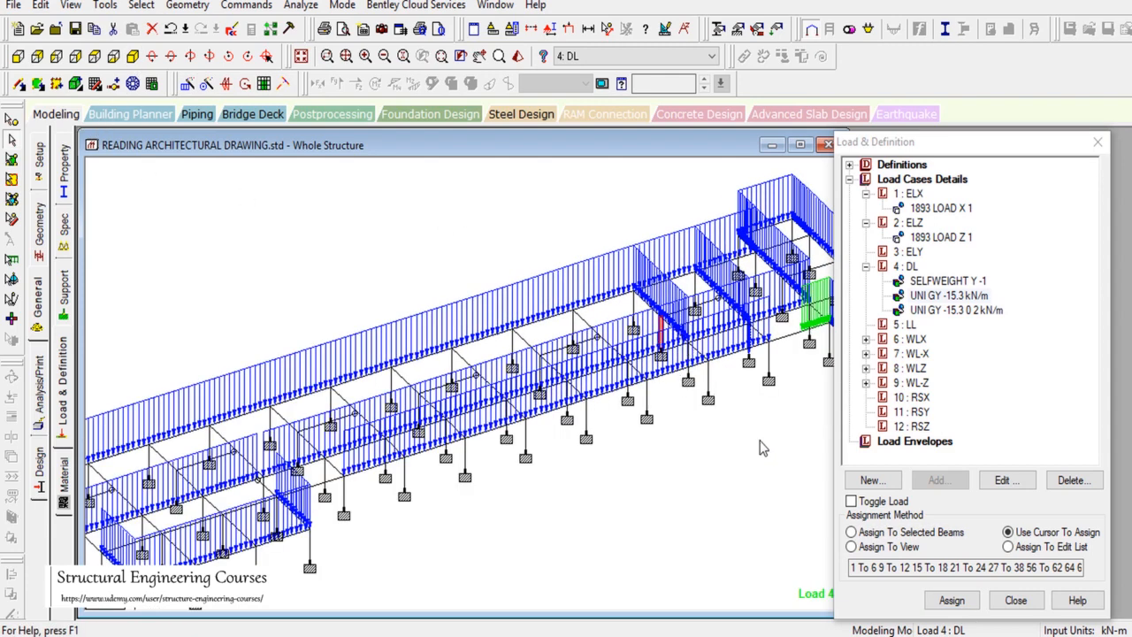
{"action": "left_click", "coordinate": [727, 454]}
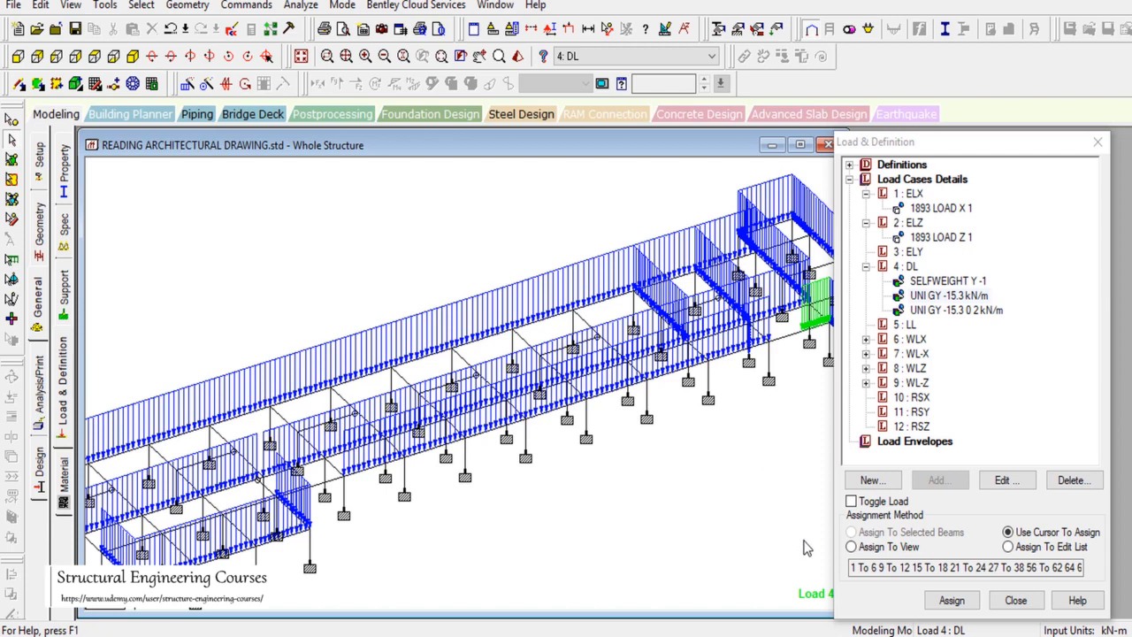
{"action": "left_click", "coordinate": [835, 636]}
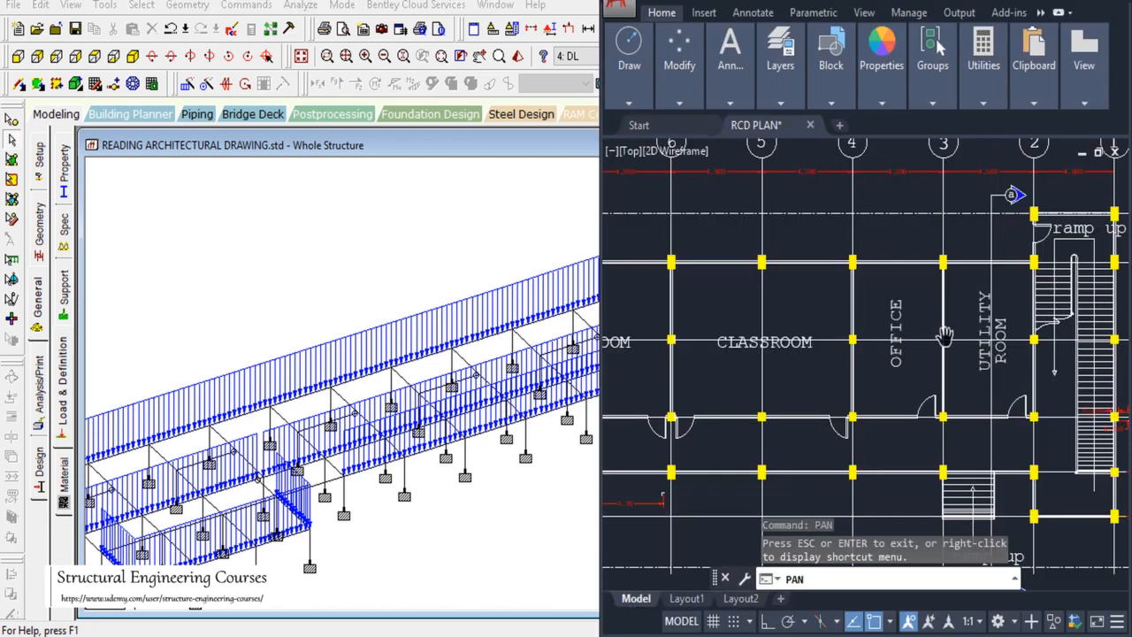
Step: Pan the AutoCAD plan left to grid lines 15–13 and the MEDICAL, DENTAL and WAITING rooms
{"action": "scroll", "coordinate": [944, 337], "scroll_direction": "down", "scroll_amount": 5}
{"action": "scroll", "coordinate": [911, 354], "scroll_direction": "up", "scroll_amount": 5}
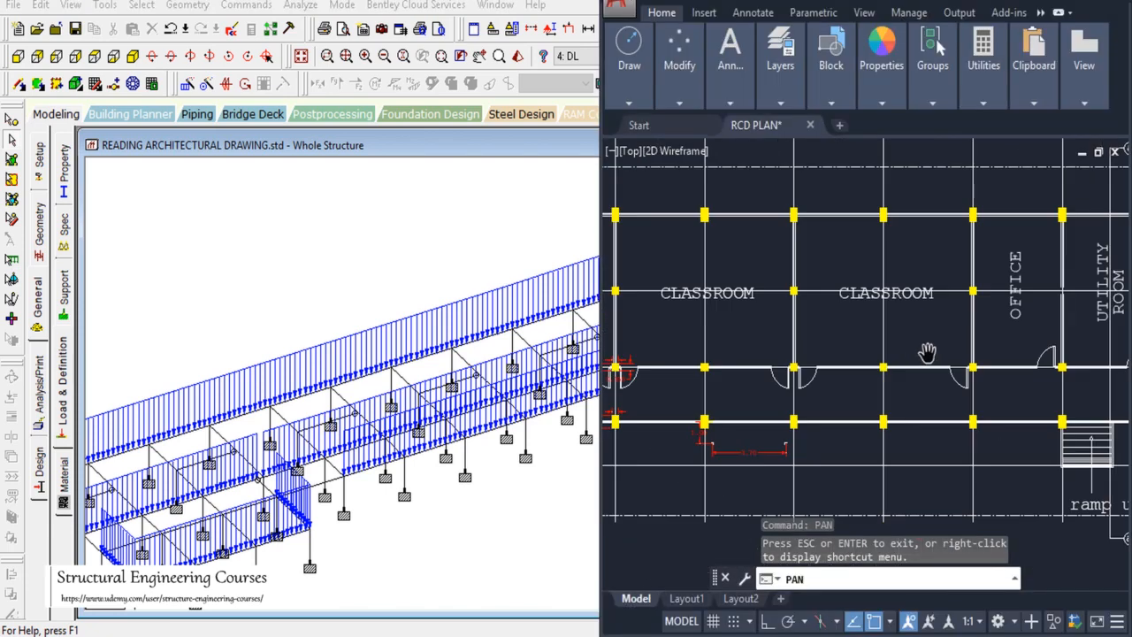
{"action": "mouse_move", "coordinate": [848, 347]}
{"action": "left_mouse_down"}
{"action": "mouse_move", "coordinate": [938, 388]}
{"action": "mouse_move", "coordinate": [919, 388]}
{"action": "left_mouse_up"}
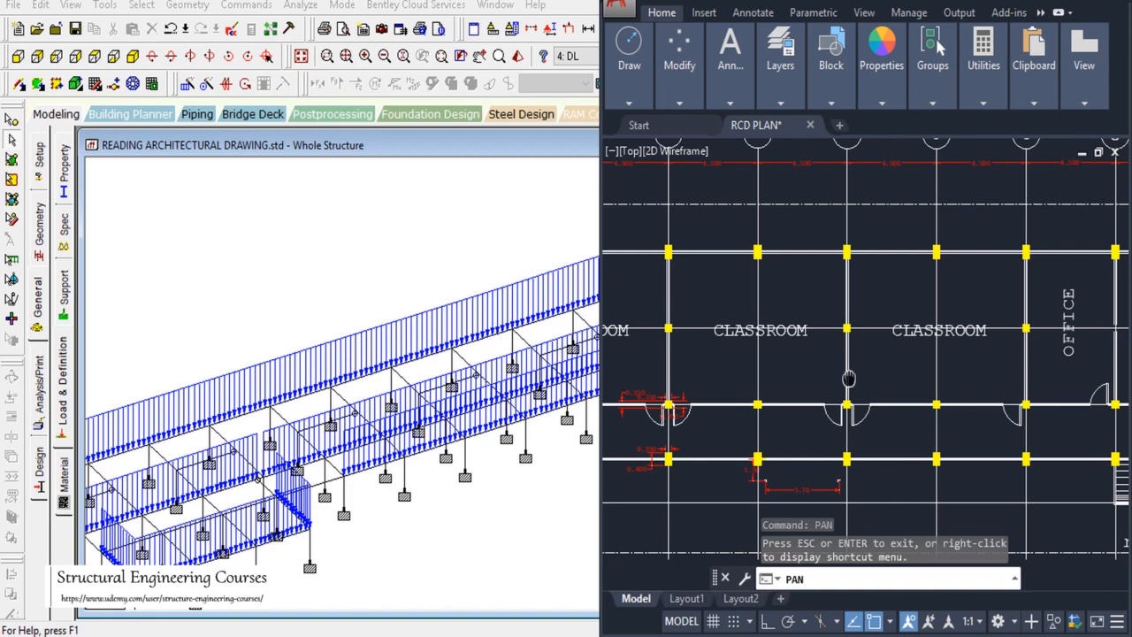
{"action": "left_click_drag", "start_coordinate": [849, 378], "coordinate": [1074, 387]}
{"action": "left_click_drag", "start_coordinate": [899, 374], "coordinate": [1006, 382]}
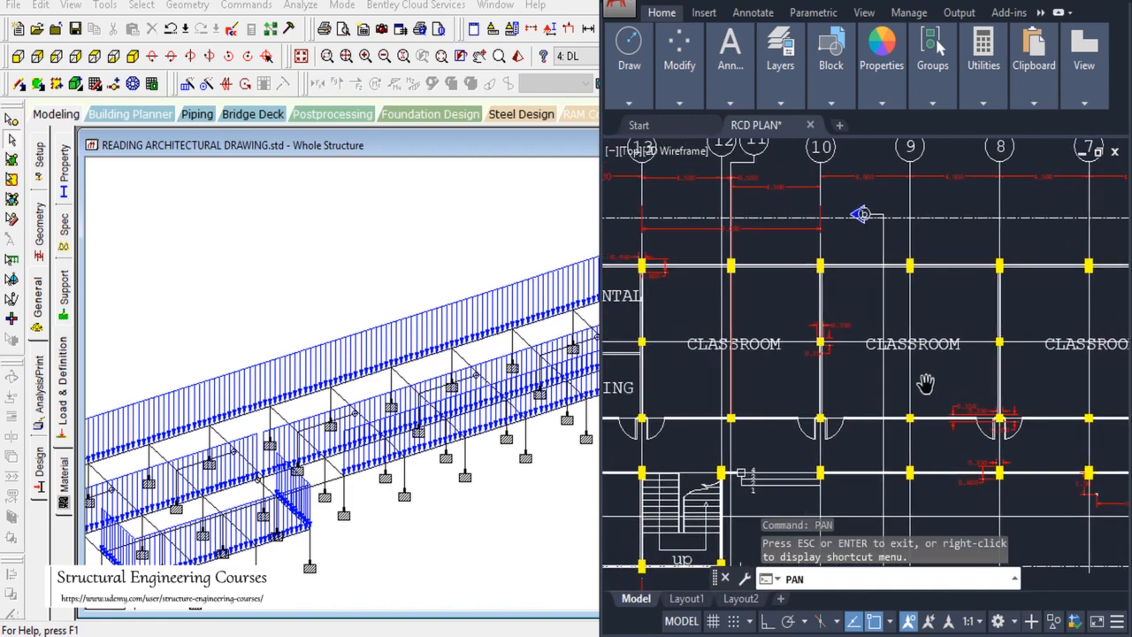
{"action": "left_click_drag", "start_coordinate": [834, 378], "coordinate": [999, 383]}
{"action": "left_click_drag", "start_coordinate": [819, 378], "coordinate": [908, 380]}
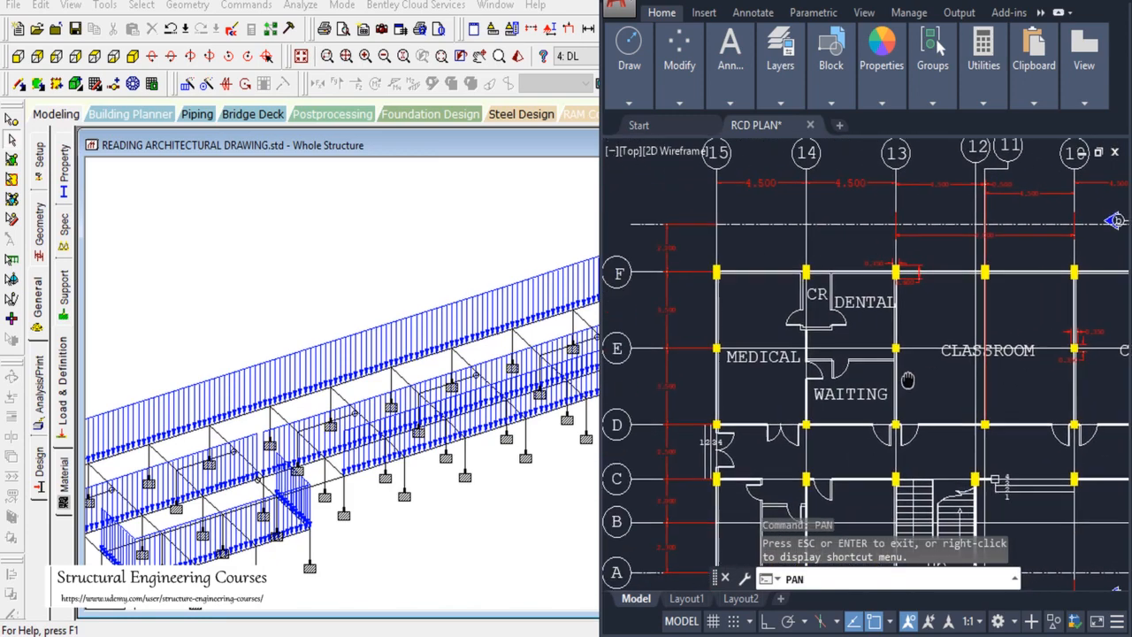
{"action": "left_click", "coordinate": [9, 143]}
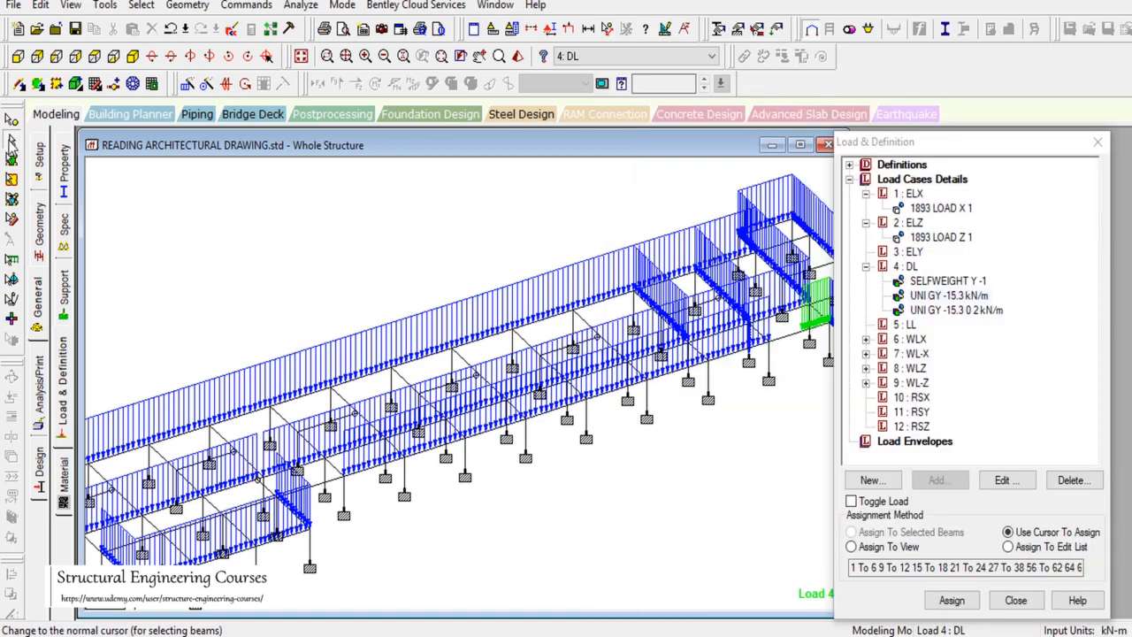
Step: Assign -15.3 kN/m to the four cross beams along the building's left part, then pan there
{"action": "left_click", "coordinate": [535, 350]}
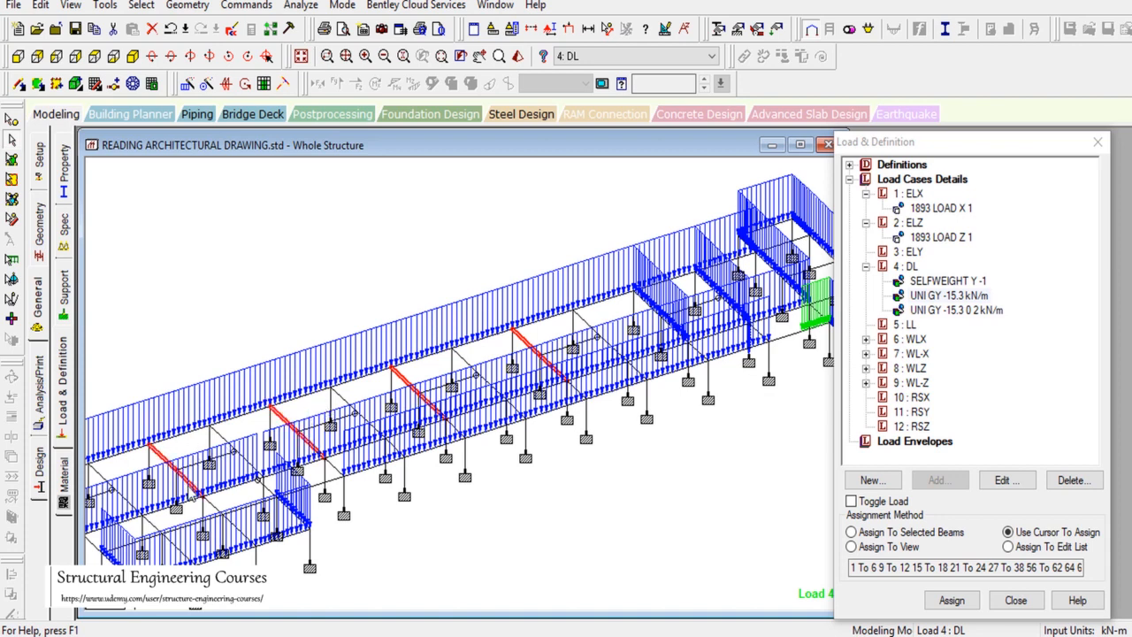
{"action": "left_click", "coordinate": [851, 531]}
{"action": "left_click", "coordinate": [952, 600]}
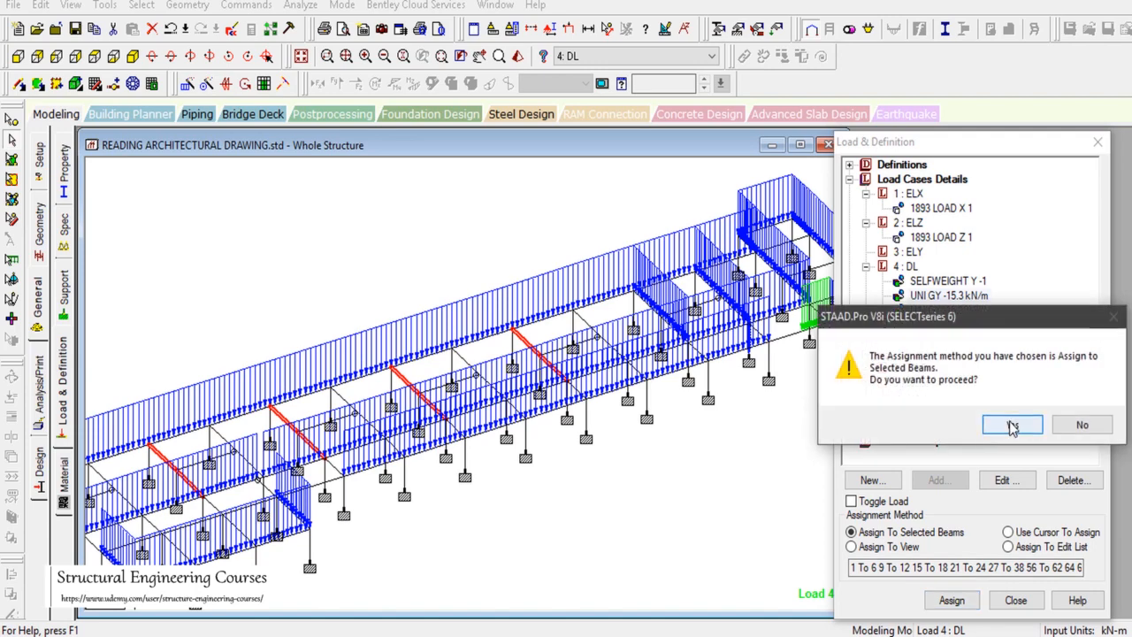
{"action": "left_click", "coordinate": [943, 354]}
{"action": "left_click", "coordinate": [485, 61]}
{"action": "left_click_drag", "start_coordinate": [363, 495], "coordinate": [756, 326]}
{"action": "left_click_drag", "start_coordinate": [619, 375], "coordinate": [604, 382]}
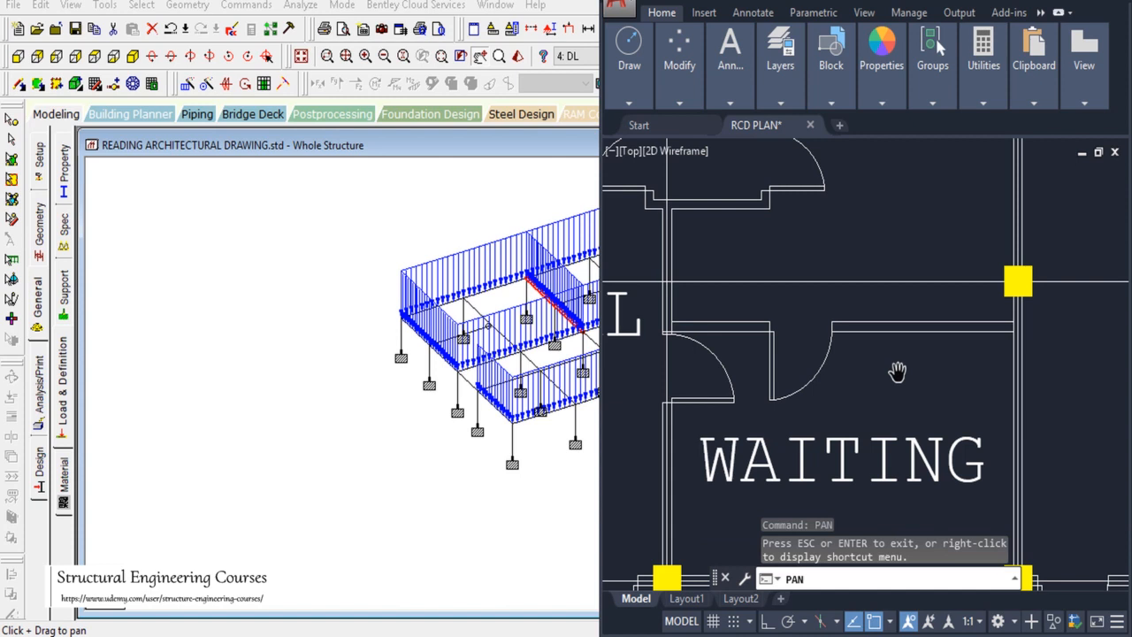
Step: Measure the 0.475 wall gap above WAITING with a DIMLINEAR (dli) dimension
{"action": "key", "text": "Escape"}
{"action": "key", "text": "Escape"}
{"action": "key", "text": "Escape"}
{"action": "type", "text": "dli"}
{"action": "key", "text": "Return"}
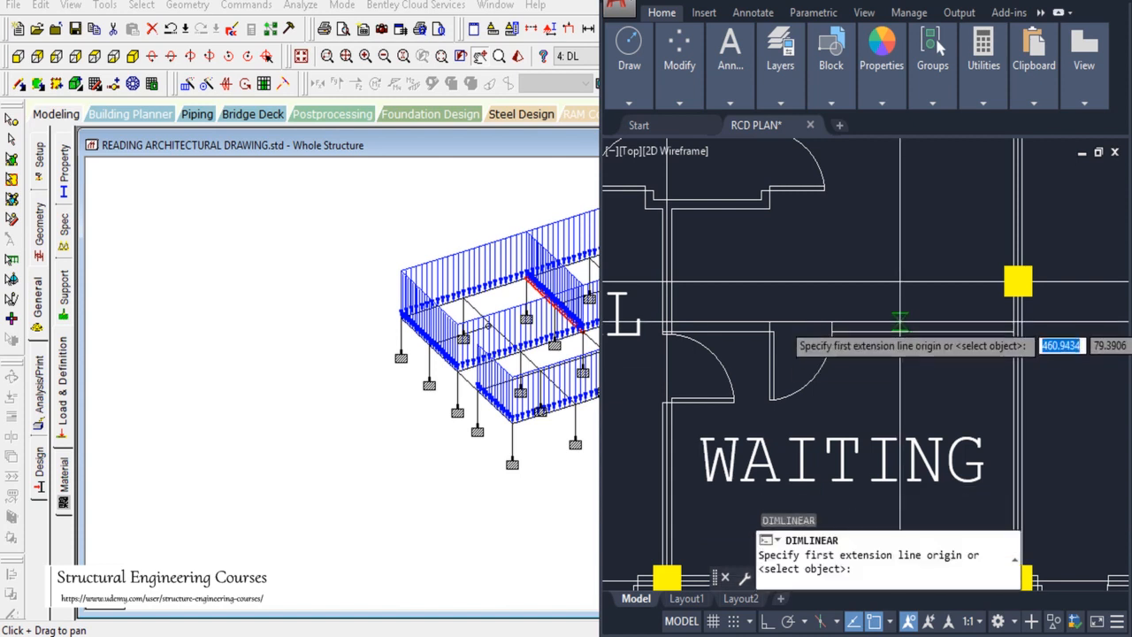
{"action": "left_click", "coordinate": [899, 322]}
{"action": "left_click", "coordinate": [899, 281]}
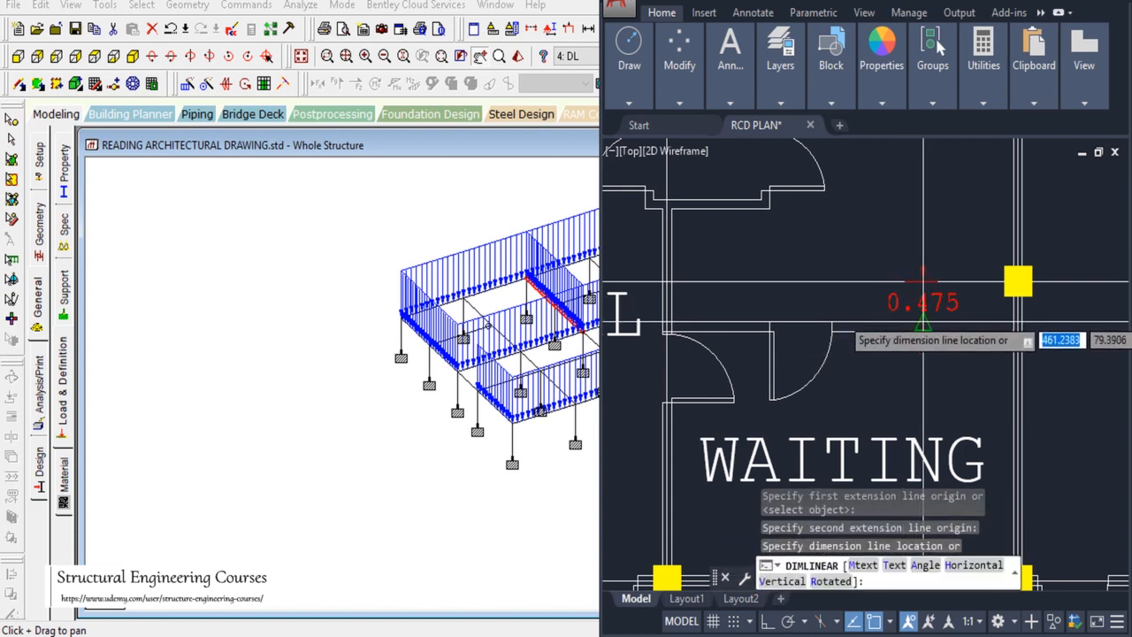
{"action": "scroll", "coordinate": [915, 311], "scroll_direction": "up", "scroll_amount": 2}
{"action": "left_click", "coordinate": [880, 307]}
Step: Erase the temporary 0.475 dimension and bring the STAAD.Pro model back in front
{"action": "left_click", "coordinate": [858, 304]}
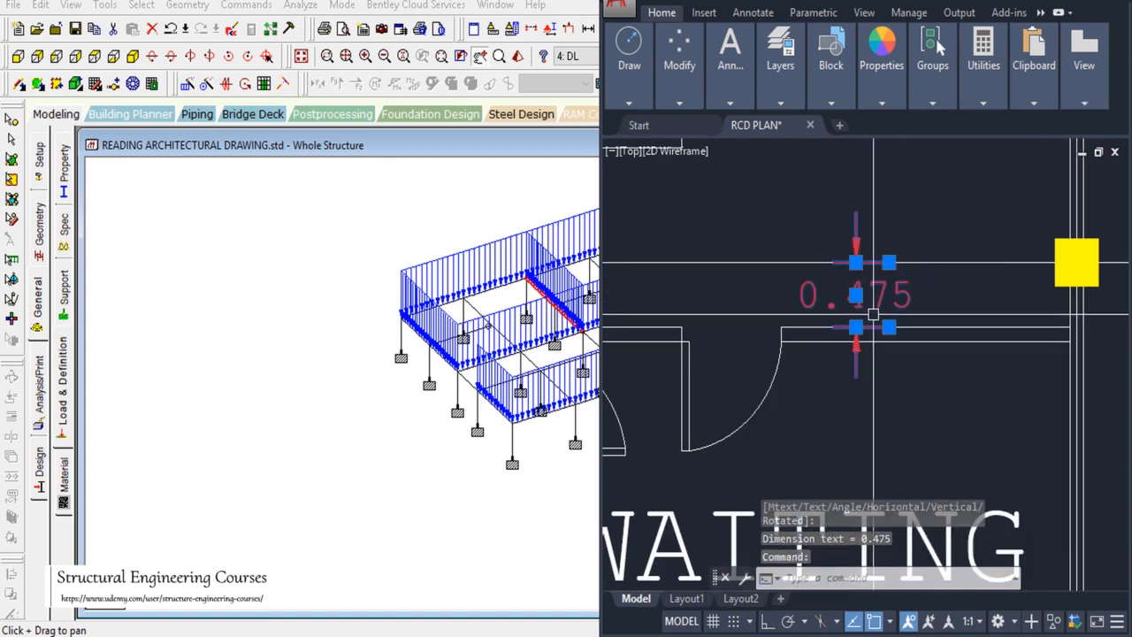
{"action": "key", "text": "Escape"}
{"action": "key", "text": "Escape"}
{"action": "left_click", "coordinate": [875, 305]}
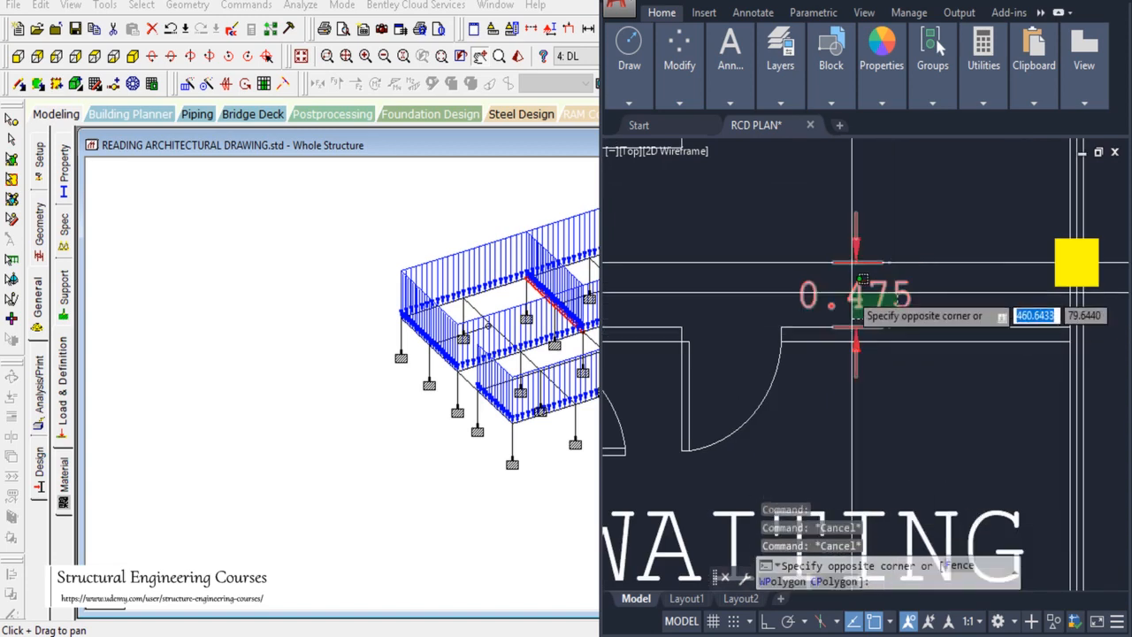
{"action": "left_click", "coordinate": [847, 295]}
{"action": "type", "text": "e"}
{"action": "key", "text": "Return"}
{"action": "left_click_drag", "start_coordinate": [566, 349], "coordinate": [332, 369]}
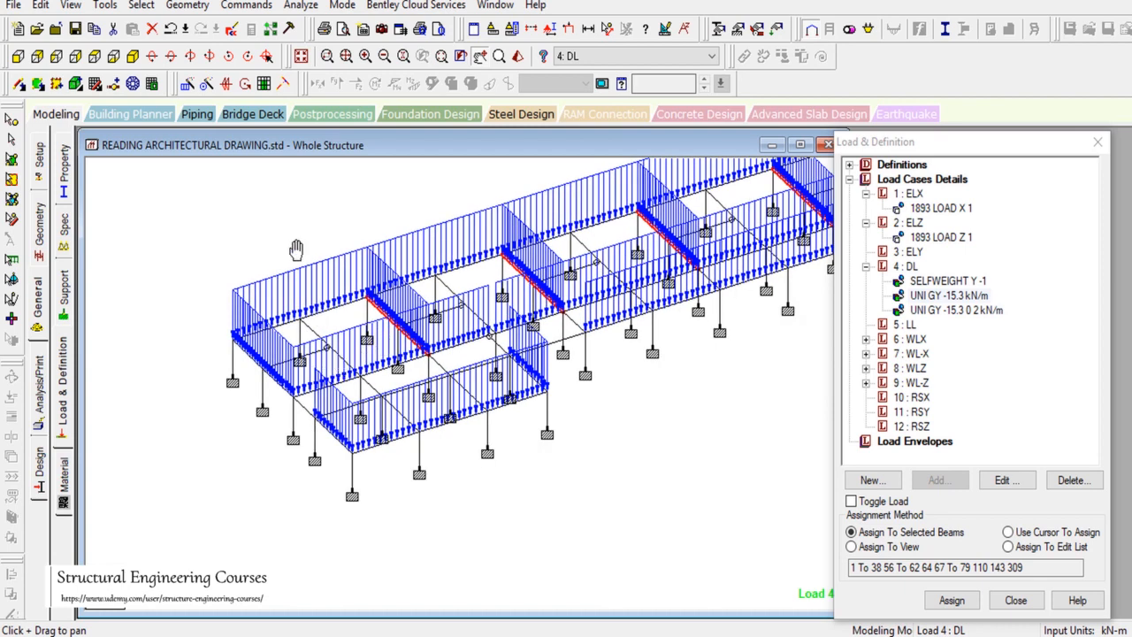
Step: In plan view, paste the copied nodes with a zero Z offset
{"action": "left_click", "coordinate": [95, 56]}
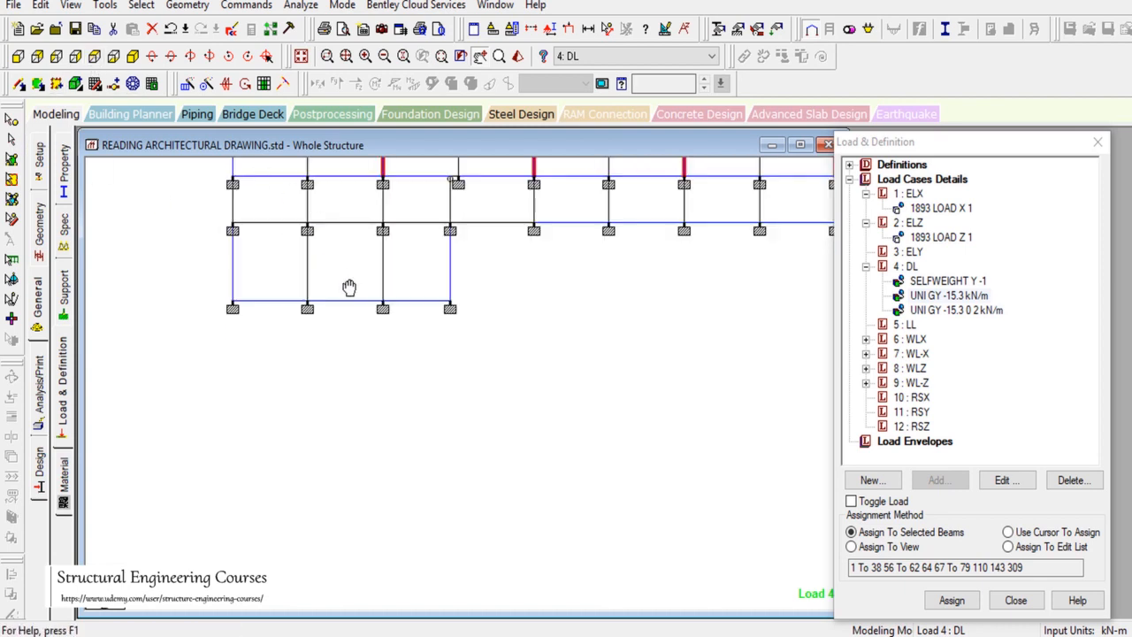
{"action": "left_click_drag", "start_coordinate": [349, 287], "coordinate": [419, 374]}
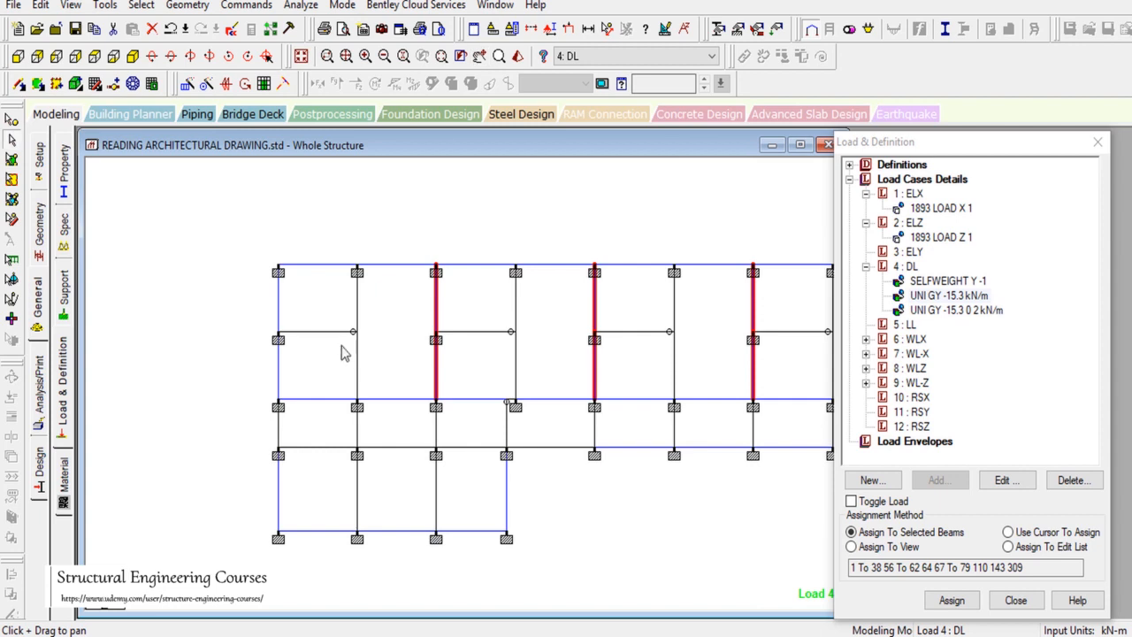
{"action": "left_click", "coordinate": [12, 119]}
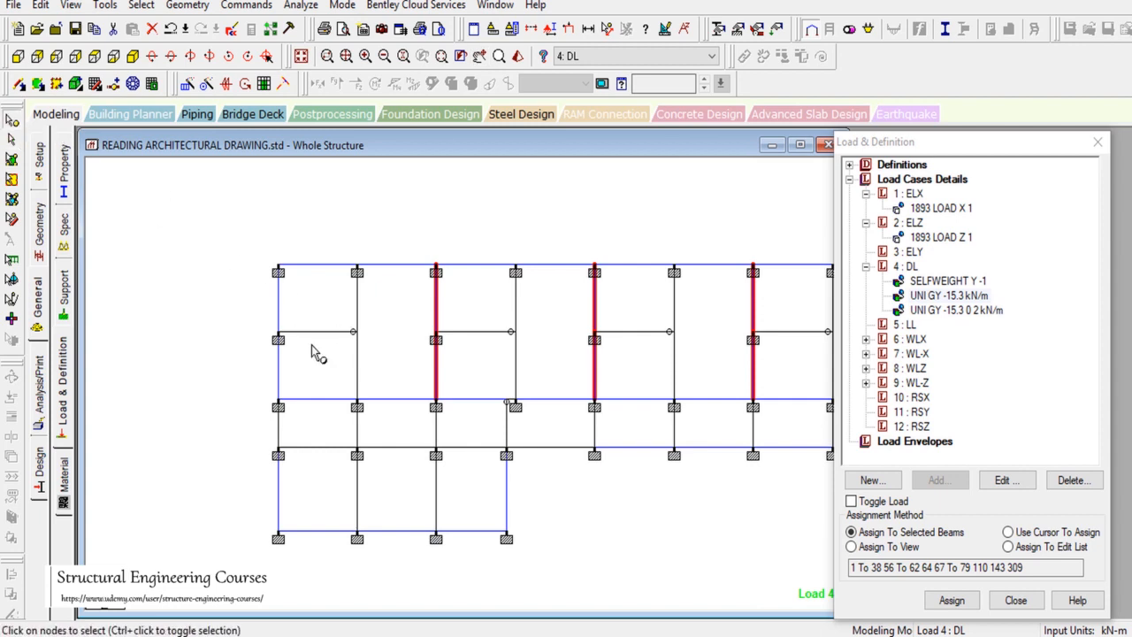
{"action": "key", "text": "ctrl+v"}
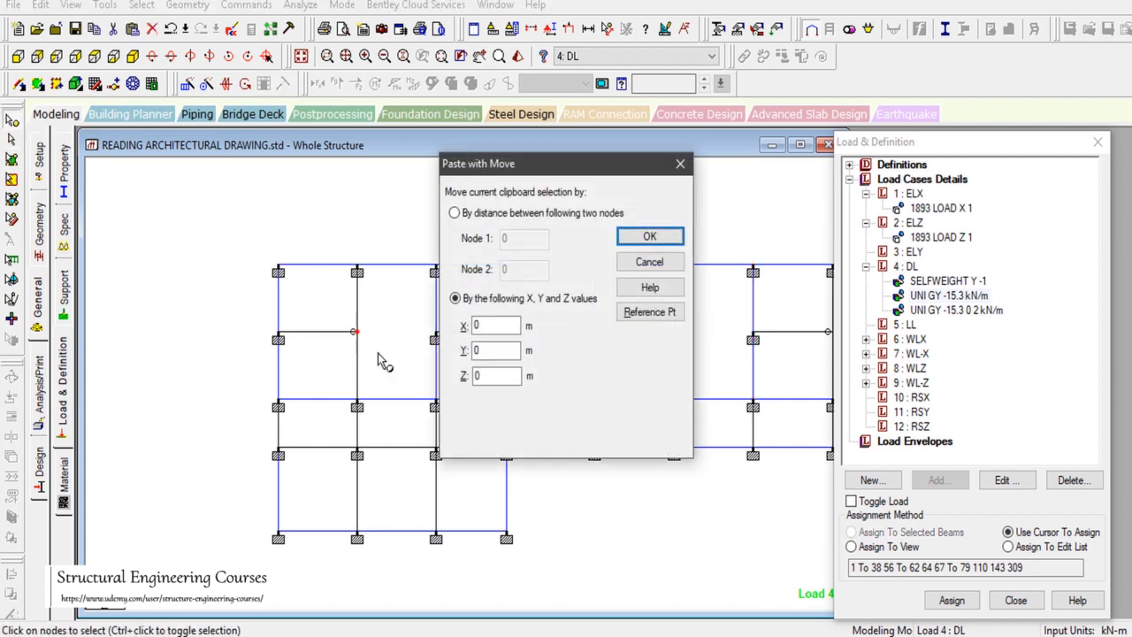
{"action": "left_click", "coordinate": [480, 376]}
{"action": "left_click", "coordinate": [644, 238]}
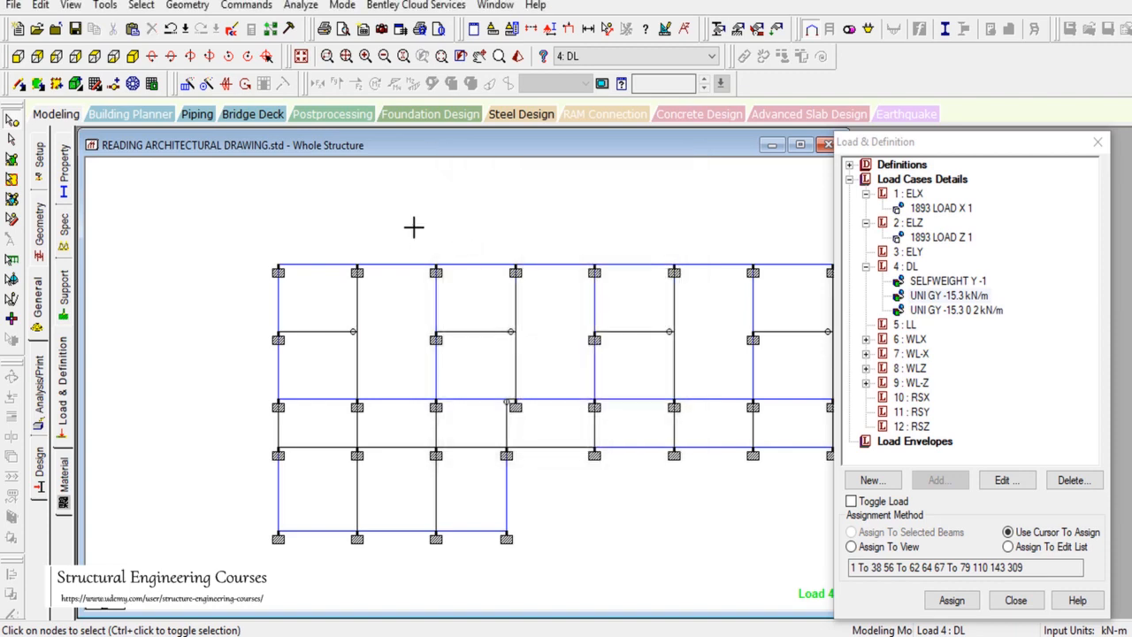
Step: Add beam 835 from the left bay's free node to the neighbouring column node, choosing END MY MZ release
{"action": "left_click", "coordinate": [187, 6]}
{"action": "mouse_move", "coordinate": [294, 88]}
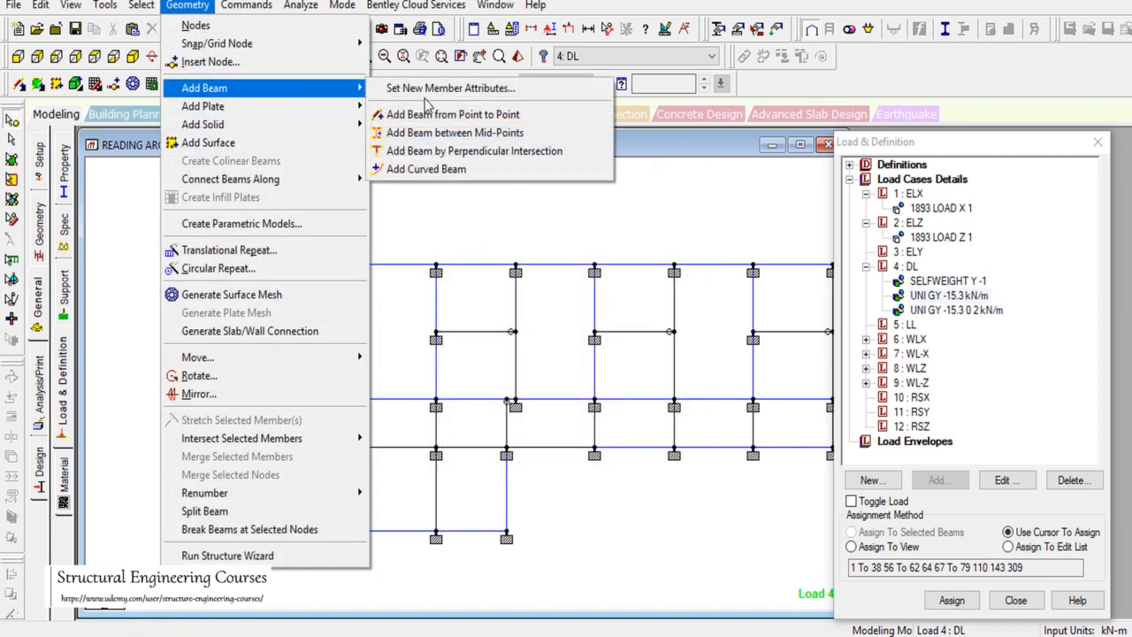
{"action": "left_click", "coordinate": [495, 150]}
{"action": "left_click", "coordinate": [357, 340]}
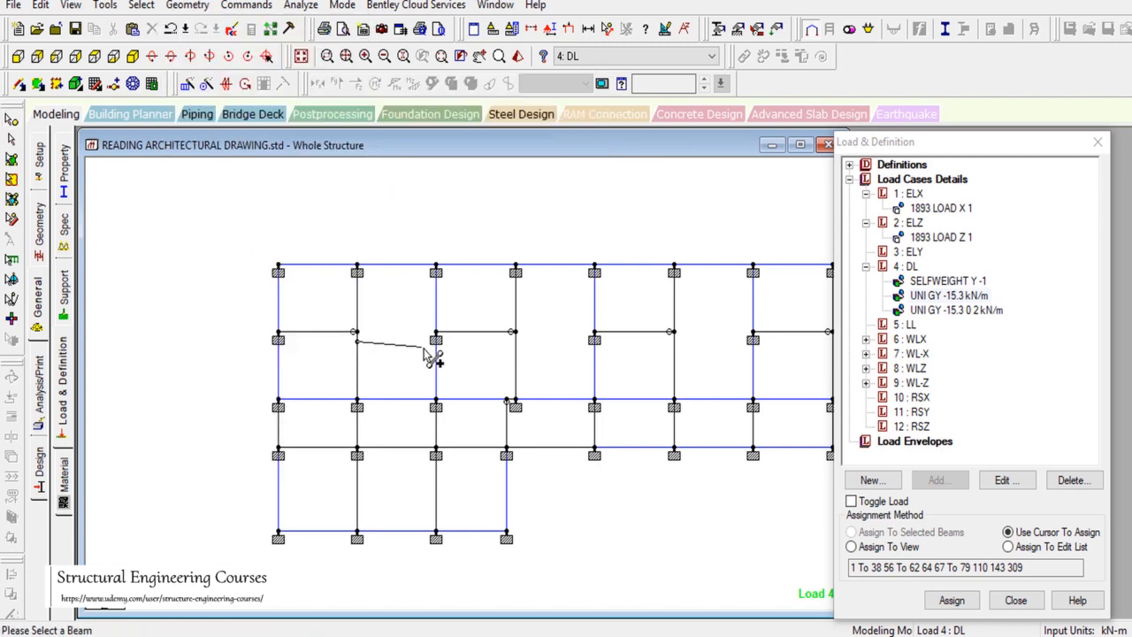
{"action": "left_click", "coordinate": [435, 339]}
{"action": "left_click", "coordinate": [63, 232]}
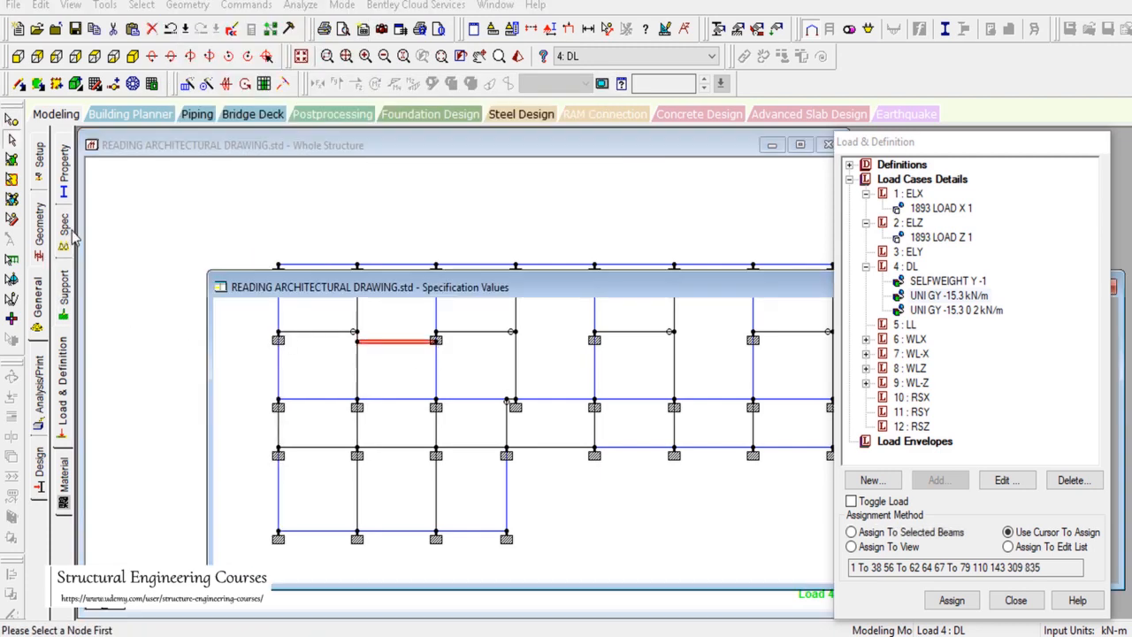
{"action": "left_click", "coordinate": [921, 281]}
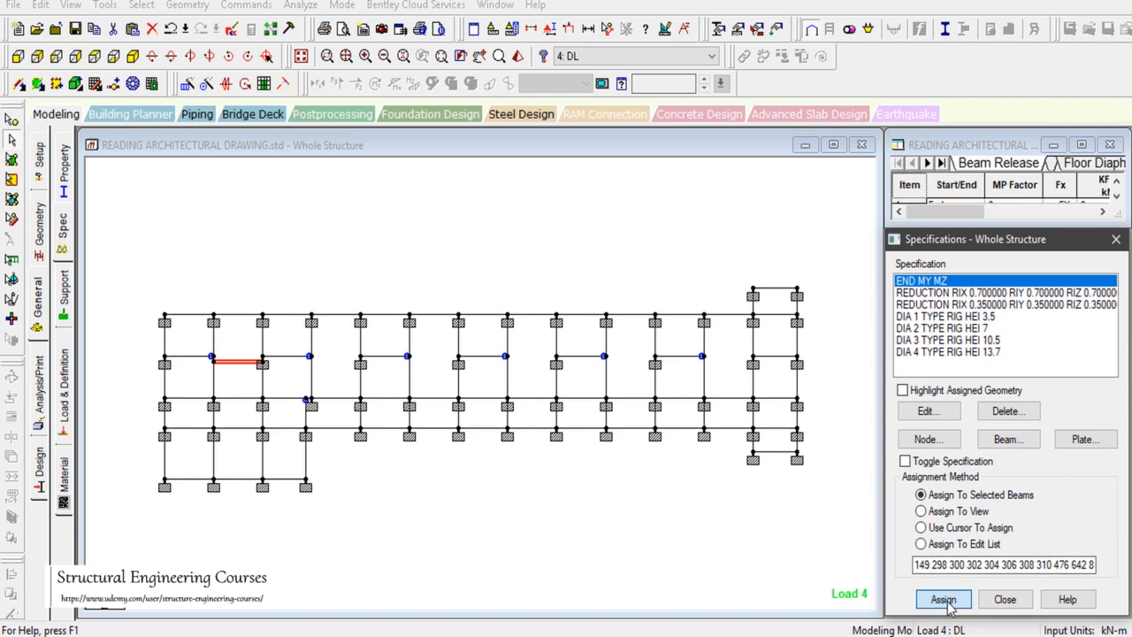
Step: Assign END MY MZ and a newly defined START MY MZ release to the new beam, then return to Load & Definition
{"action": "left_click", "coordinate": [943, 598]}
{"action": "left_click", "coordinate": [1019, 470]}
{"action": "left_click", "coordinate": [1007, 439]}
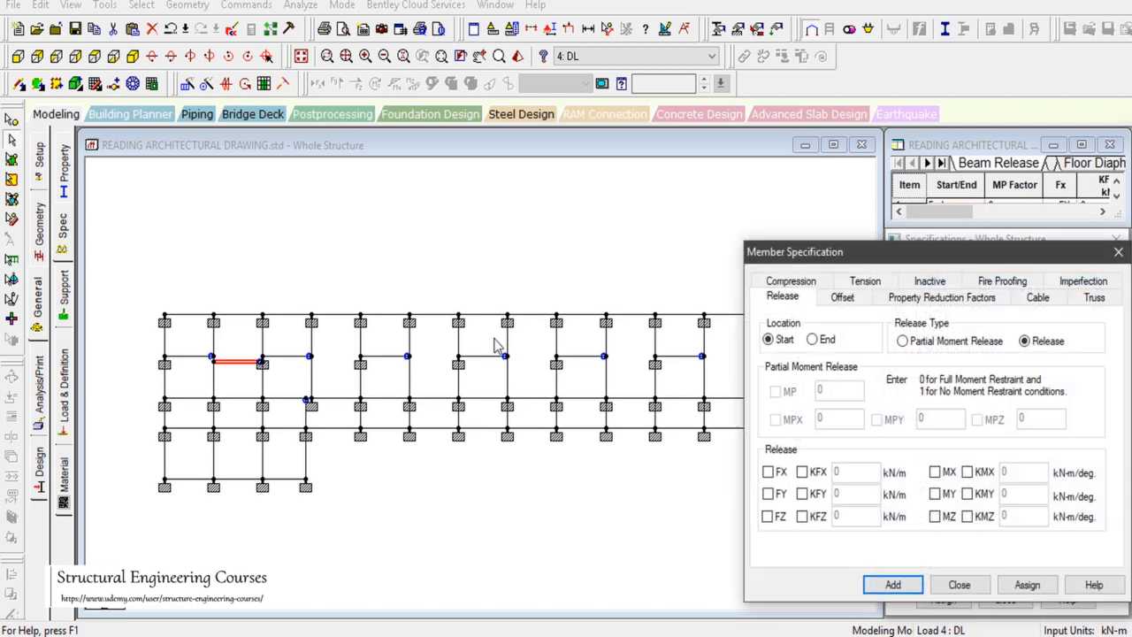
{"action": "left_click", "coordinate": [934, 493]}
{"action": "left_click", "coordinate": [934, 516]}
{"action": "left_click", "coordinate": [893, 584]}
{"action": "left_click", "coordinate": [942, 599]}
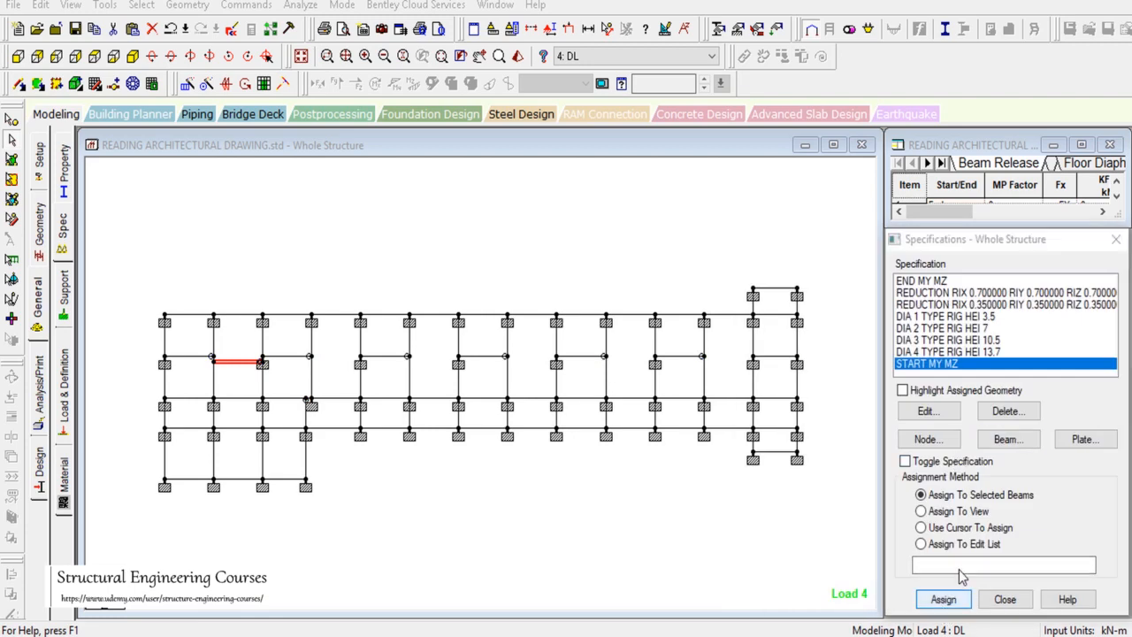
{"action": "left_click", "coordinate": [942, 468]}
{"action": "left_click", "coordinate": [64, 389]}
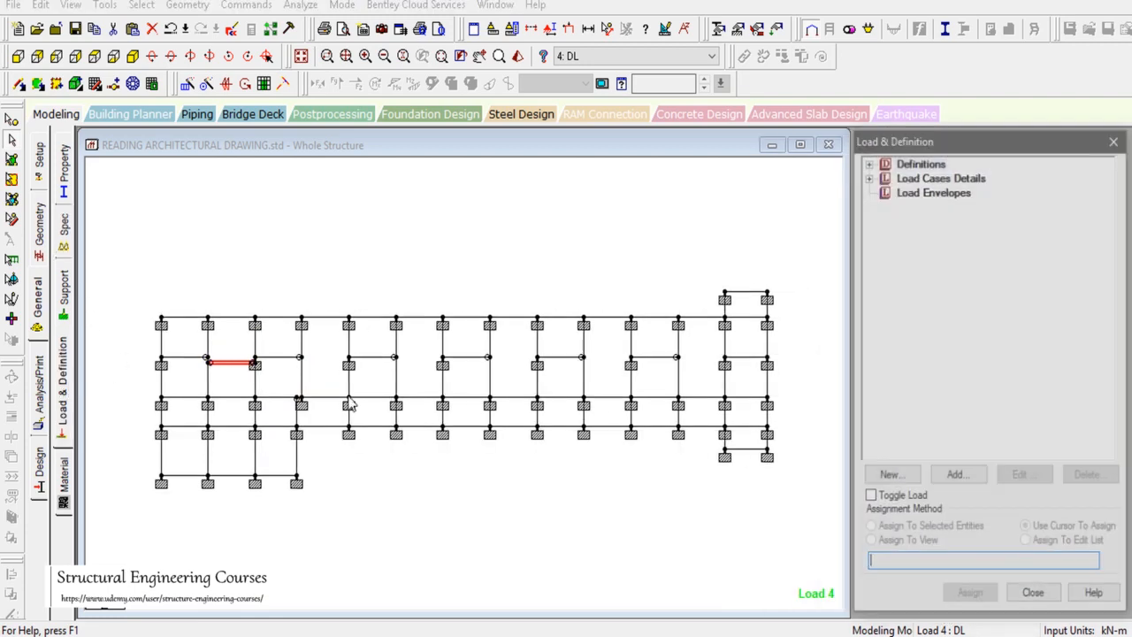
Step: Assign the DL case's UNI GY -15.3 kN/m wall load to the selected beam
{"action": "left_click", "coordinate": [867, 175]}
{"action": "left_click", "coordinate": [883, 234]}
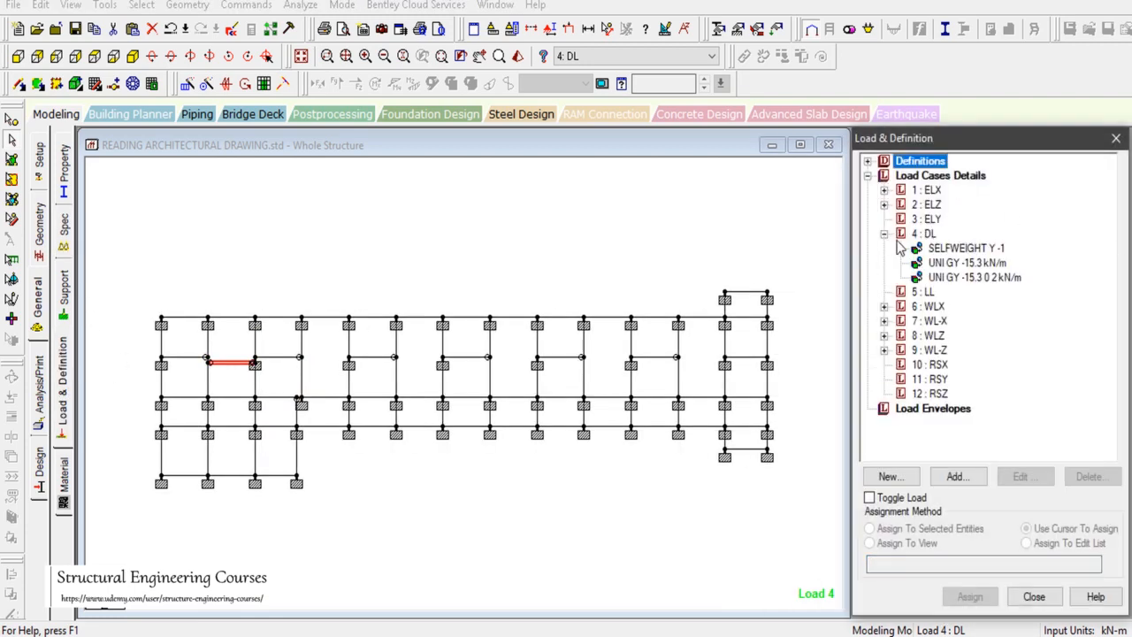
{"action": "left_click", "coordinate": [968, 265]}
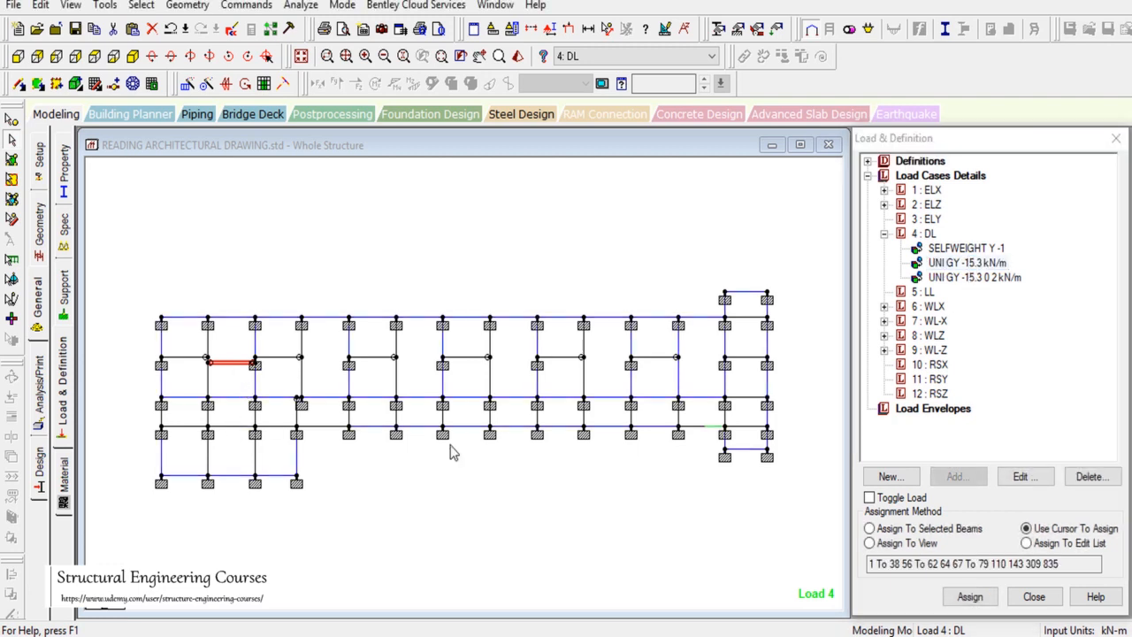
{"action": "left_click", "coordinate": [950, 533]}
{"action": "left_click", "coordinate": [970, 596]}
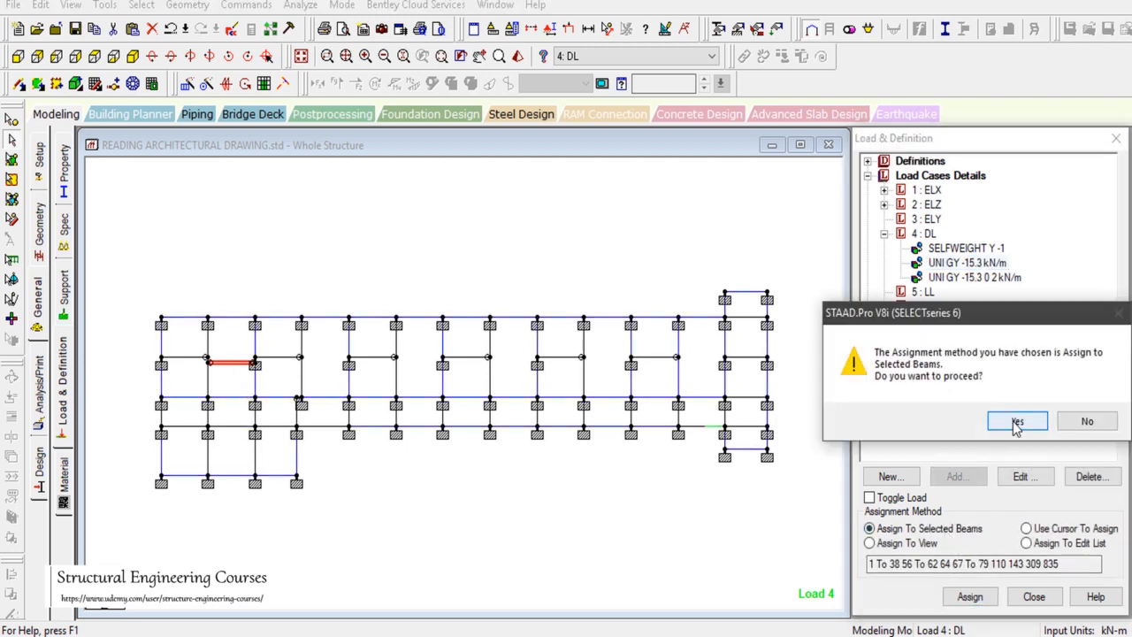
{"action": "left_click", "coordinate": [1016, 420]}
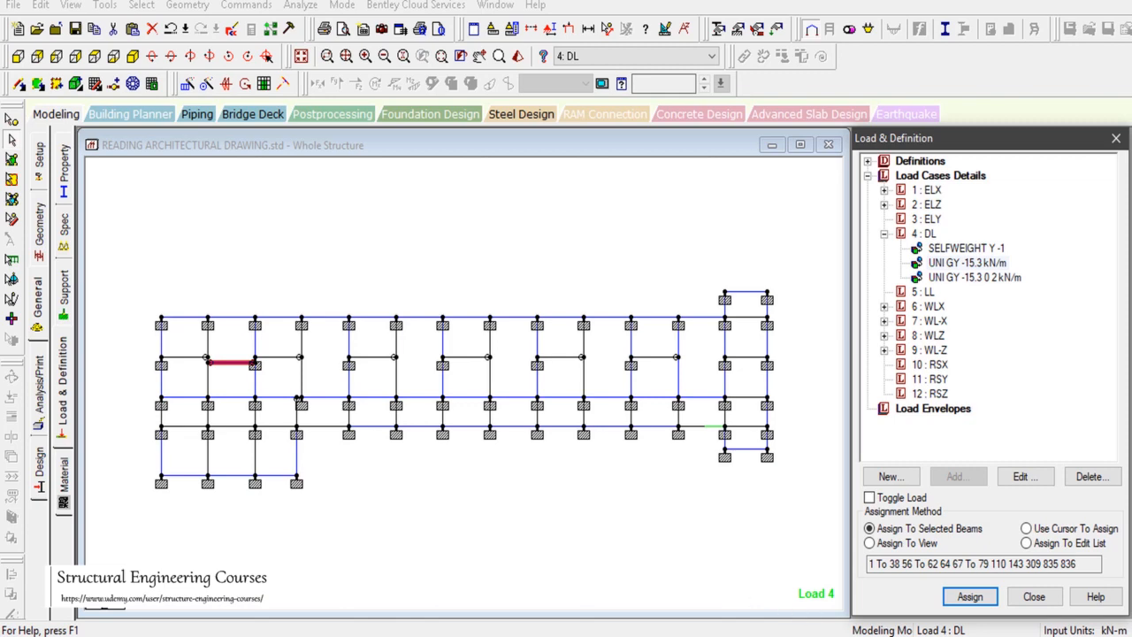
Step: Check the wall layout on the AutoCAD plan, then return to STAAD.Pro
{"action": "key", "text": "alt+Tab"}
{"action": "scroll", "coordinate": [931, 351], "scroll_direction": "down", "scroll_amount": 8}
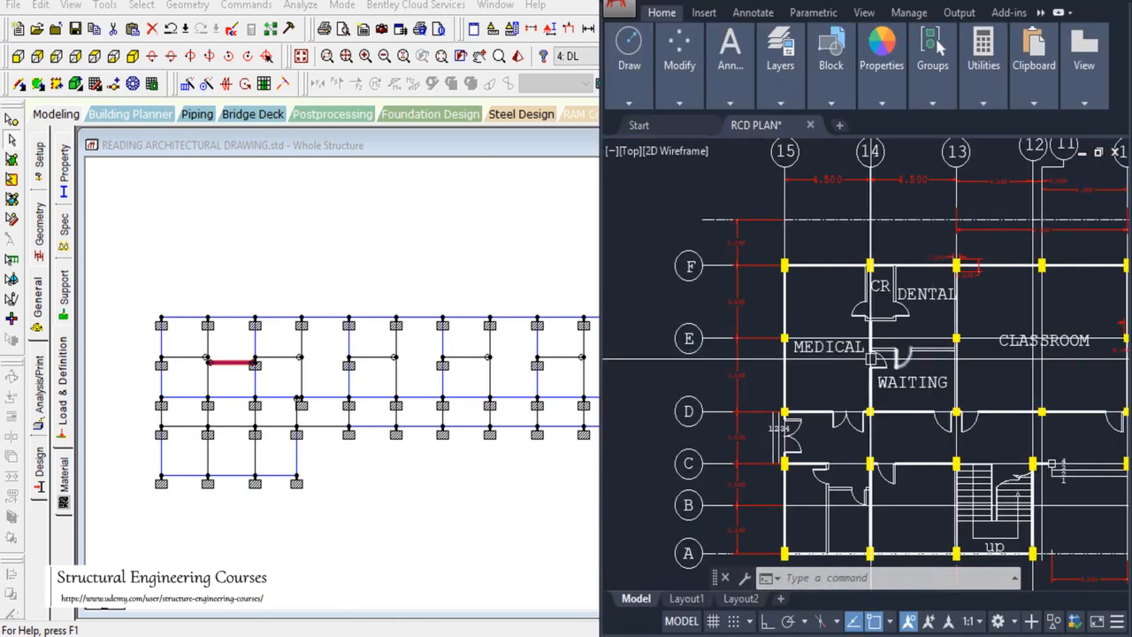
{"action": "scroll", "coordinate": [893, 292], "scroll_direction": "up", "scroll_amount": 2}
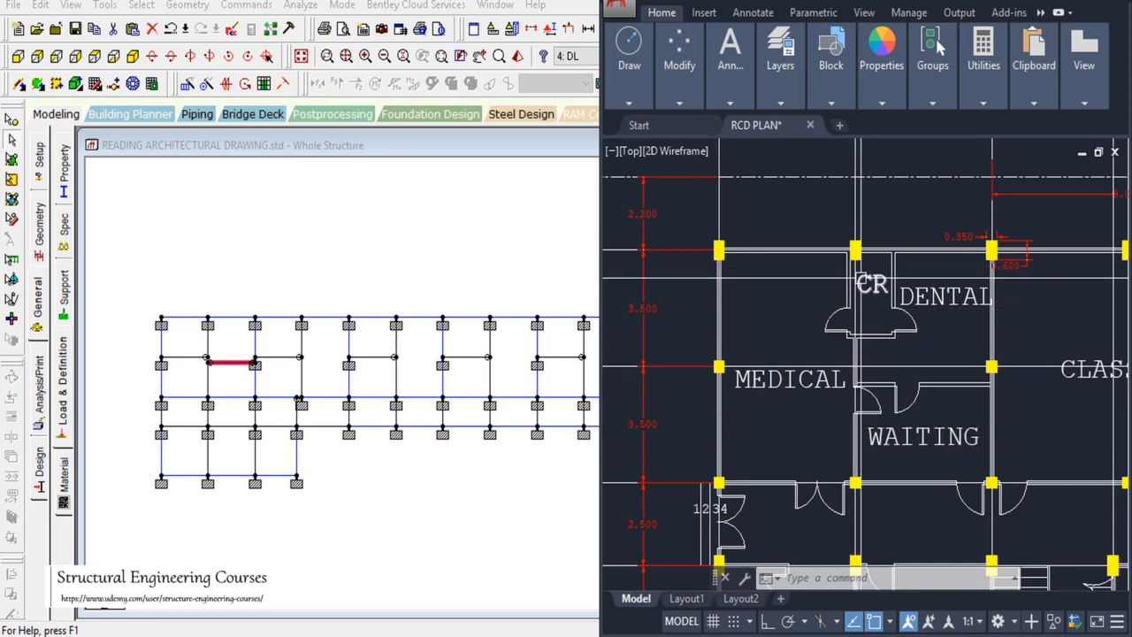
{"action": "left_click", "coordinate": [206, 357]}
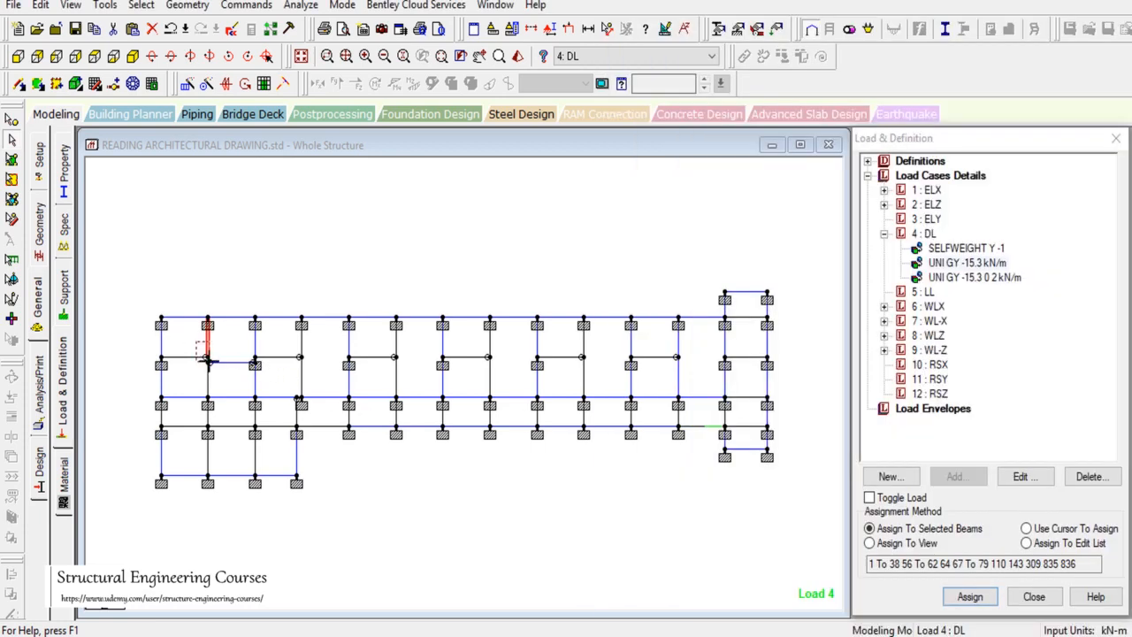
Step: Apply the -15.3 kN/m wall load to the selected beam and compare against the AutoCAD plan
{"action": "left_click", "coordinate": [970, 596]}
{"action": "left_click", "coordinate": [1013, 419]}
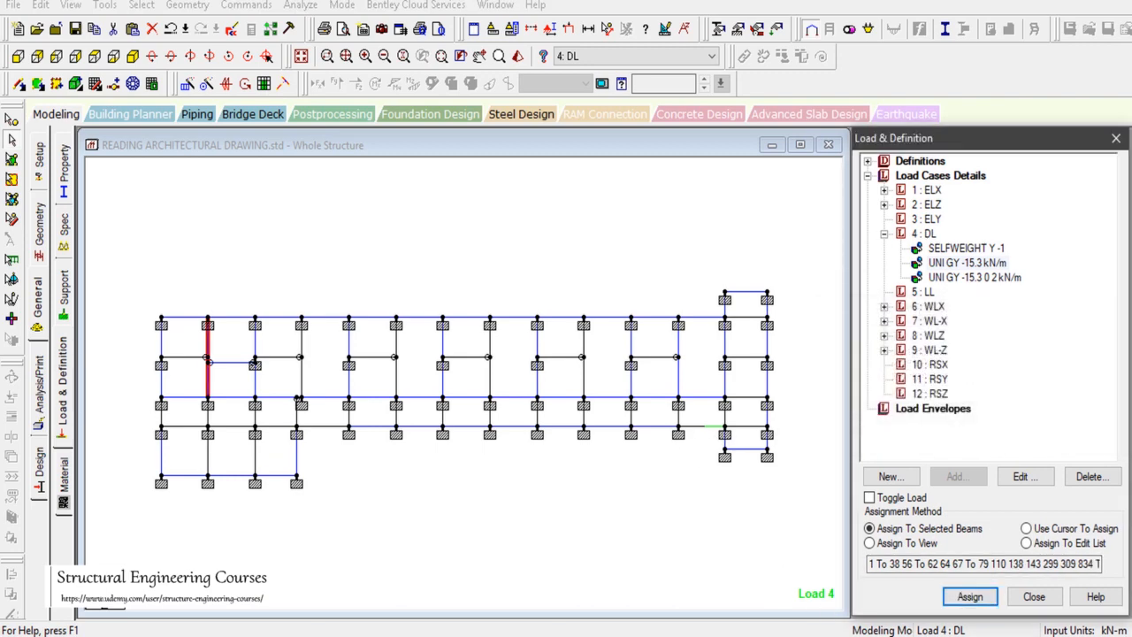
{"action": "key", "text": "alt+Tab"}
{"action": "scroll", "coordinate": [784, 362], "scroll_direction": "down", "scroll_amount": 2}
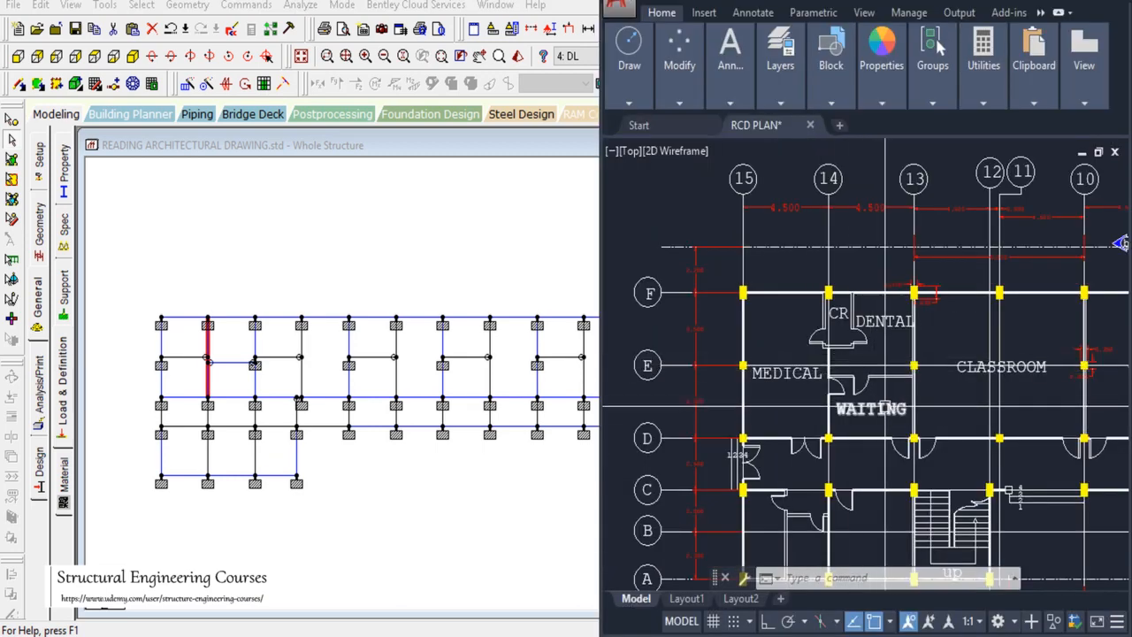
{"action": "scroll", "coordinate": [817, 334], "scroll_direction": "down", "scroll_amount": 2}
{"action": "scroll", "coordinate": [904, 401], "scroll_direction": "up", "scroll_amount": 2}
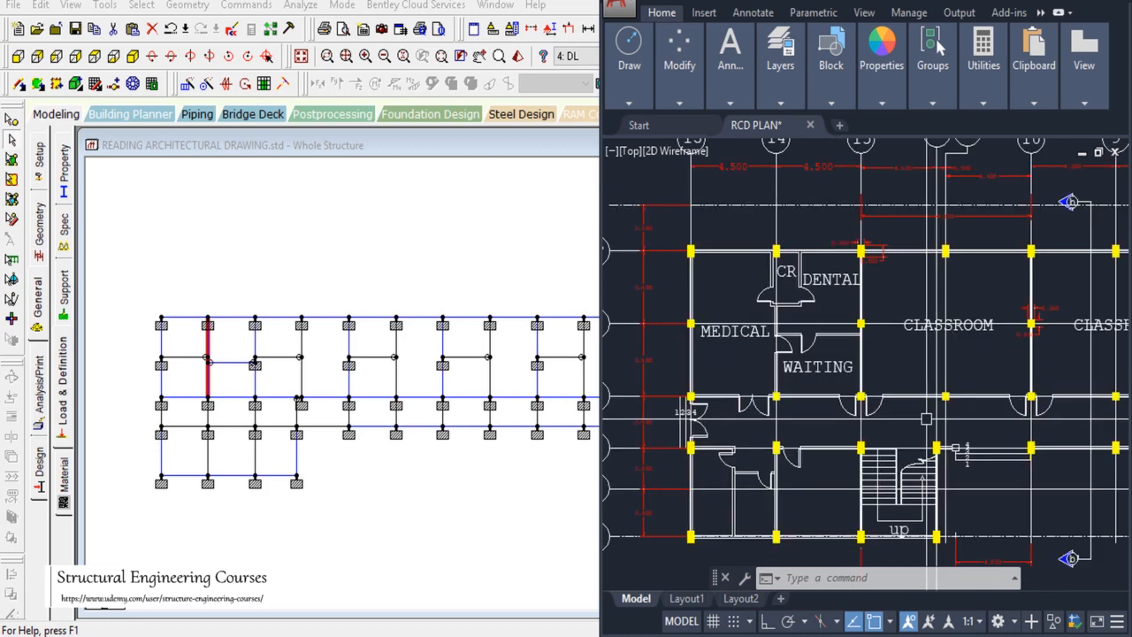
{"action": "scroll", "coordinate": [778, 380], "scroll_direction": "down", "scroll_amount": 2}
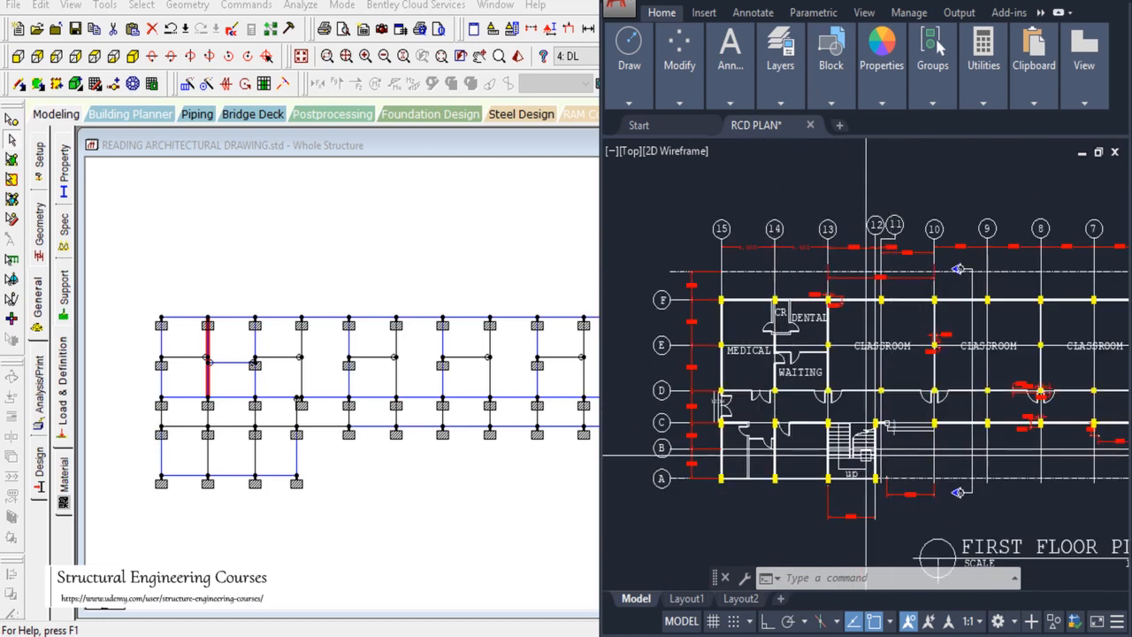
{"action": "scroll", "coordinate": [769, 478], "scroll_direction": "up", "scroll_amount": 2}
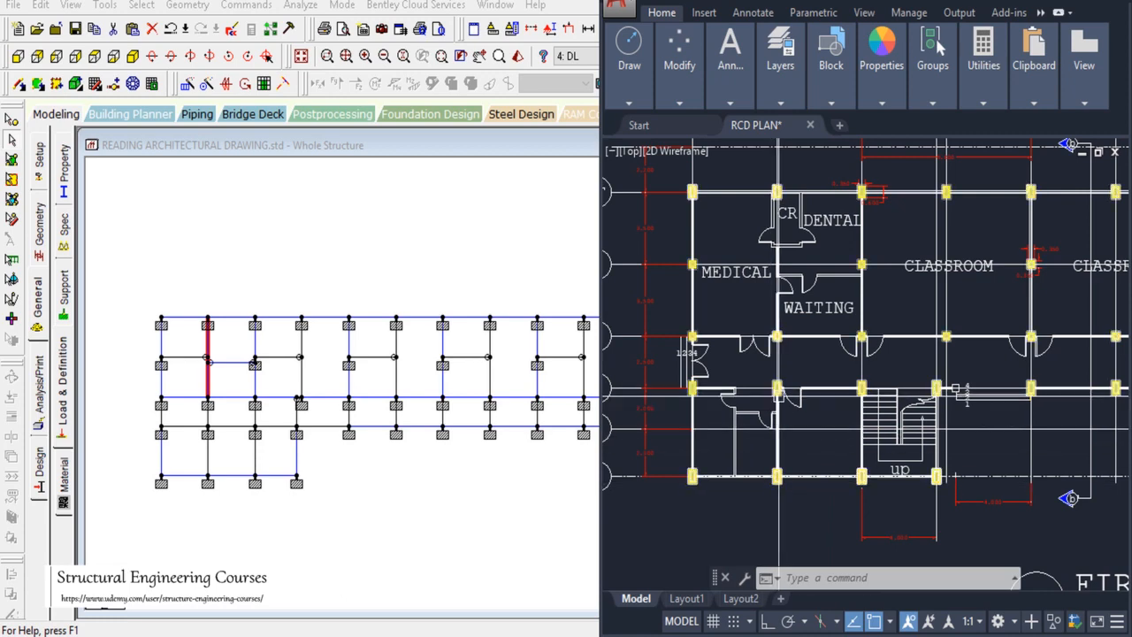
Step: Select the lower-left bay wall beams 52 and 53 and assign them the -15.3 kN/m load
{"action": "left_click", "coordinate": [186, 430]}
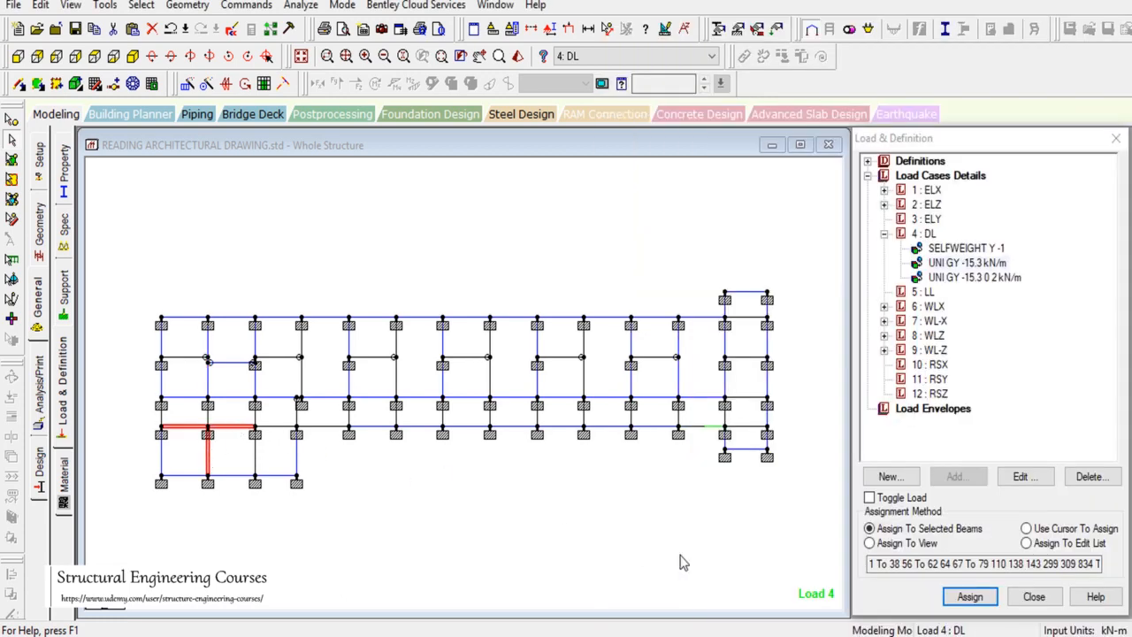
{"action": "key", "text": "alt+Tab"}
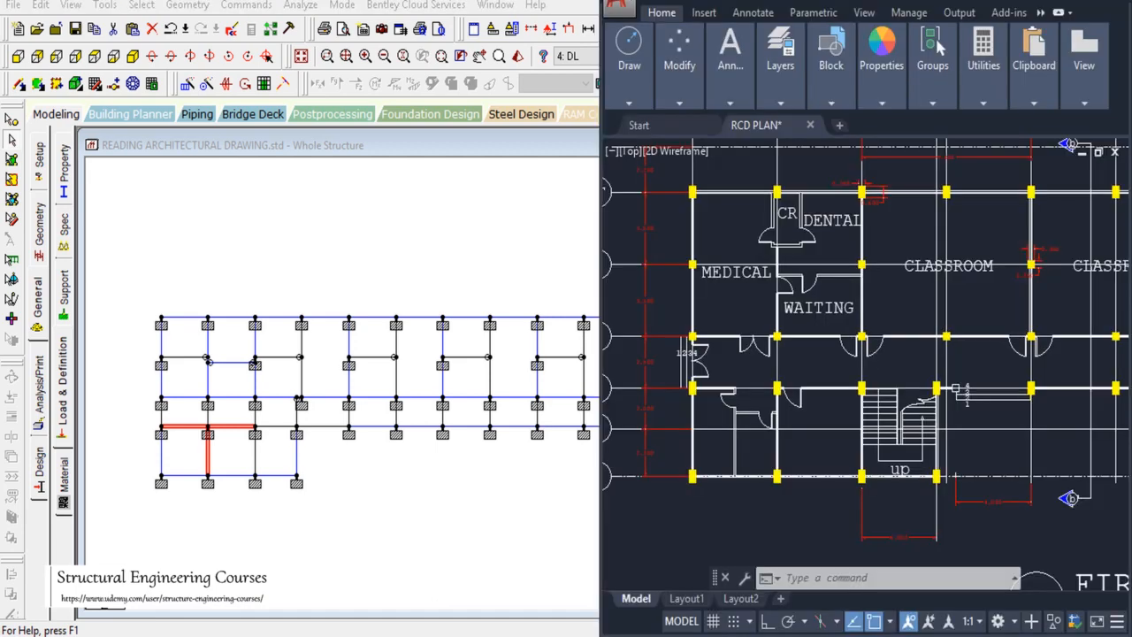
{"action": "key", "text": "alt+Tab"}
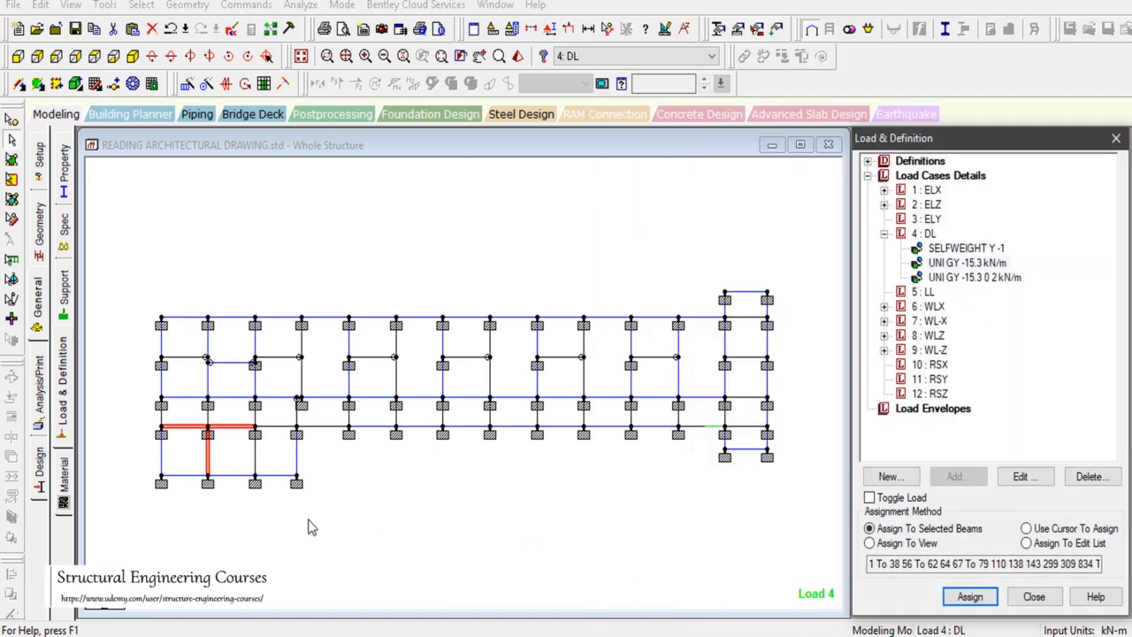
{"action": "left_click", "coordinate": [257, 455], "text": "ctrl"}
{"action": "left_click", "coordinate": [959, 593]}
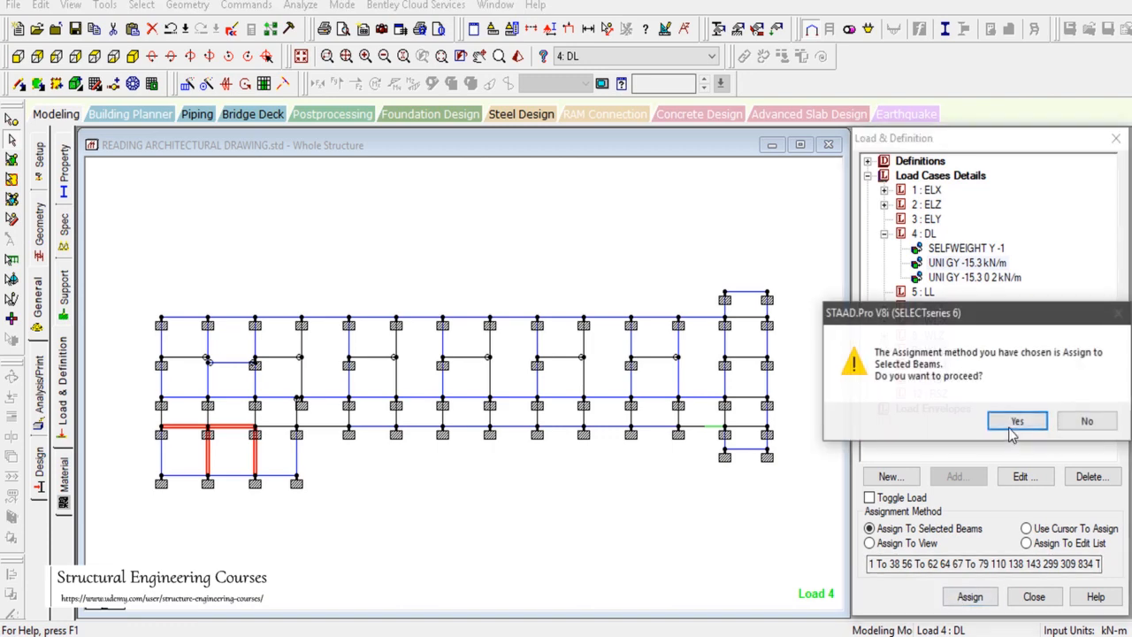
{"action": "left_click", "coordinate": [1012, 425]}
Step: Compare the lower-left bay with the AutoCAD plan, then open the Geometry menu
{"action": "key", "text": "alt+Tab"}
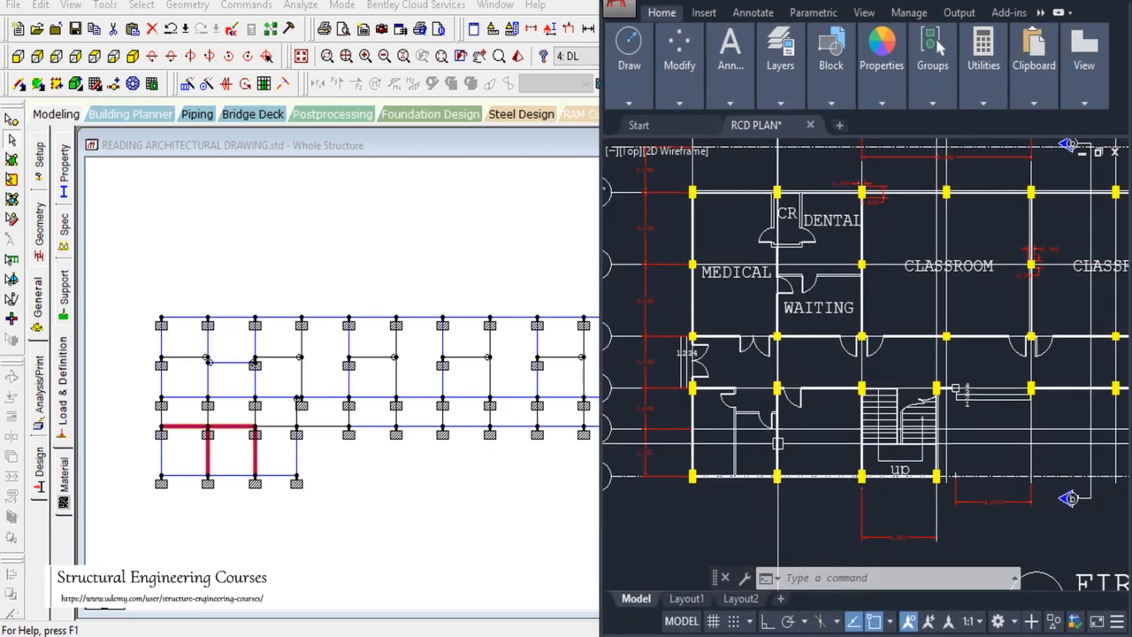
{"action": "left_click", "coordinate": [249, 231]}
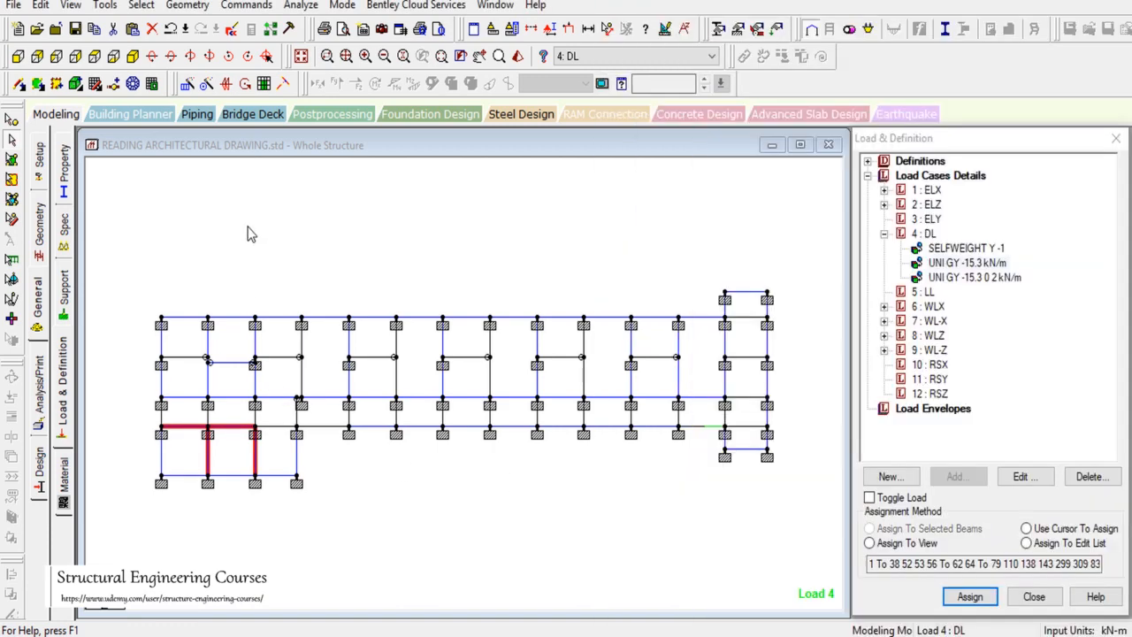
{"action": "left_click", "coordinate": [186, 7]}
Step: Add a beam between the midpoints of the lower-left bay's two horizontal beams
{"action": "mouse_move", "coordinate": [203, 86]}
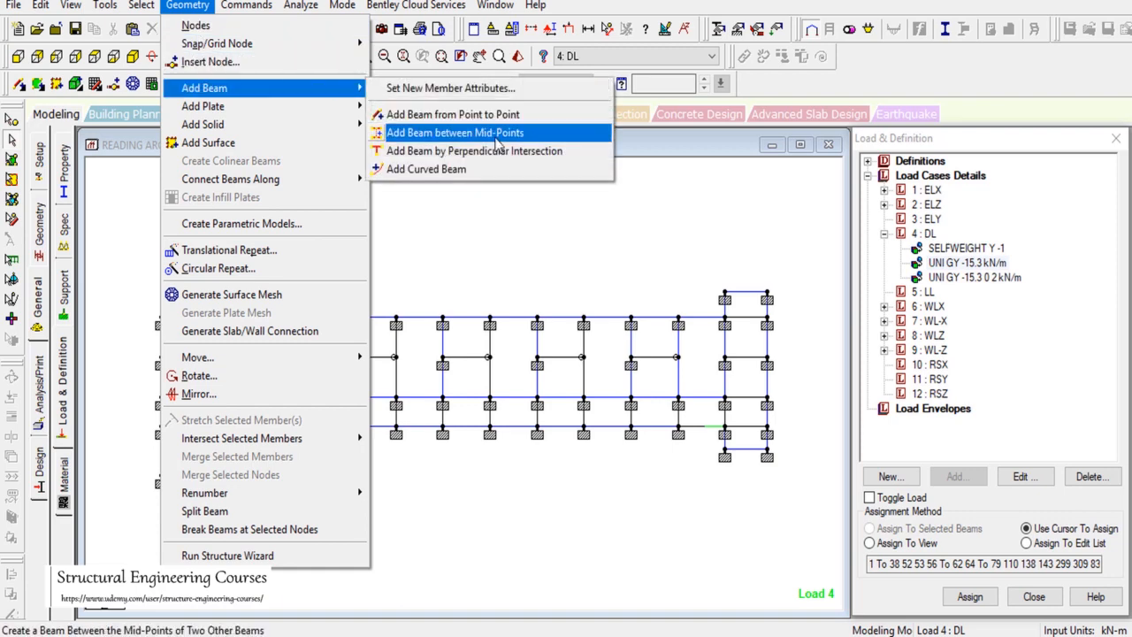
{"action": "left_click", "coordinate": [424, 132]}
{"action": "left_click", "coordinate": [191, 427]}
{"action": "left_click", "coordinate": [185, 476]}
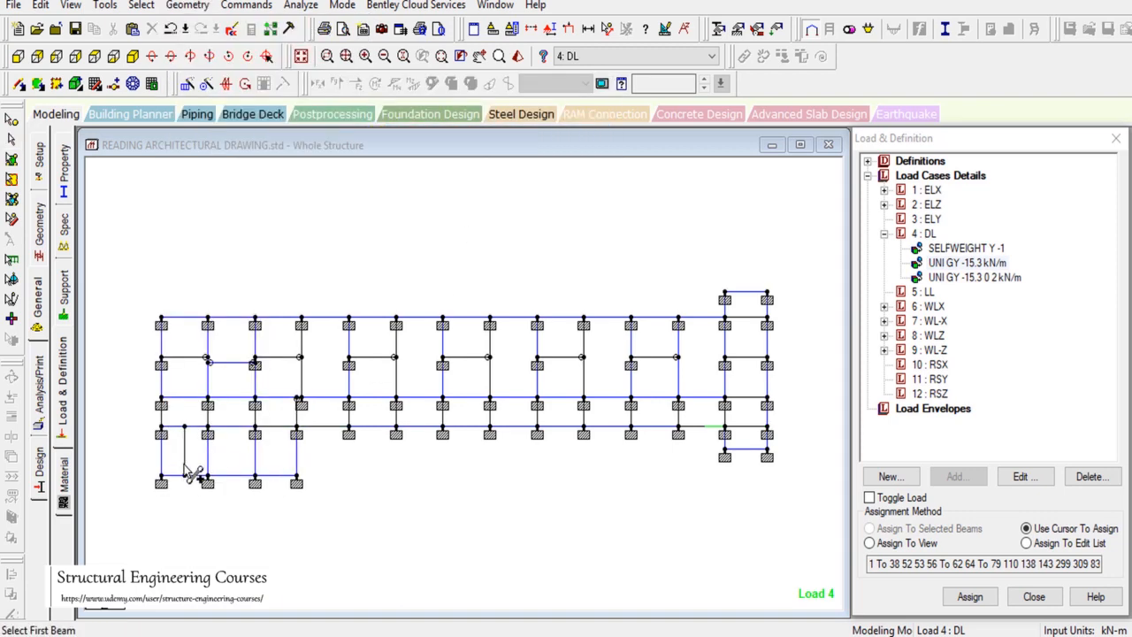
Step: Assign the UNI GY -15.3 kN/m DL wall load to the new midpoint beam
{"action": "left_click", "coordinate": [968, 262]}
{"action": "left_click", "coordinate": [924, 528]}
{"action": "left_click", "coordinate": [970, 596]}
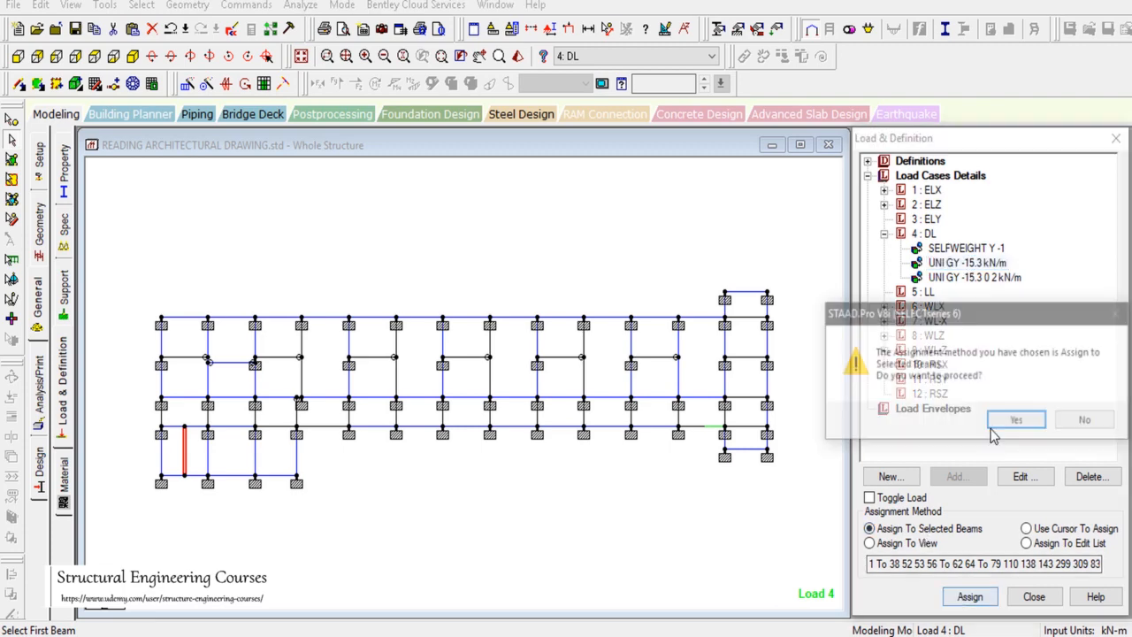
{"action": "left_click", "coordinate": [940, 348]}
{"action": "left_click", "coordinate": [856, 635]}
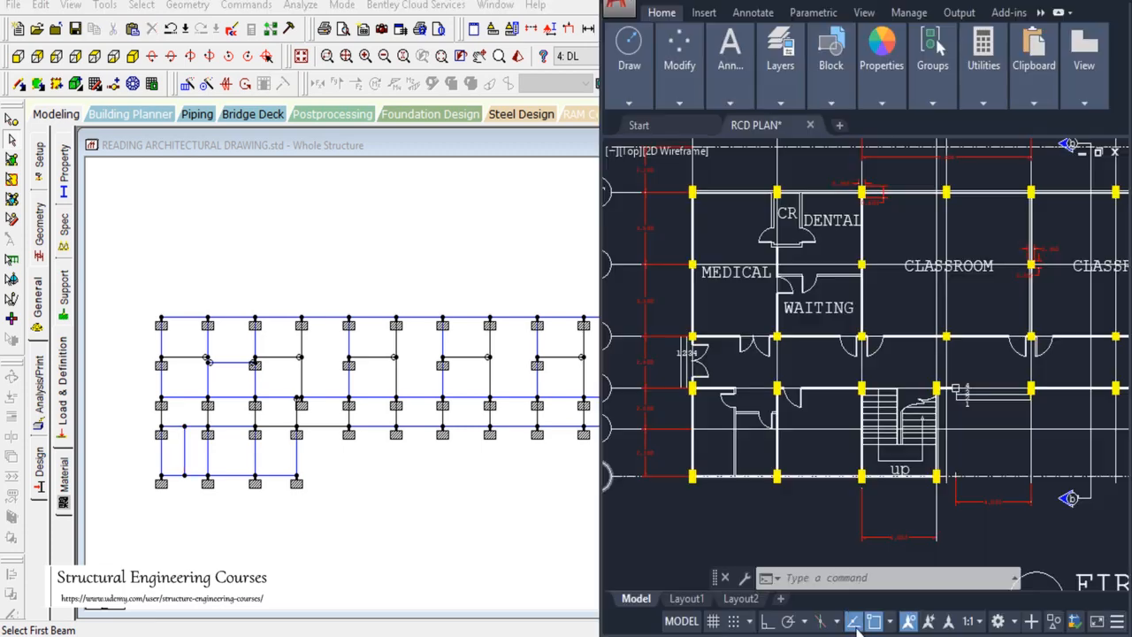
Step: Zoom around the AutoCAD first-floor plan reviewing walls by rooms, stairs and ramps, then return to STAAD.Pro
{"action": "scroll", "coordinate": [759, 420], "scroll_direction": "down", "scroll_amount": 4}
{"action": "scroll", "coordinate": [758, 420], "scroll_direction": "up", "scroll_amount": 4}
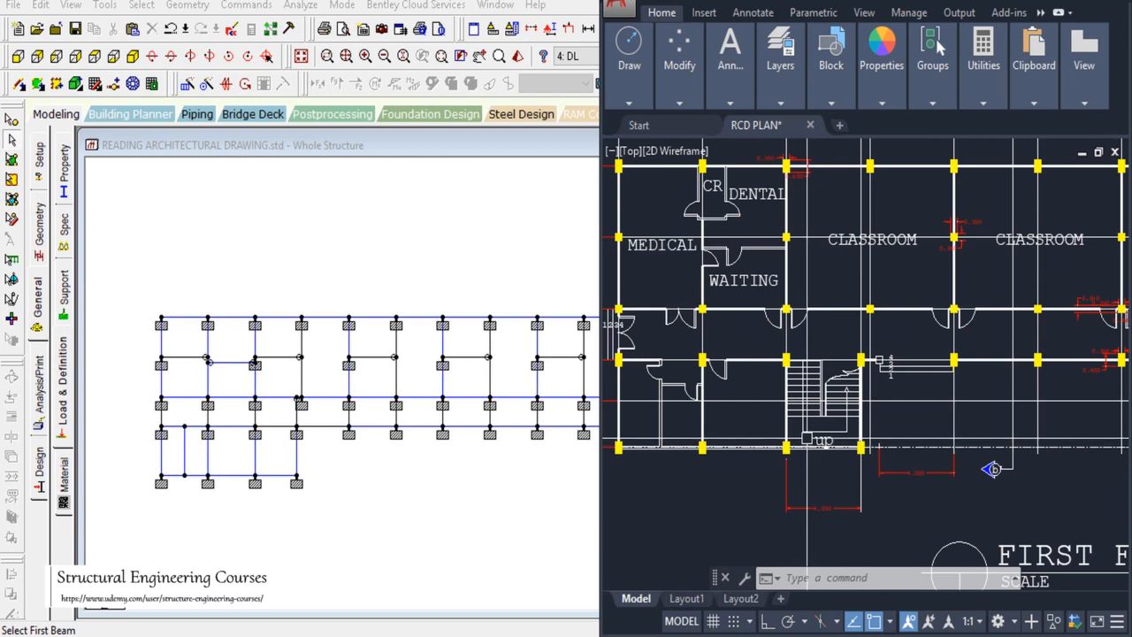
{"action": "scroll", "coordinate": [993, 469], "scroll_direction": "down", "scroll_amount": 5}
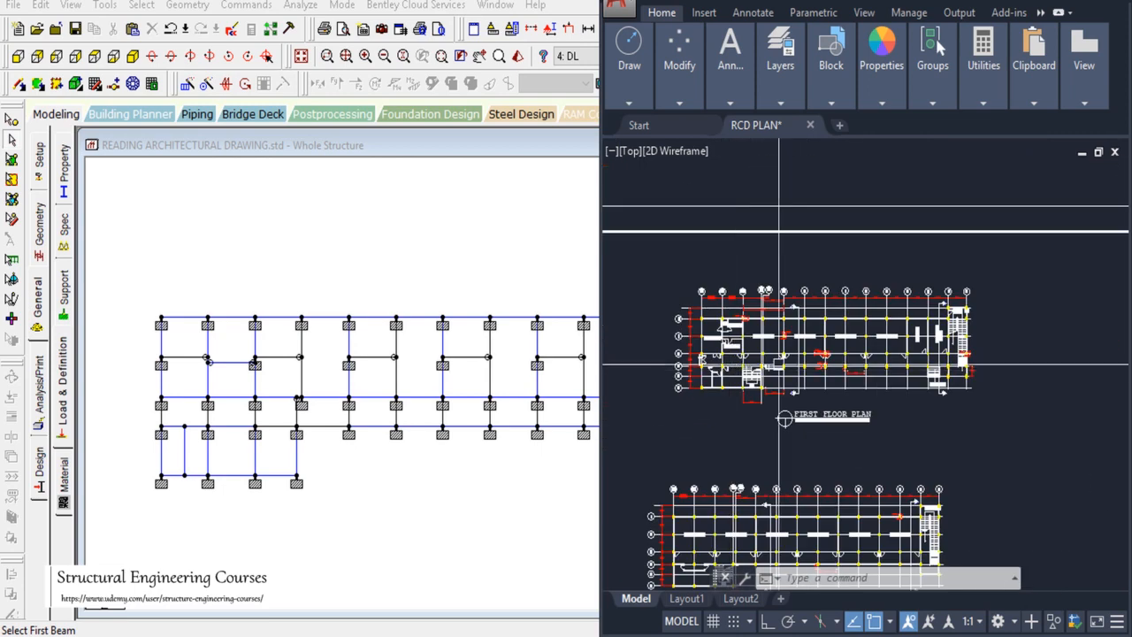
{"action": "scroll", "coordinate": [970, 446], "scroll_direction": "up", "scroll_amount": 6}
{"action": "scroll", "coordinate": [965, 378], "scroll_direction": "down", "scroll_amount": 3}
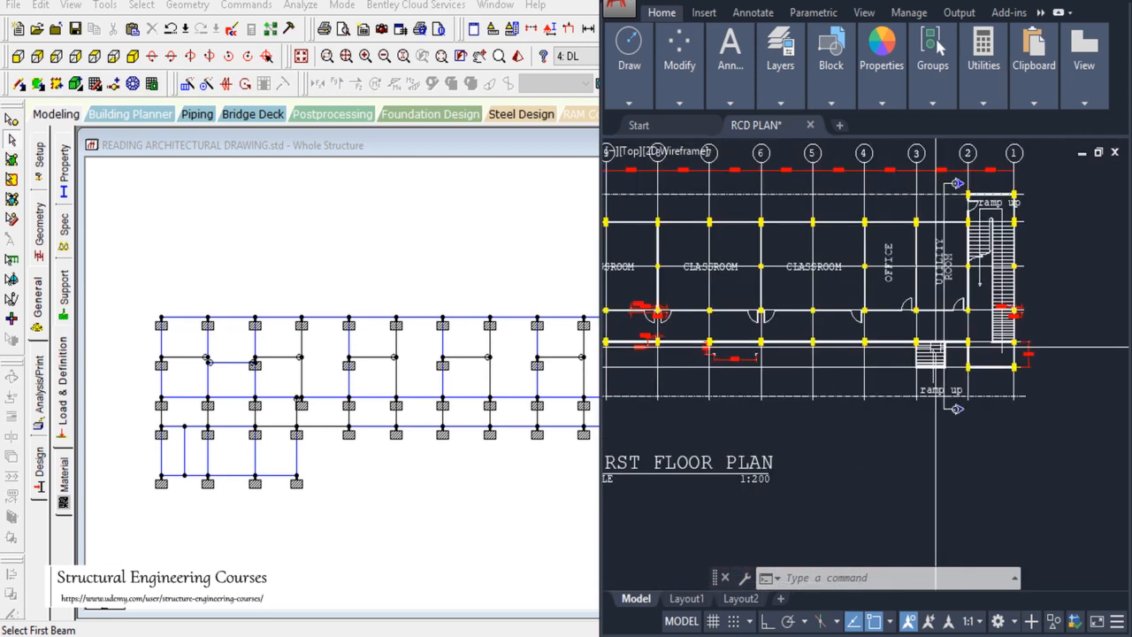
{"action": "scroll", "coordinate": [970, 288], "scroll_direction": "up", "scroll_amount": 3}
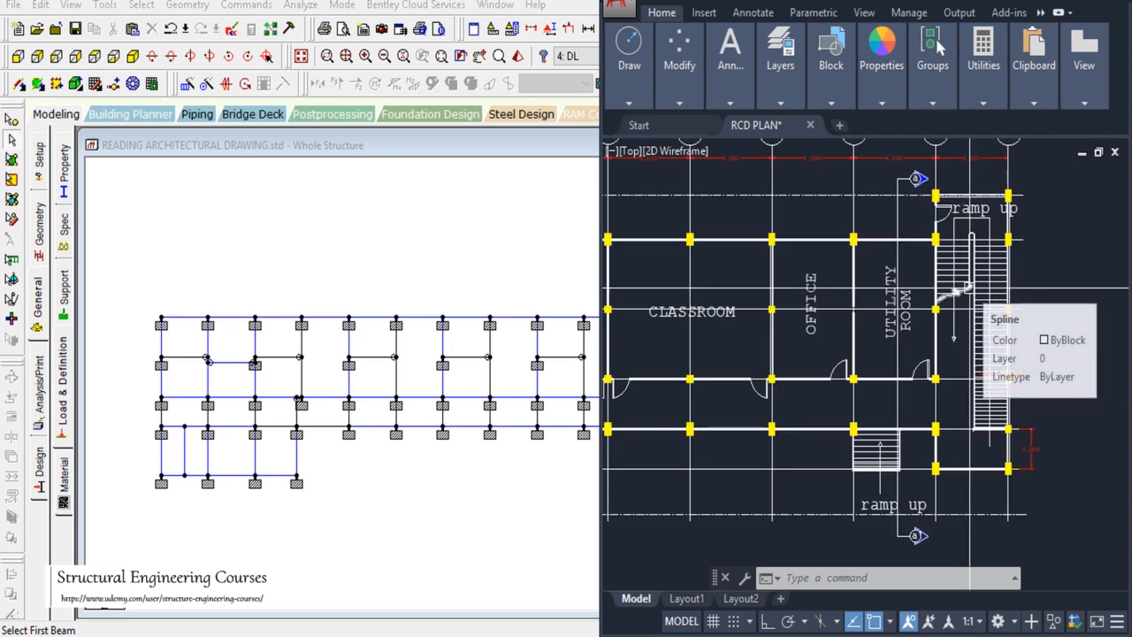
{"action": "scroll", "coordinate": [884, 283], "scroll_direction": "down", "scroll_amount": 3}
{"action": "scroll", "coordinate": [882, 274], "scroll_direction": "up", "scroll_amount": 3}
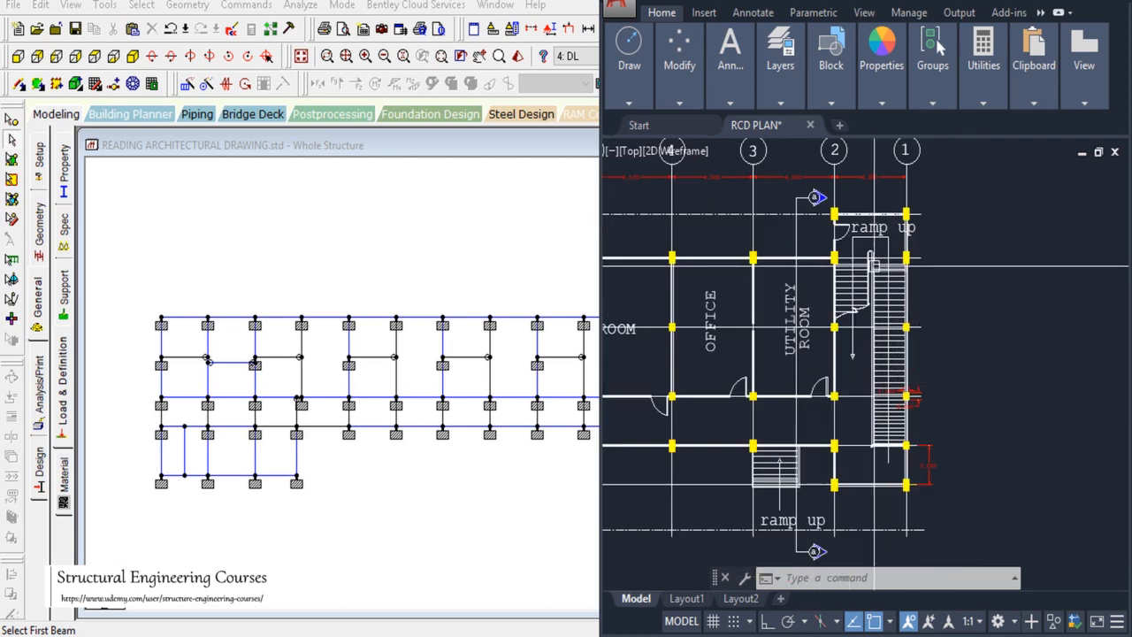
{"action": "scroll", "coordinate": [881, 274], "scroll_direction": "down", "scroll_amount": 3}
{"action": "scroll", "coordinate": [646, 287], "scroll_direction": "up", "scroll_amount": 3}
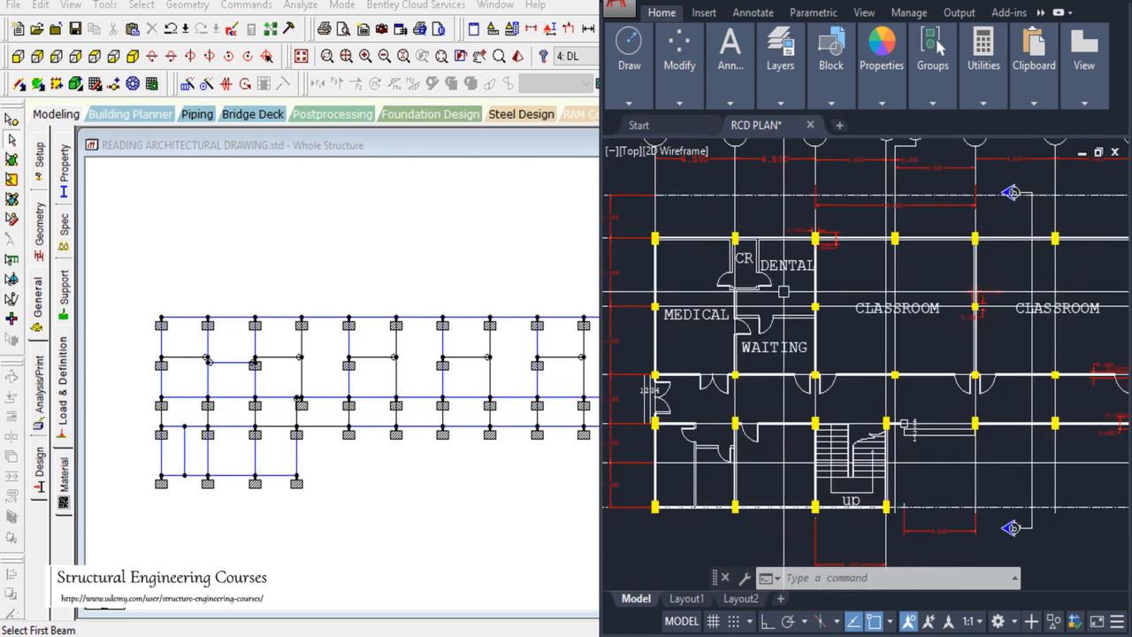
{"action": "scroll", "coordinate": [672, 309], "scroll_direction": "down", "scroll_amount": 3}
{"action": "scroll", "coordinate": [777, 371], "scroll_direction": "up", "scroll_amount": 3}
{"action": "scroll", "coordinate": [777, 371], "scroll_direction": "down", "scroll_amount": 3}
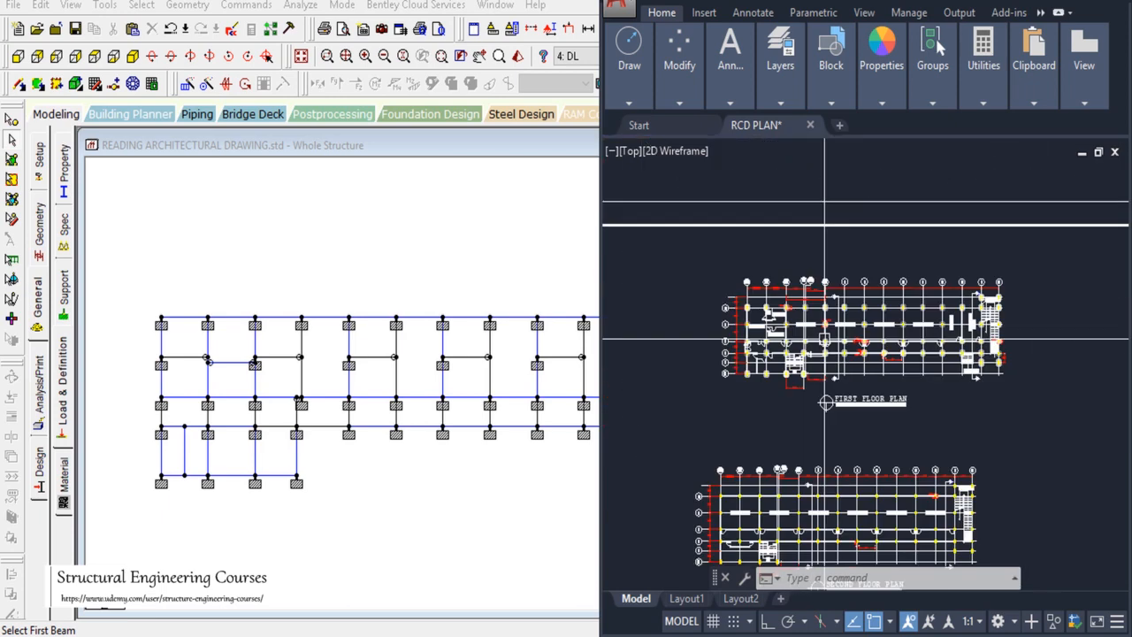
{"action": "left_click", "coordinate": [225, 201]}
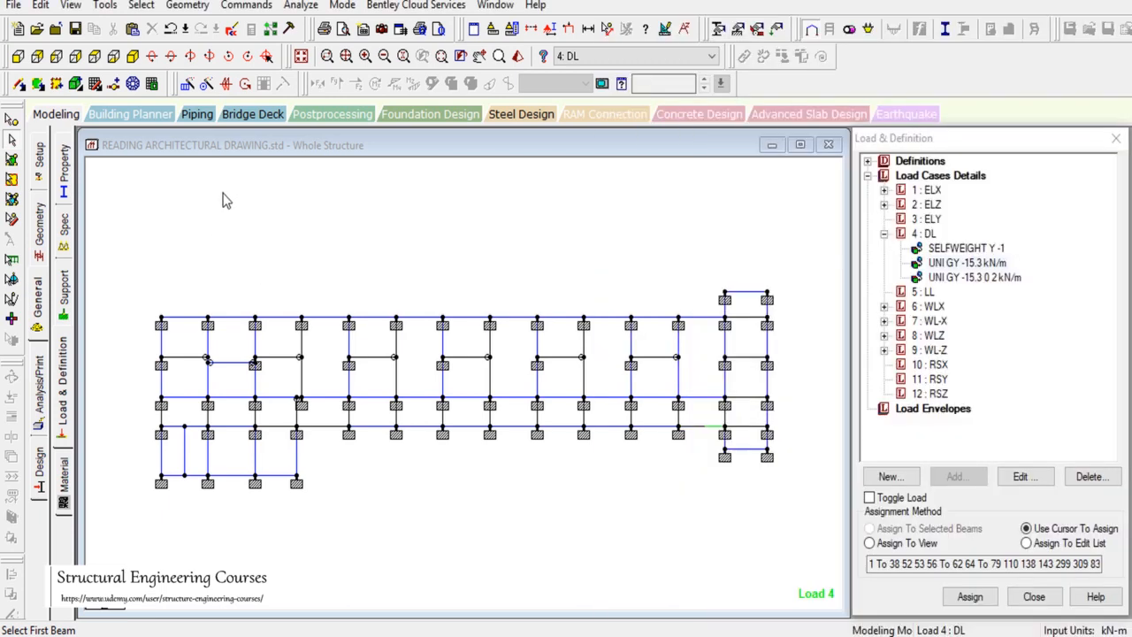
Step: Inspect the DL wall loads in isometric view with the whole structure displayed
{"action": "left_click", "coordinate": [132, 56]}
{"action": "left_click_drag", "start_coordinate": [377, 250], "coordinate": [462, 300]}
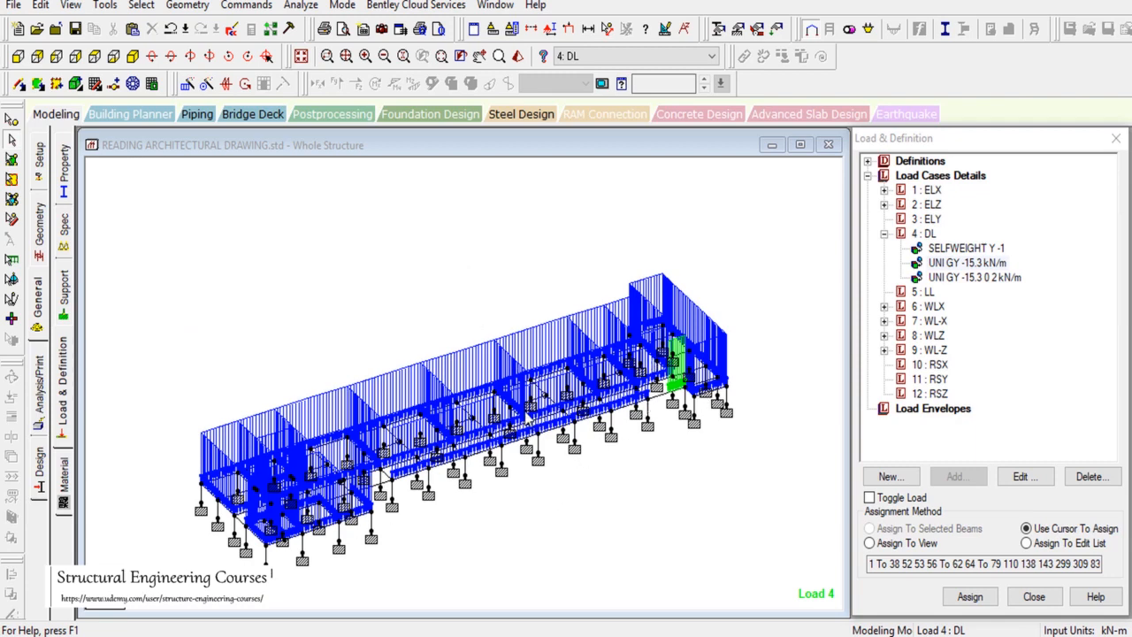
{"action": "left_click_drag", "start_coordinate": [214, 203], "coordinate": [310, 278]}
{"action": "key", "text": "ctrl+a"}
{"action": "left_click", "coordinate": [301, 59]}
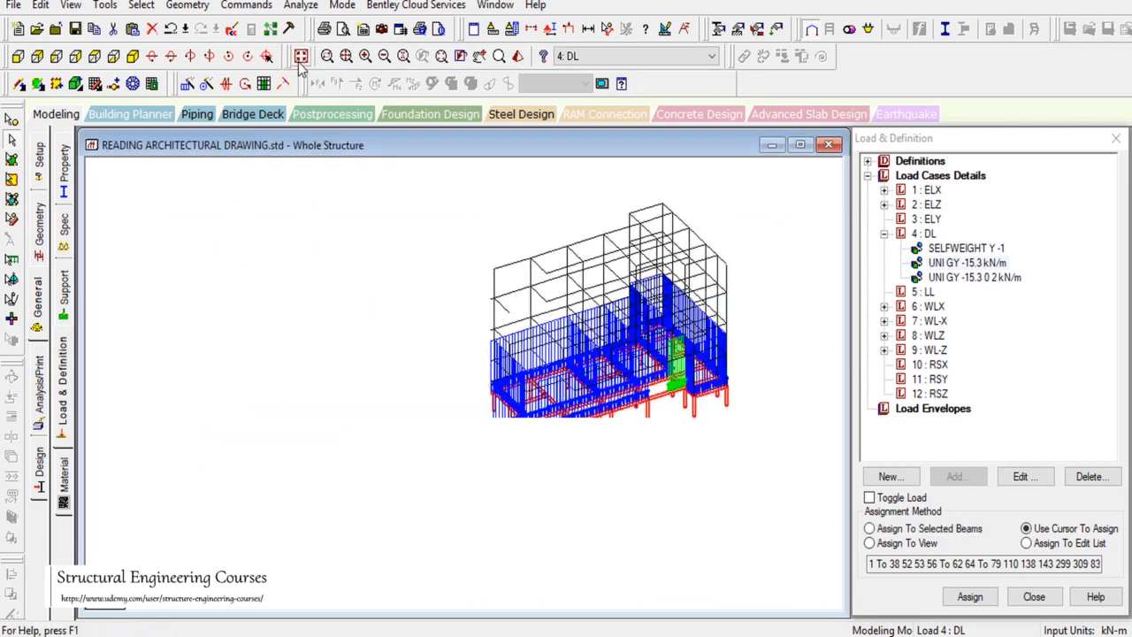
Step: Select the first-floor beam line and member 124 in front view, then display only the selected objects
{"action": "left_click", "coordinate": [17, 59]}
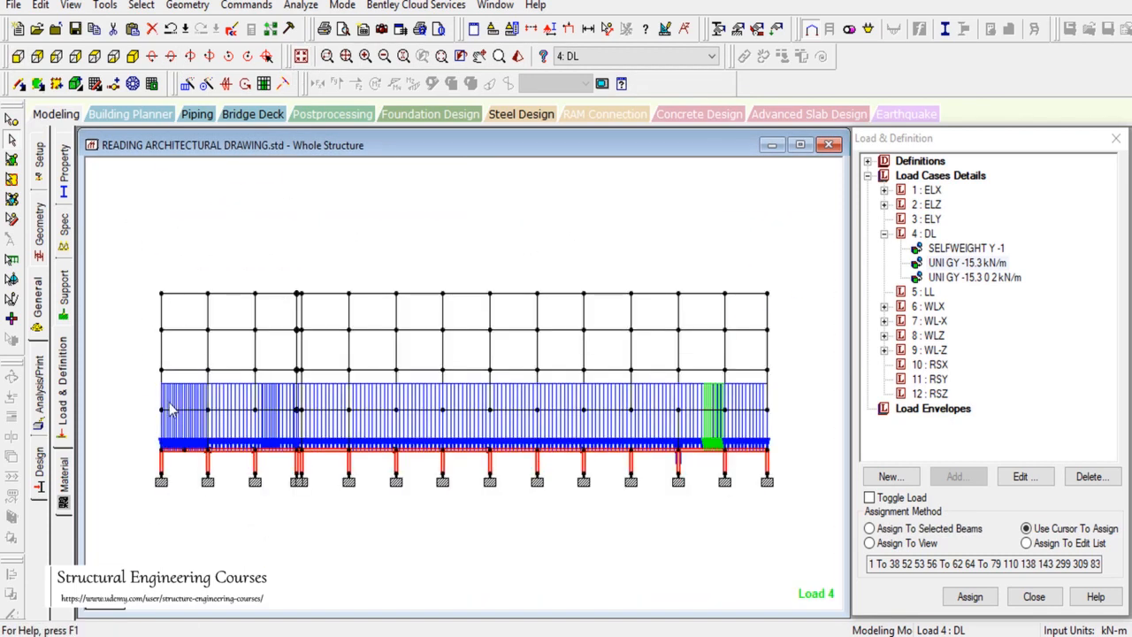
{"action": "left_click_drag", "start_coordinate": [151, 405], "coordinate": [819, 417]}
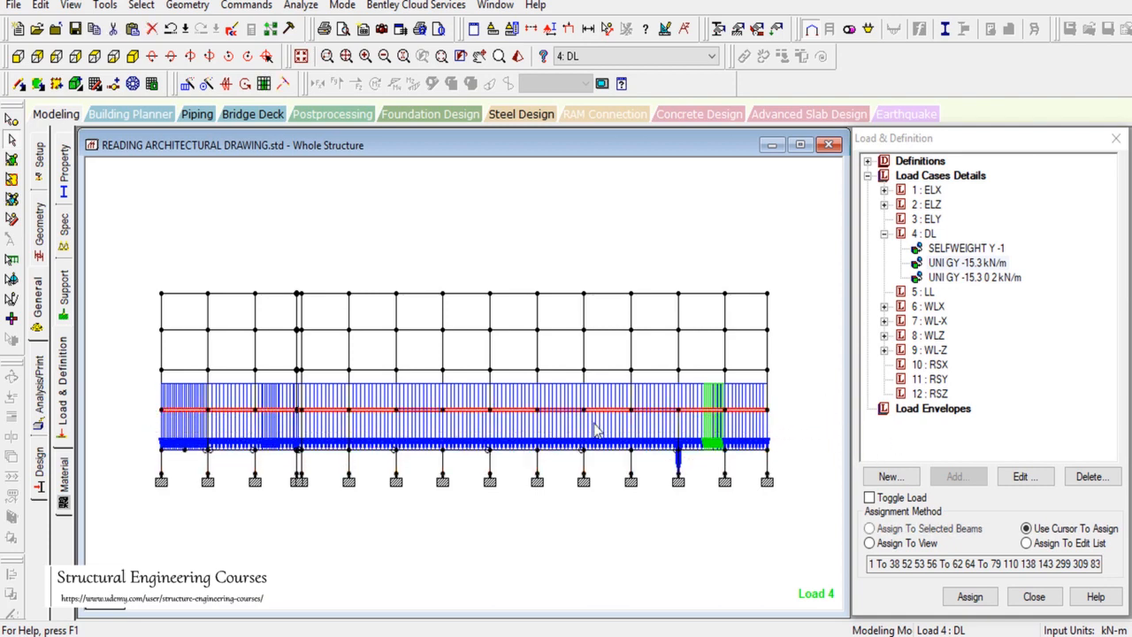
{"action": "left_click", "coordinate": [682, 475]}
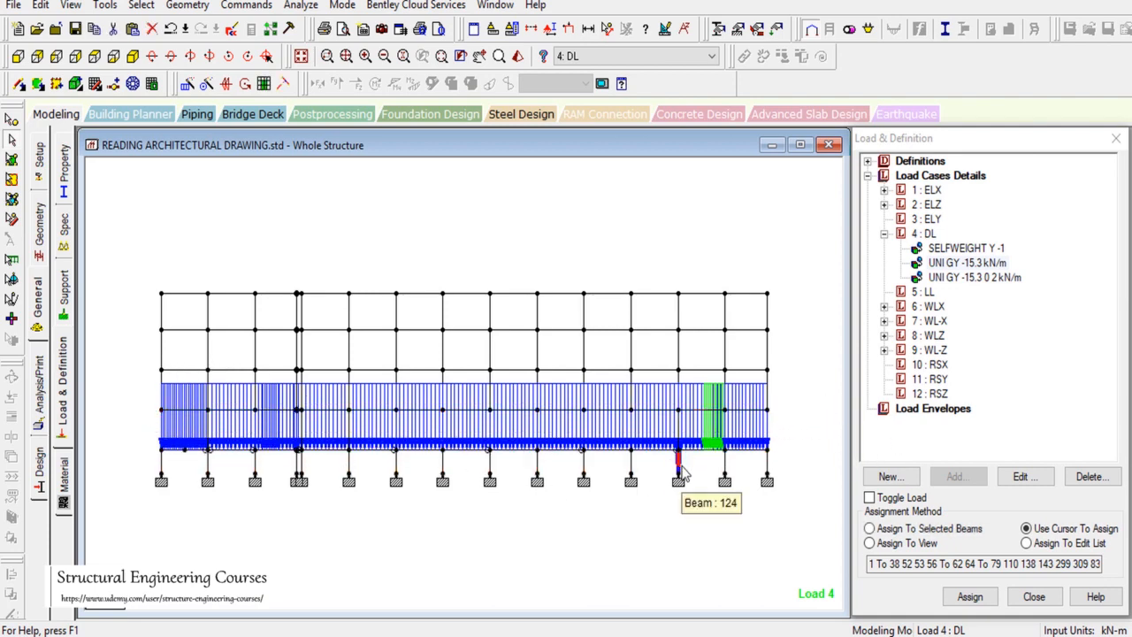
{"action": "left_click", "coordinate": [118, 58]}
{"action": "left_click", "coordinate": [133, 56]}
{"action": "scroll", "coordinate": [691, 394], "scroll_direction": "up", "scroll_amount": 1}
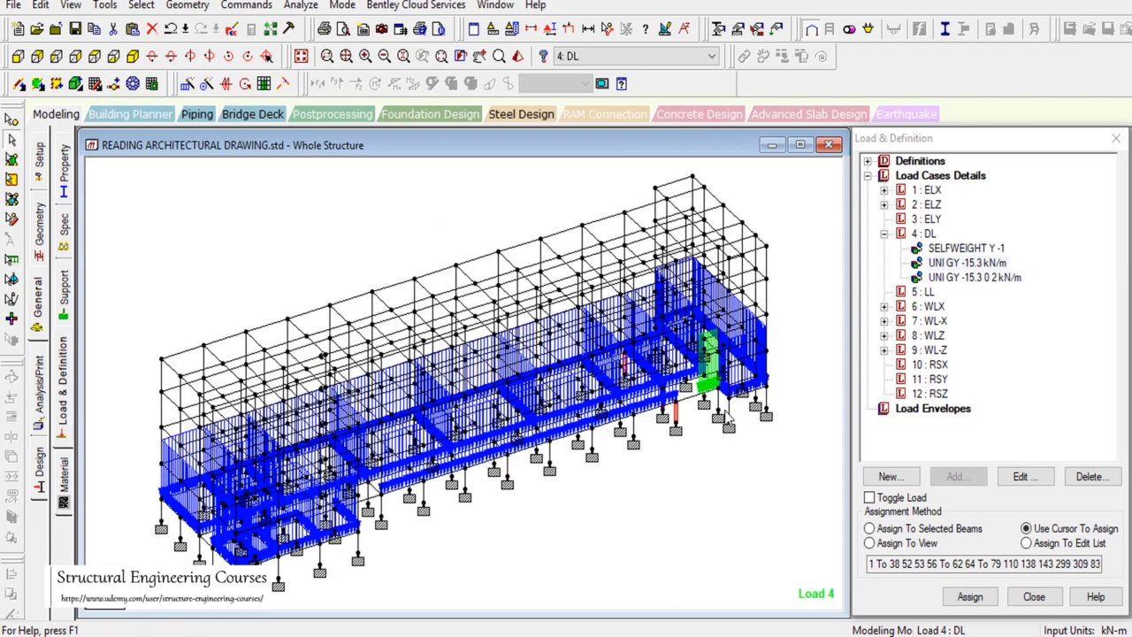
{"action": "scroll", "coordinate": [729, 422], "scroll_direction": "up", "scroll_amount": 2}
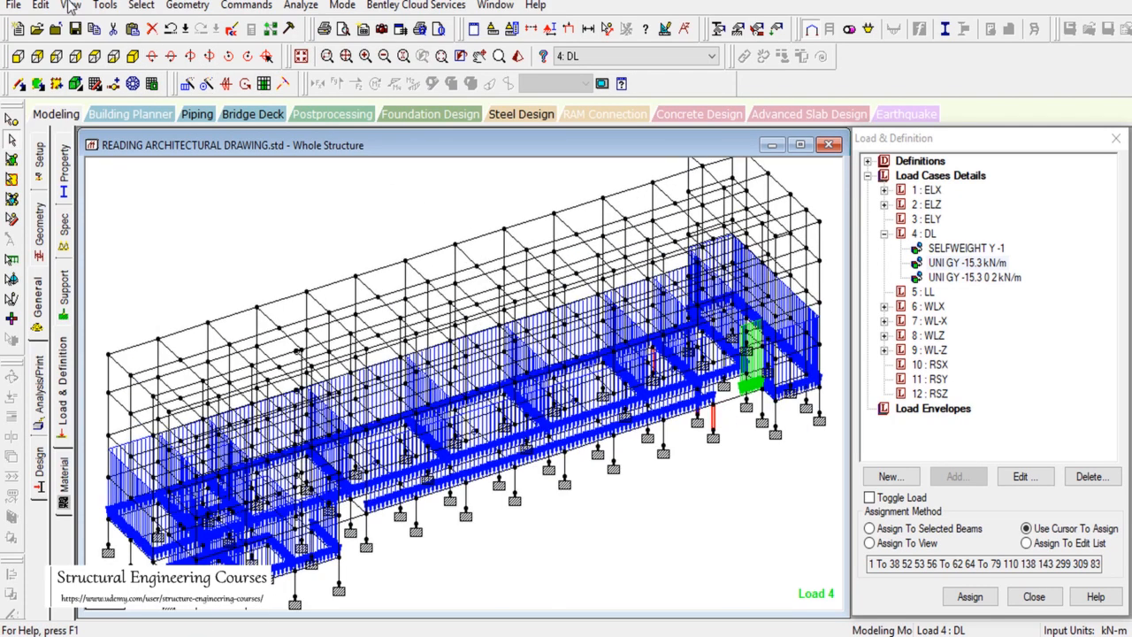
{"action": "left_click", "coordinate": [105, 6]}
{"action": "left_click", "coordinate": [108, 62]}
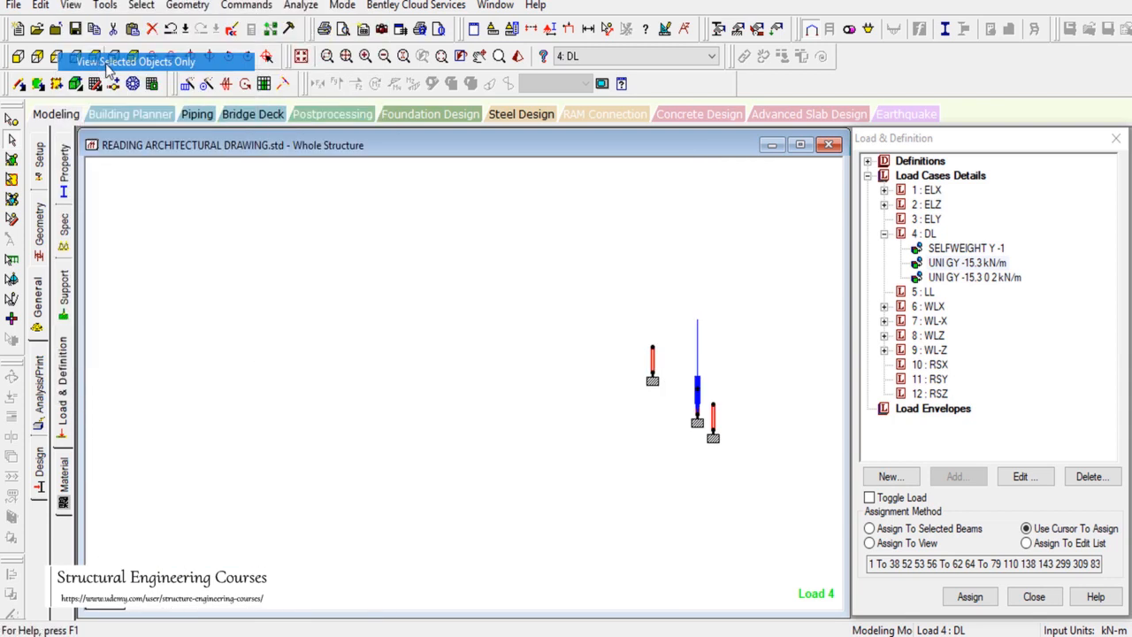
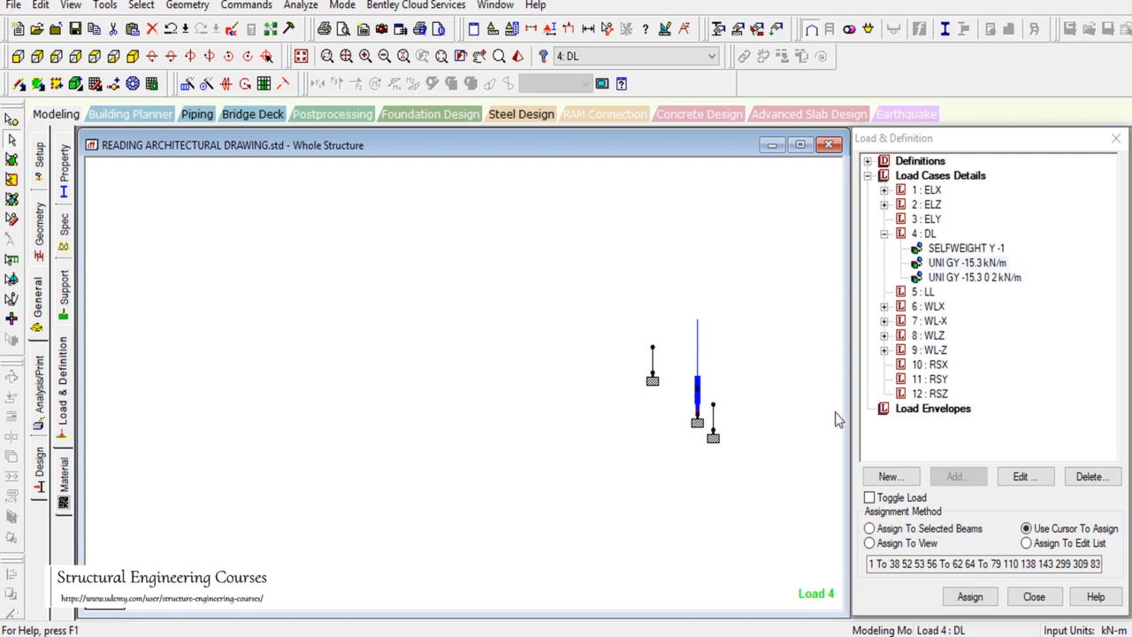
Step: With loads displayed, assign the -15.3 kN/m uniform load to member 124 and confirm
{"action": "left_click", "coordinate": [901, 500]}
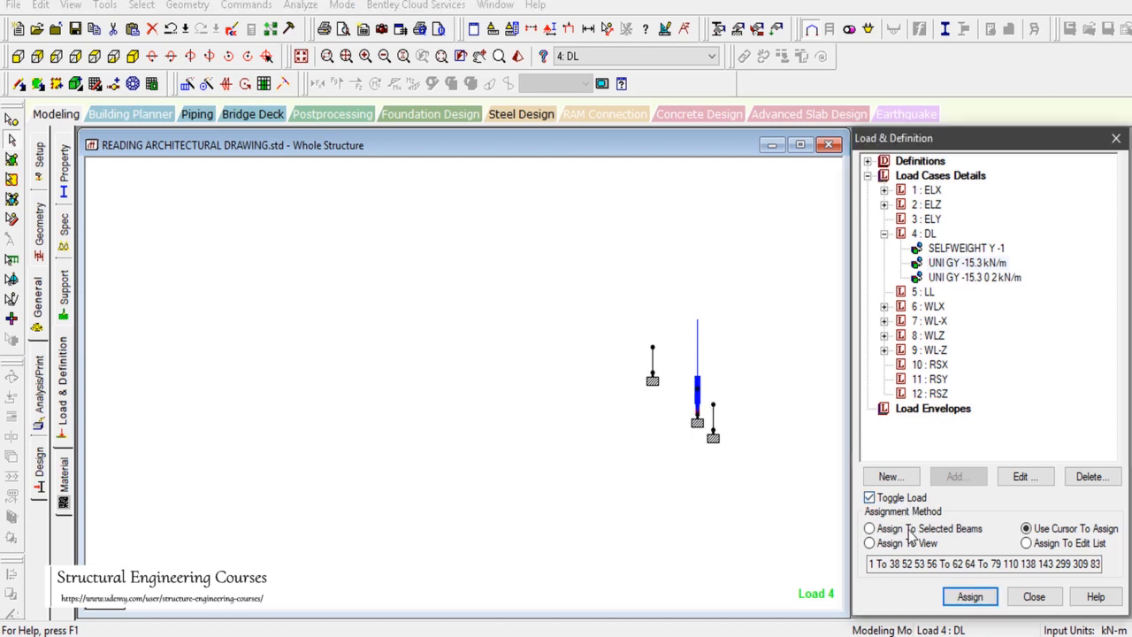
{"action": "left_click", "coordinate": [970, 597]}
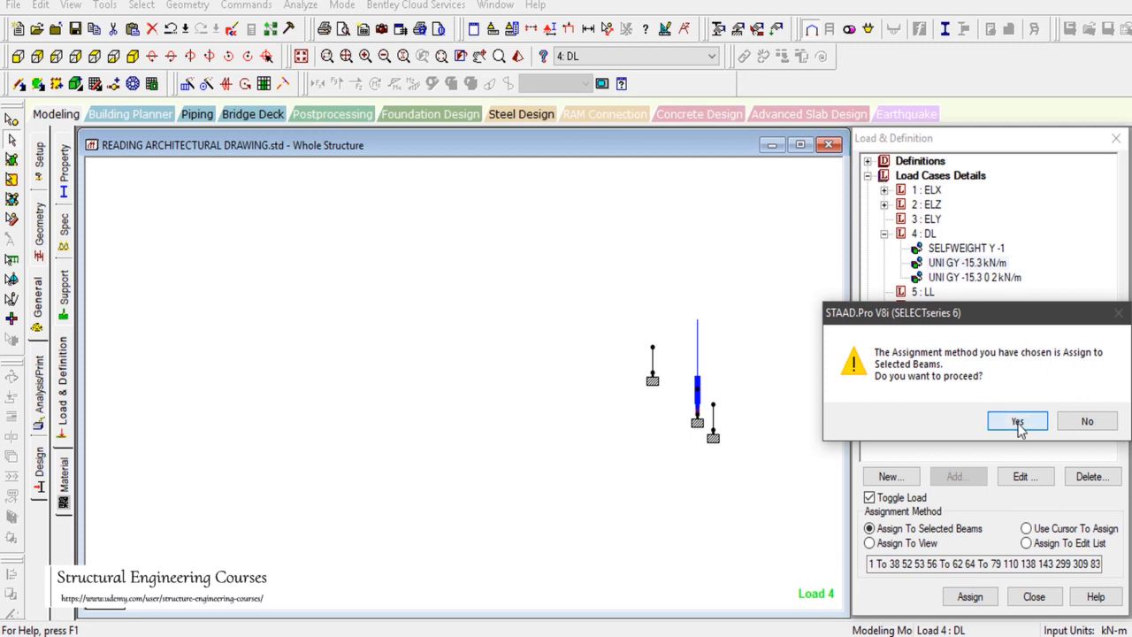
{"action": "left_click", "coordinate": [1017, 423]}
Step: Pick the UNI GY -15.3 load and window-select the three loaded beam rows in front elevation
{"action": "left_click", "coordinate": [725, 370]}
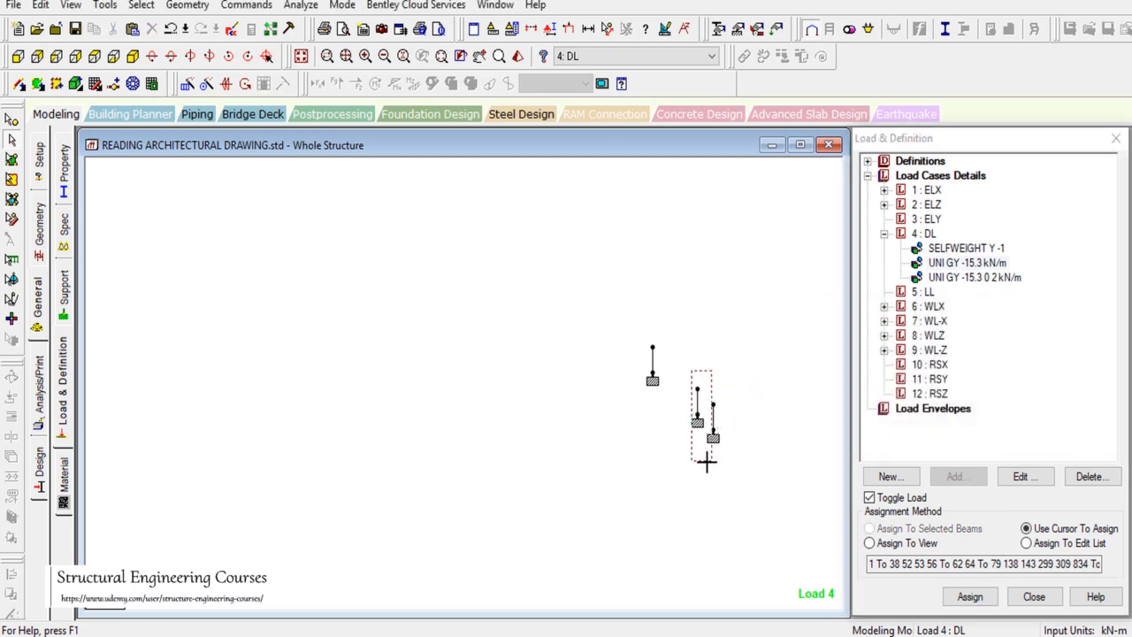
{"action": "left_click", "coordinate": [983, 265]}
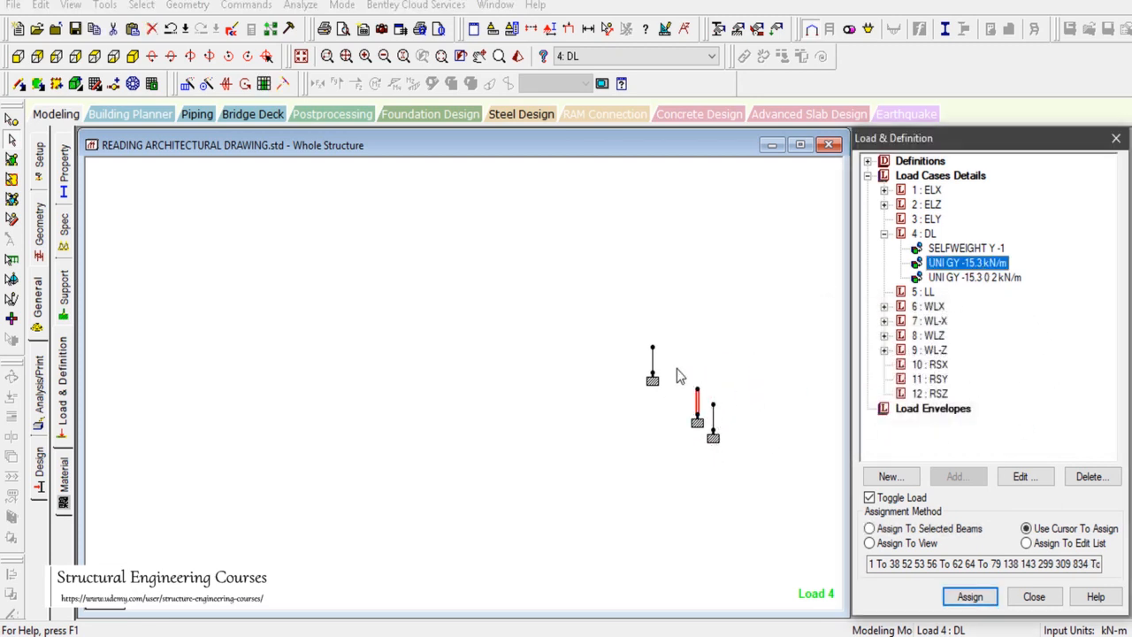
{"action": "left_click_drag", "start_coordinate": [677, 364], "coordinate": [702, 444]}
{"action": "left_click", "coordinate": [301, 56]}
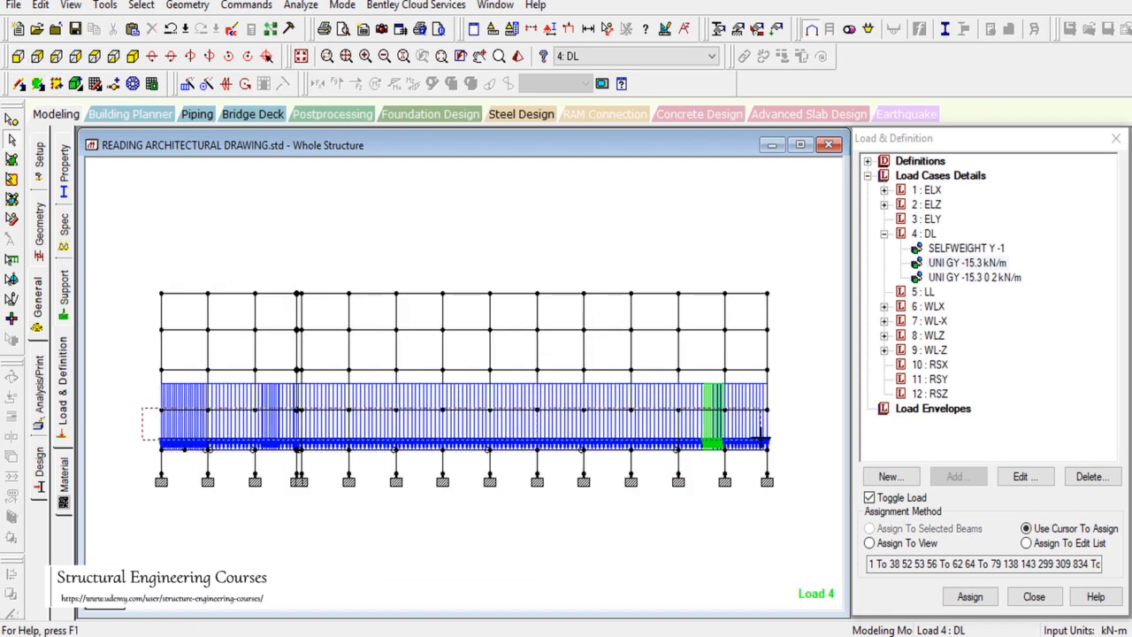
{"action": "left_click_drag", "start_coordinate": [806, 422], "coordinate": [805, 422]}
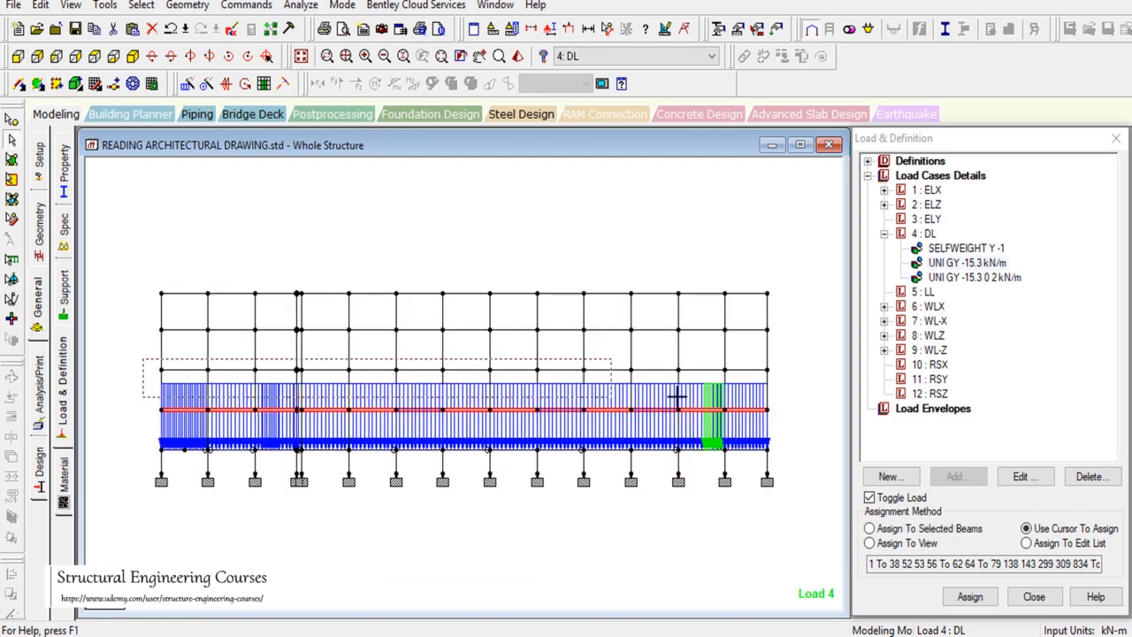
{"action": "left_click_drag", "start_coordinate": [676, 396], "coordinate": [826, 379]}
{"action": "left_click_drag", "start_coordinate": [154, 336], "coordinate": [809, 330]}
Step: Show only the selected floor beams in plan view, then clear the selection
{"action": "left_click", "coordinate": [71, 5]}
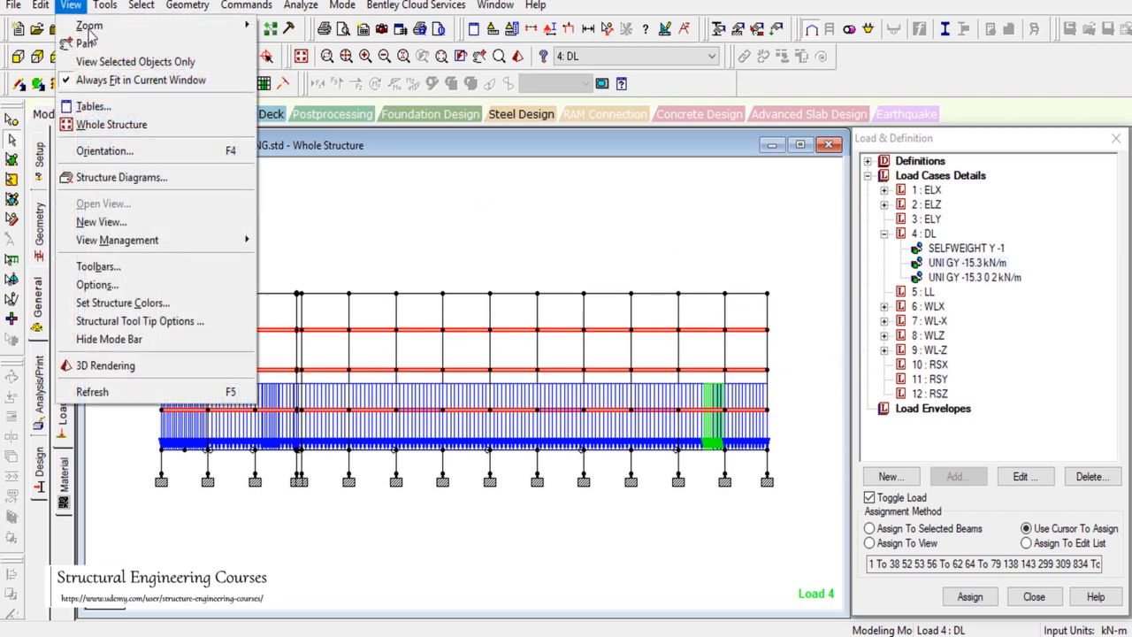
{"action": "left_click", "coordinate": [101, 62]}
{"action": "left_click", "coordinate": [95, 55]}
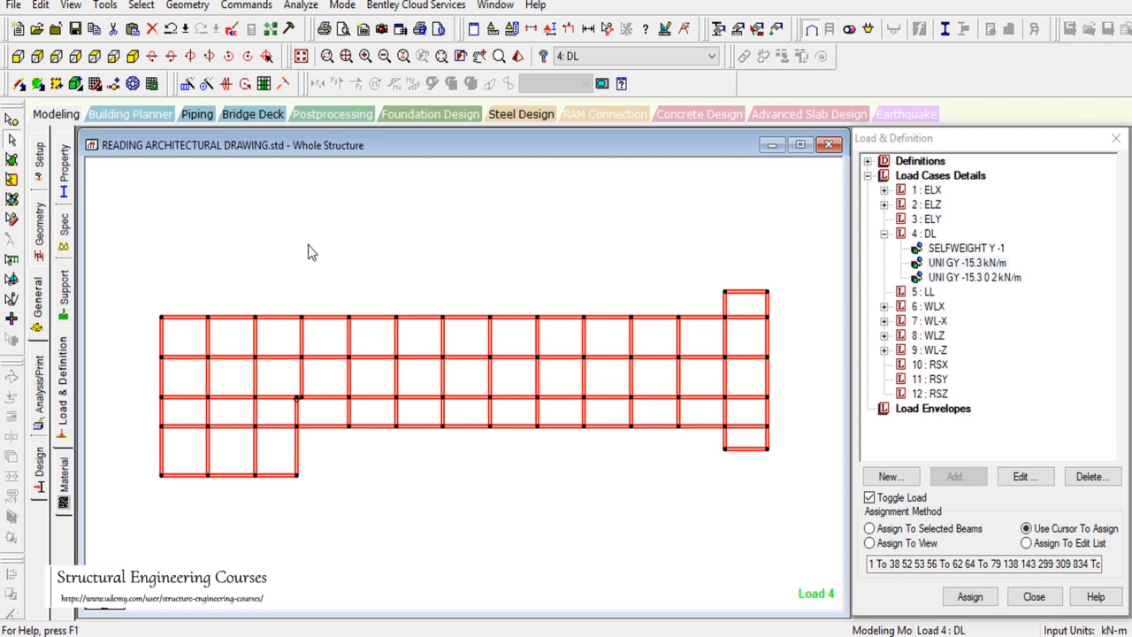
{"action": "left_click_drag", "start_coordinate": [310, 246], "coordinate": [351, 279]}
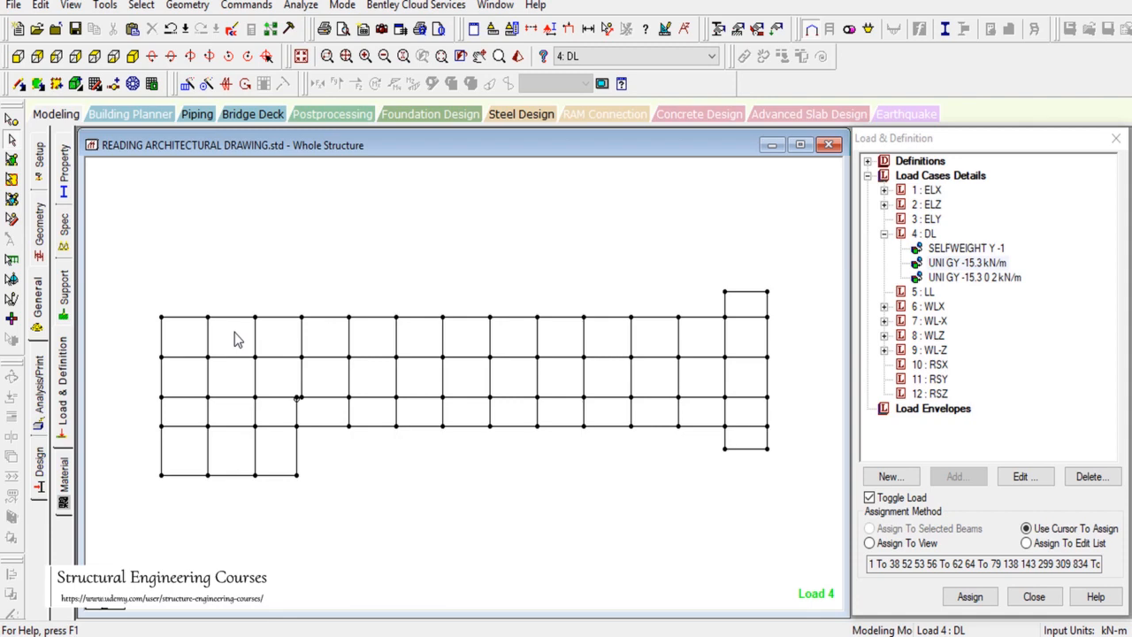
Step: In AutoCAD, zoom around the Second Floor Plan's classroom bays with 4.500 m grid spacing
{"action": "key", "text": "alt+Tab"}
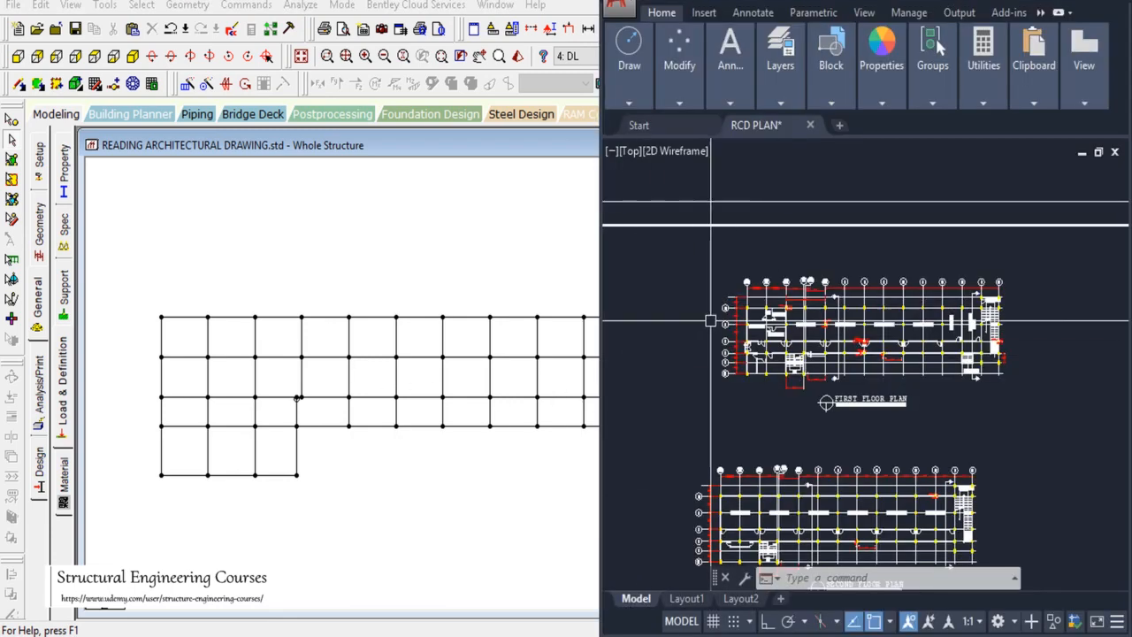
{"action": "scroll", "coordinate": [712, 321], "scroll_direction": "down", "scroll_amount": 5}
{"action": "scroll", "coordinate": [953, 340], "scroll_direction": "up", "scroll_amount": 5}
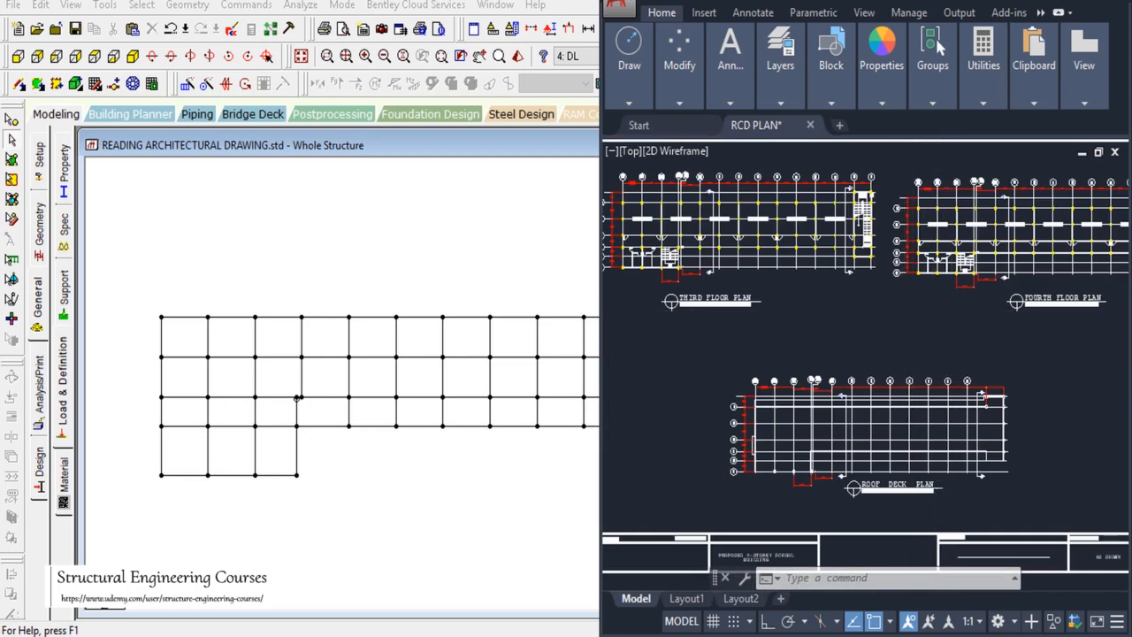
{"action": "scroll", "coordinate": [831, 336], "scroll_direction": "down", "scroll_amount": 3}
{"action": "scroll", "coordinate": [725, 346], "scroll_direction": "up", "scroll_amount": 5}
{"action": "scroll", "coordinate": [752, 351], "scroll_direction": "up", "scroll_amount": 4}
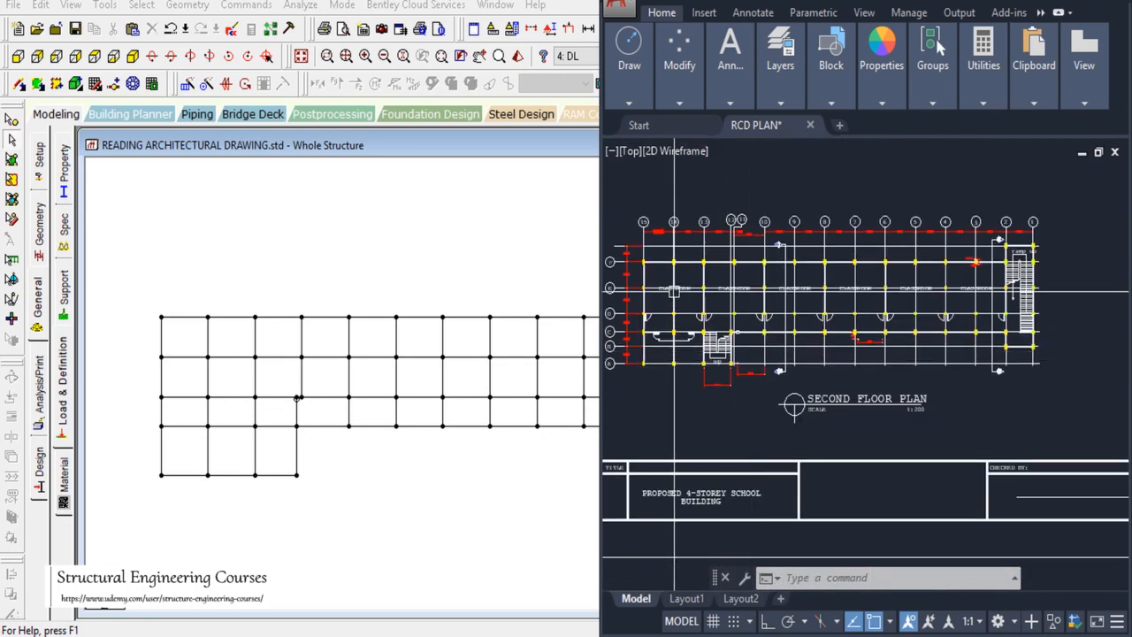
{"action": "scroll", "coordinate": [808, 304], "scroll_direction": "down", "scroll_amount": 2}
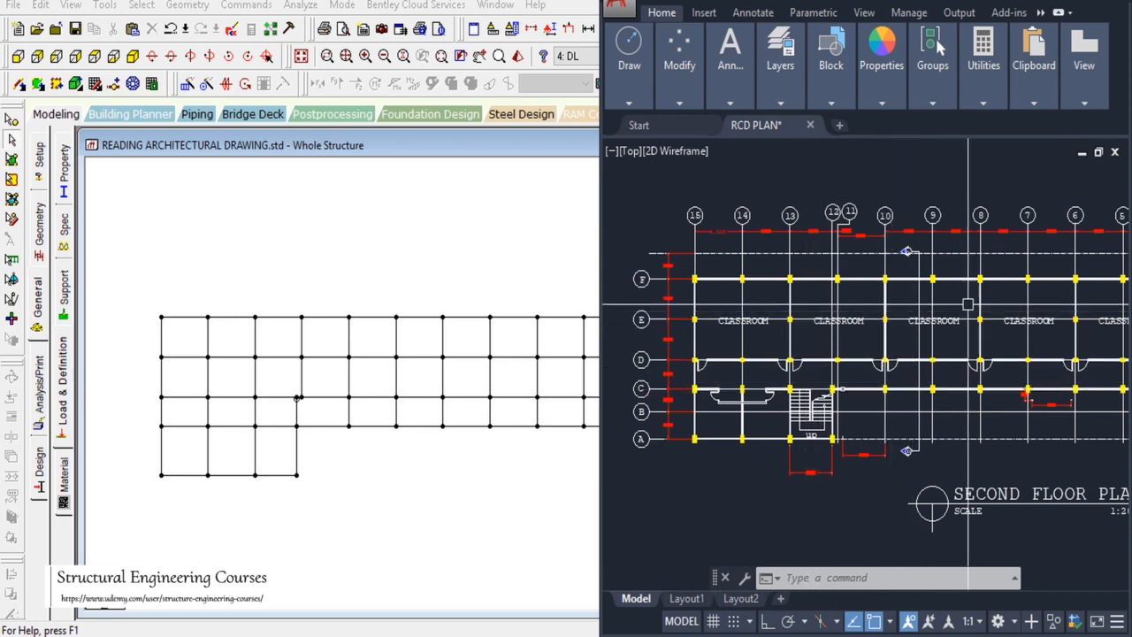
{"action": "scroll", "coordinate": [972, 306], "scroll_direction": "down", "scroll_amount": 2}
{"action": "scroll", "coordinate": [971, 307], "scroll_direction": "up", "scroll_amount": 2}
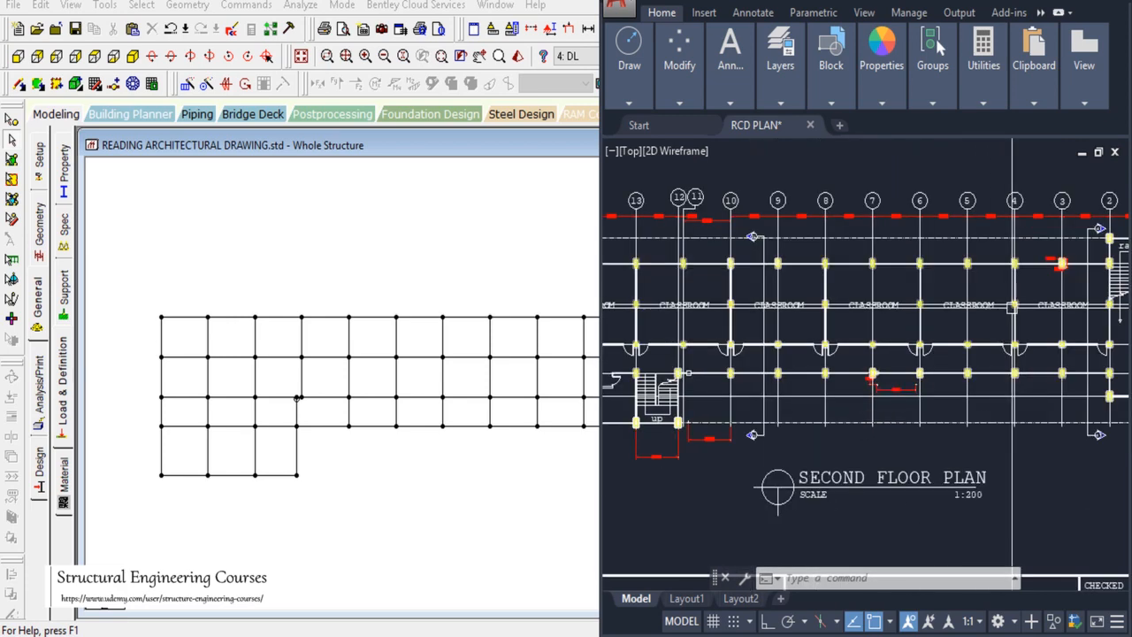
{"action": "scroll", "coordinate": [1013, 336], "scroll_direction": "up", "scroll_amount": 3}
{"action": "scroll", "coordinate": [978, 309], "scroll_direction": "down", "scroll_amount": 2}
{"action": "scroll", "coordinate": [979, 309], "scroll_direction": "down", "scroll_amount": 2}
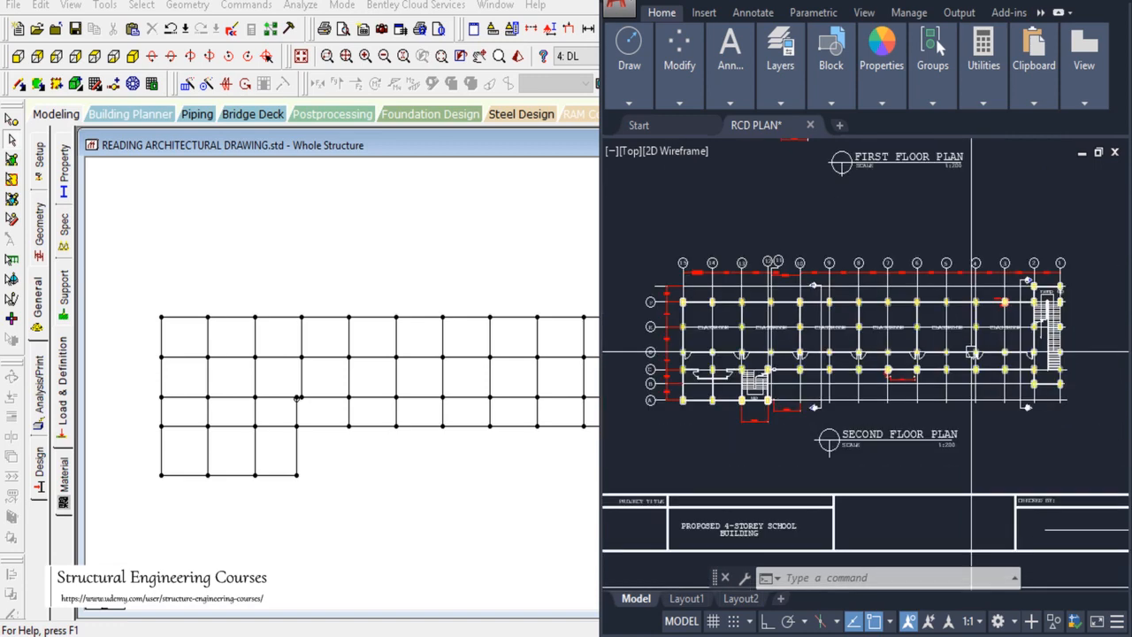
{"action": "scroll", "coordinate": [682, 303], "scroll_direction": "up", "scroll_amount": 4}
{"action": "scroll", "coordinate": [699, 316], "scroll_direction": "up", "scroll_amount": 2}
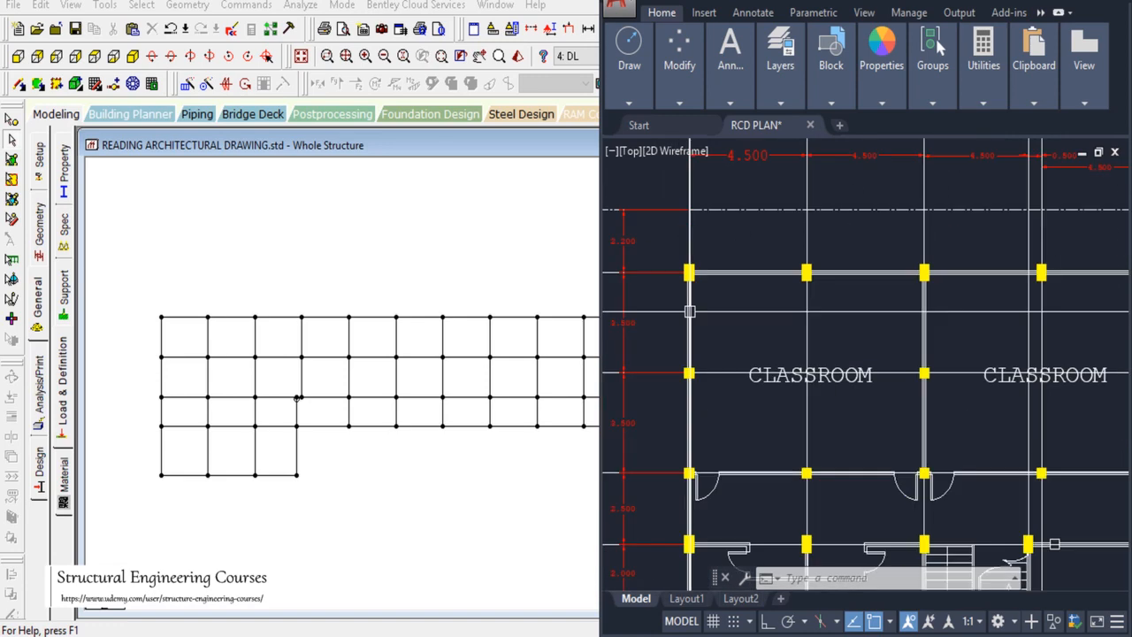
{"action": "scroll", "coordinate": [699, 316], "scroll_direction": "down", "scroll_amount": 4}
{"action": "scroll", "coordinate": [756, 344], "scroll_direction": "up", "scroll_amount": 2}
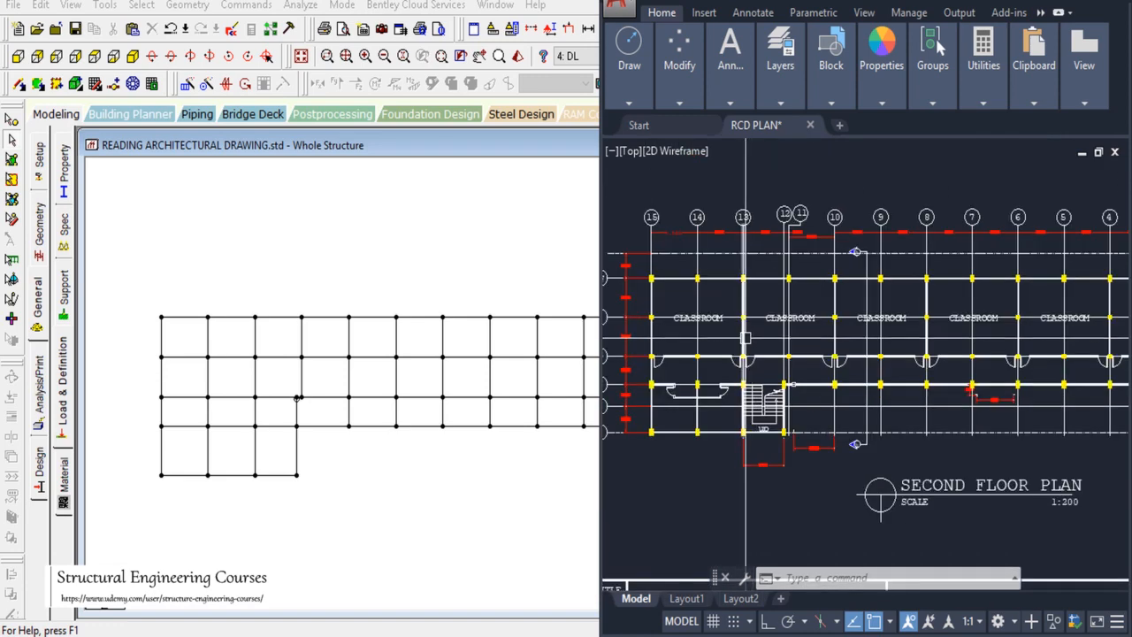
{"action": "scroll", "coordinate": [746, 337], "scroll_direction": "down", "scroll_amount": 2}
Step: Select the top perimeter beam row, then check the AutoCAD elevation's 3.50 m storey heights
{"action": "left_click_drag", "start_coordinate": [137, 299], "coordinate": [719, 325]}
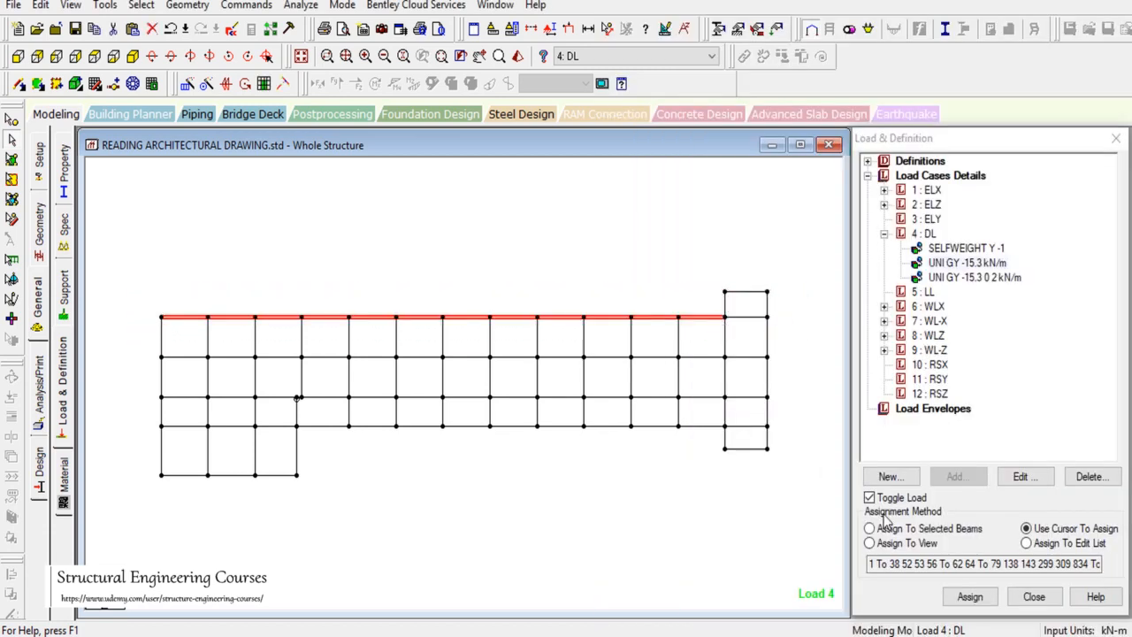
{"action": "left_click", "coordinate": [875, 634]}
{"action": "scroll", "coordinate": [1033, 297], "scroll_direction": "up", "scroll_amount": 5}
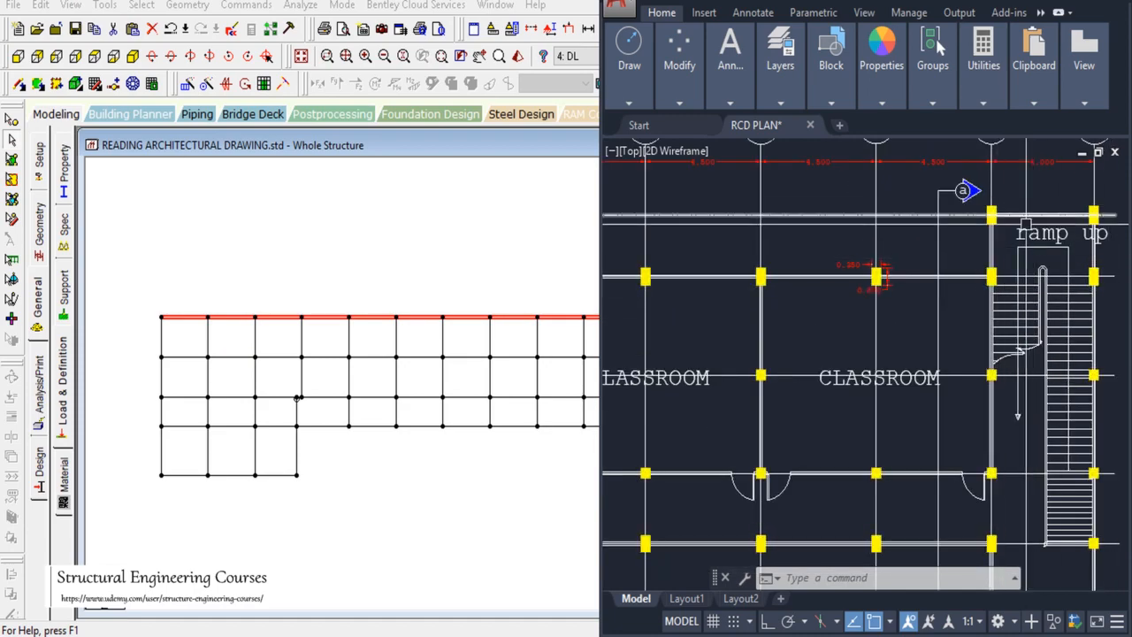
{"action": "scroll", "coordinate": [784, 272], "scroll_direction": "down", "scroll_amount": 4}
{"action": "scroll", "coordinate": [784, 272], "scroll_direction": "down", "scroll_amount": 5}
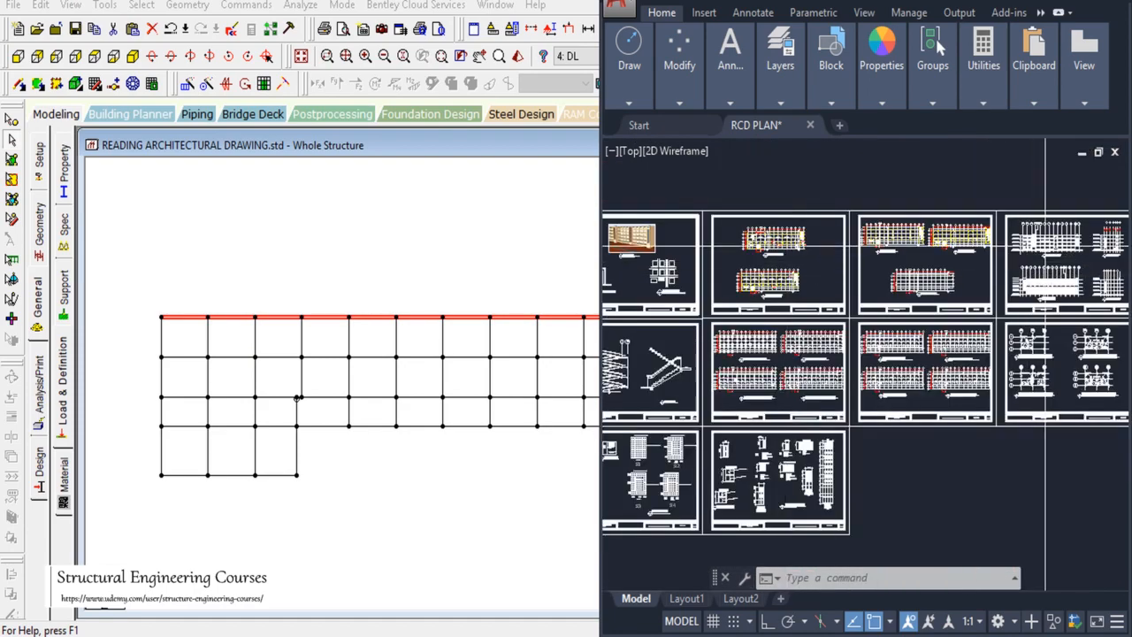
{"action": "scroll", "coordinate": [1045, 228], "scroll_direction": "up", "scroll_amount": 2}
{"action": "scroll", "coordinate": [1045, 227], "scroll_direction": "up", "scroll_amount": 2}
{"action": "scroll", "coordinate": [917, 271], "scroll_direction": "up", "scroll_amount": 5}
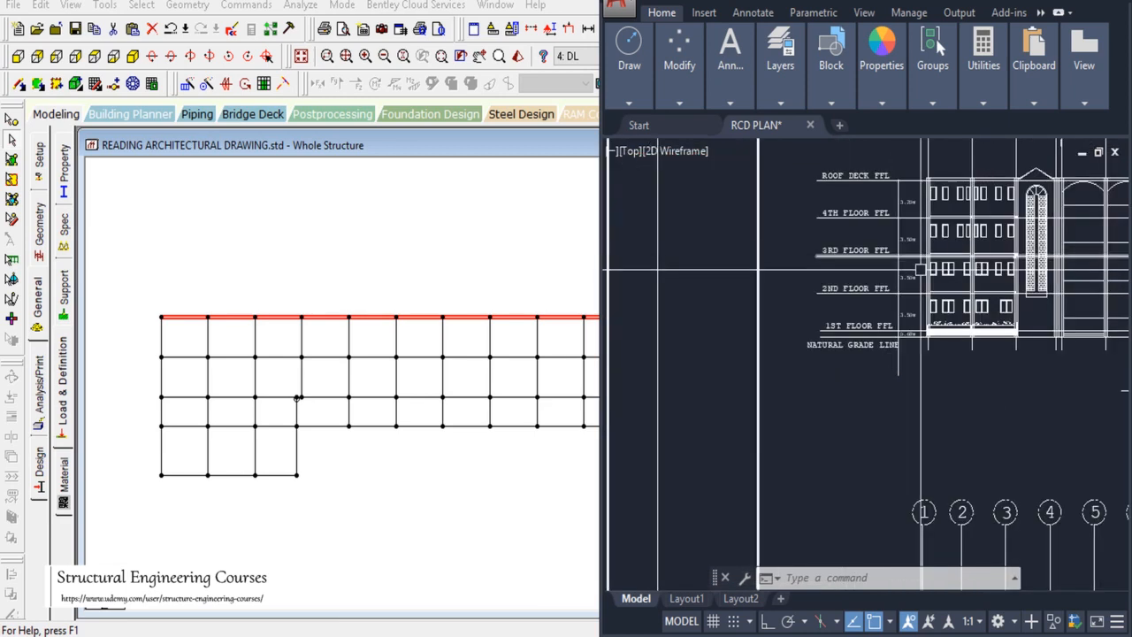
{"action": "scroll", "coordinate": [918, 272], "scroll_direction": "down", "scroll_amount": 4}
{"action": "scroll", "coordinate": [878, 338], "scroll_direction": "up", "scroll_amount": 4}
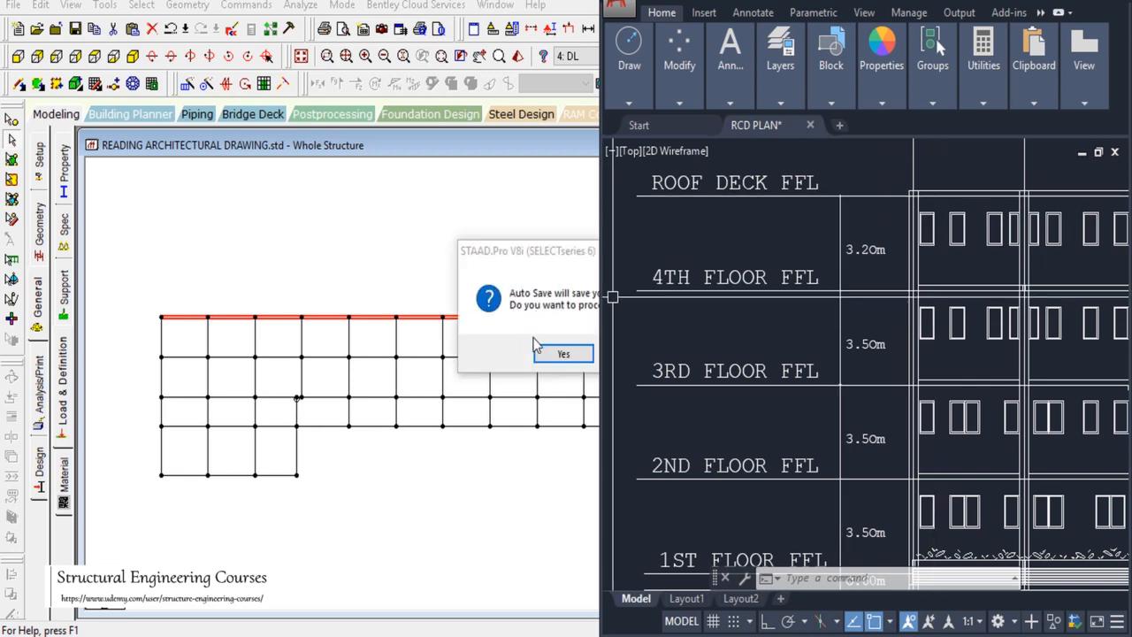
Step: Accept STAAD's Auto Save prompt and save the modified model
{"action": "left_click", "coordinate": [538, 353]}
{"action": "left_click", "coordinate": [537, 354]}
{"action": "left_click", "coordinate": [469, 342]}
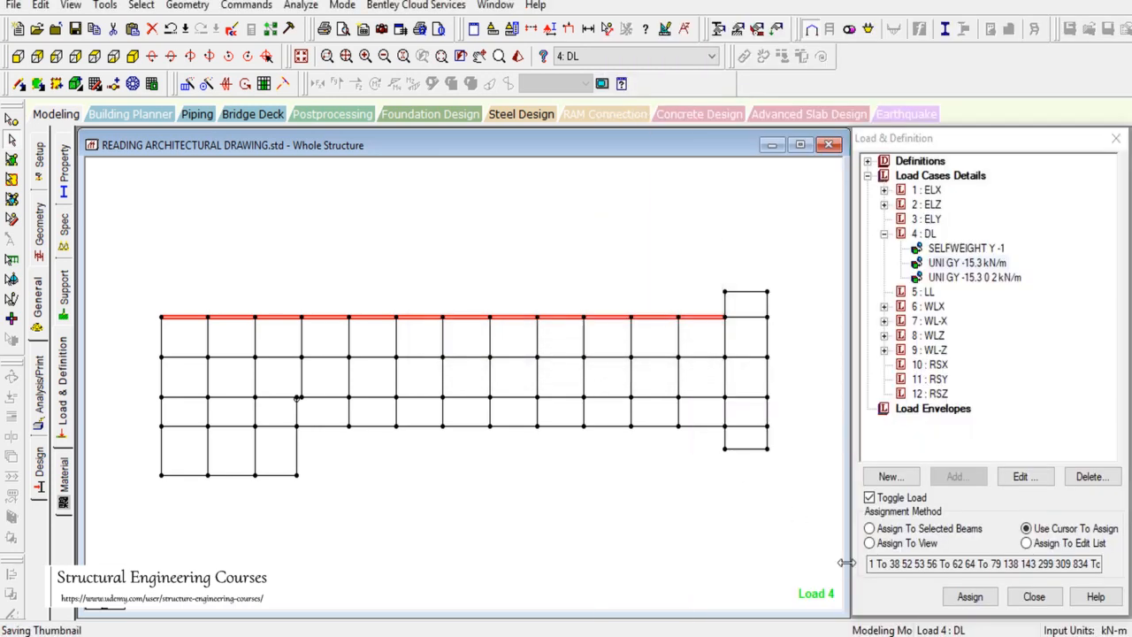
Step: Zoom around the Front Side View elevation's floor labels, confirming the 3.20 m top storey height
{"action": "key", "text": "alt+Tab"}
{"action": "scroll", "coordinate": [750, 261], "scroll_direction": "down", "scroll_amount": 6}
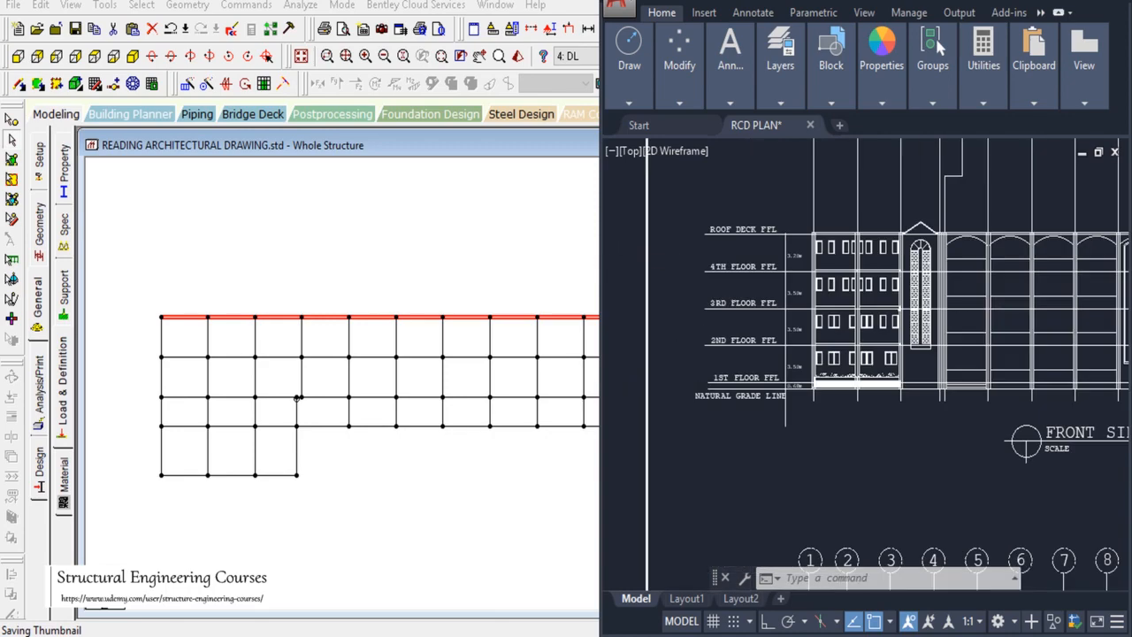
{"action": "scroll", "coordinate": [799, 257], "scroll_direction": "up", "scroll_amount": 6}
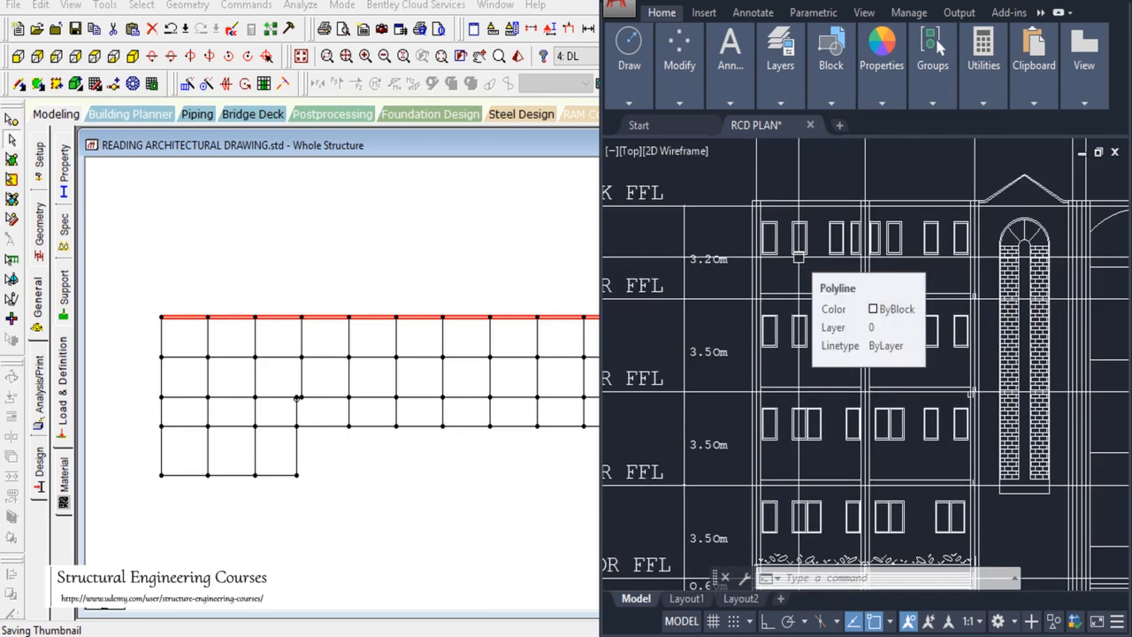
{"action": "scroll", "coordinate": [799, 257], "scroll_direction": "down", "scroll_amount": 5}
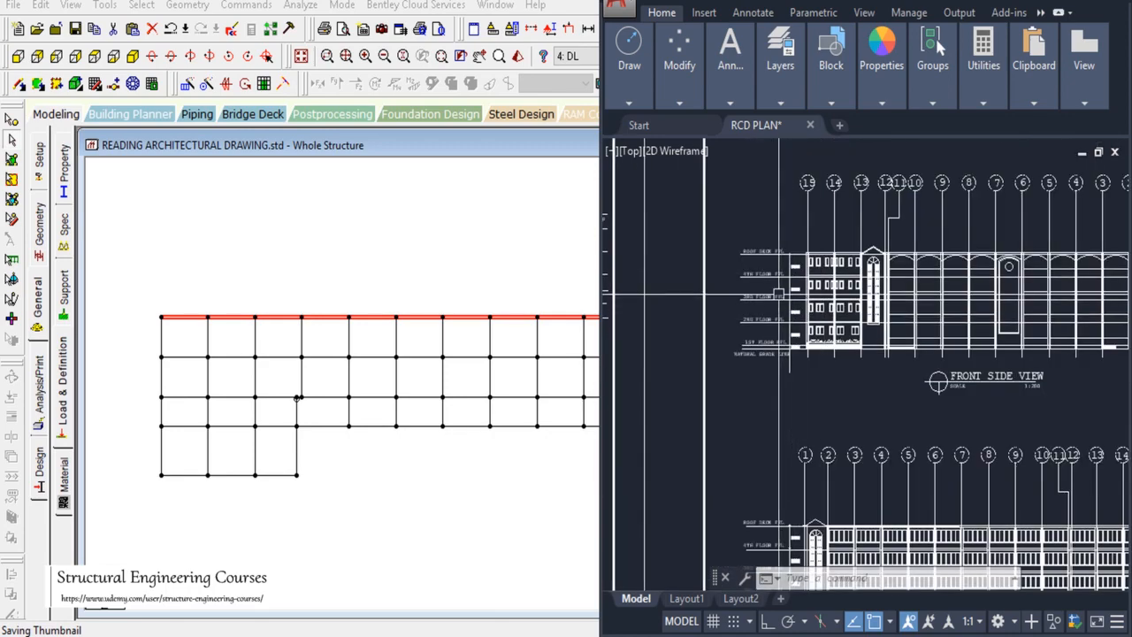
{"action": "scroll", "coordinate": [857, 314], "scroll_direction": "up", "scroll_amount": 4}
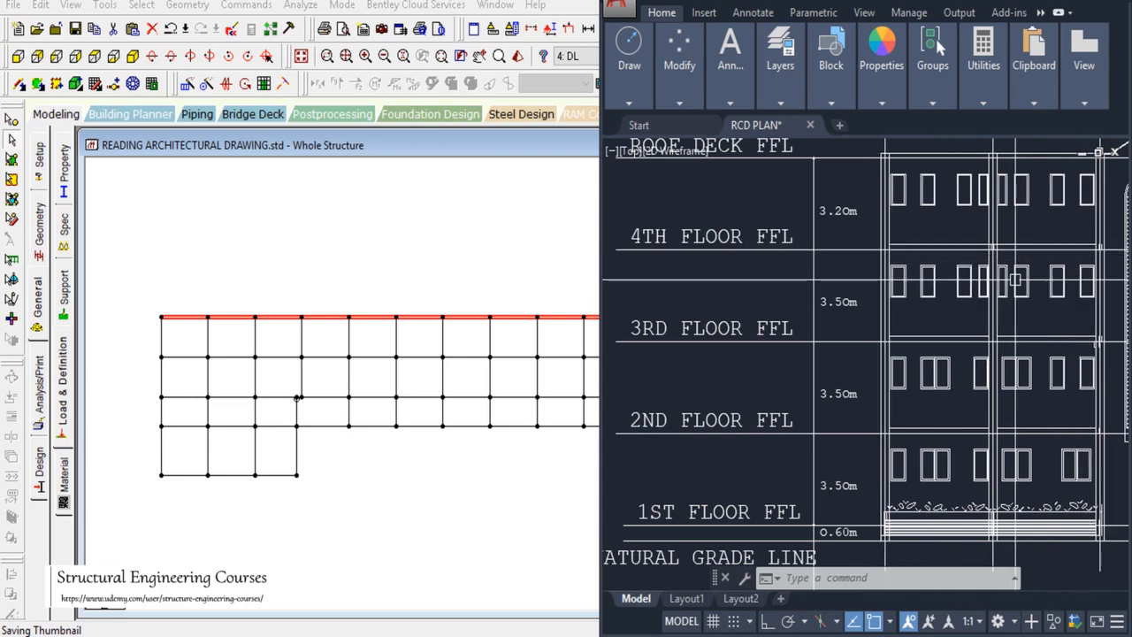
{"action": "scroll", "coordinate": [711, 279], "scroll_direction": "down", "scroll_amount": 6}
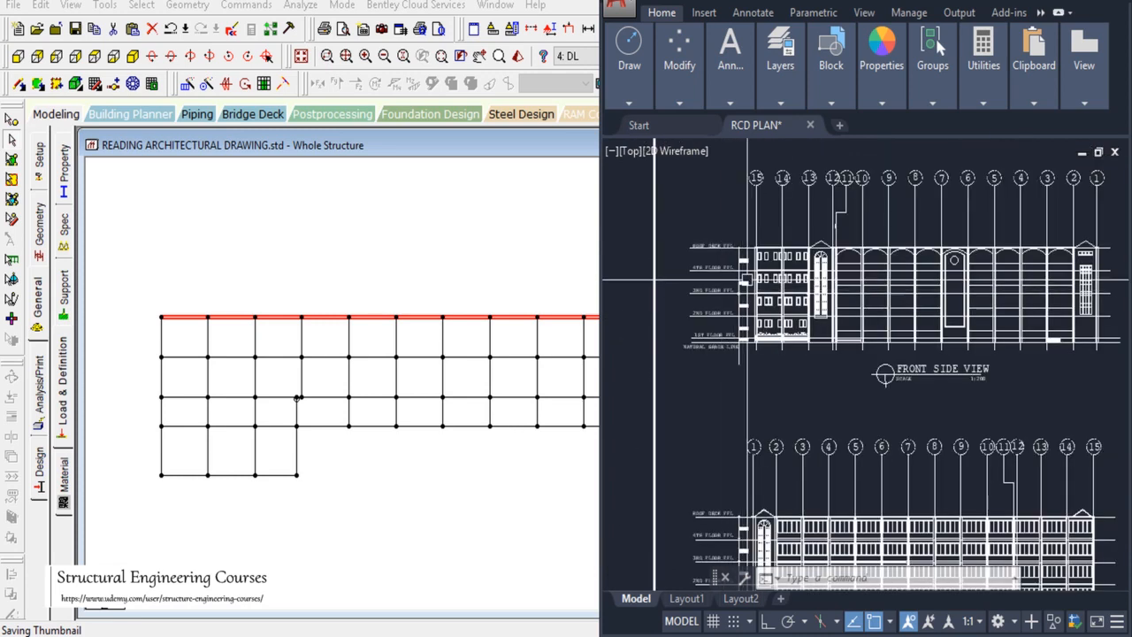
{"action": "scroll", "coordinate": [747, 279], "scroll_direction": "up", "scroll_amount": 8}
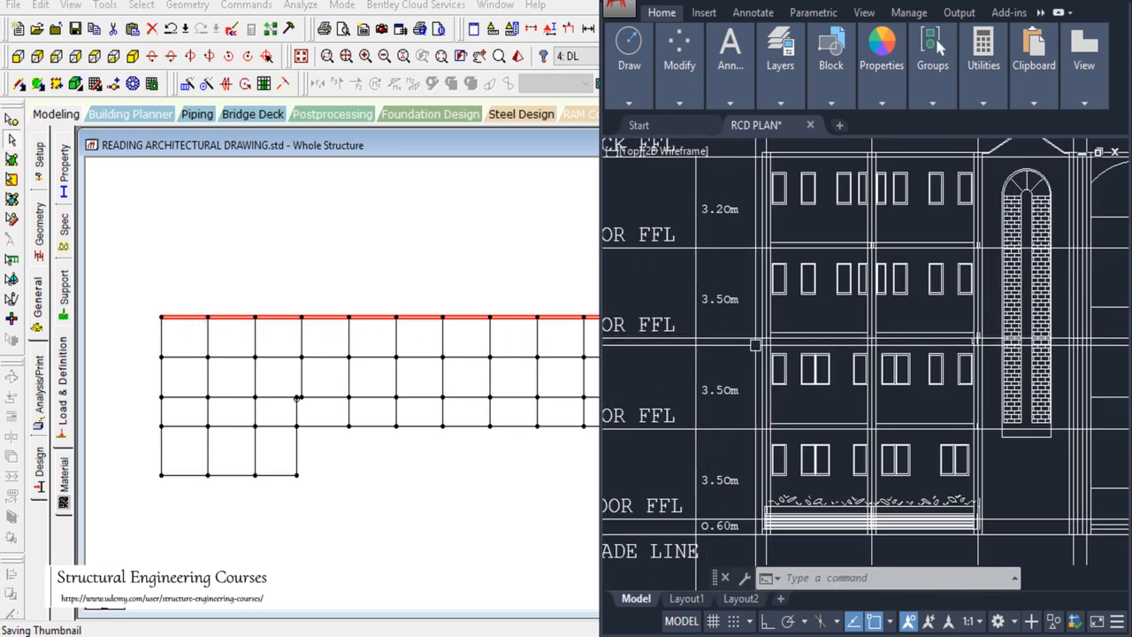
{"action": "scroll", "coordinate": [755, 344], "scroll_direction": "down", "scroll_amount": 5}
{"action": "scroll", "coordinate": [747, 326], "scroll_direction": "up", "scroll_amount": 6}
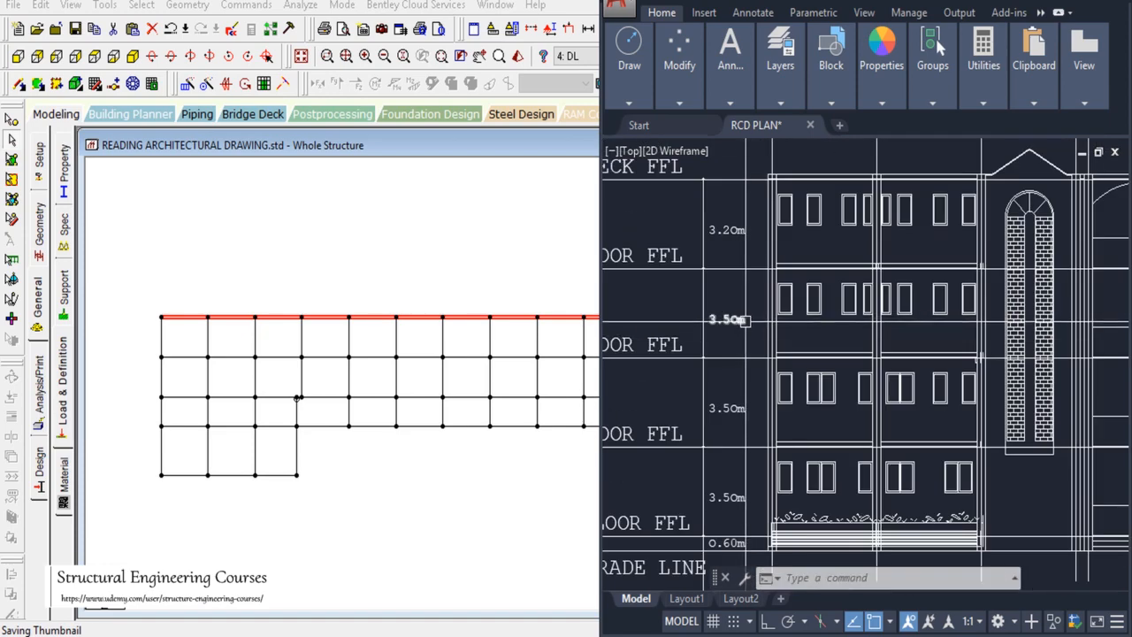
{"action": "scroll", "coordinate": [830, 335], "scroll_direction": "down", "scroll_amount": 6}
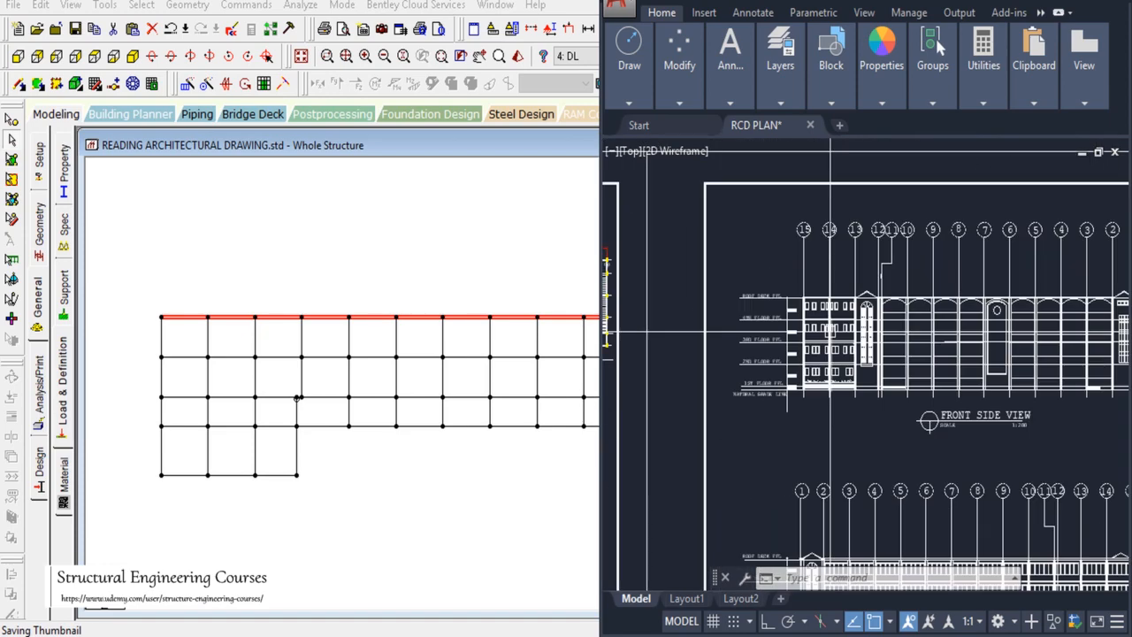
Step: Toggle the STAAD model between isometric and plan views
{"action": "left_click", "coordinate": [471, 156]}
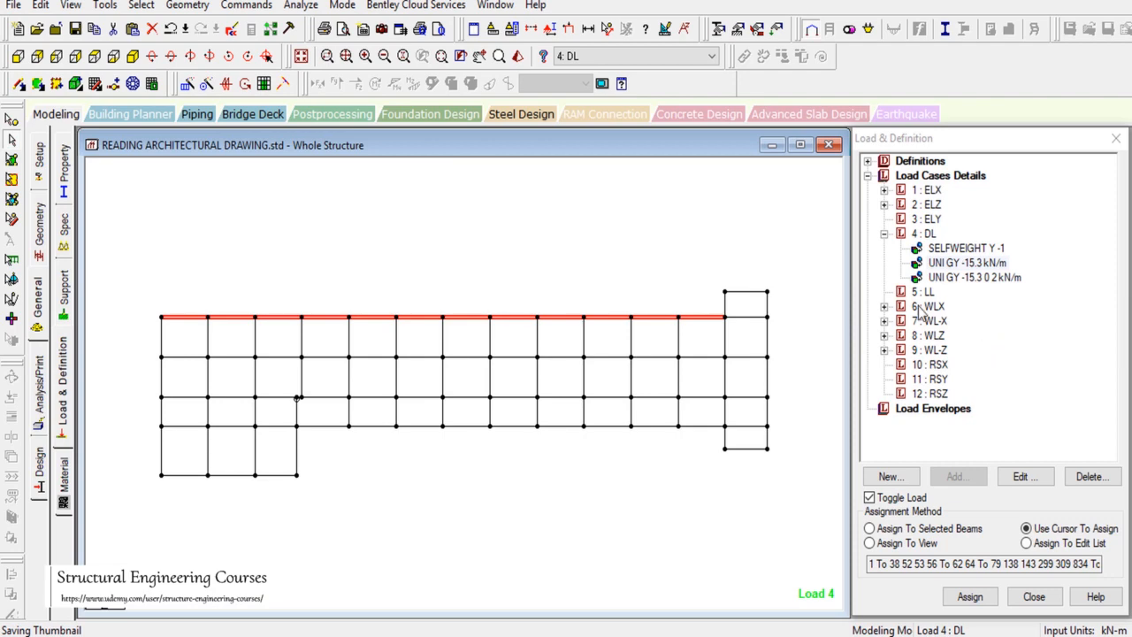
{"action": "left_click", "coordinate": [131, 57]}
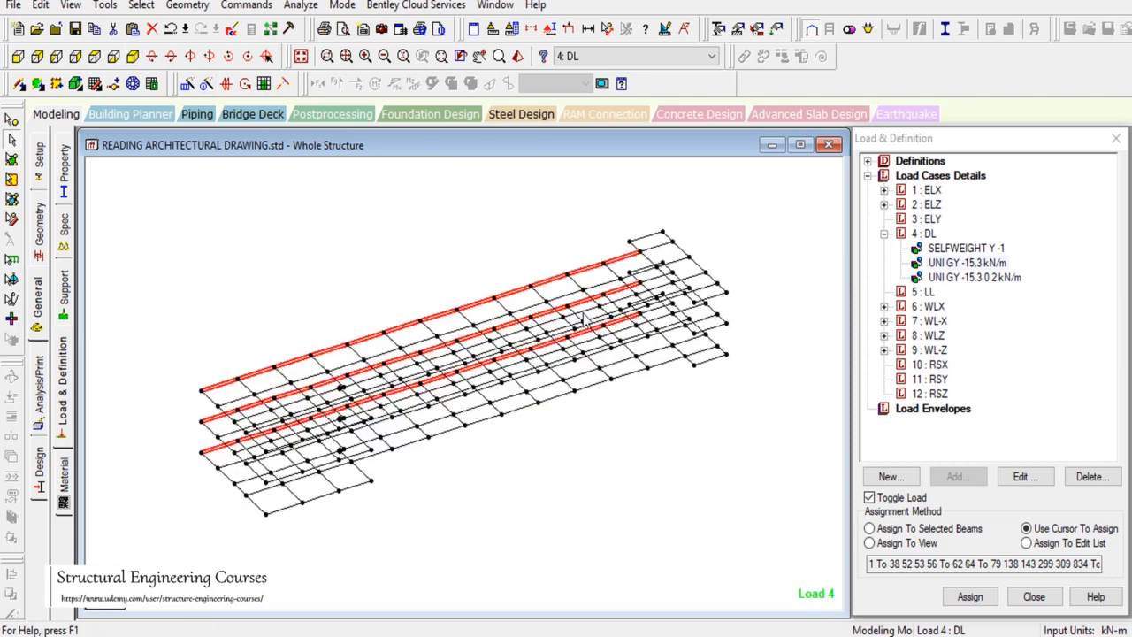
{"action": "left_click", "coordinate": [113, 57]}
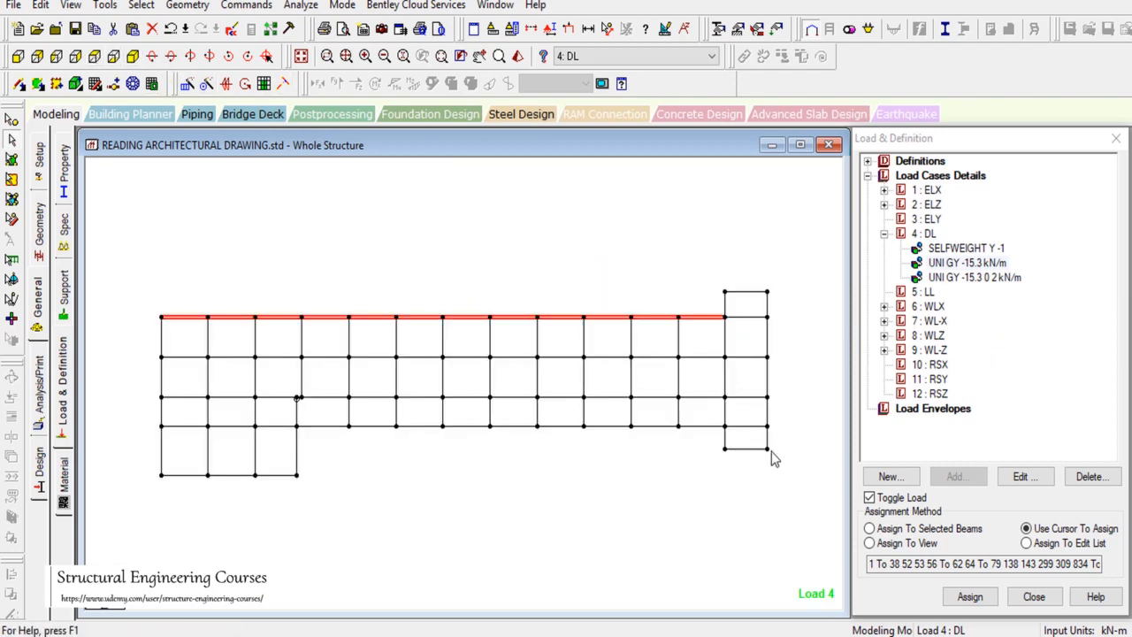
Step: Zoom around the AutoCAD Second Floor Plan to trace where the perimeter walls run
{"action": "key", "text": "alt+Tab"}
{"action": "scroll", "coordinate": [737, 411], "scroll_direction": "down", "scroll_amount": 5}
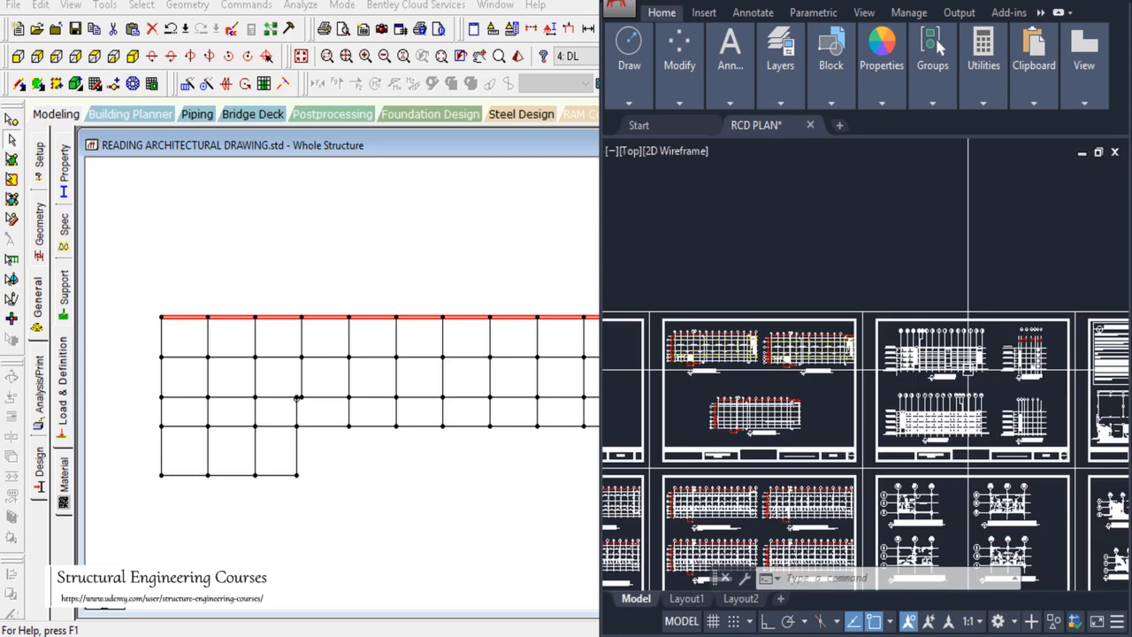
{"action": "scroll", "coordinate": [1017, 367], "scroll_direction": "down", "scroll_amount": 2}
{"action": "scroll", "coordinate": [705, 397], "scroll_direction": "up", "scroll_amount": 6}
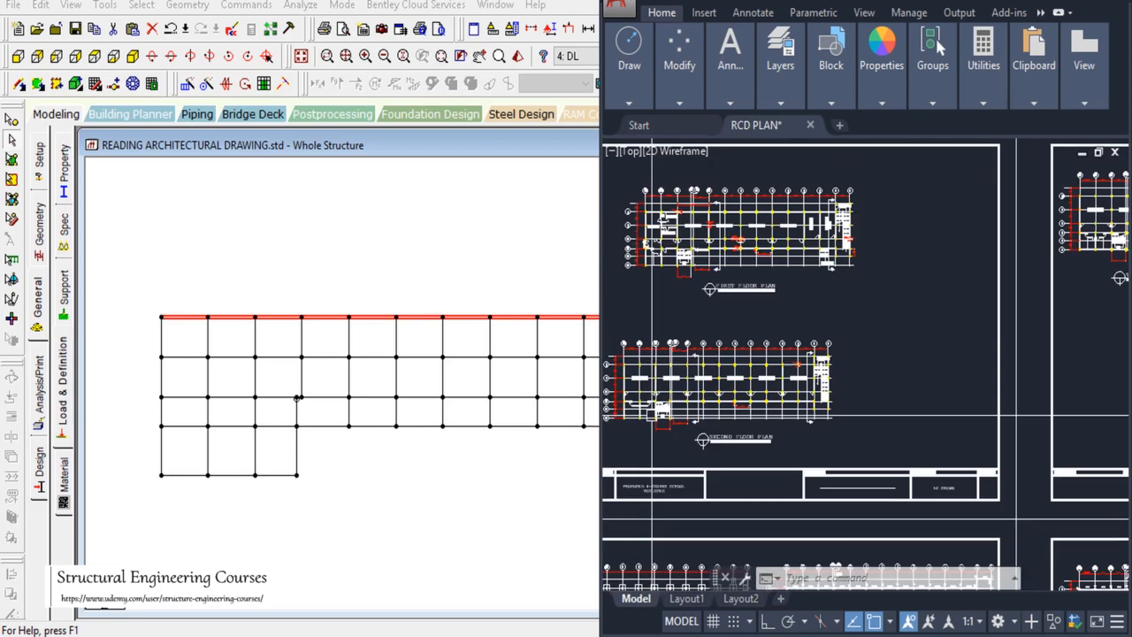
{"action": "scroll", "coordinate": [798, 375], "scroll_direction": "up", "scroll_amount": 6}
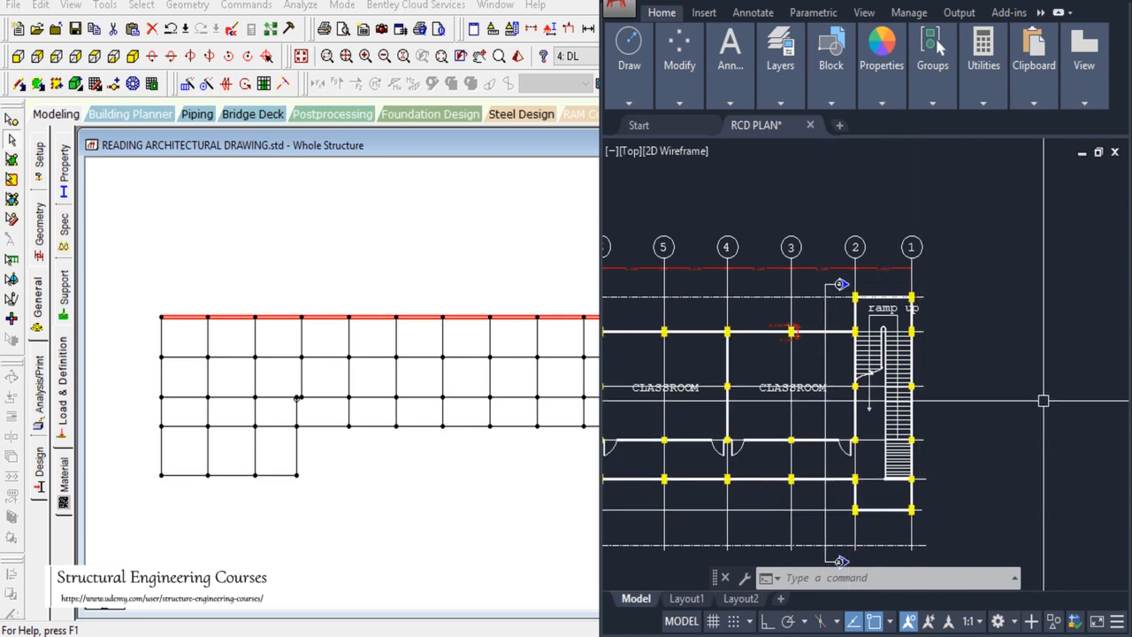
{"action": "scroll", "coordinate": [1091, 372], "scroll_direction": "down", "scroll_amount": 5}
{"action": "scroll", "coordinate": [1020, 402], "scroll_direction": "up", "scroll_amount": 6}
{"action": "scroll", "coordinate": [1064, 371], "scroll_direction": "down", "scroll_amount": 2}
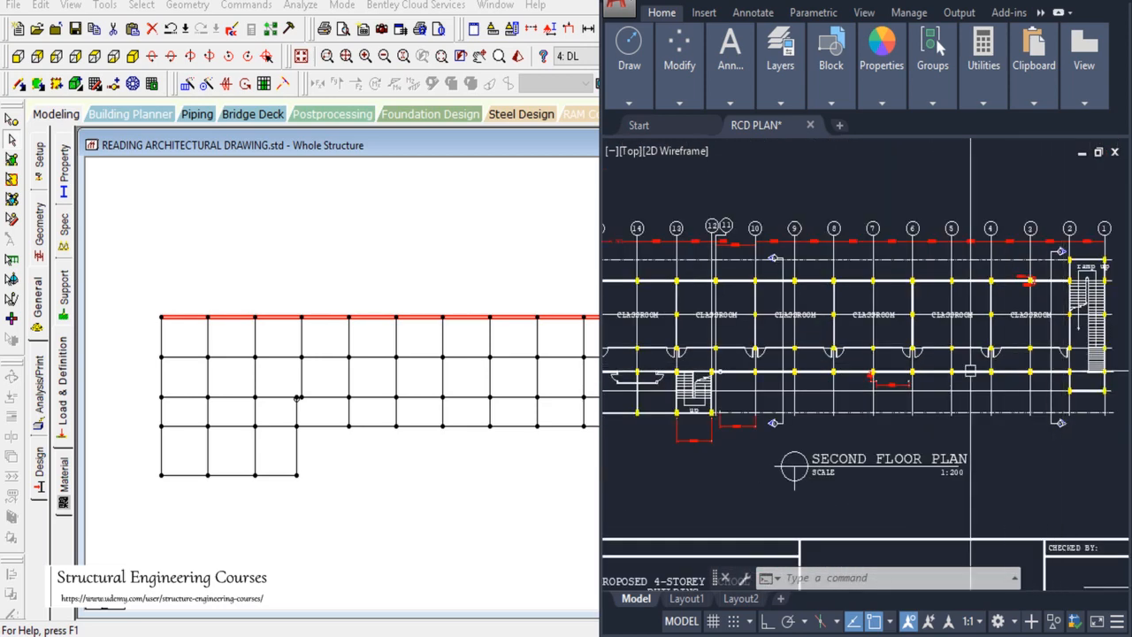
{"action": "scroll", "coordinate": [696, 380], "scroll_direction": "up", "scroll_amount": 5}
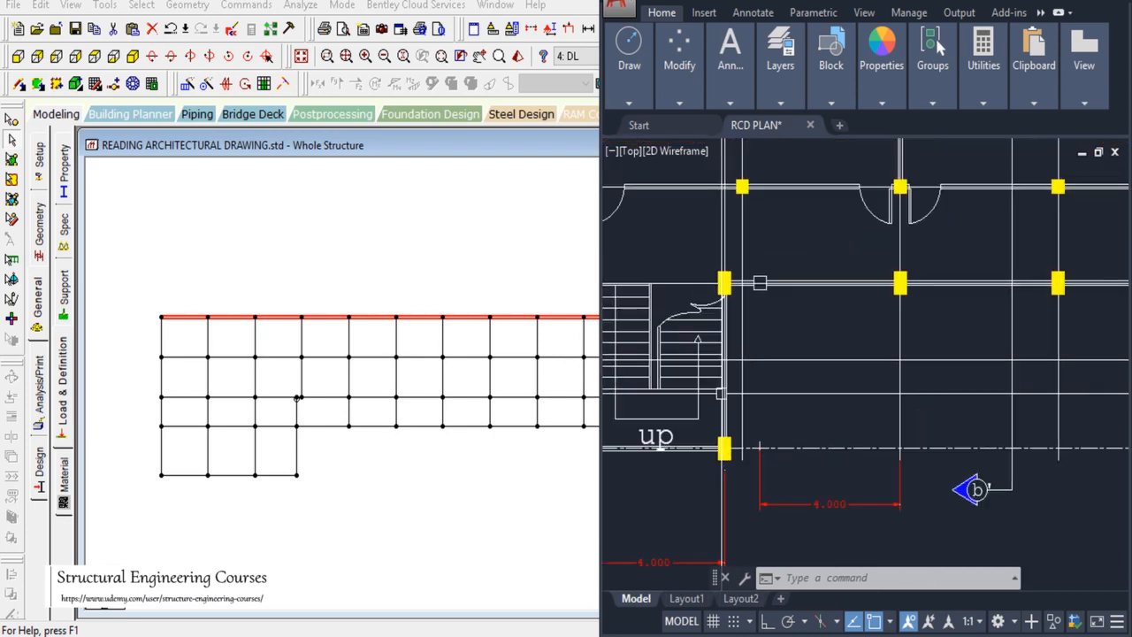
{"action": "scroll", "coordinate": [1015, 311], "scroll_direction": "down", "scroll_amount": 2}
{"action": "scroll", "coordinate": [830, 351], "scroll_direction": "up", "scroll_amount": 2}
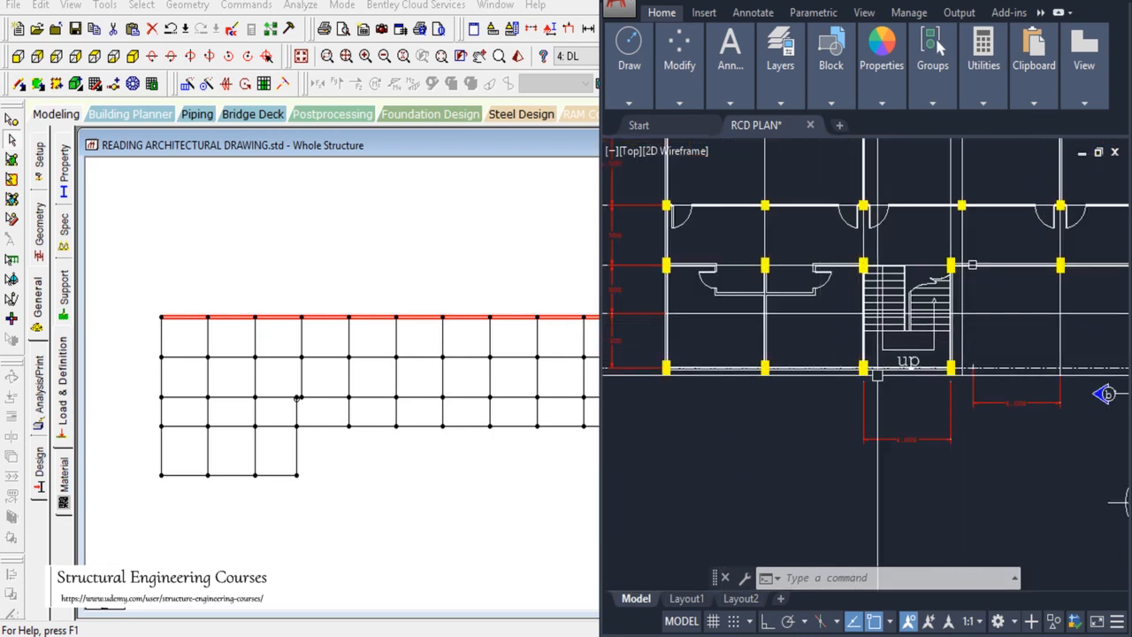
{"action": "scroll", "coordinate": [721, 370], "scroll_direction": "down", "scroll_amount": 2}
{"action": "scroll", "coordinate": [737, 334], "scroll_direction": "down", "scroll_amount": 4}
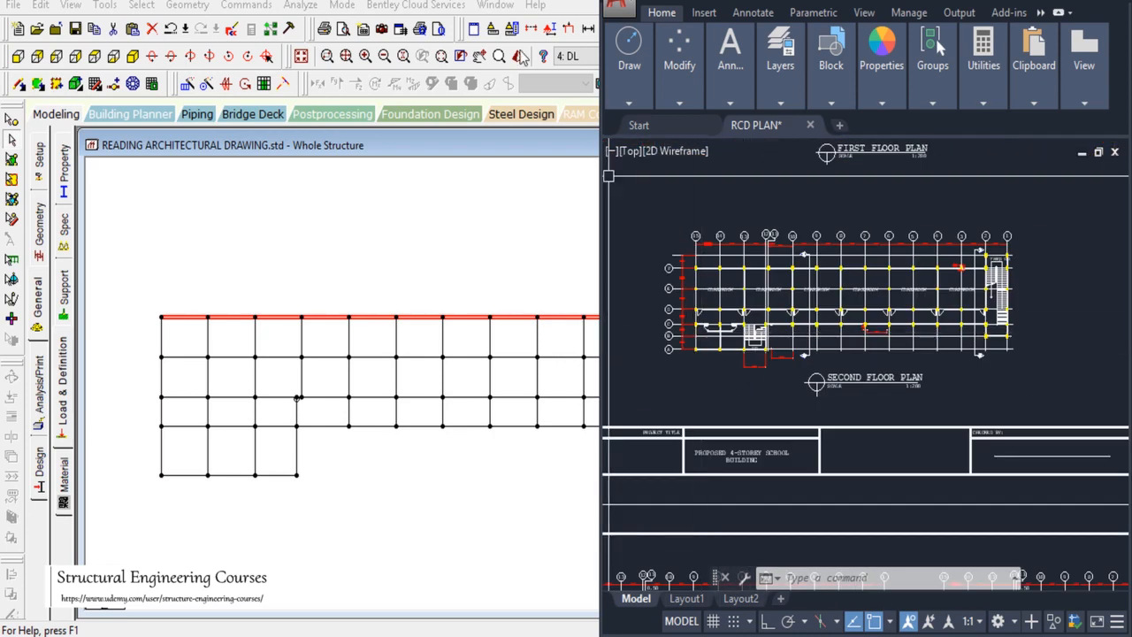
{"action": "left_click", "coordinate": [502, 4]}
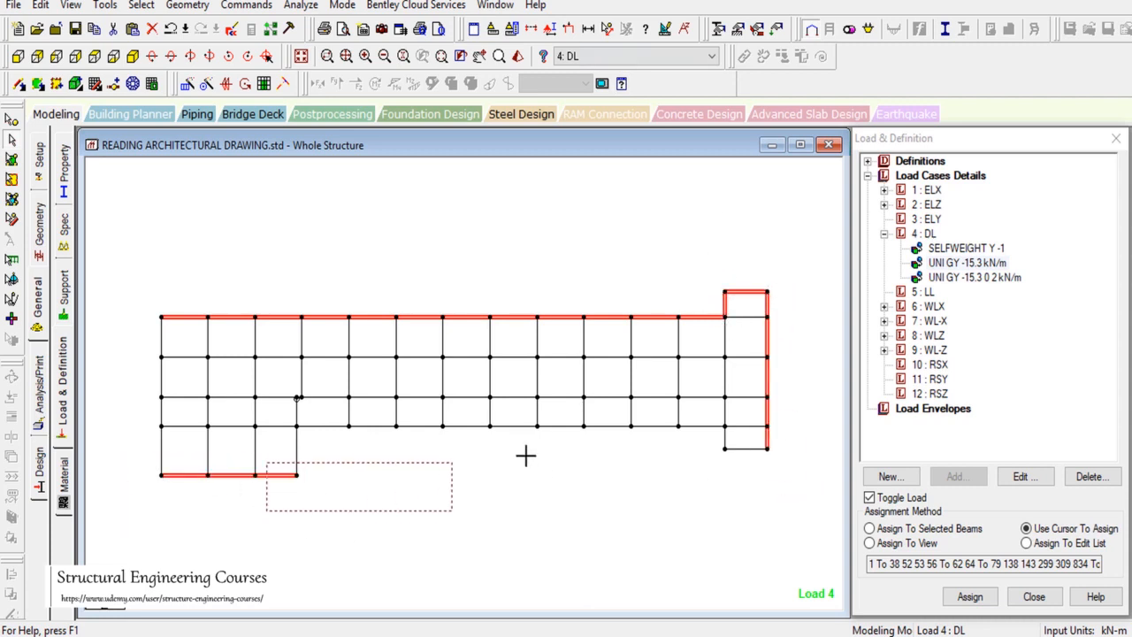
Step: Assign the -15.3 kN/m load to the remaining bottom-edge perimeter beams and check it in isometric
{"action": "left_click_drag", "start_coordinate": [525, 456], "coordinate": [737, 422]}
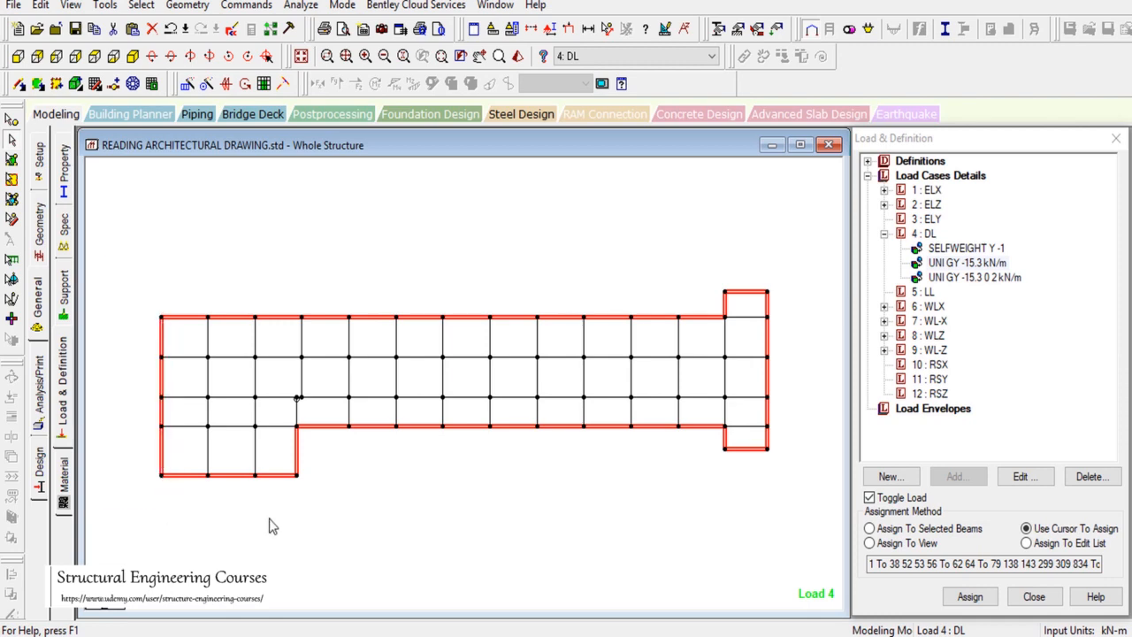
{"action": "left_click", "coordinate": [893, 529]}
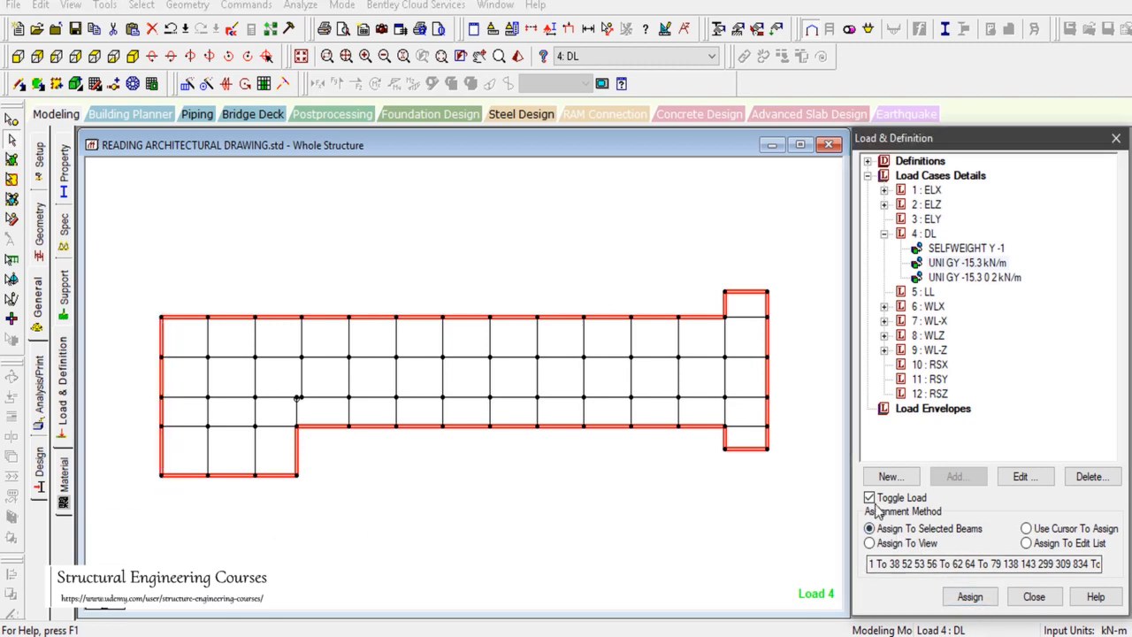
{"action": "left_click", "coordinate": [971, 597]}
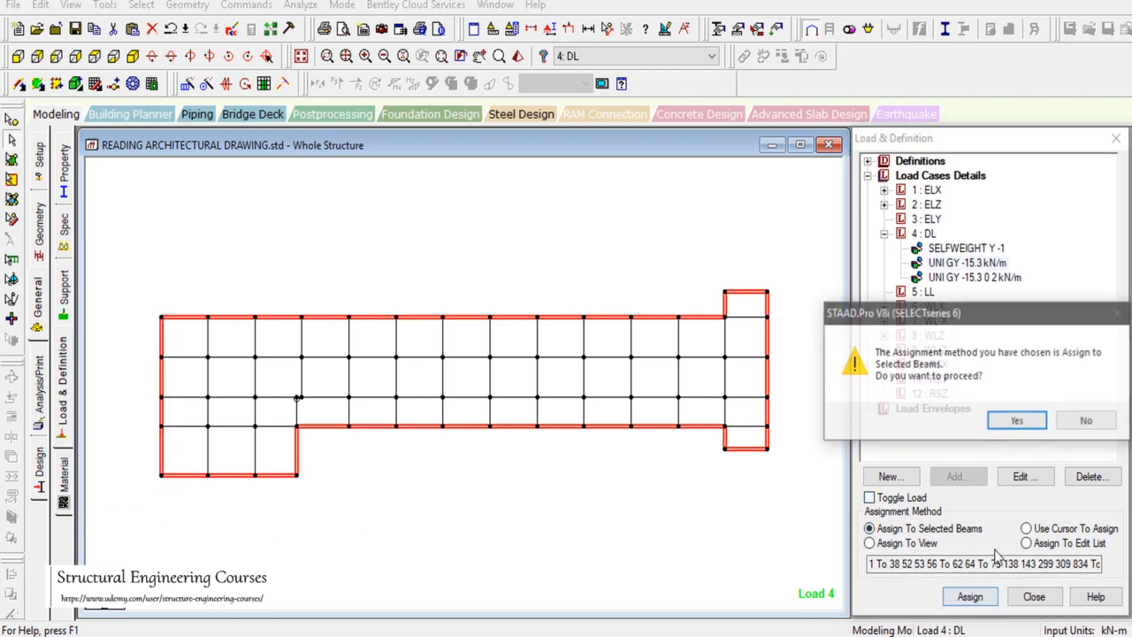
{"action": "left_click", "coordinate": [1017, 422]}
{"action": "left_click", "coordinate": [132, 56]}
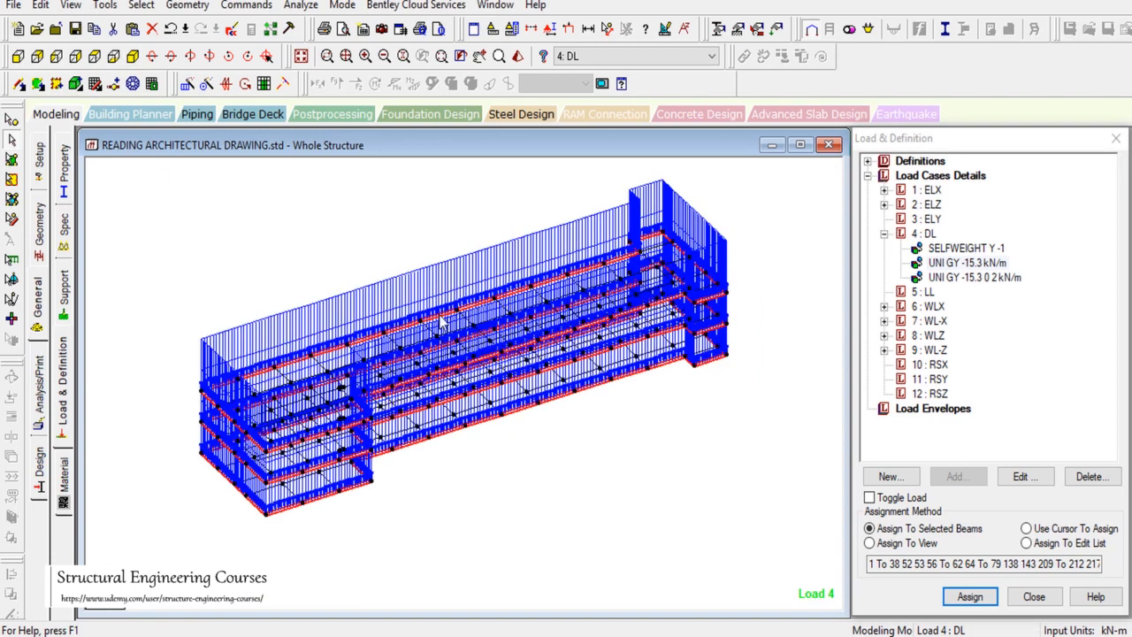
{"action": "left_click", "coordinate": [96, 57]}
Step: Clear the perimeter selection and review the interior wall lines on the AutoCAD plan
{"action": "left_click_drag", "start_coordinate": [323, 205], "coordinate": [386, 270]}
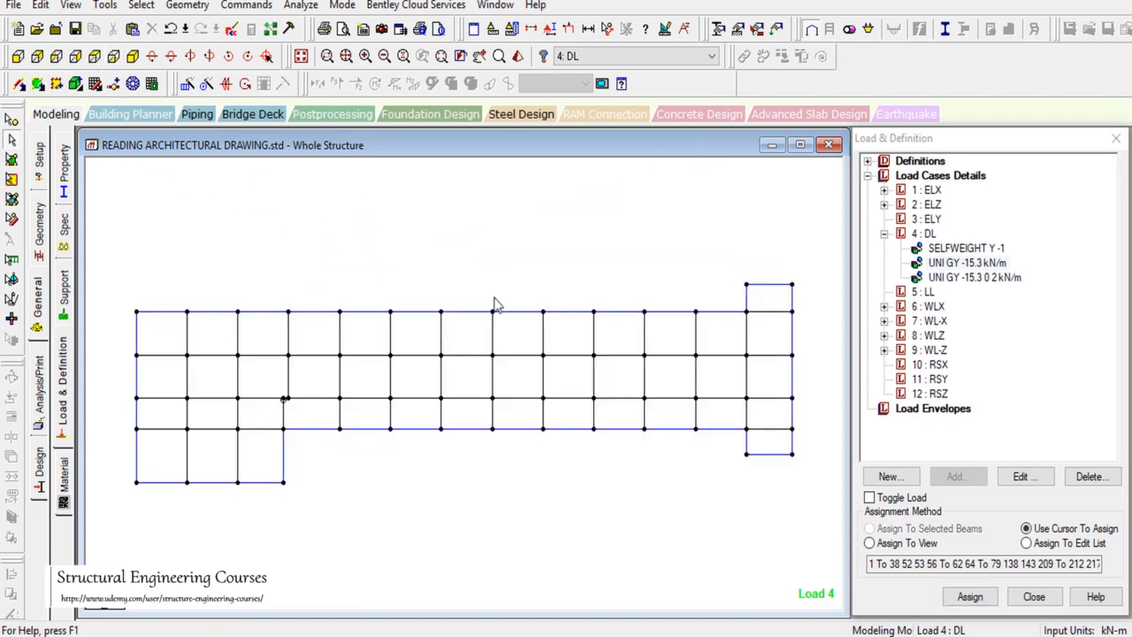
{"action": "key", "text": "alt+Tab"}
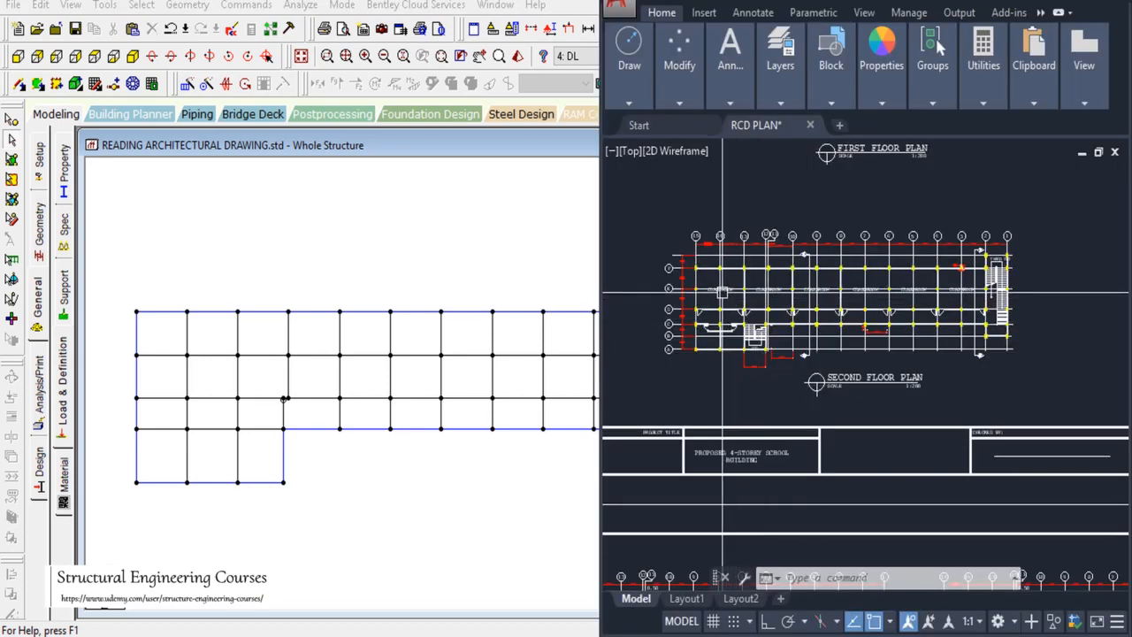
{"action": "scroll", "coordinate": [727, 318], "scroll_direction": "up", "scroll_amount": 2}
{"action": "scroll", "coordinate": [727, 318], "scroll_direction": "up", "scroll_amount": 3}
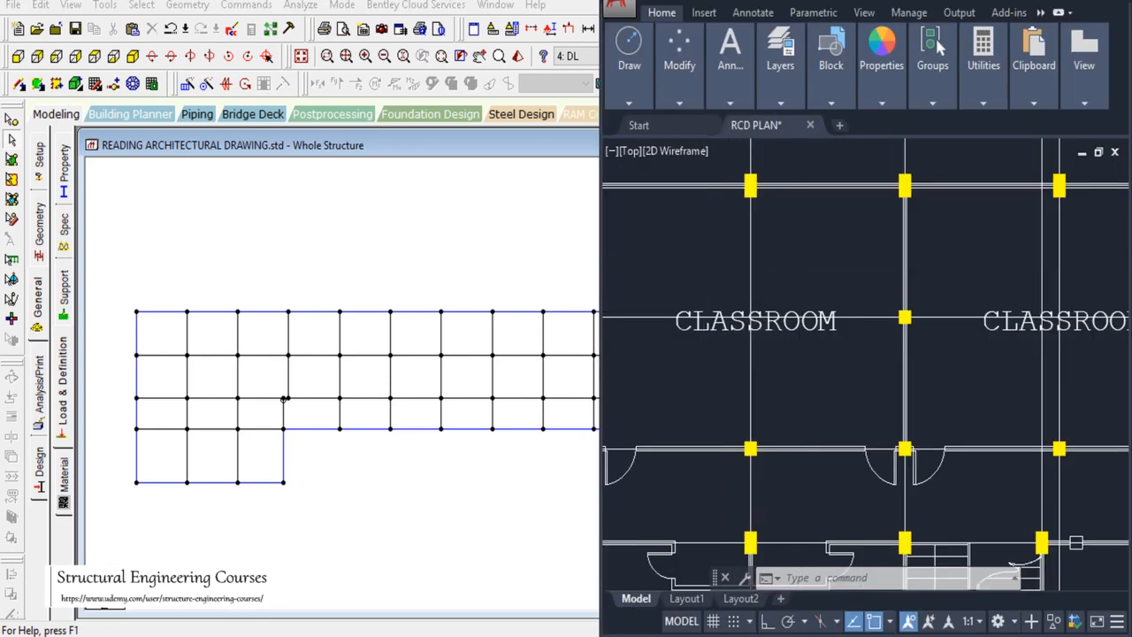
{"action": "scroll", "coordinate": [884, 371], "scroll_direction": "down", "scroll_amount": 2}
{"action": "scroll", "coordinate": [1041, 421], "scroll_direction": "up", "scroll_amount": 2}
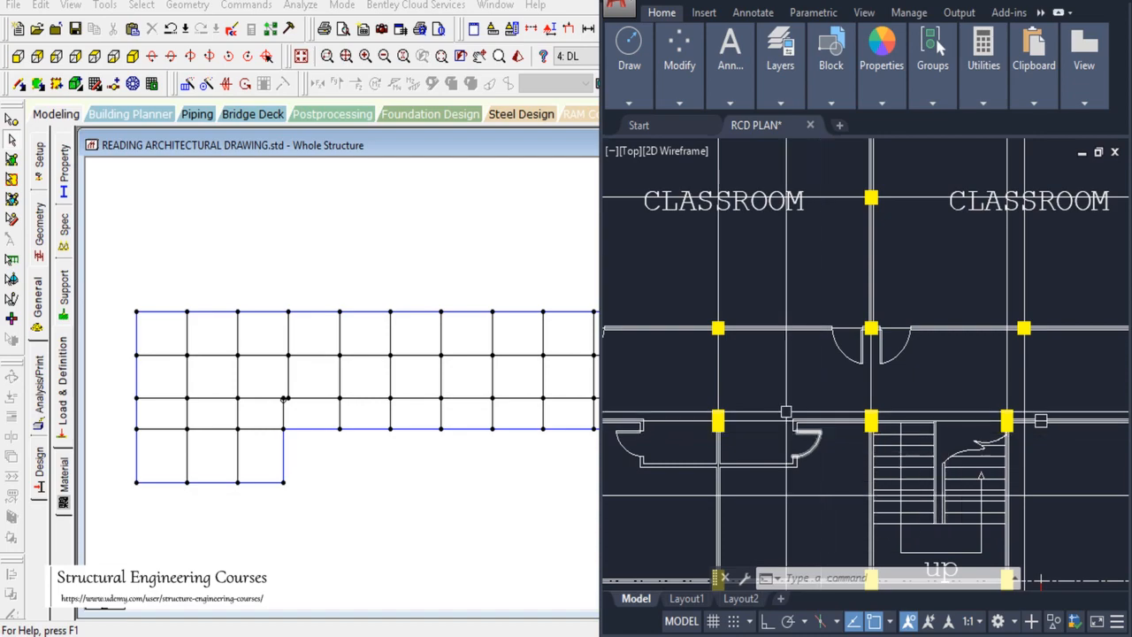
{"action": "scroll", "coordinate": [788, 371], "scroll_direction": "down", "scroll_amount": 3}
{"action": "scroll", "coordinate": [787, 371], "scroll_direction": "up", "scroll_amount": 3}
{"action": "scroll", "coordinate": [804, 370], "scroll_direction": "down", "scroll_amount": 3}
{"action": "scroll", "coordinate": [805, 370], "scroll_direction": "down", "scroll_amount": 3}
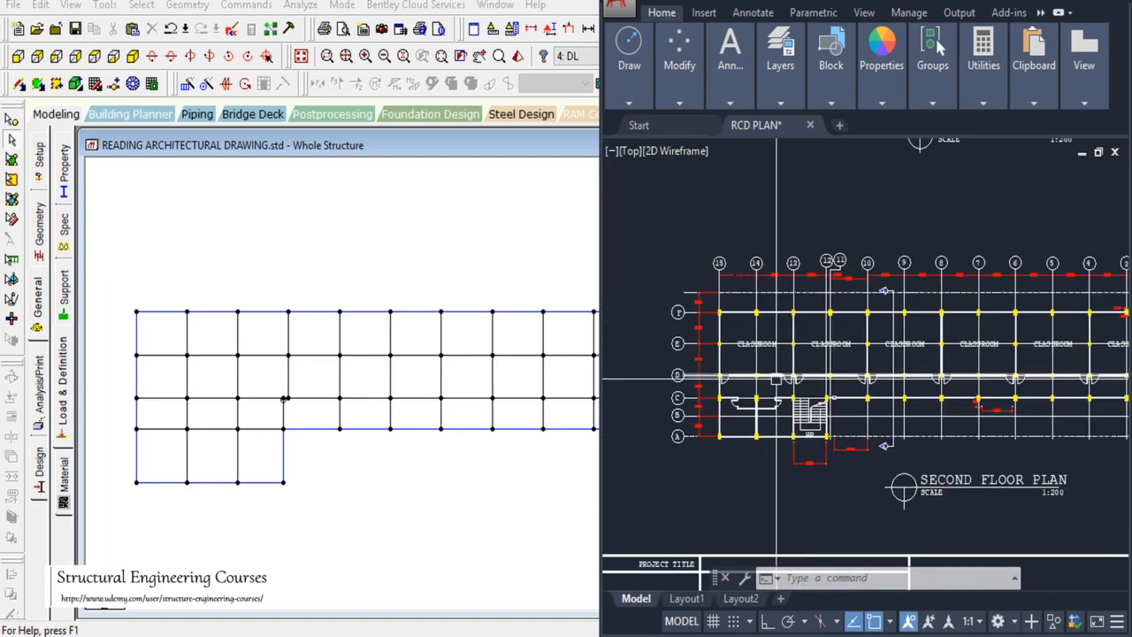
{"action": "scroll", "coordinate": [832, 380], "scroll_direction": "up", "scroll_amount": 4}
{"action": "scroll", "coordinate": [844, 385], "scroll_direction": "down", "scroll_amount": 4}
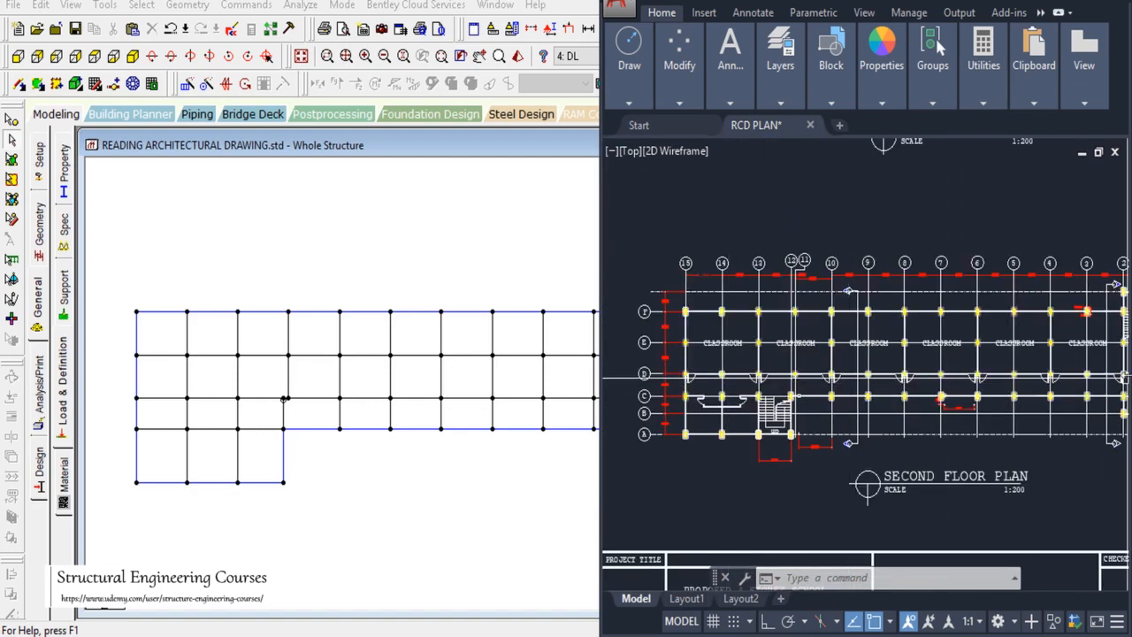
{"action": "scroll", "coordinate": [844, 385], "scroll_direction": "up", "scroll_amount": 4}
{"action": "scroll", "coordinate": [849, 381], "scroll_direction": "down", "scroll_amount": 5}
{"action": "scroll", "coordinate": [920, 364], "scroll_direction": "up", "scroll_amount": 5}
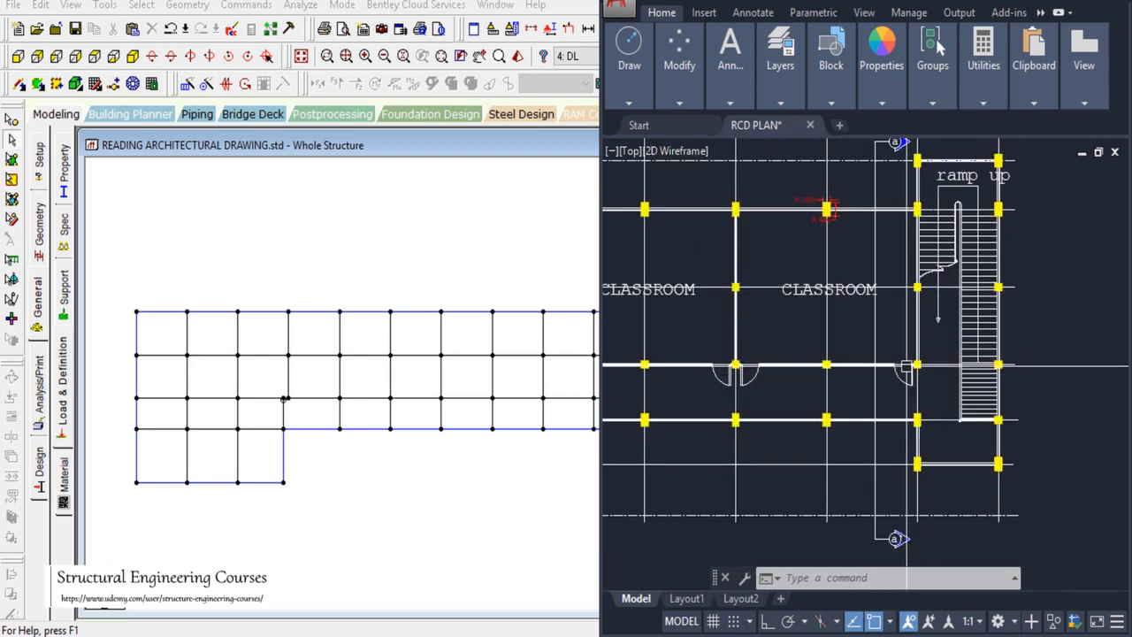
{"action": "scroll", "coordinate": [920, 365], "scroll_direction": "down", "scroll_amount": 5}
{"action": "scroll", "coordinate": [740, 364], "scroll_direction": "up", "scroll_amount": 4}
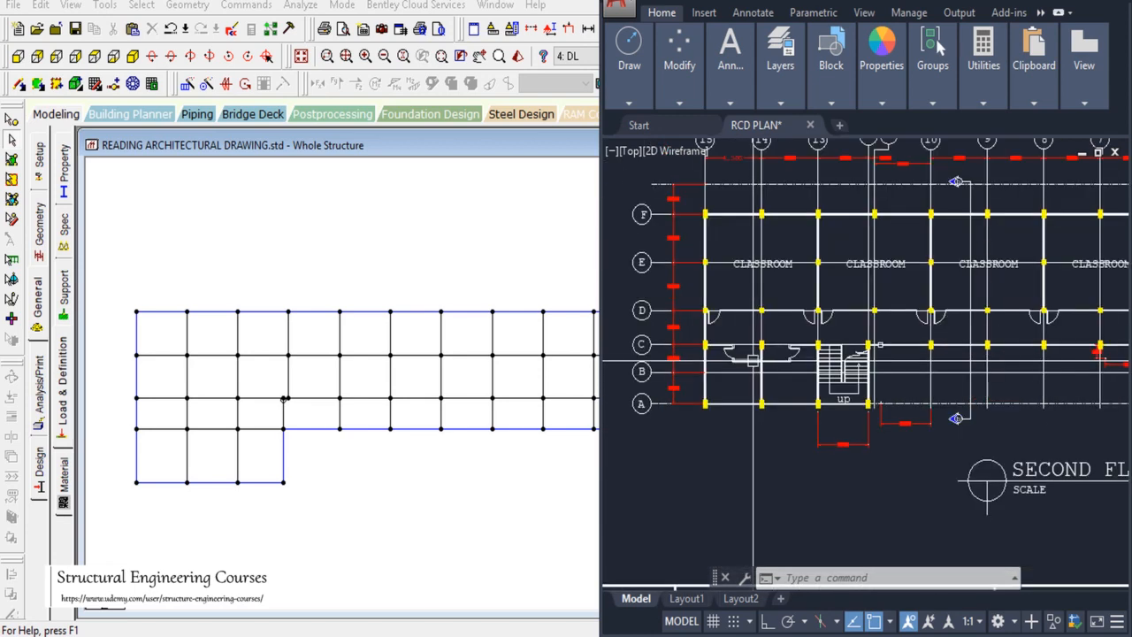
Step: Assign the -15.3 kN/m load to the long middle row of interior beams
{"action": "left_click_drag", "start_coordinate": [109, 391], "coordinate": [758, 407]}
{"action": "left_click", "coordinate": [918, 529]}
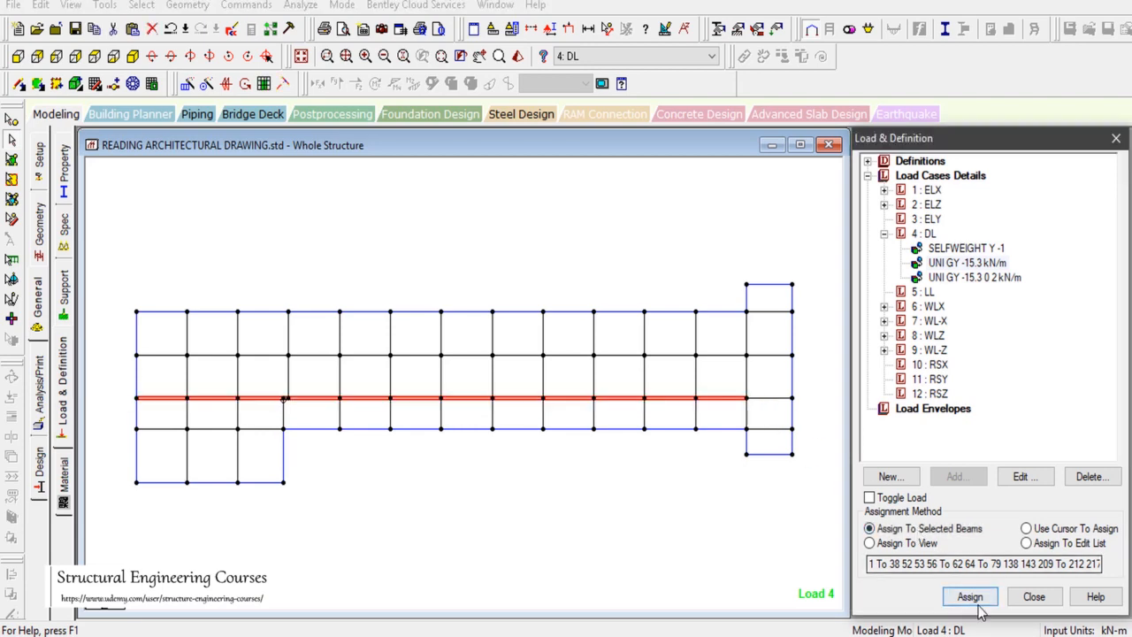
{"action": "left_click", "coordinate": [970, 596]}
{"action": "left_click", "coordinate": [1017, 422]}
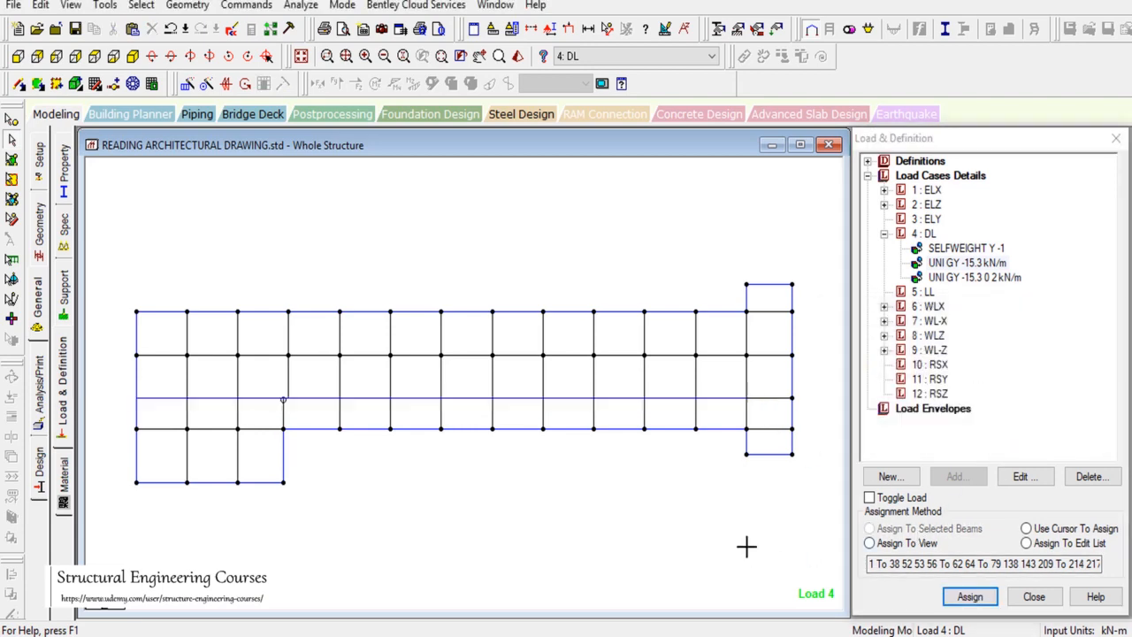
Step: Assign the -15.3 kN/m load to the short wall beams in the lower-left bay
{"action": "key", "text": "alt+Tab"}
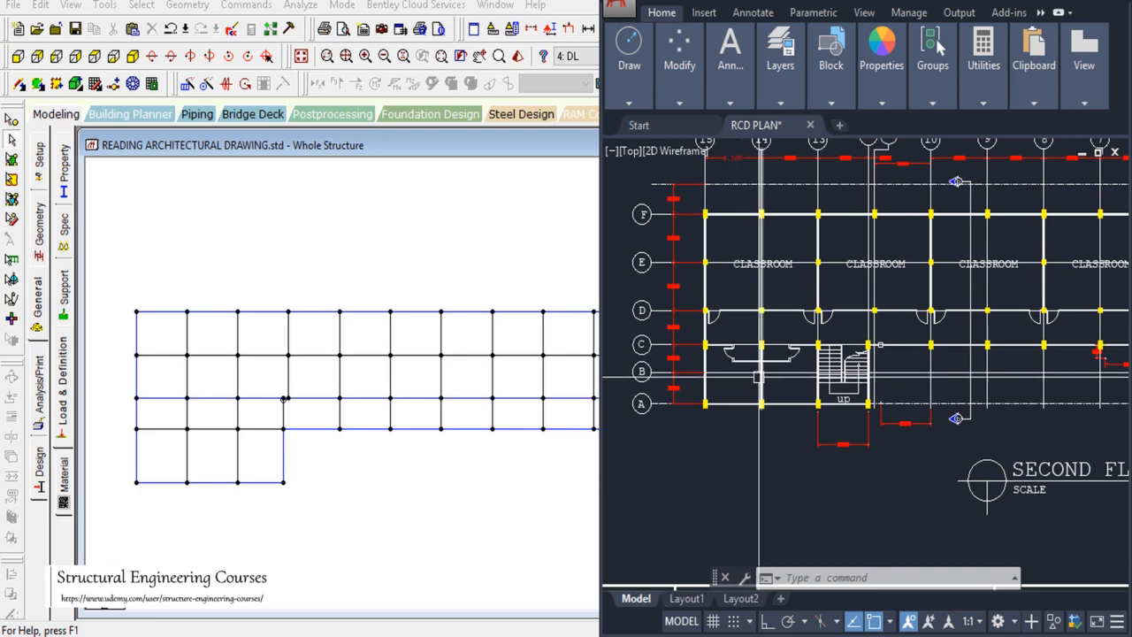
{"action": "scroll", "coordinate": [763, 345], "scroll_direction": "up", "scroll_amount": 2}
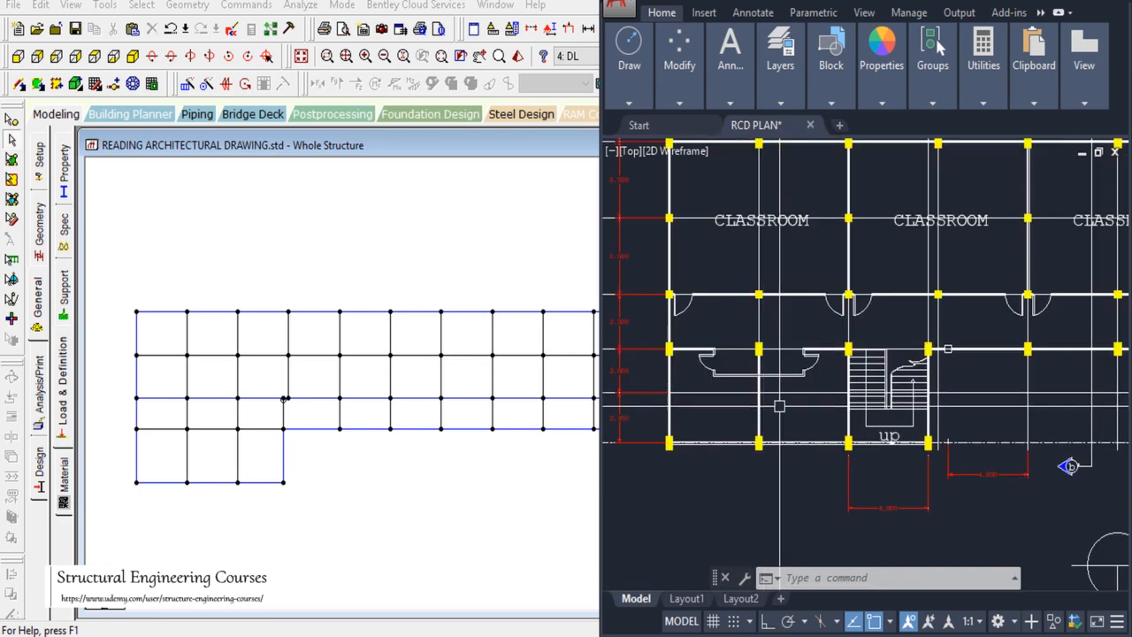
{"action": "left_click", "coordinate": [179, 451]}
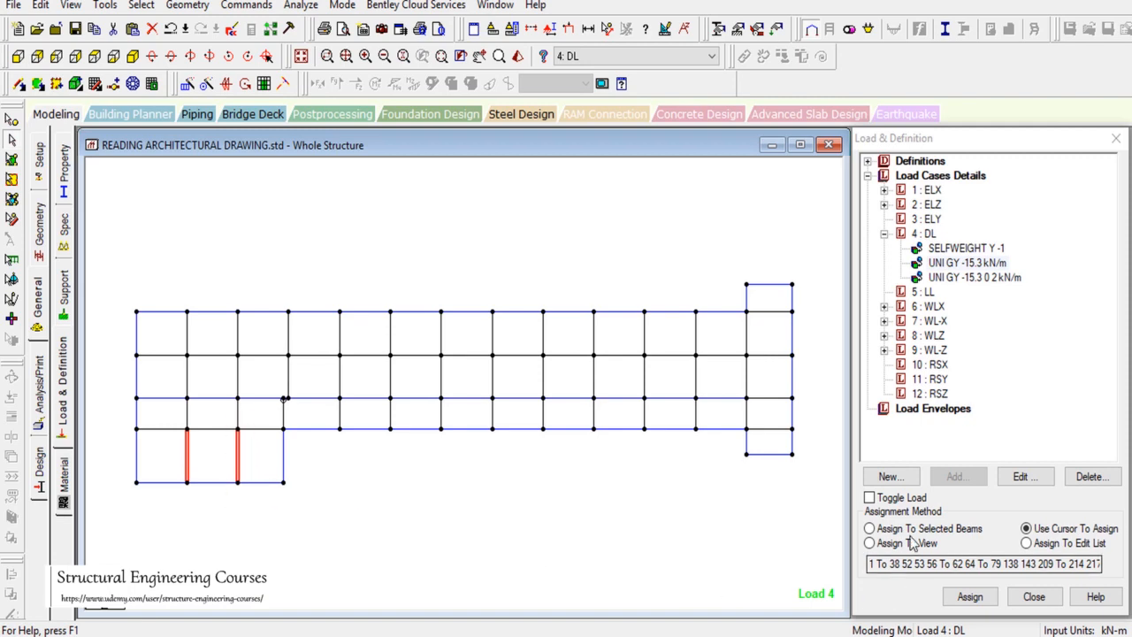
{"action": "left_click", "coordinate": [870, 527]}
{"action": "left_click", "coordinate": [969, 596]}
{"action": "left_click", "coordinate": [1011, 421]}
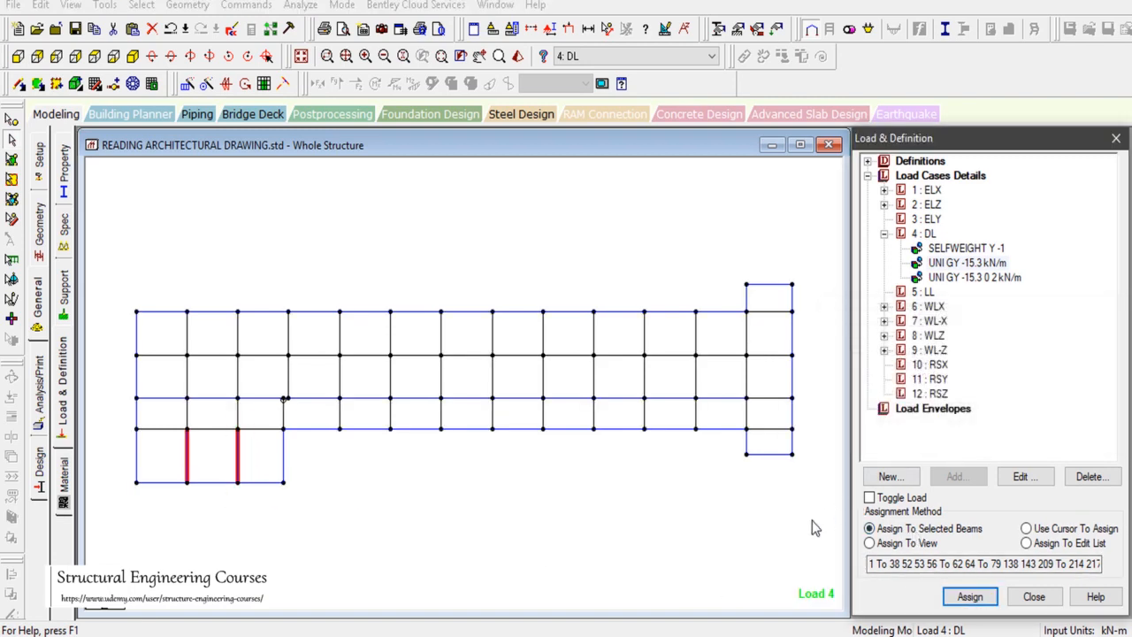
{"action": "key", "text": "alt+Tab"}
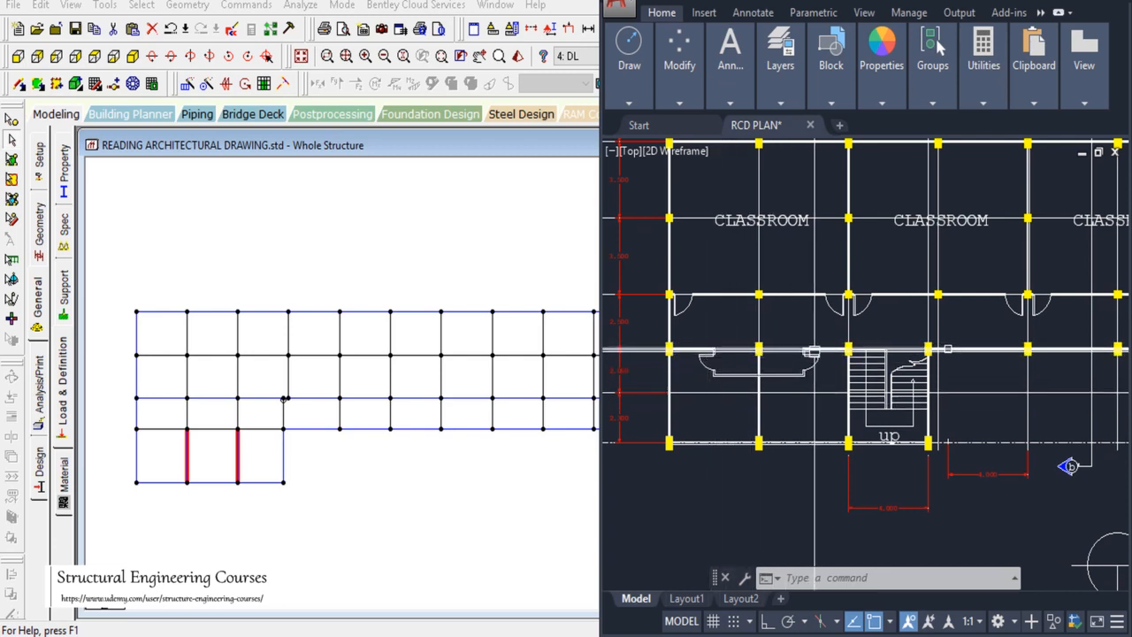
{"action": "left_click", "coordinate": [124, 434]}
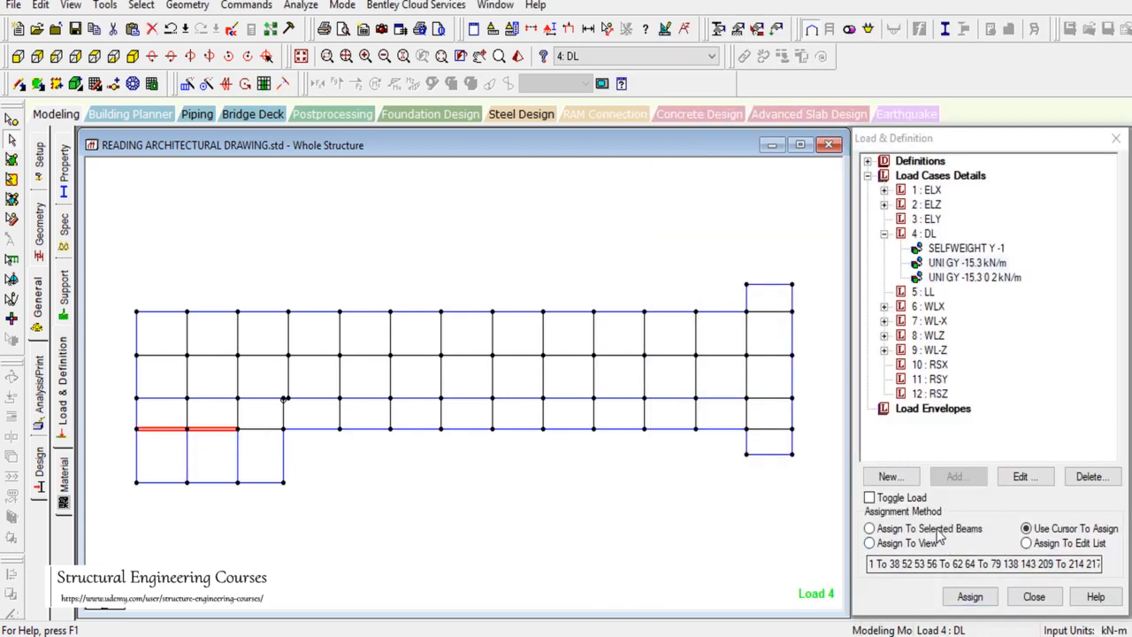
{"action": "left_click", "coordinate": [938, 530]}
{"action": "left_click", "coordinate": [969, 596]}
{"action": "left_click", "coordinate": [1014, 422]}
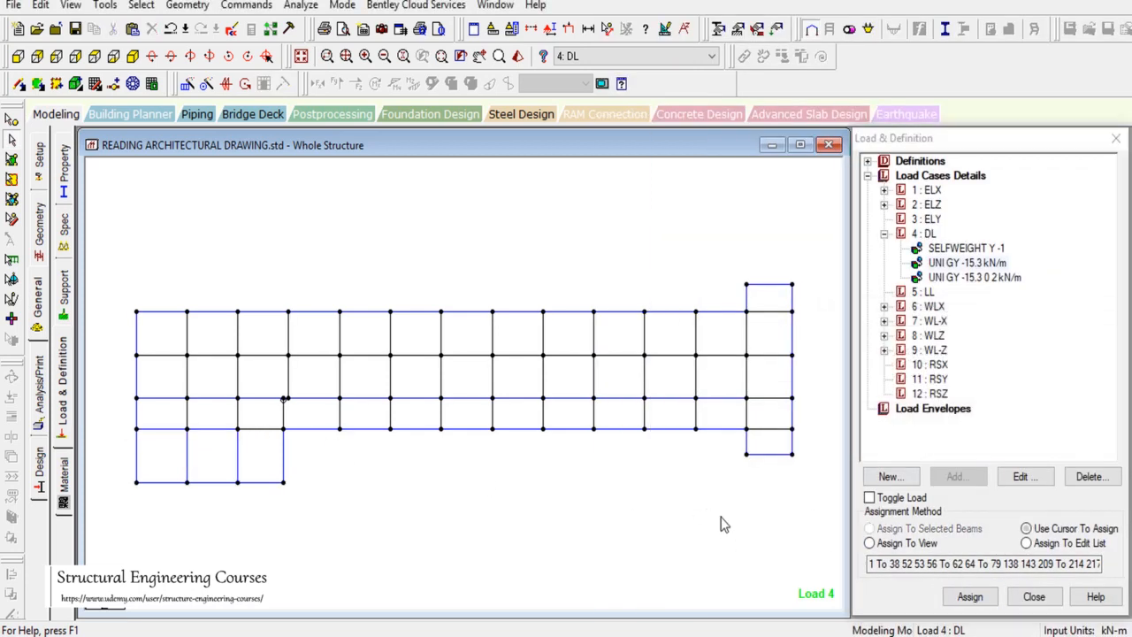
Step: Pan the AutoCAD floor plan with PAN to show grid lines 1 to 10
{"action": "key", "text": "alt+Tab"}
{"action": "scroll", "coordinate": [715, 408], "scroll_direction": "down", "scroll_amount": 2}
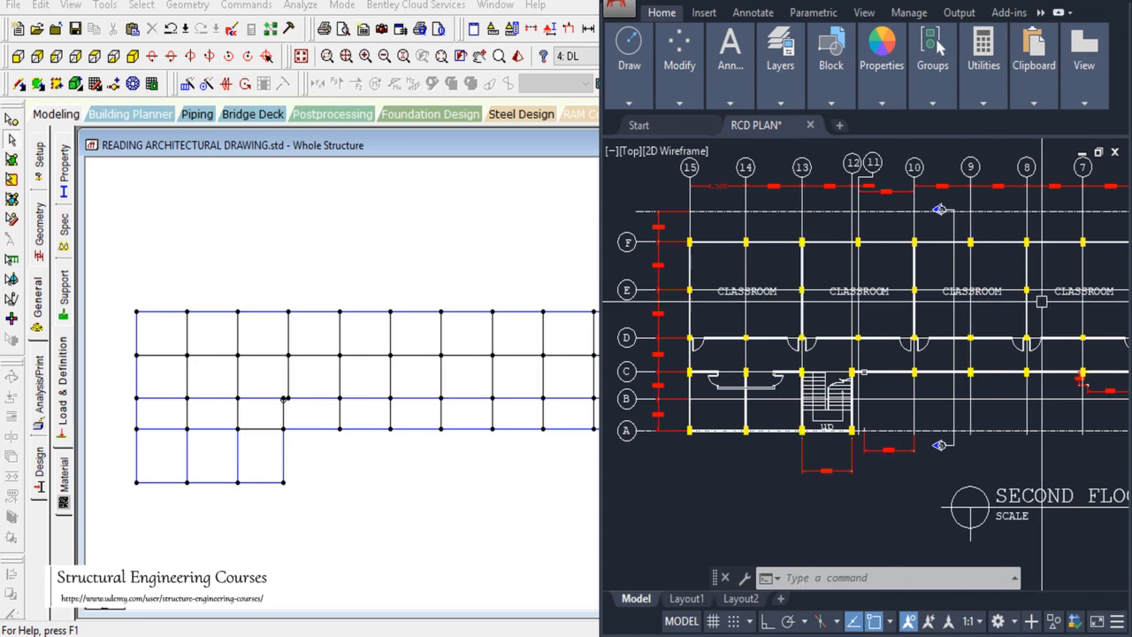
{"action": "type", "text": "pa"}
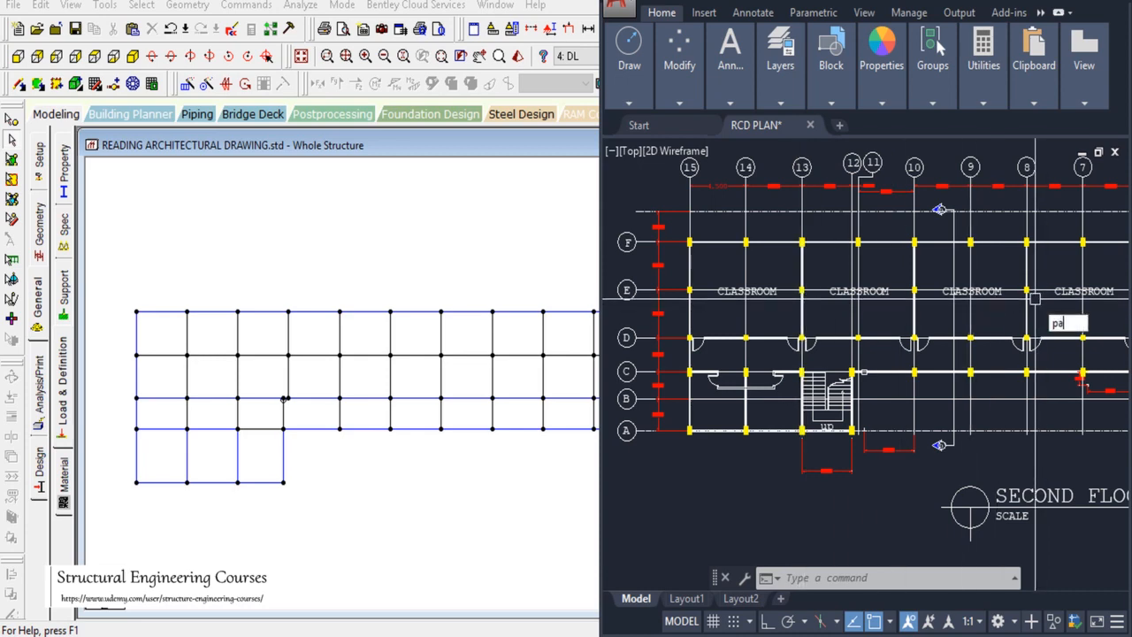
{"action": "type", "text": "n"}
{"action": "key", "text": "Return"}
{"action": "left_click_drag", "start_coordinate": [1110, 324], "coordinate": [809, 328]}
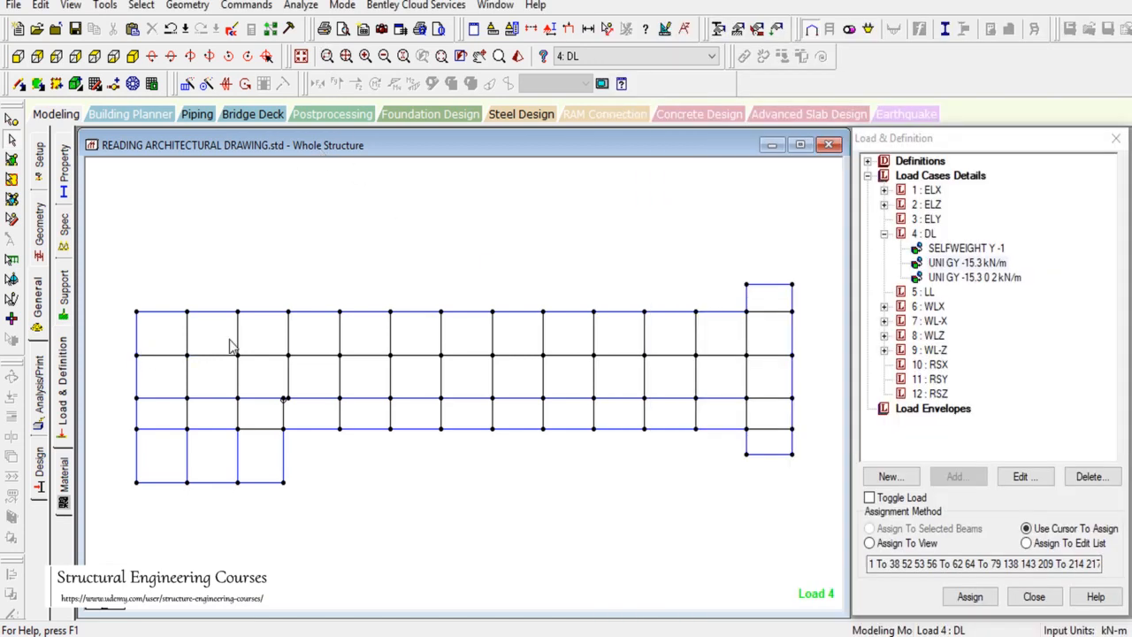
Step: Select the six interior cross beams under partition walls and assign them the -15.3 kN/m load
{"action": "left_click", "coordinate": [236, 340]}
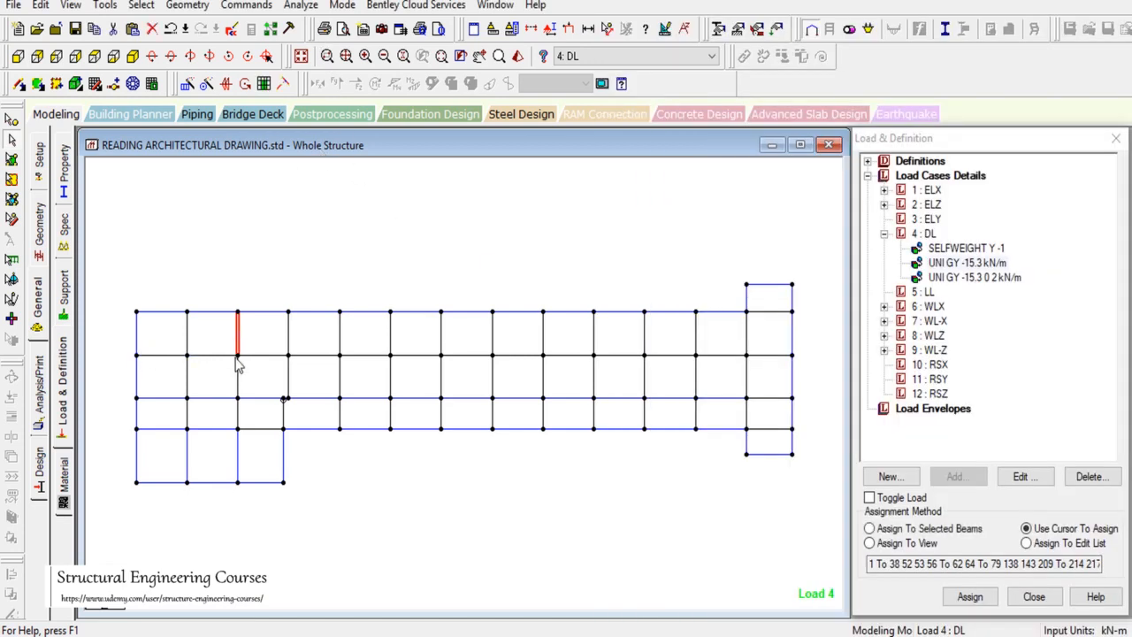
{"action": "left_click", "coordinate": [340, 343]}
{"action": "left_click", "coordinate": [341, 384]}
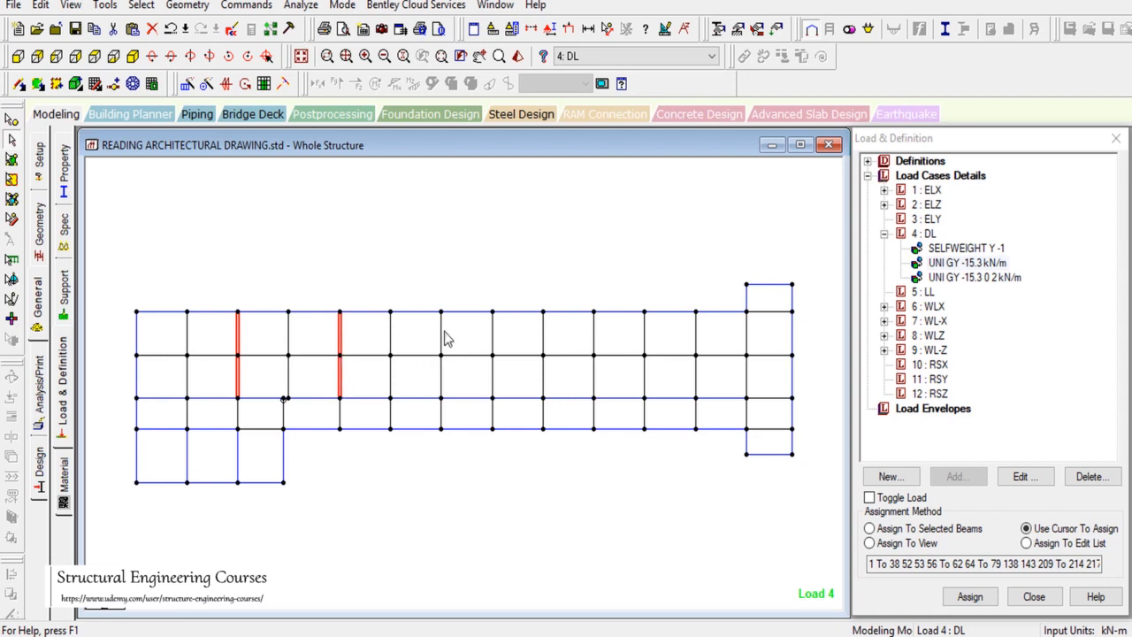
{"action": "left_click", "coordinate": [444, 386]}
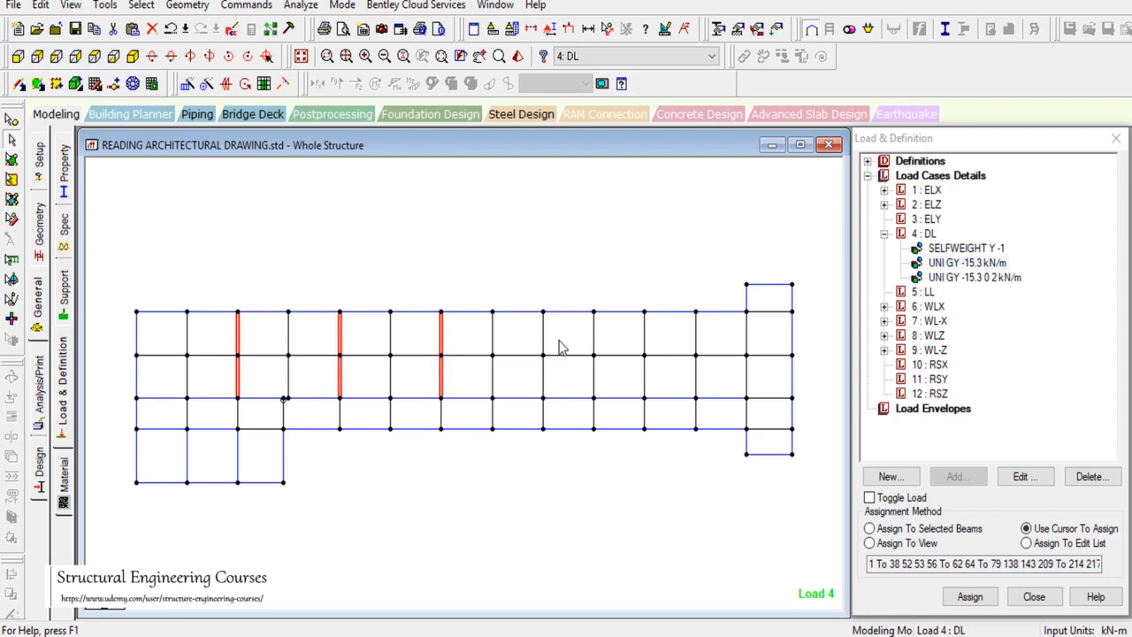
{"action": "left_click", "coordinate": [543, 389]}
{"action": "left_click", "coordinate": [645, 376]}
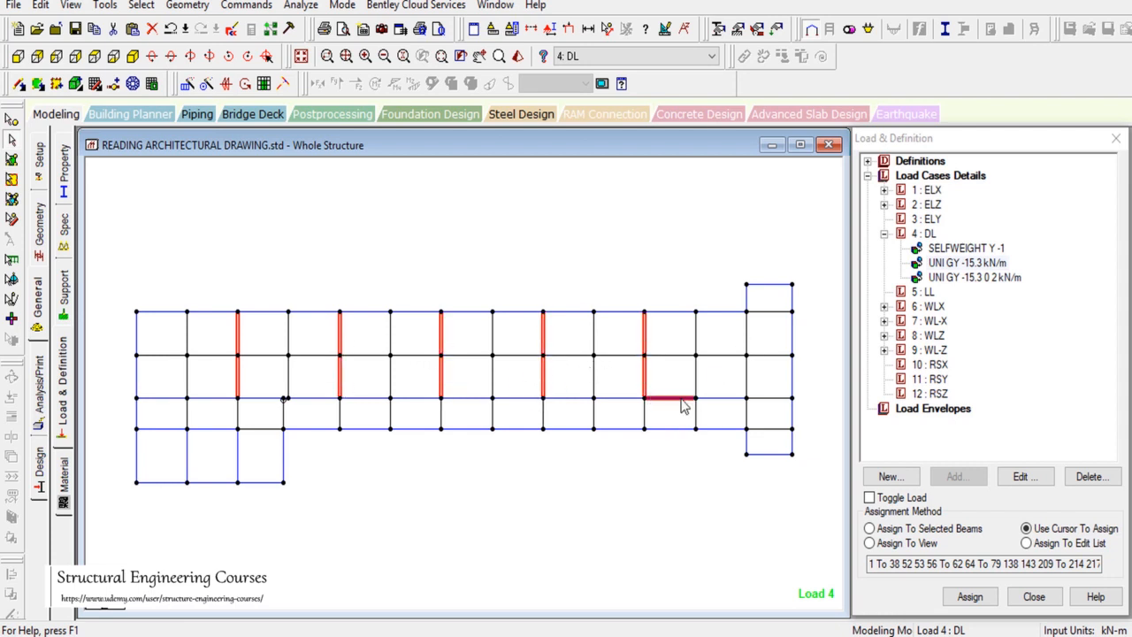
{"action": "left_click", "coordinate": [746, 376]}
{"action": "left_click", "coordinate": [927, 530]}
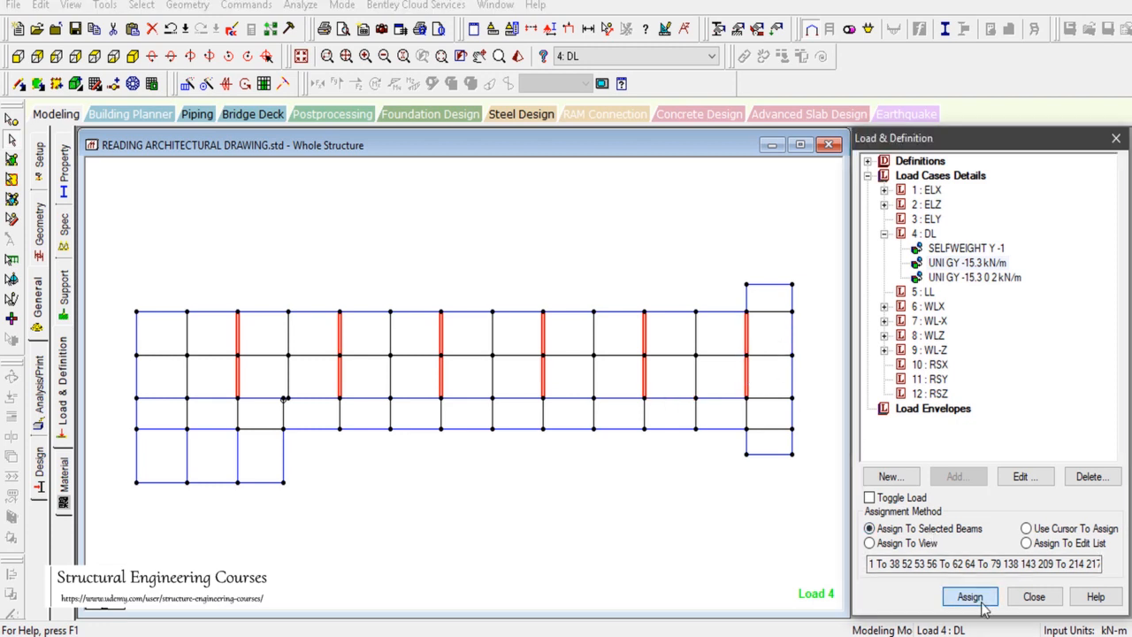
{"action": "left_click", "coordinate": [969, 596]}
{"action": "left_click", "coordinate": [1016, 422]}
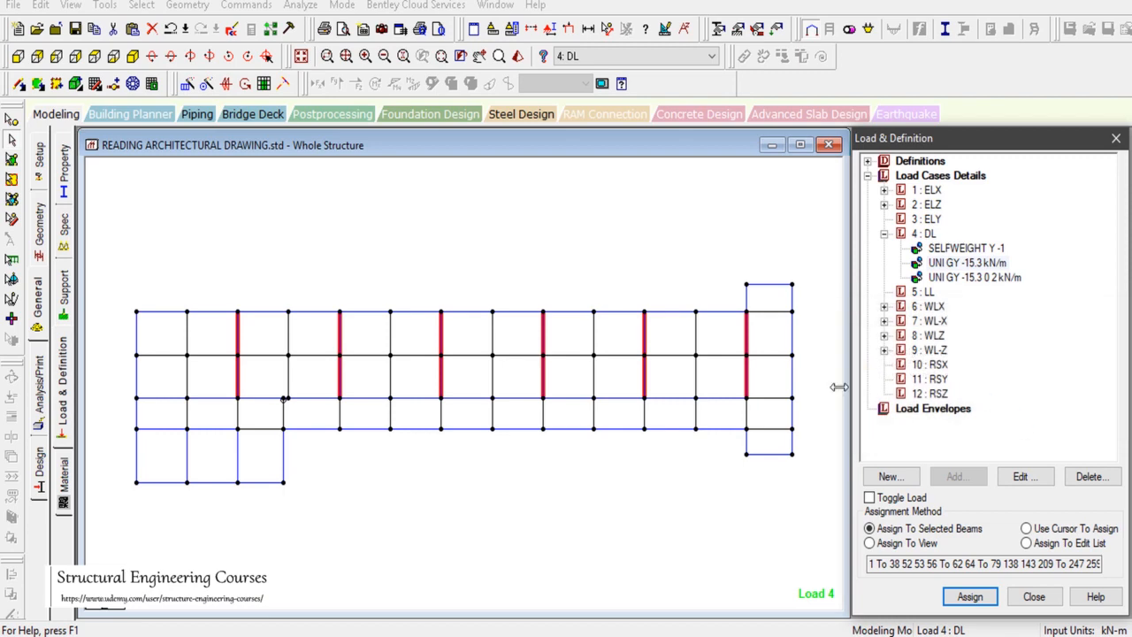
{"action": "left_click", "coordinate": [854, 635]}
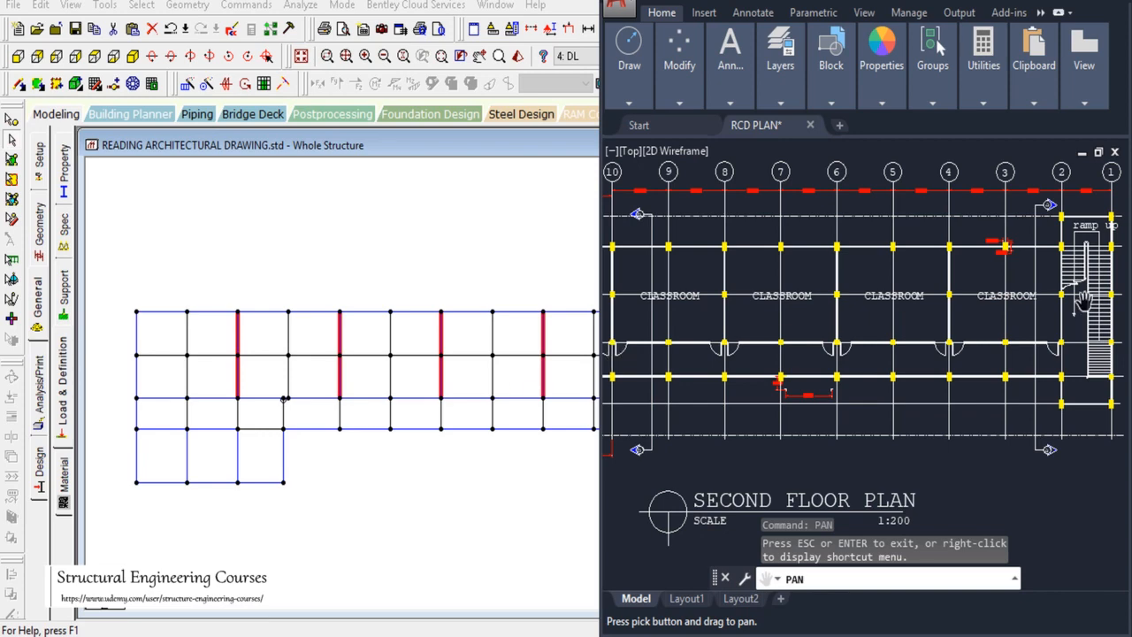
Step: Pan and zoom the AutoCAD floor plan toward the stair end
{"action": "left_click_drag", "start_coordinate": [1040, 412], "coordinate": [983, 398]}
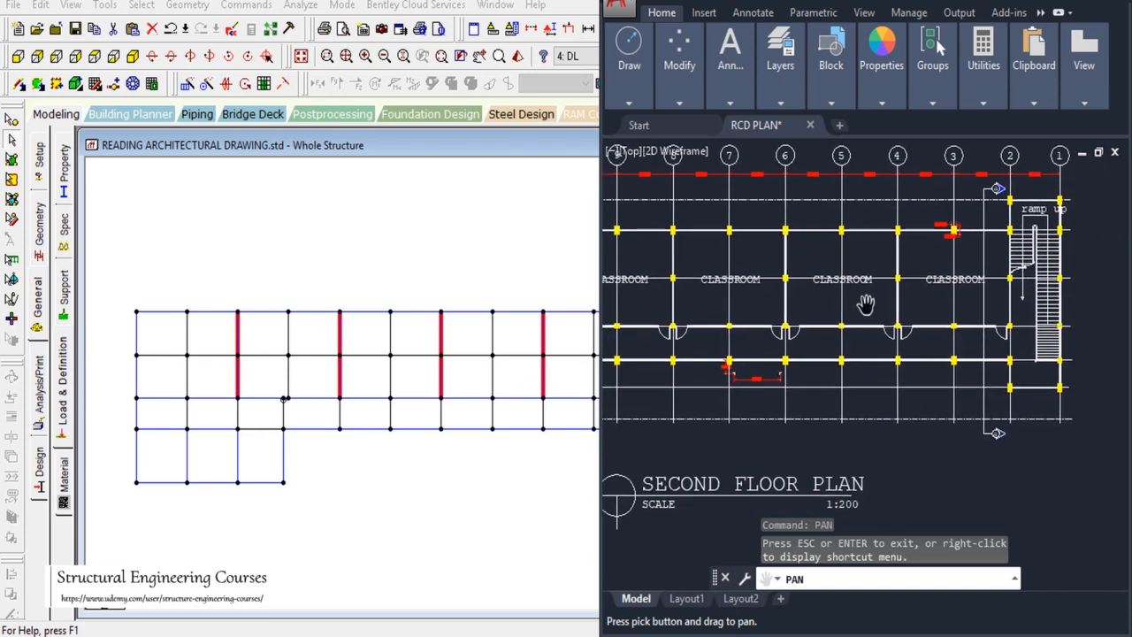
{"action": "scroll", "coordinate": [871, 305], "scroll_direction": "down", "scroll_amount": 4}
{"action": "scroll", "coordinate": [931, 306], "scroll_direction": "up", "scroll_amount": 4}
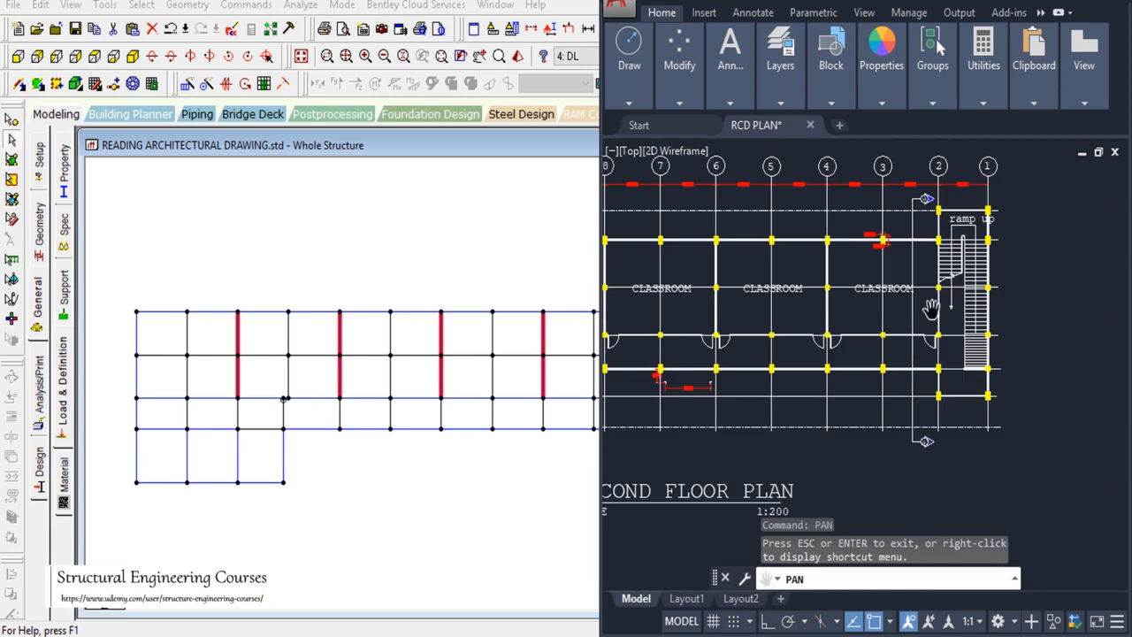
{"action": "scroll", "coordinate": [931, 307], "scroll_direction": "up", "scroll_amount": 2}
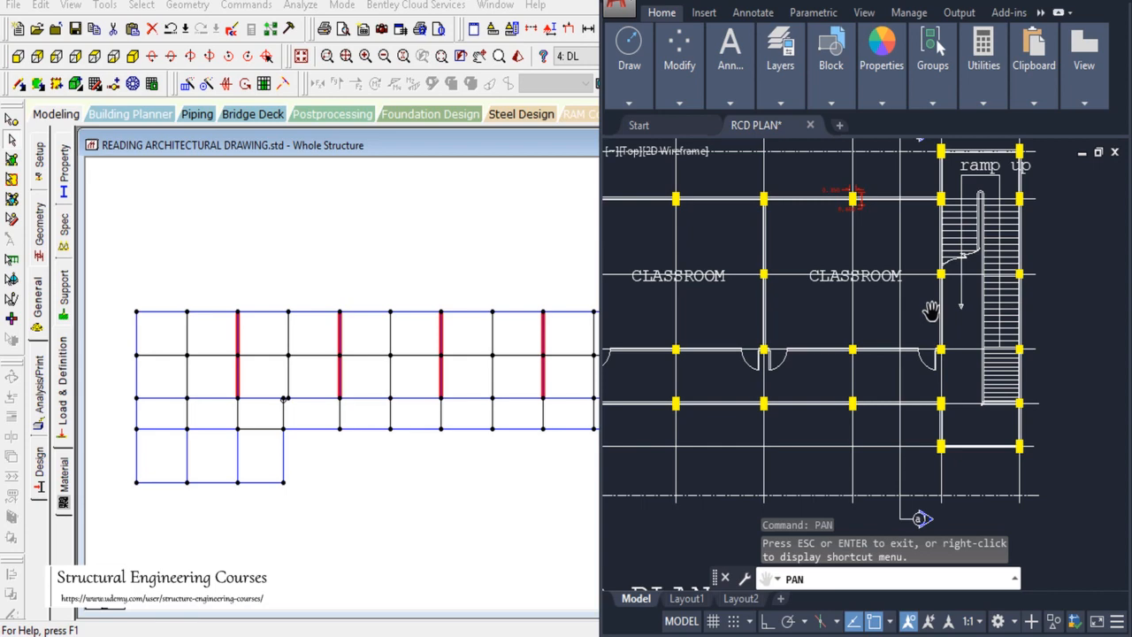
{"action": "left_click_drag", "start_coordinate": [927, 376], "coordinate": [983, 394]}
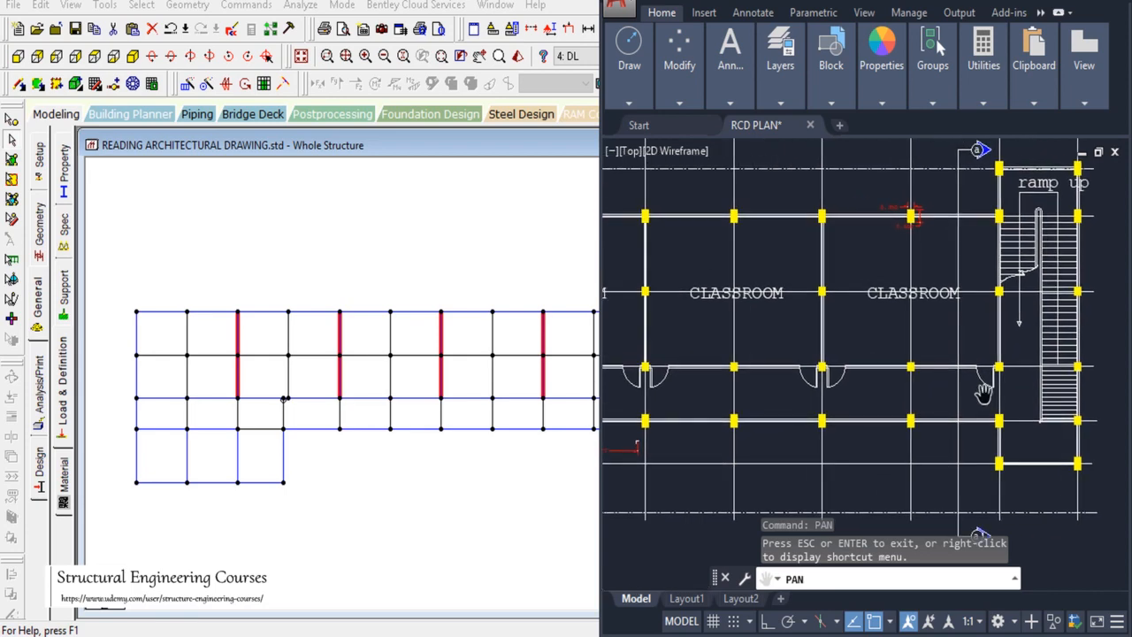
Step: Select the top-floor beams in front elevation and display only them in top view
{"action": "left_click", "coordinate": [421, 298]}
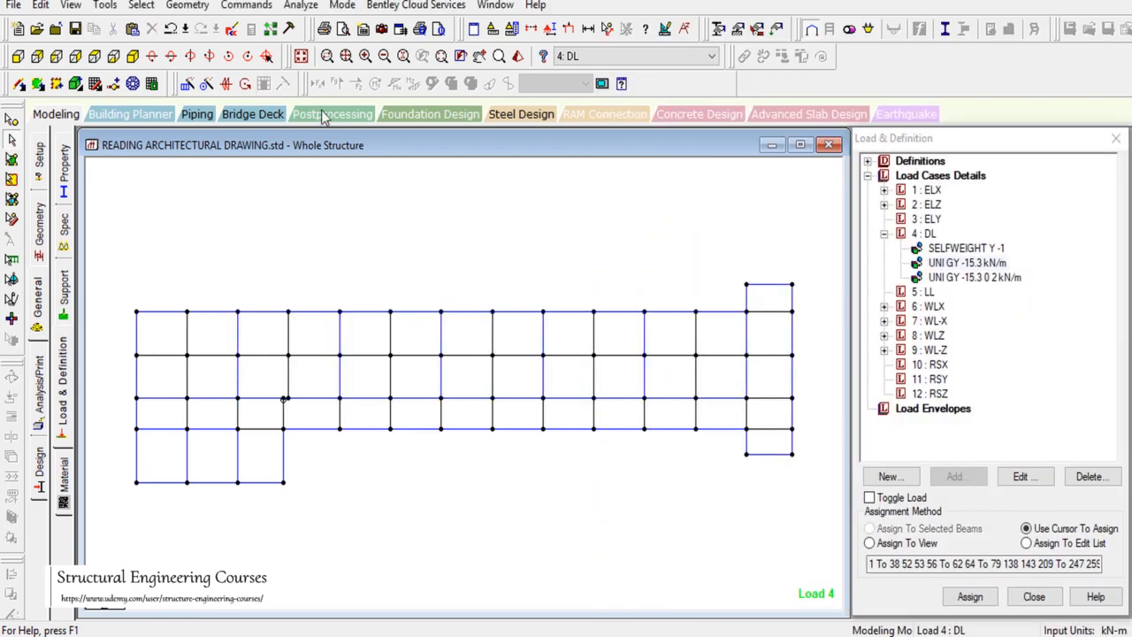
{"action": "left_click", "coordinate": [301, 56]}
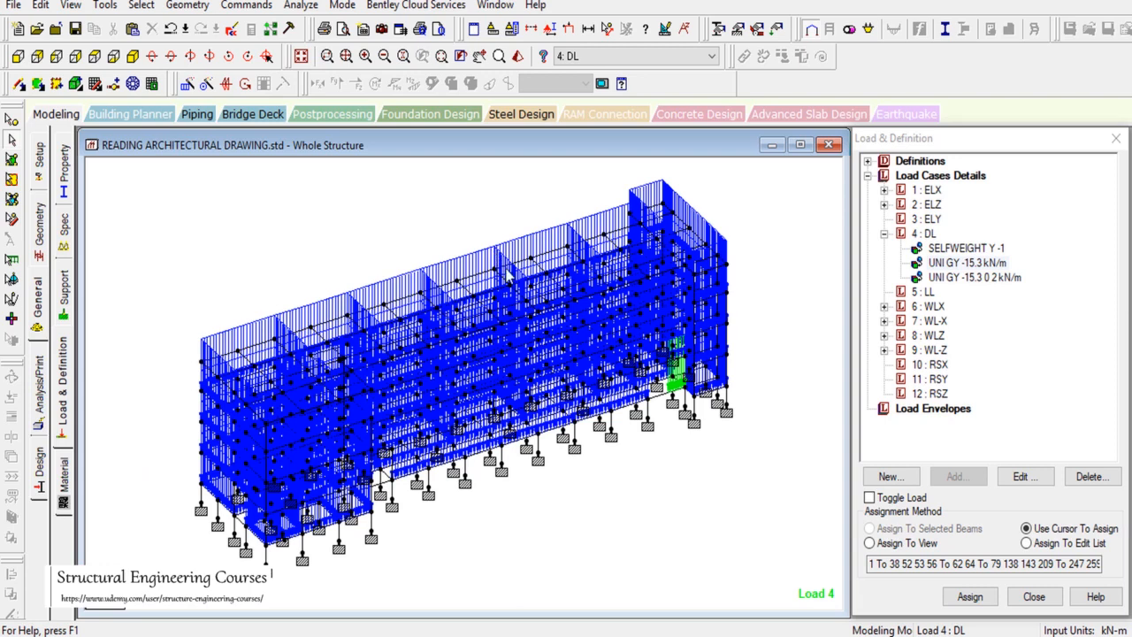
{"action": "left_click", "coordinate": [24, 80]}
{"action": "left_click_drag", "start_coordinate": [117, 250], "coordinate": [811, 298]}
{"action": "left_click", "coordinate": [70, 4]}
{"action": "left_click", "coordinate": [92, 61]}
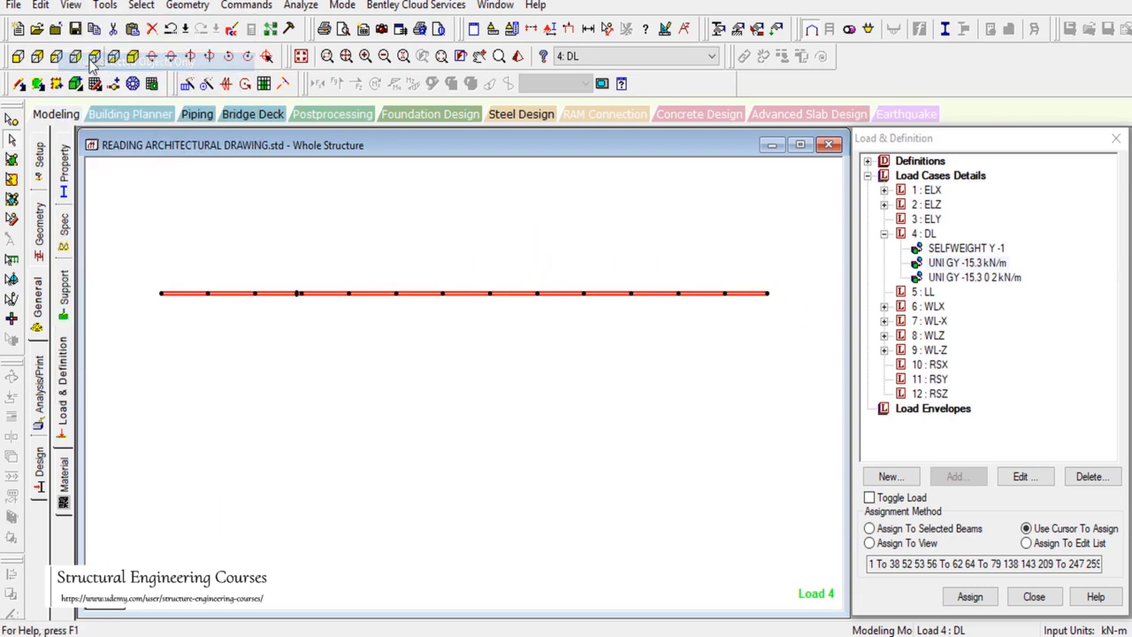
{"action": "left_click", "coordinate": [94, 58]}
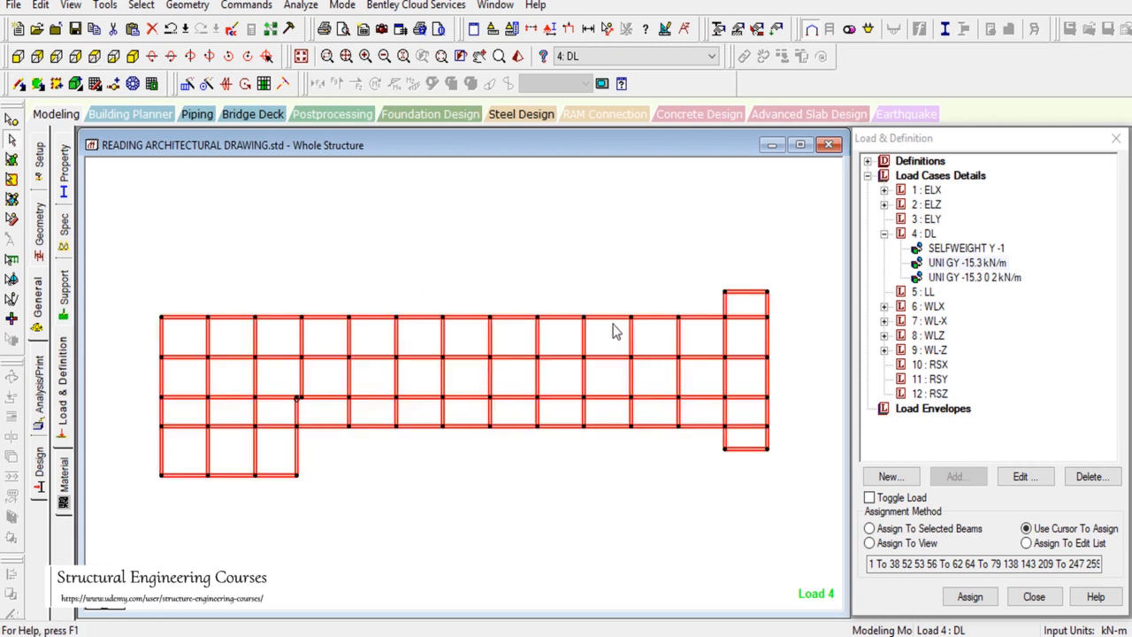
{"action": "left_click_drag", "start_coordinate": [521, 242], "coordinate": [592, 276]}
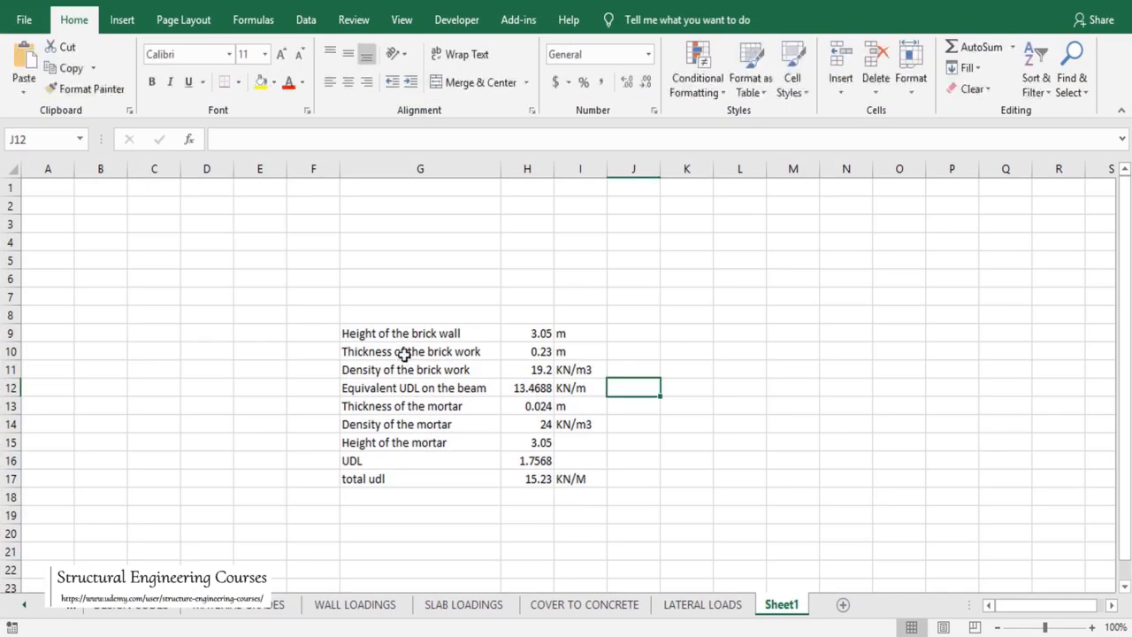
Step: Copy the brick wall calculation block G9:I17 to K9 and widen column K
{"action": "left_click_drag", "start_coordinate": [382, 336], "coordinate": [589, 486]}
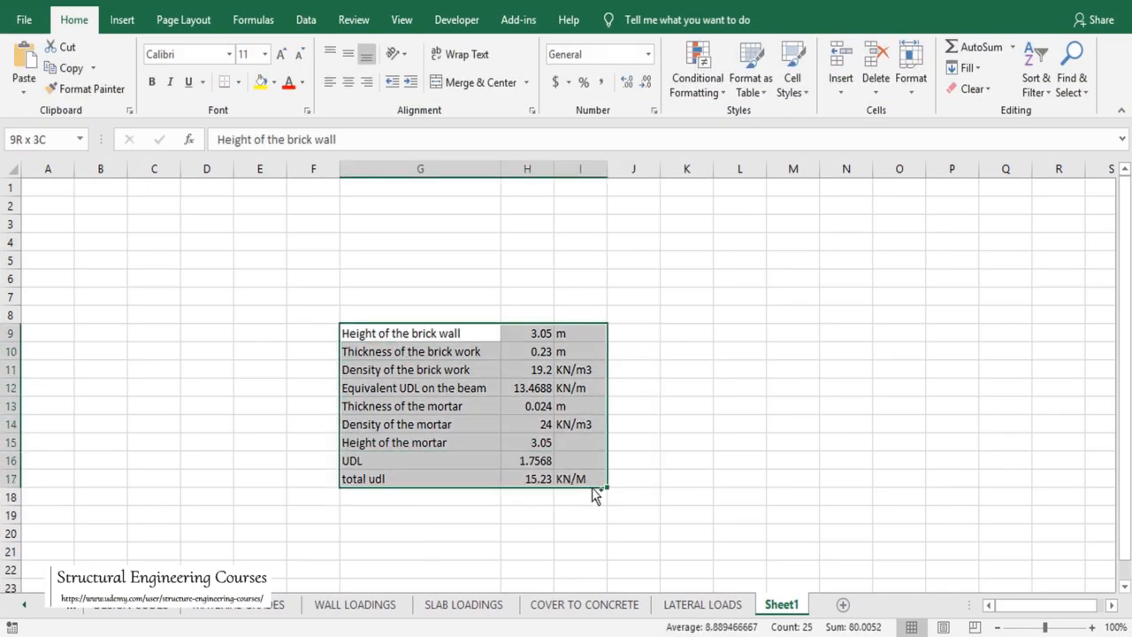
{"action": "key", "text": "ctrl+c"}
{"action": "left_click", "coordinate": [687, 333]}
{"action": "key", "text": "ctrl+v"}
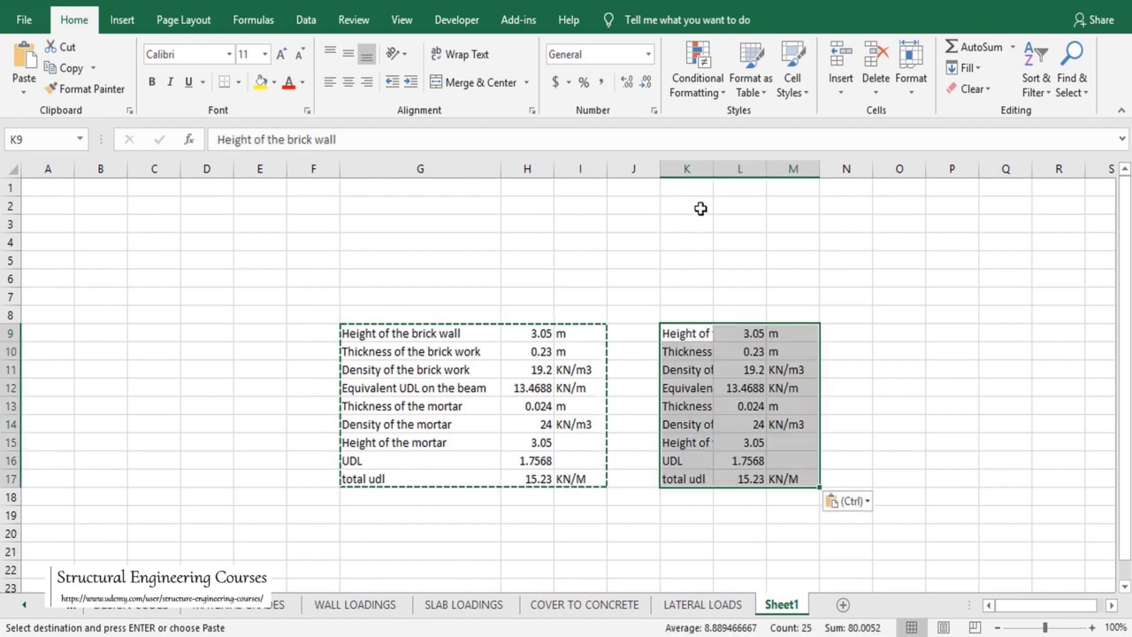
{"action": "left_click_drag", "start_coordinate": [713, 168], "coordinate": [830, 173]}
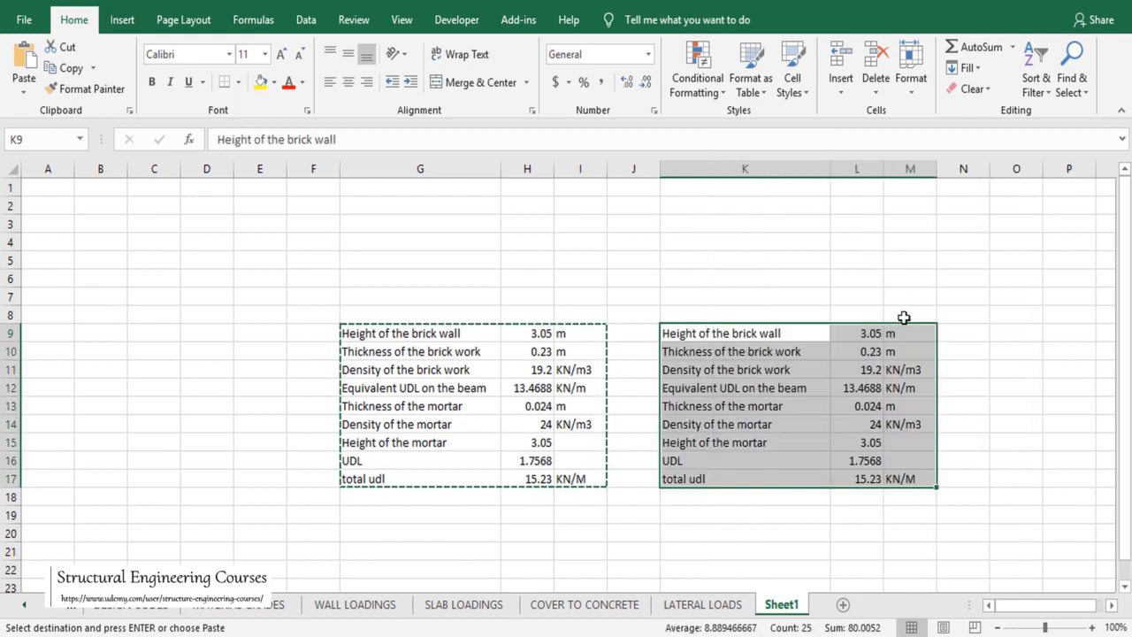
Step: Set the copied wall height in L9 to 0.9 m, giving a 4.49 kN/m total udl
{"action": "left_click", "coordinate": [863, 333]}
{"action": "type", "text": "0.9"}
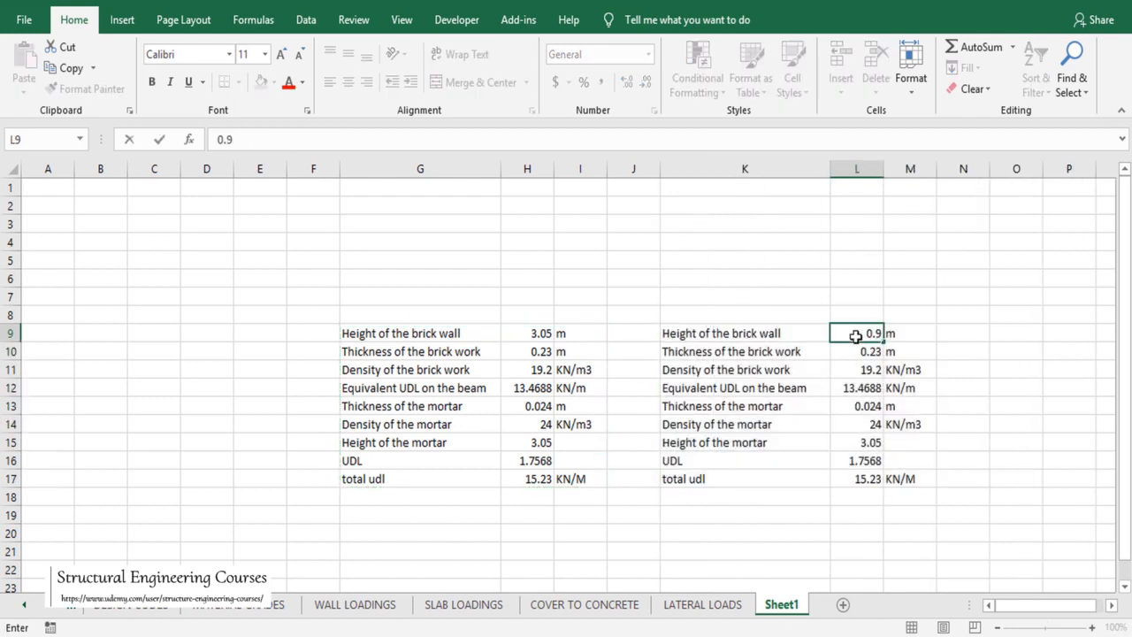
{"action": "key", "text": "Return"}
{"action": "left_click", "coordinate": [868, 481]}
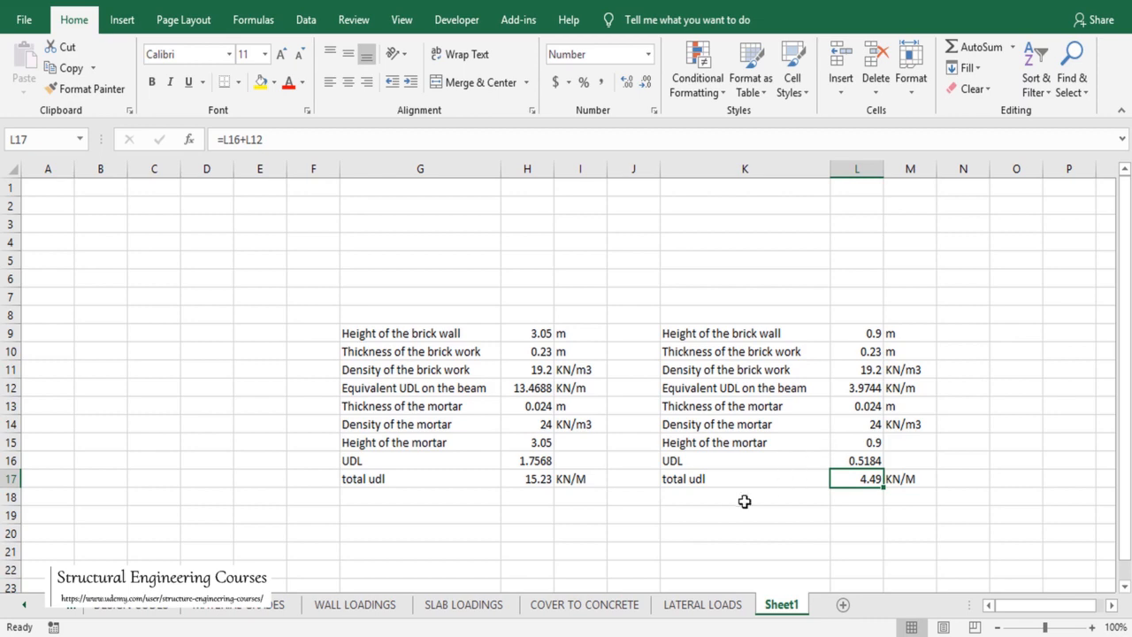
Step: Save the workbook and return to the STAAD.Pro model
{"action": "key", "text": "ctrl+s"}
{"action": "mouse_move", "coordinate": [607, 628]}
{"action": "left_click", "coordinate": [569, 630]}
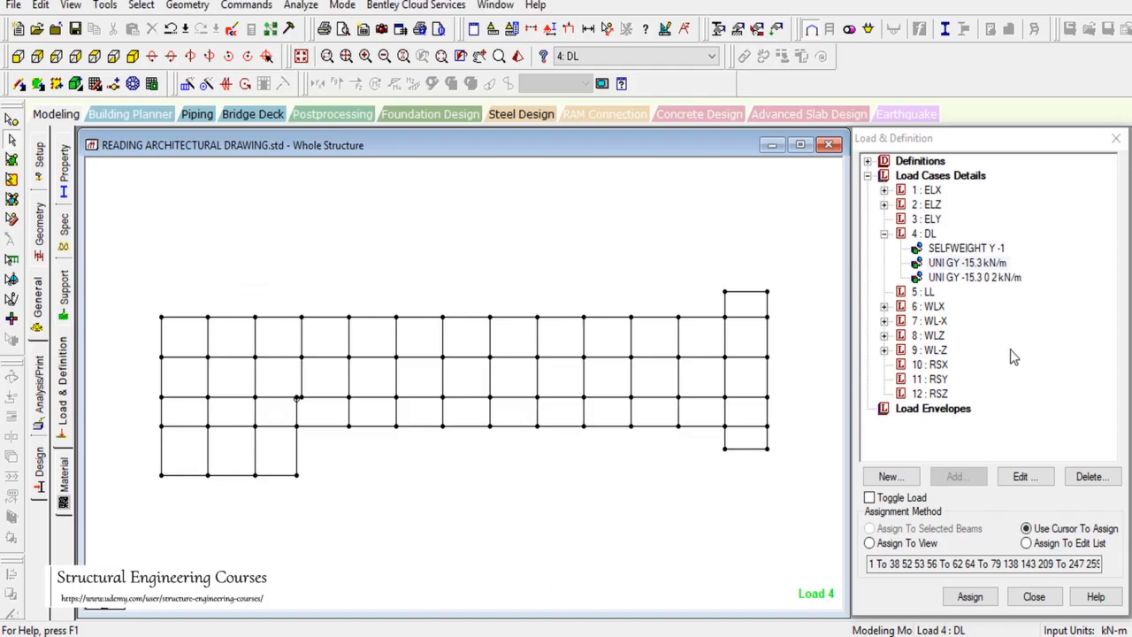
Step: Add a UNI GY -4.5 kN/m uniform force member load to load case 4: DL
{"action": "left_click", "coordinate": [925, 233]}
{"action": "left_click", "coordinate": [955, 476]}
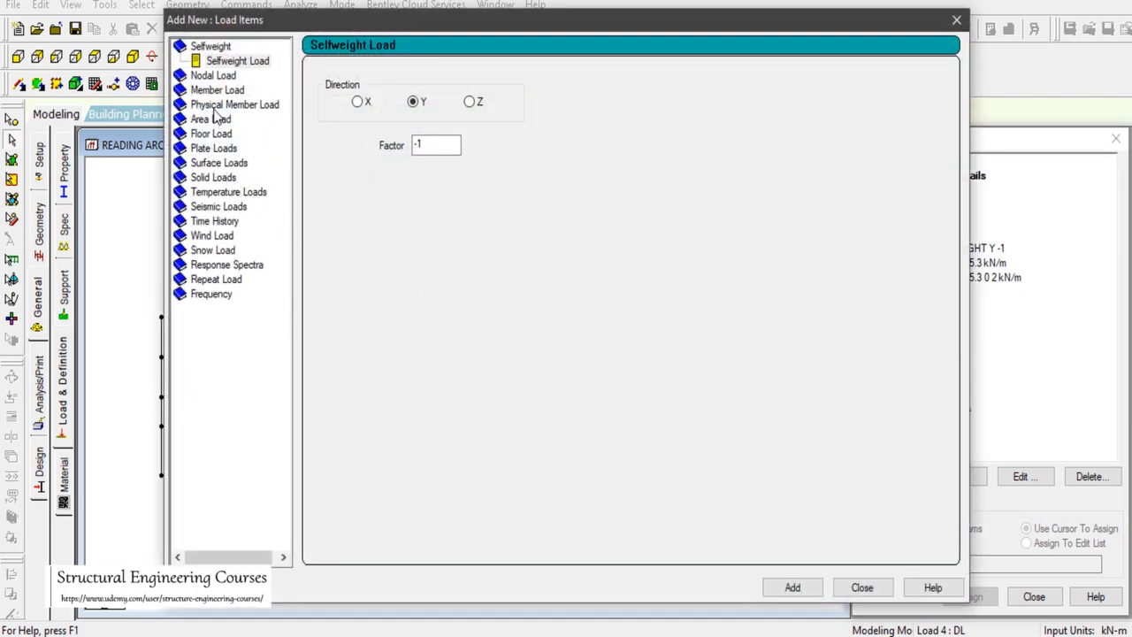
{"action": "left_click", "coordinate": [217, 91]}
{"action": "key", "text": "Tab"}
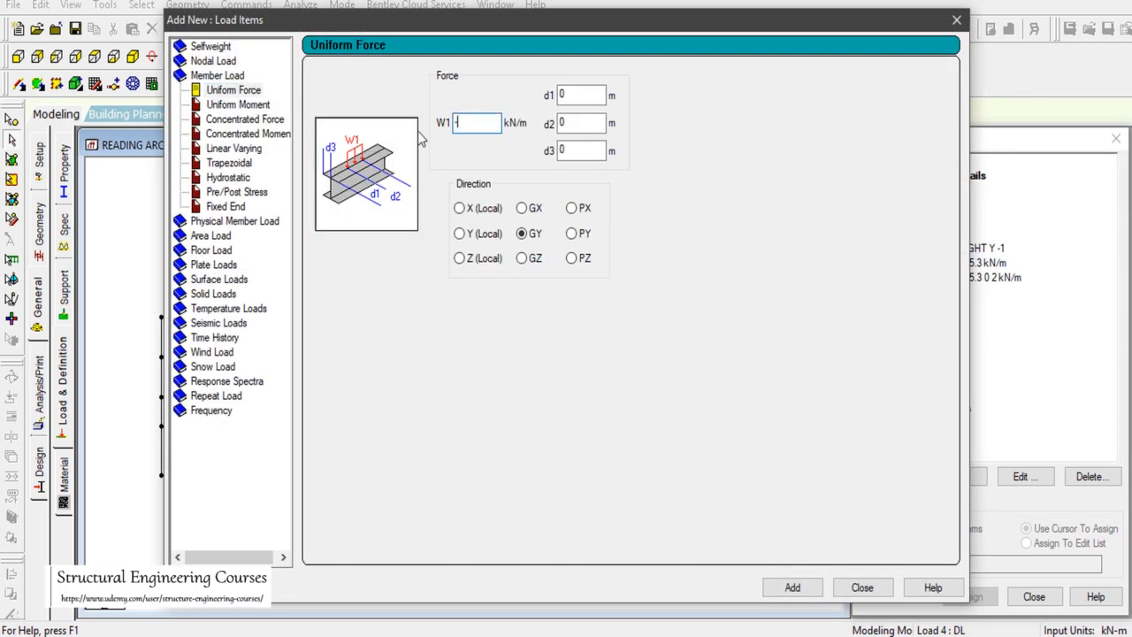
{"action": "left_click", "coordinate": [794, 591]}
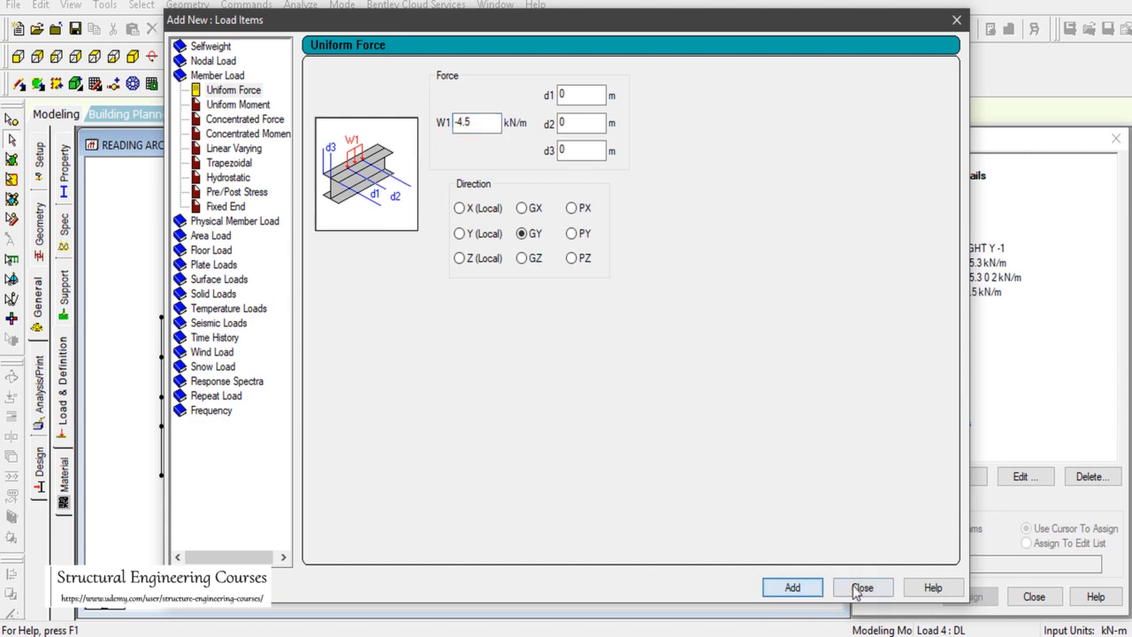
{"action": "left_click", "coordinate": [852, 586]}
{"action": "left_click", "coordinate": [975, 295]}
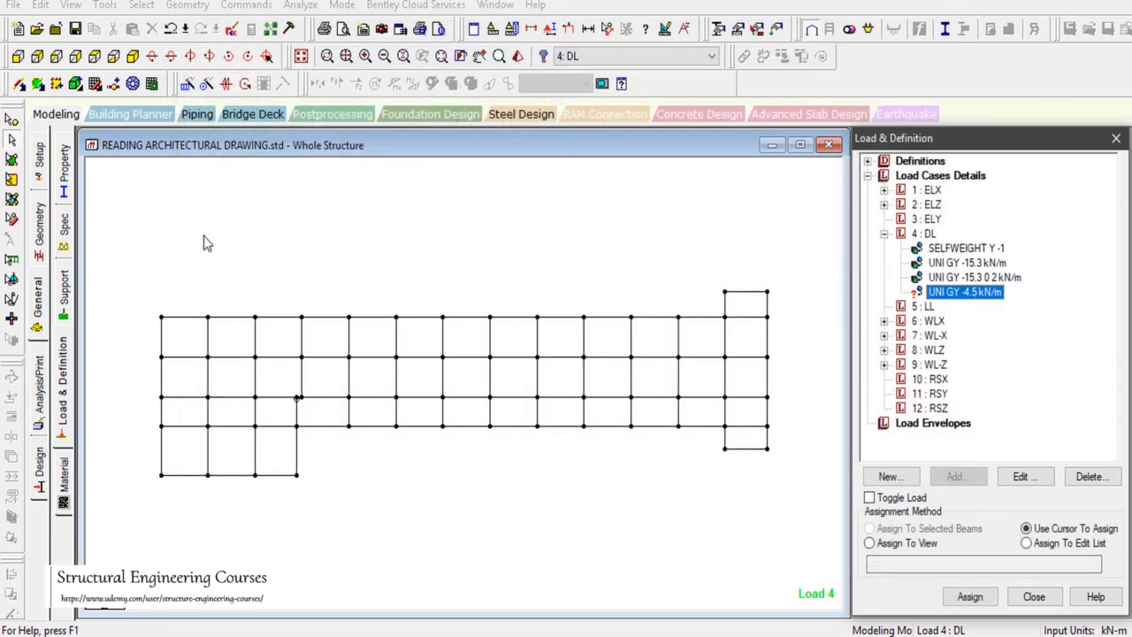
Step: Assign the -4.5 kN/m parapet load to the selected roof perimeter beams
{"action": "left_click_drag", "start_coordinate": [767, 344], "coordinate": [734, 323]}
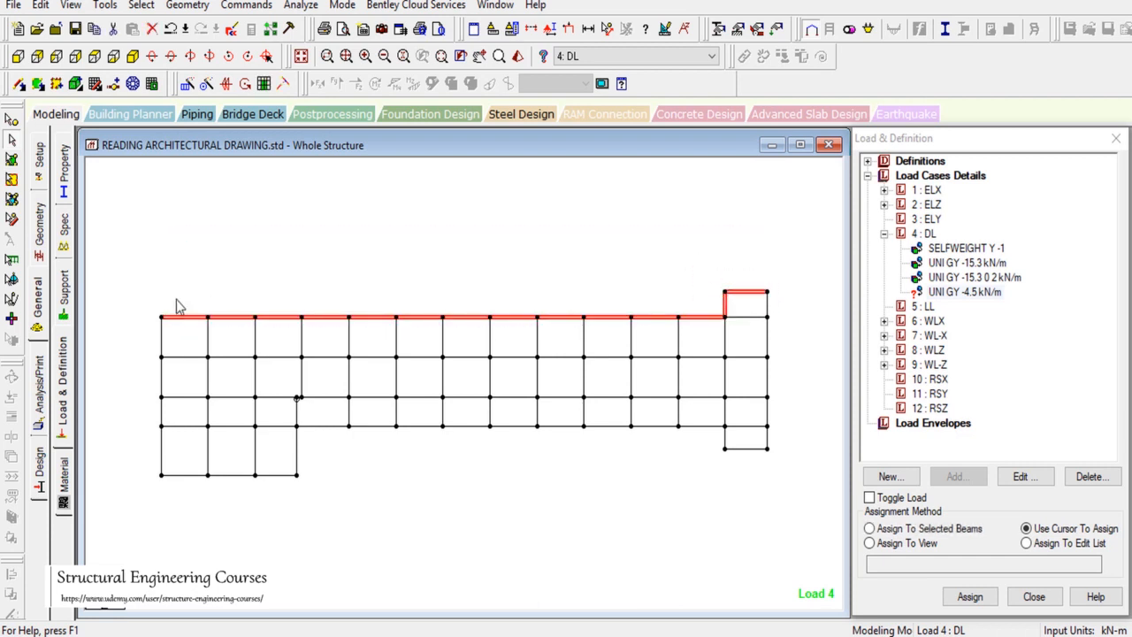
{"action": "left_click_drag", "start_coordinate": [137, 285], "coordinate": [308, 534]}
{"action": "left_click_drag", "start_coordinate": [258, 518], "coordinate": [722, 423]}
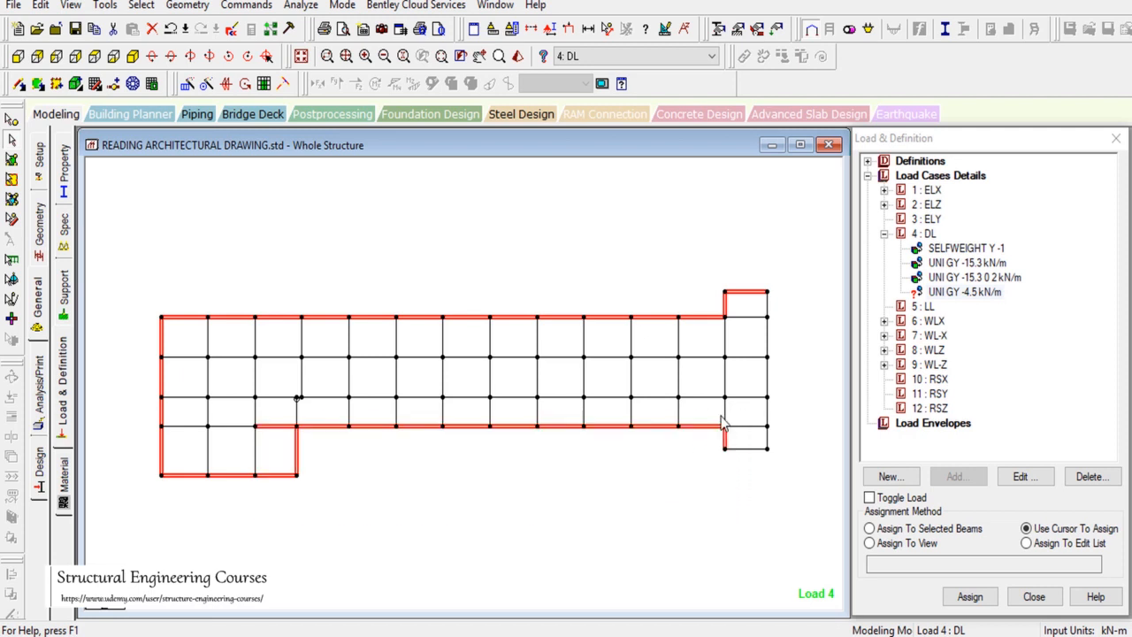
{"action": "left_click", "coordinate": [275, 428], "text": "ctrl"}
{"action": "left_click_drag", "start_coordinate": [701, 487], "coordinate": [782, 436], "text": "ctrl"}
{"action": "left_click", "coordinate": [924, 528]}
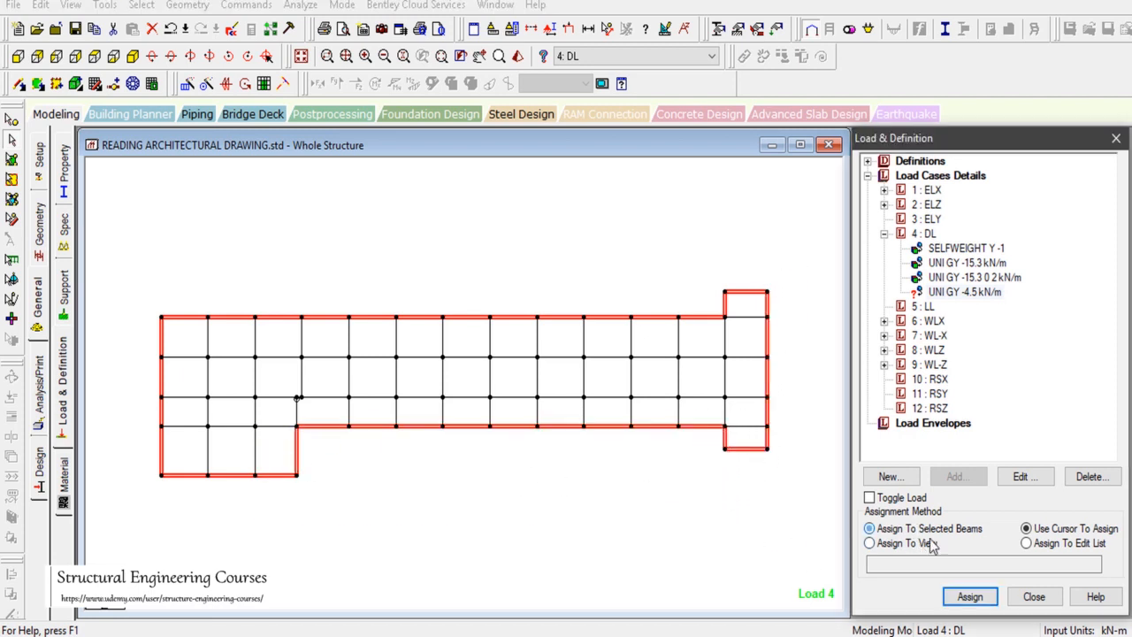
{"action": "left_click", "coordinate": [969, 596]}
{"action": "left_click", "coordinate": [1019, 422]}
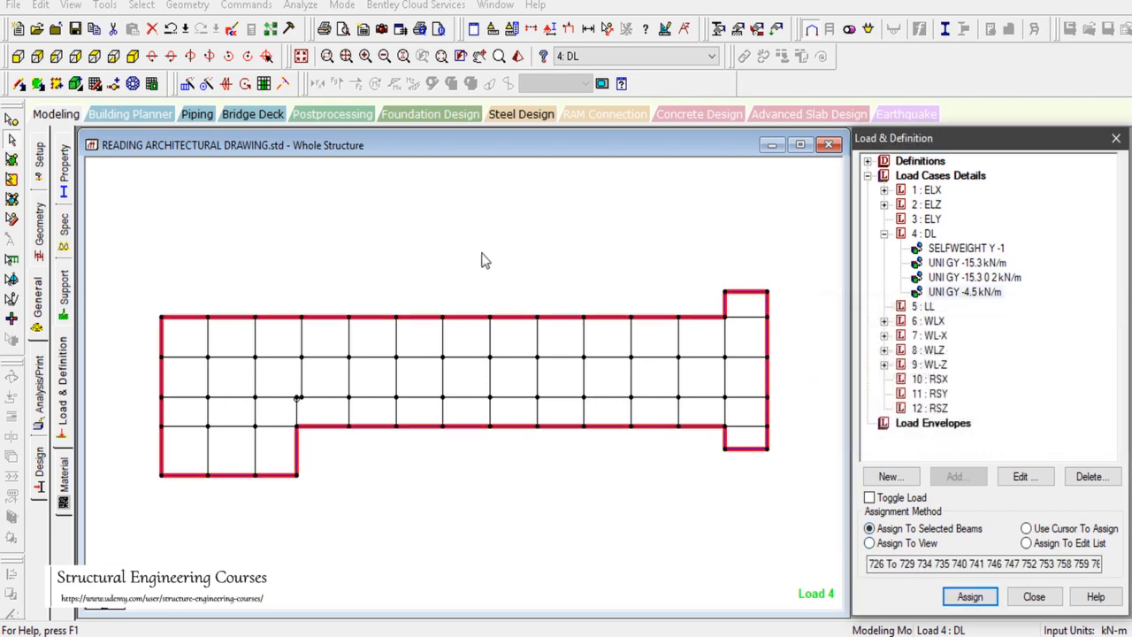
Step: Show the whole loaded structure in isometric view with the selection cleared
{"action": "left_click", "coordinate": [171, 57]}
{"action": "left_click", "coordinate": [335, 218]}
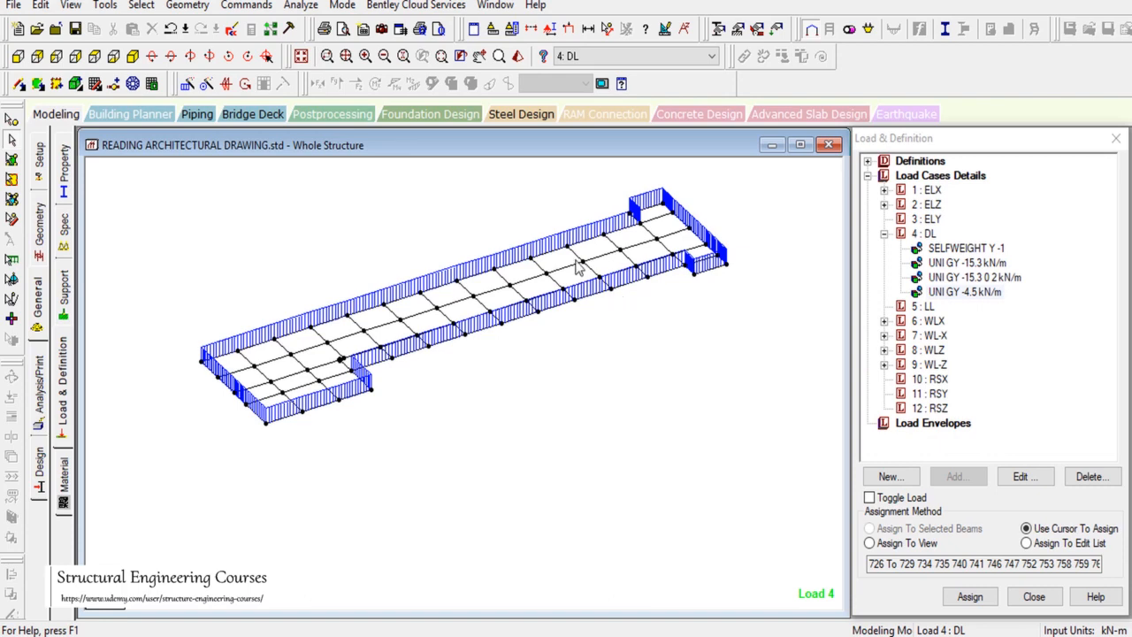
{"action": "left_click", "coordinate": [301, 57]}
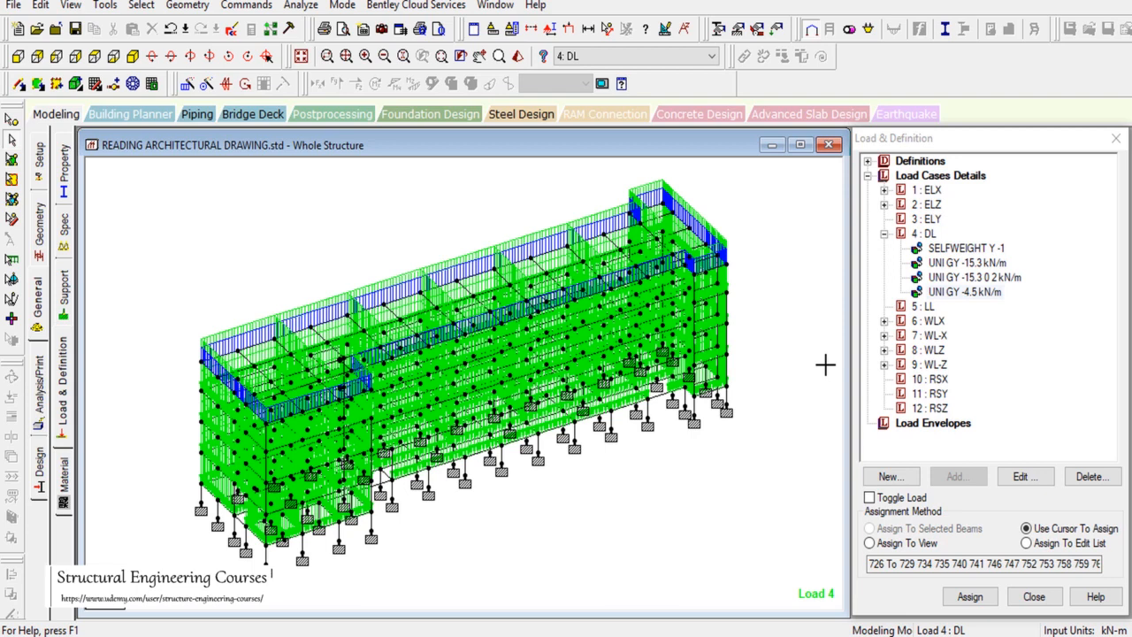
Step: Put the model in top view and inspect AutoCAD's Second Floor Plan grid for comparison
{"action": "left_click", "coordinate": [94, 56]}
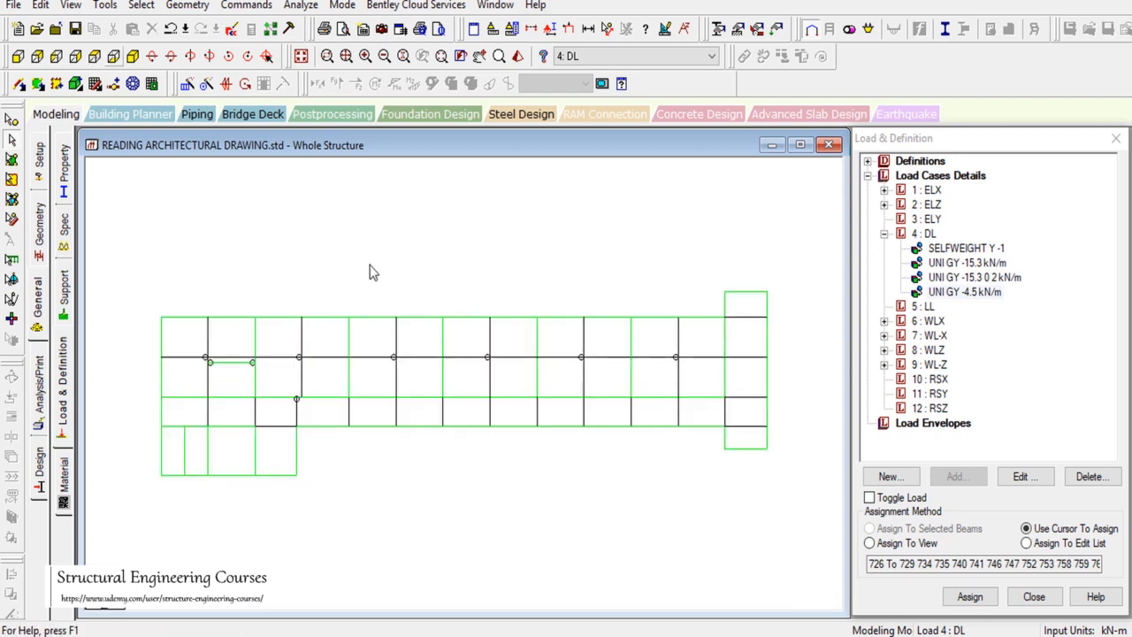
{"action": "key", "text": "alt+Tab"}
{"action": "scroll", "coordinate": [806, 379], "scroll_direction": "down", "scroll_amount": 2}
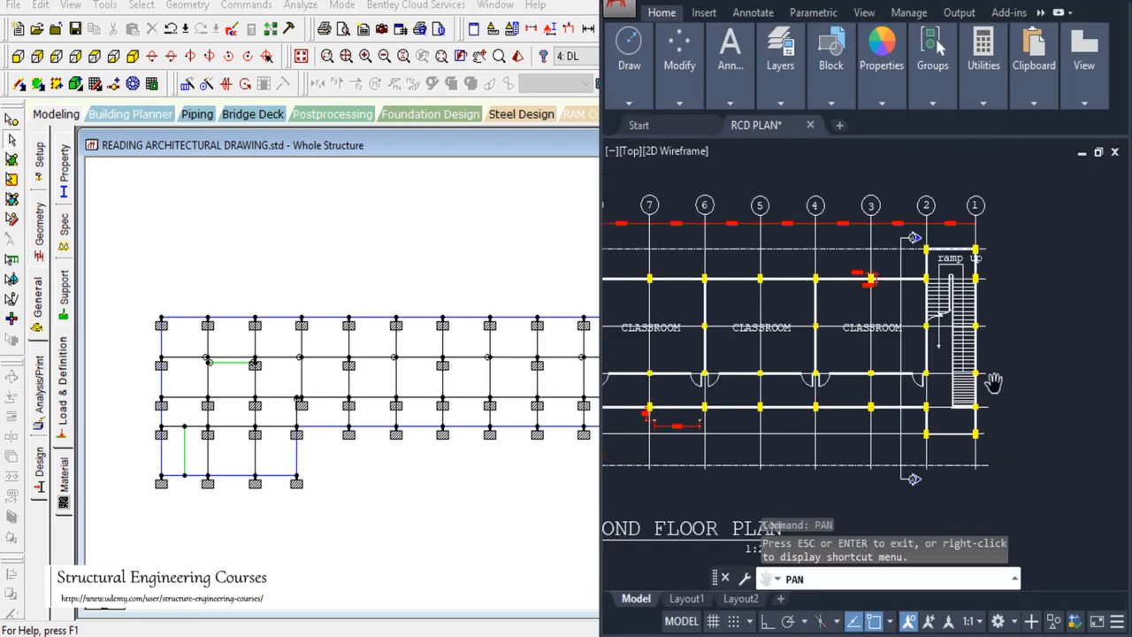
{"action": "scroll", "coordinate": [978, 372], "scroll_direction": "down", "scroll_amount": 2}
{"action": "scroll", "coordinate": [949, 384], "scroll_direction": "up", "scroll_amount": 2}
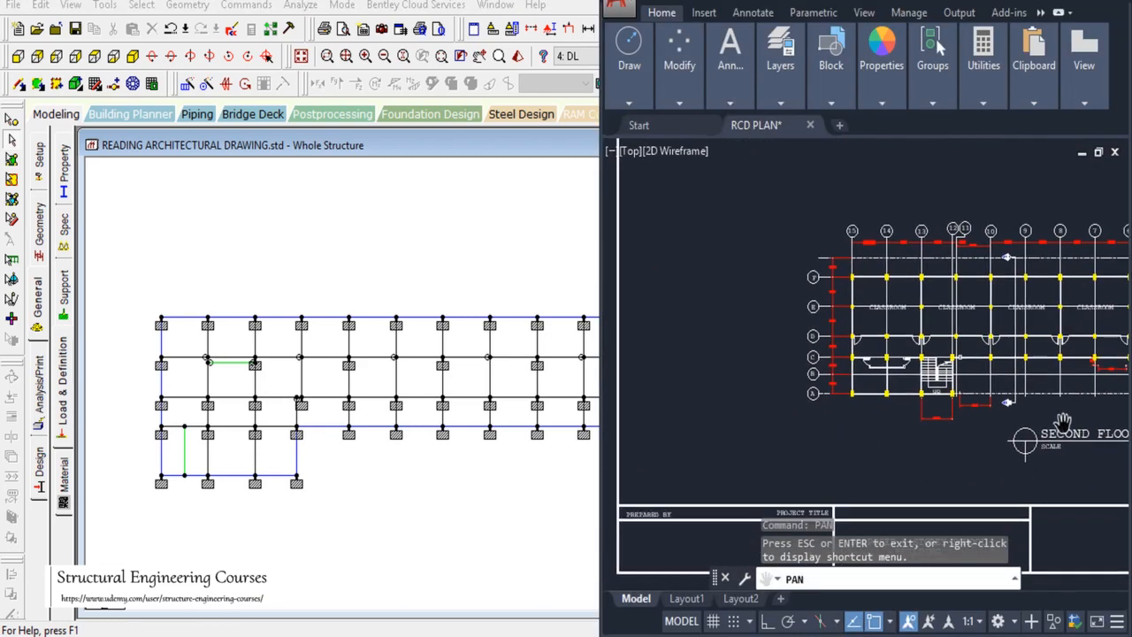
{"action": "scroll", "coordinate": [943, 382], "scroll_direction": "up", "scroll_amount": 2}
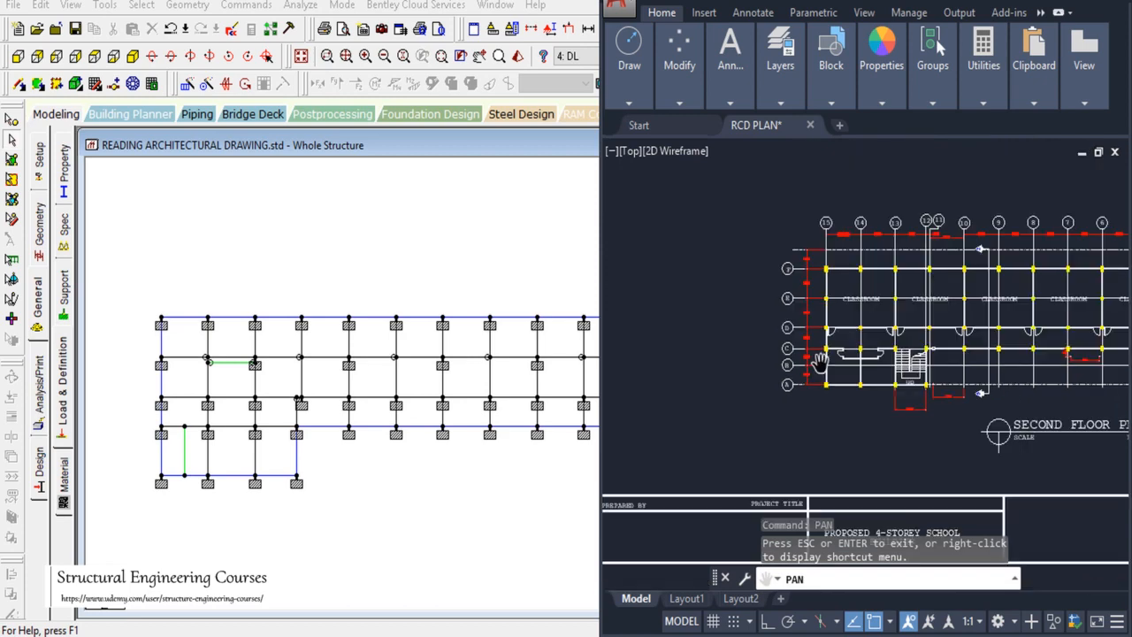
{"action": "scroll", "coordinate": [933, 378], "scroll_direction": "down", "scroll_amount": 1}
{"action": "scroll", "coordinate": [994, 396], "scroll_direction": "down", "scroll_amount": 1}
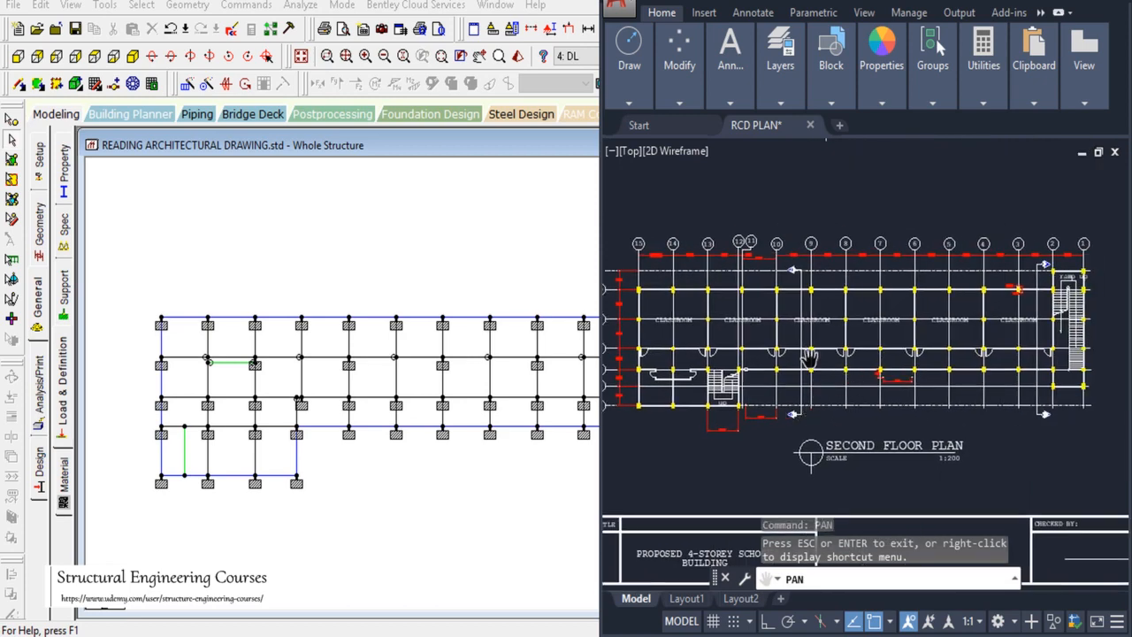
{"action": "scroll", "coordinate": [814, 358], "scroll_direction": "up", "scroll_amount": 2}
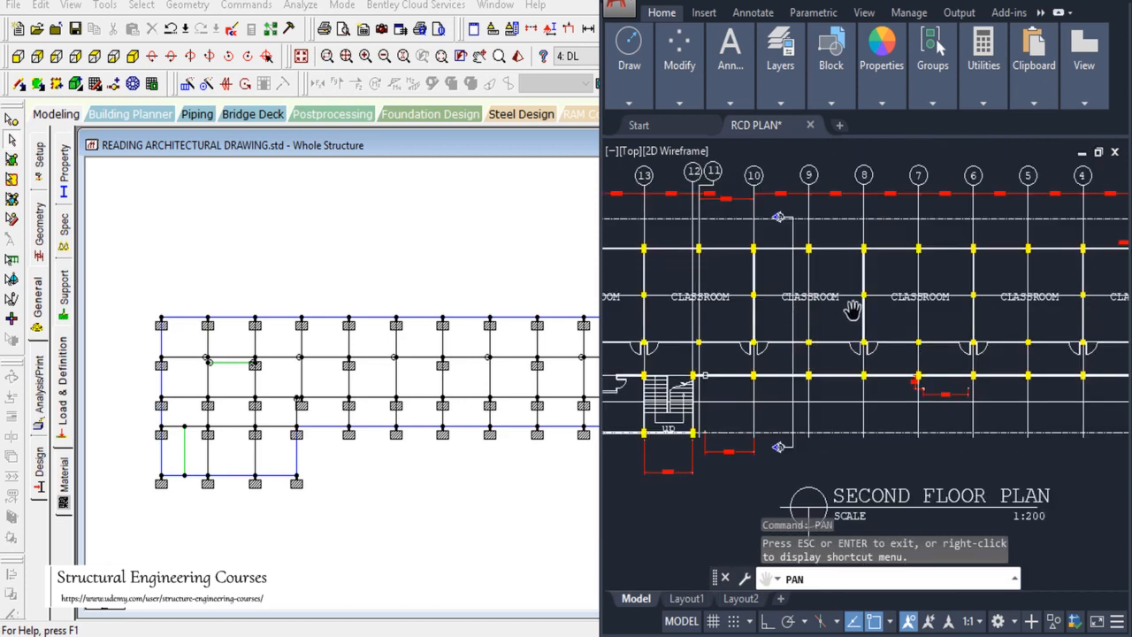
{"action": "left_click_drag", "start_coordinate": [771, 343], "coordinate": [887, 336]}
{"action": "left_click", "coordinate": [380, 246]}
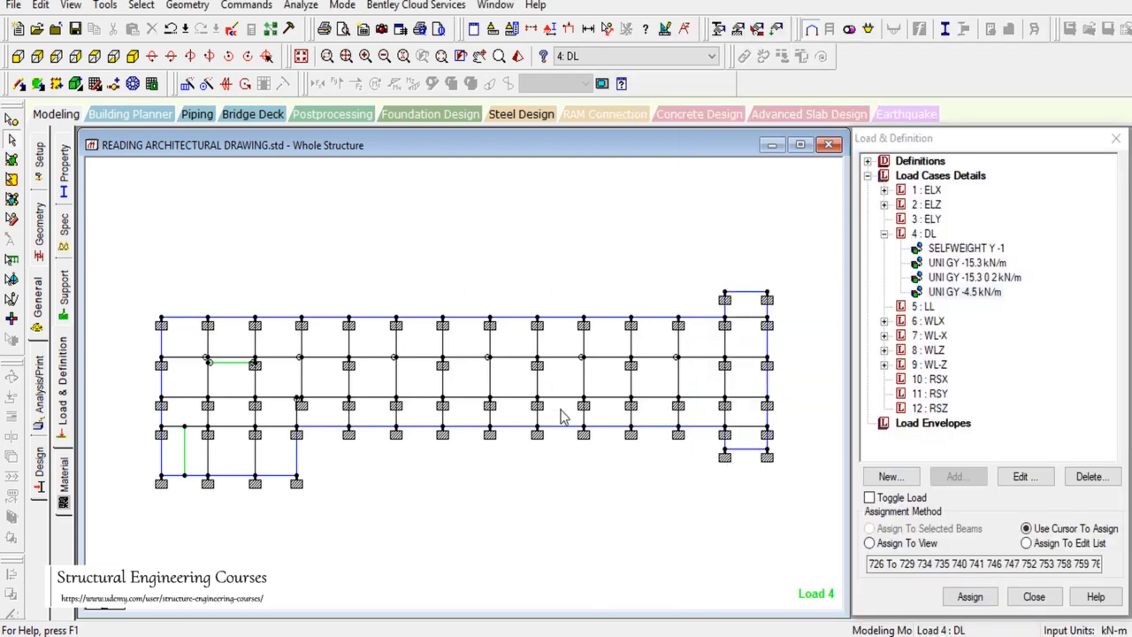
Step: Measure the 4.500 m, 3.500 m and 2.500 m node spans, then view isometric without DL diagrams
{"action": "left_click", "coordinate": [607, 28]}
{"action": "left_click", "coordinate": [490, 317]}
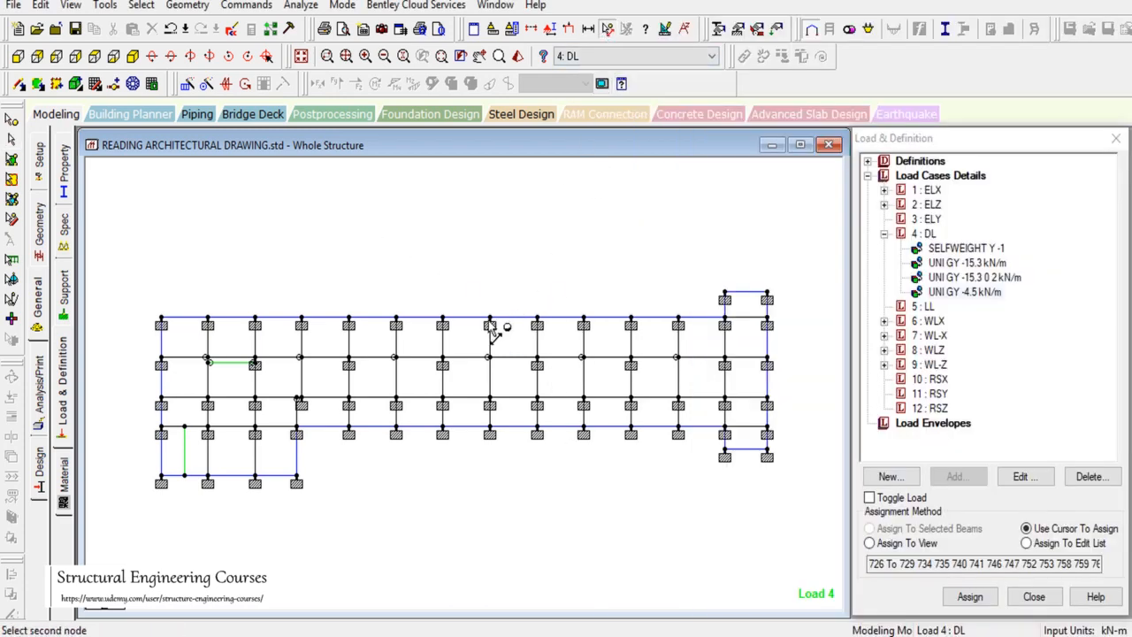
{"action": "left_click", "coordinate": [536, 317]}
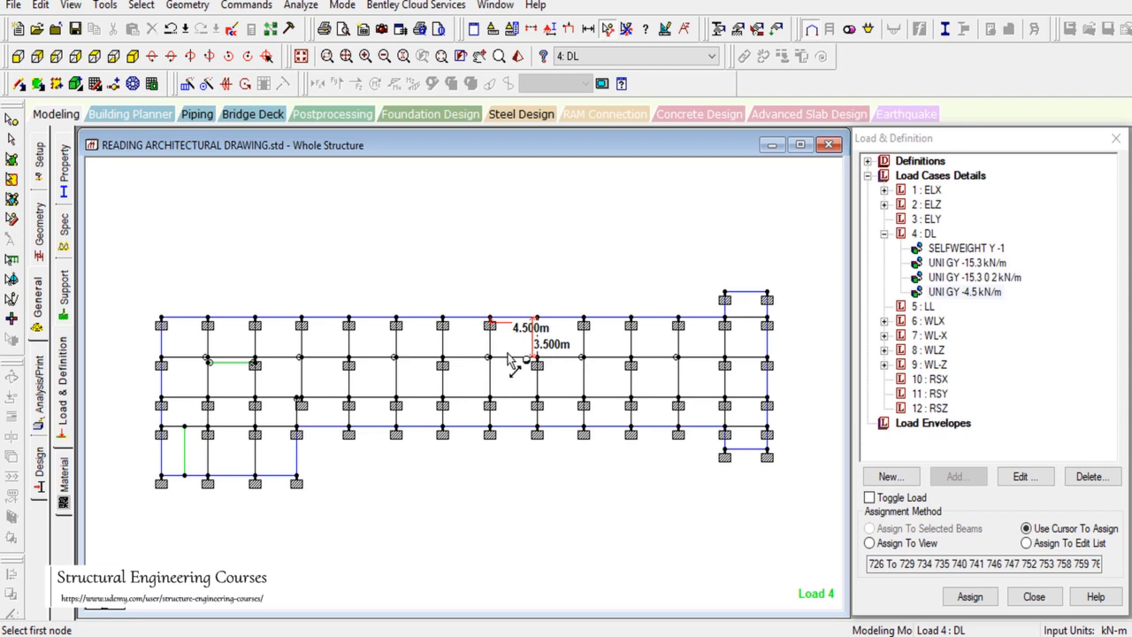
{"action": "left_click", "coordinate": [490, 399]}
{"action": "left_click", "coordinate": [536, 405]}
{"action": "left_click", "coordinate": [536, 406]}
{"action": "left_click", "coordinate": [537, 434]}
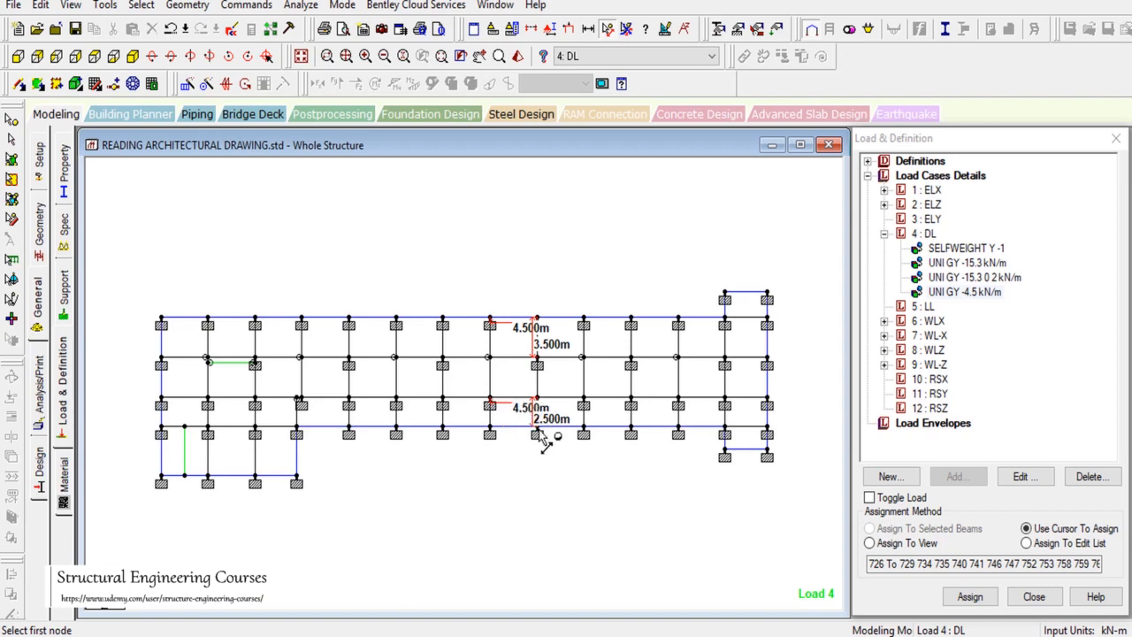
{"action": "left_click", "coordinate": [133, 55]}
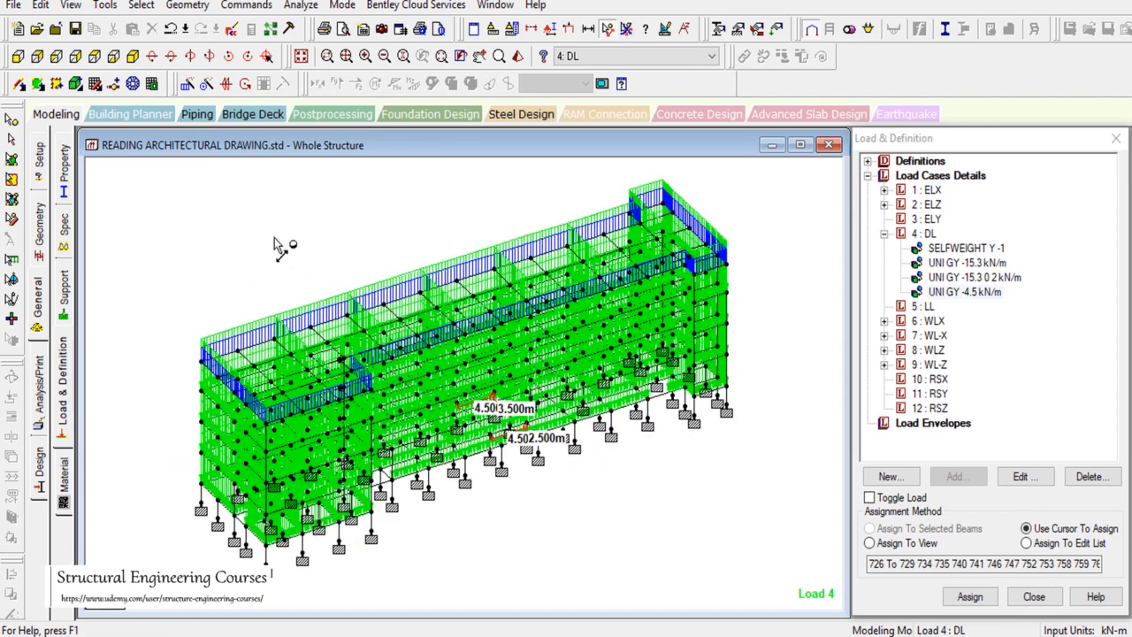
{"action": "left_click", "coordinate": [926, 233]}
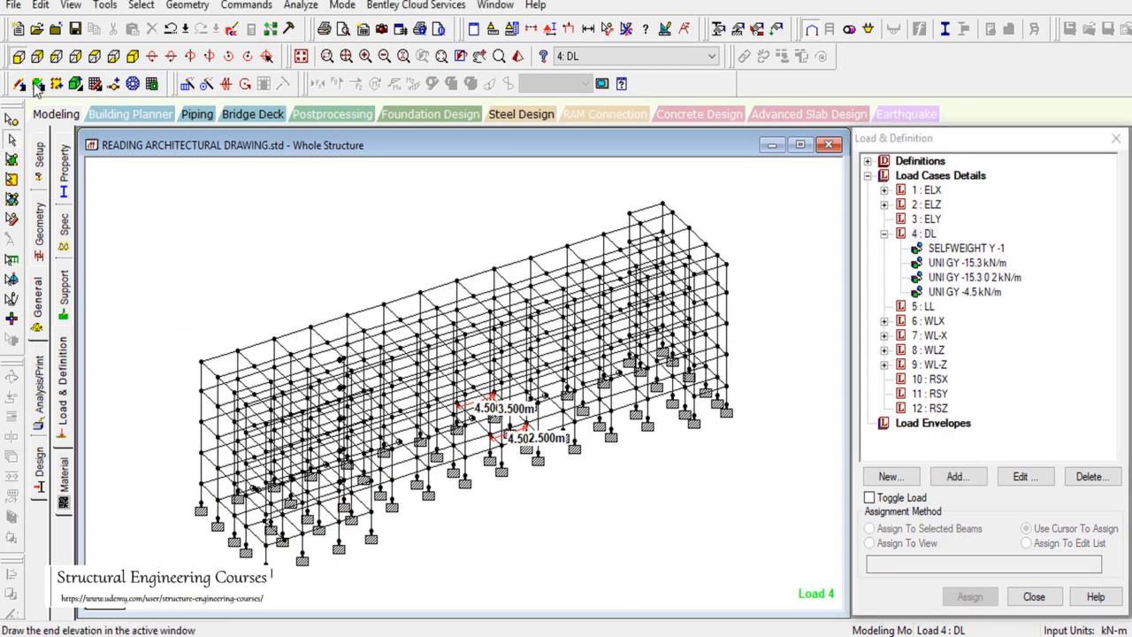
Step: In front elevation, select three intermediate beam levels and view only those selected objects
{"action": "left_click", "coordinate": [18, 56]}
{"action": "left_click_drag", "start_coordinate": [139, 404], "coordinate": [793, 415]}
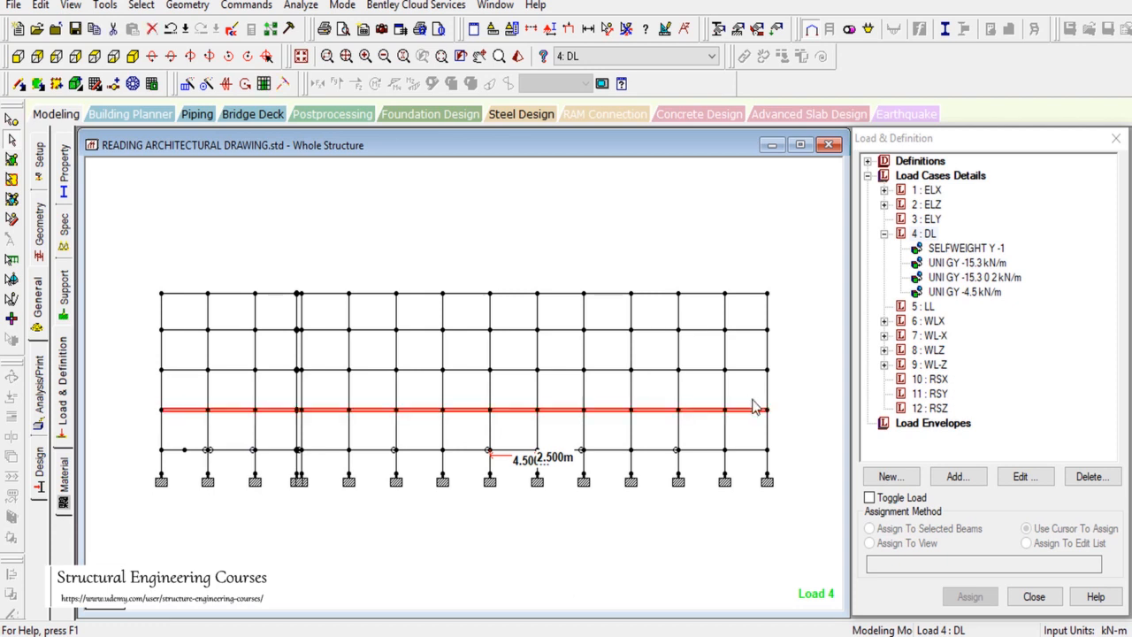
{"action": "left_click", "coordinate": [804, 396]}
{"action": "key", "text": "ctrl+g"}
{"action": "left_click", "coordinate": [567, 353]}
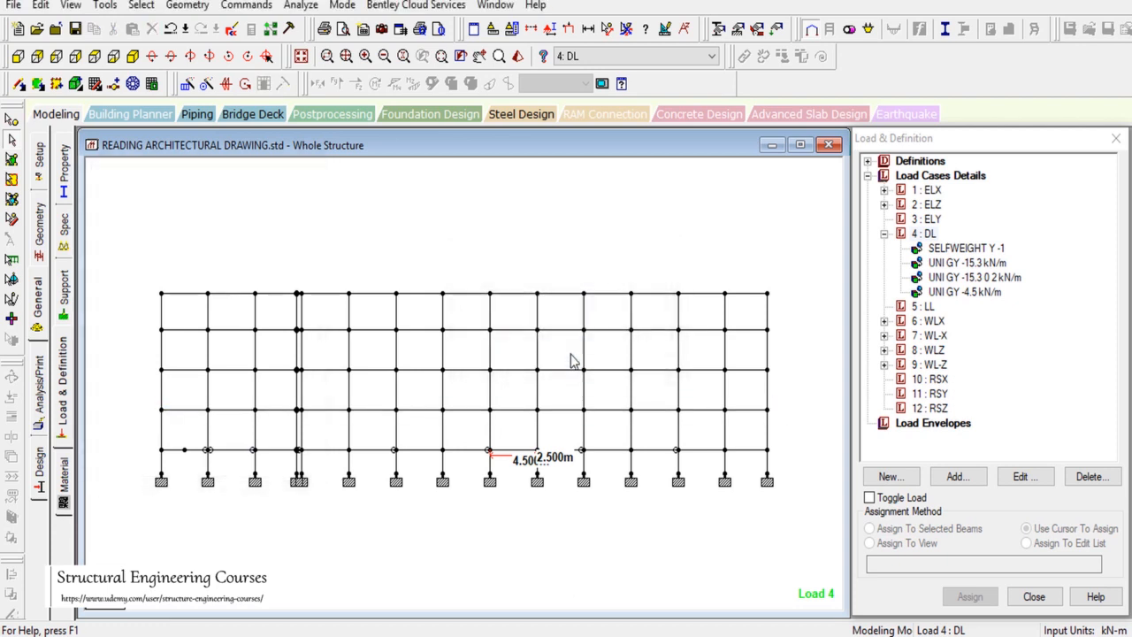
{"action": "left_click_drag", "start_coordinate": [150, 405], "coordinate": [796, 416]}
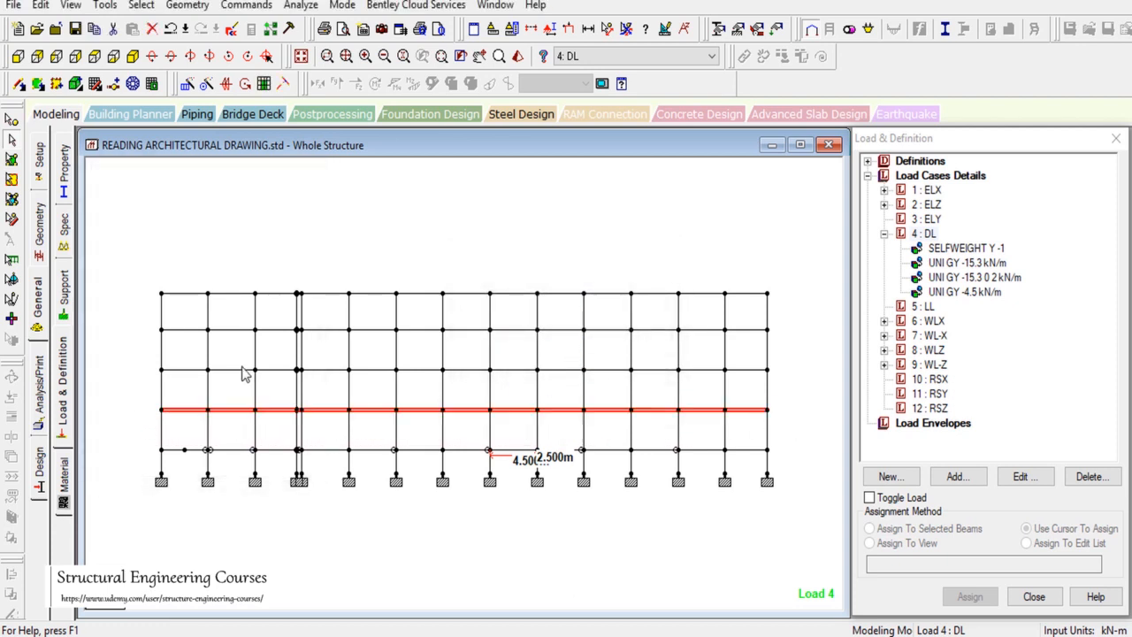
{"action": "left_click_drag", "start_coordinate": [146, 361], "coordinate": [793, 378], "text": "ctrl"}
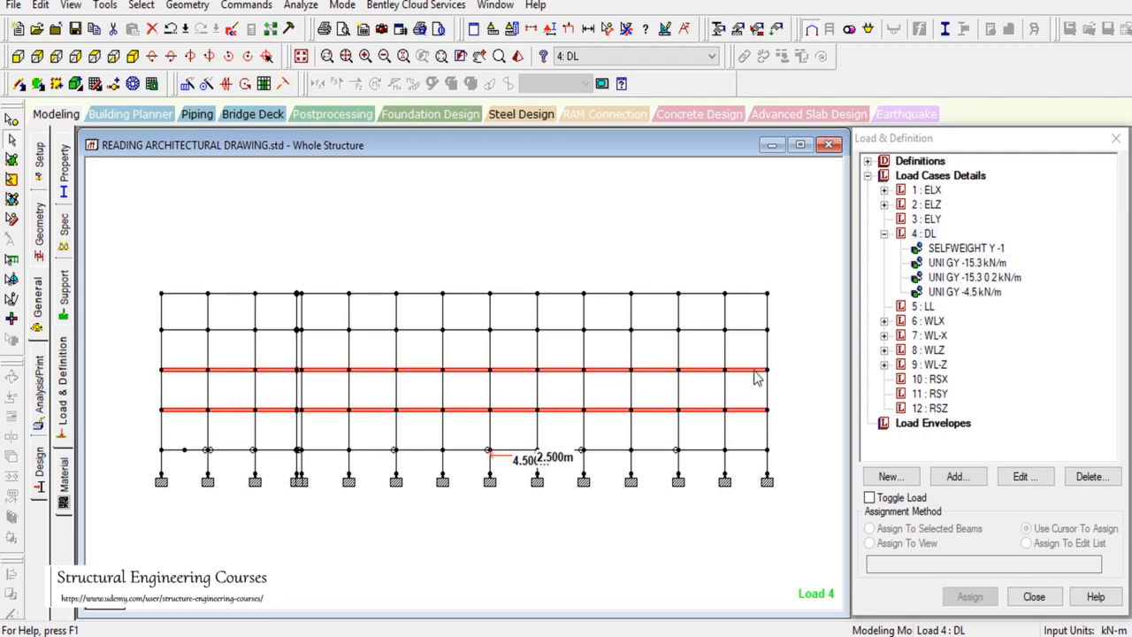
{"action": "left_click_drag", "start_coordinate": [140, 325], "coordinate": [815, 344], "text": "ctrl"}
{"action": "left_click", "coordinate": [71, 5]}
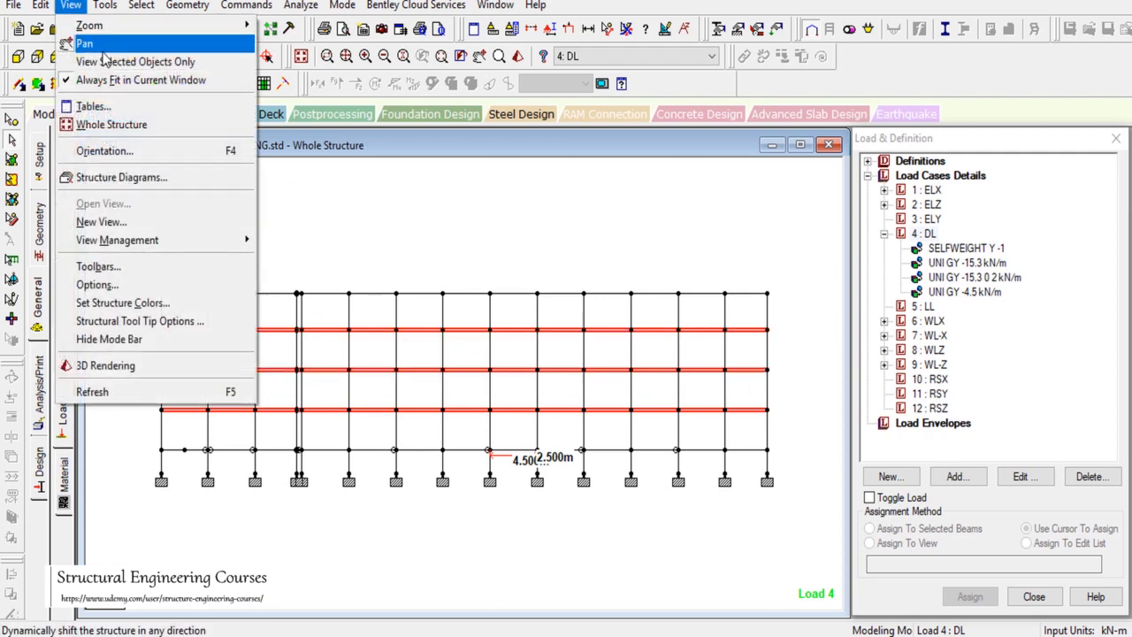
{"action": "left_click", "coordinate": [99, 60]}
Step: Remove the span dimension labels and show the isolated beams in top plan view
{"action": "left_click", "coordinate": [95, 57]}
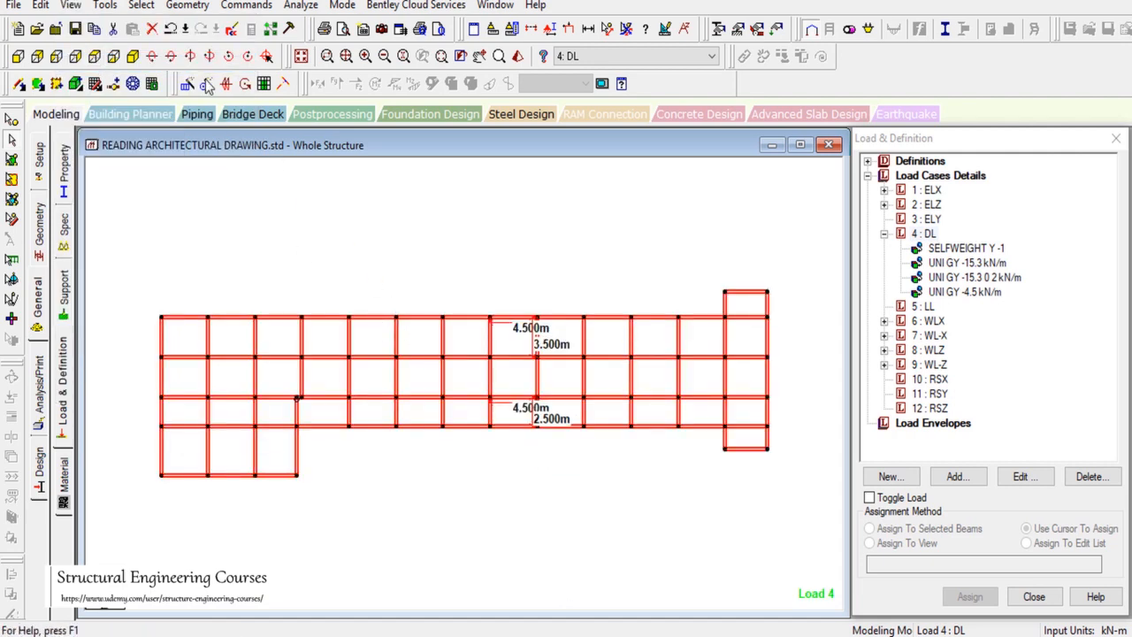
{"action": "left_click", "coordinate": [75, 56]}
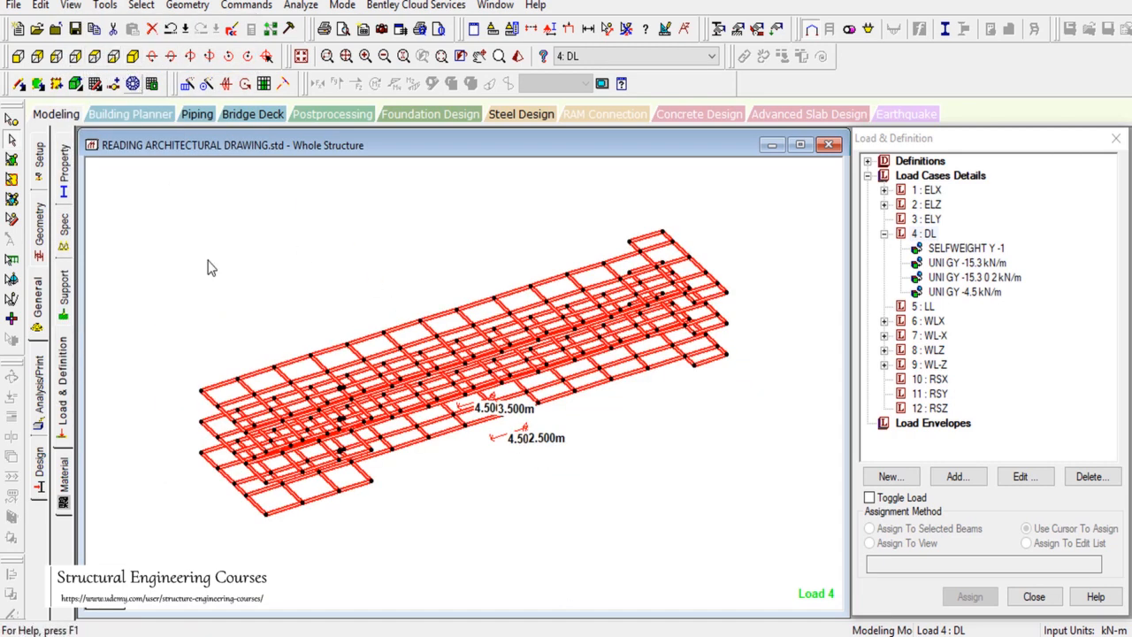
{"action": "left_click", "coordinate": [627, 30]}
{"action": "left_click", "coordinate": [95, 57]}
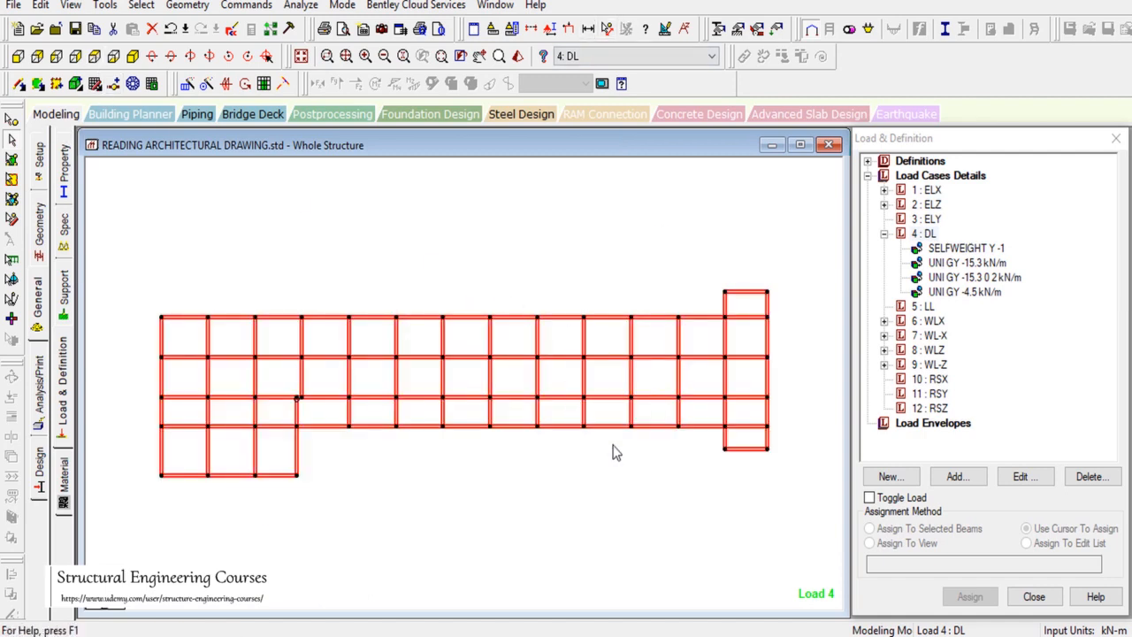
{"action": "left_click", "coordinate": [653, 467]}
{"action": "left_click", "coordinate": [861, 548]}
Step: Accept STAAD's Auto Save prompt and save the modified structure
{"action": "scroll", "coordinate": [705, 327], "scroll_direction": "down", "scroll_amount": 2}
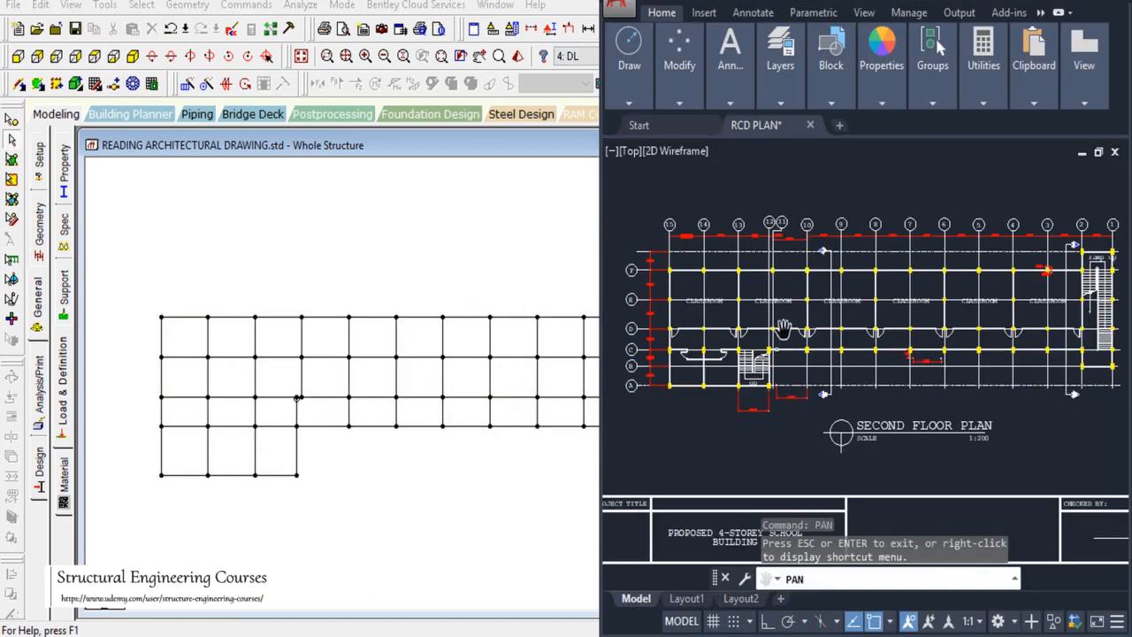
{"action": "scroll", "coordinate": [783, 330], "scroll_direction": "up", "scroll_amount": 2}
{"action": "scroll", "coordinate": [766, 321], "scroll_direction": "down", "scroll_amount": 2}
{"action": "scroll", "coordinate": [751, 298], "scroll_direction": "up", "scroll_amount": 2}
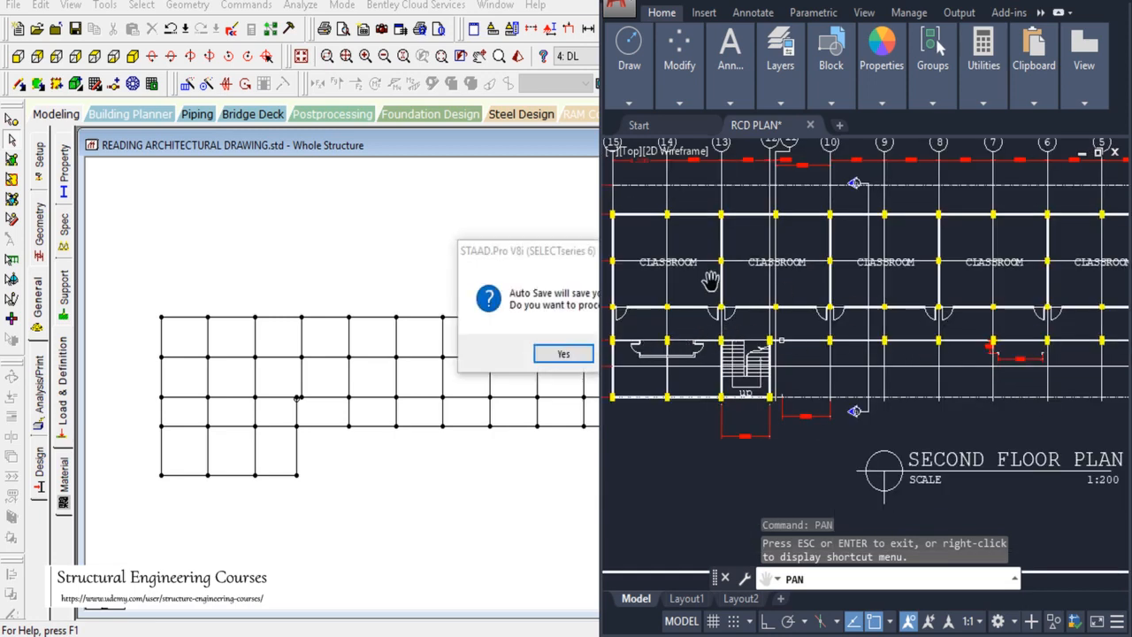
{"action": "left_click", "coordinate": [562, 354]}
{"action": "left_click", "coordinate": [479, 349]}
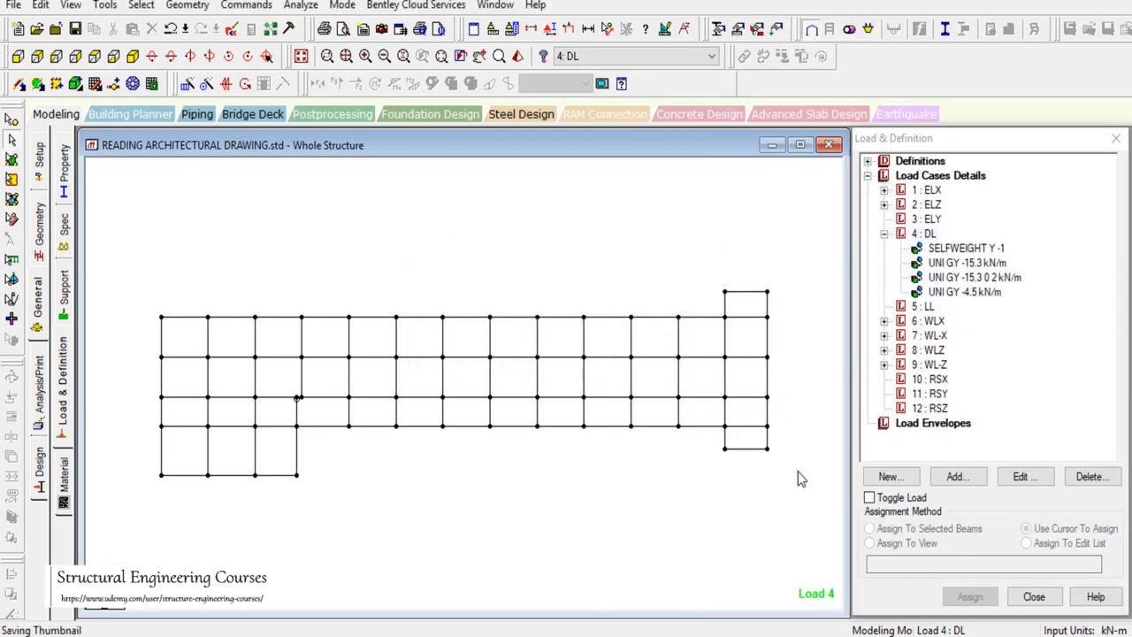
Step: Maximize AutoCAD, end panning, and zoom to RCD PLAN's First Floor Plan
{"action": "left_click", "coordinate": [877, 634]}
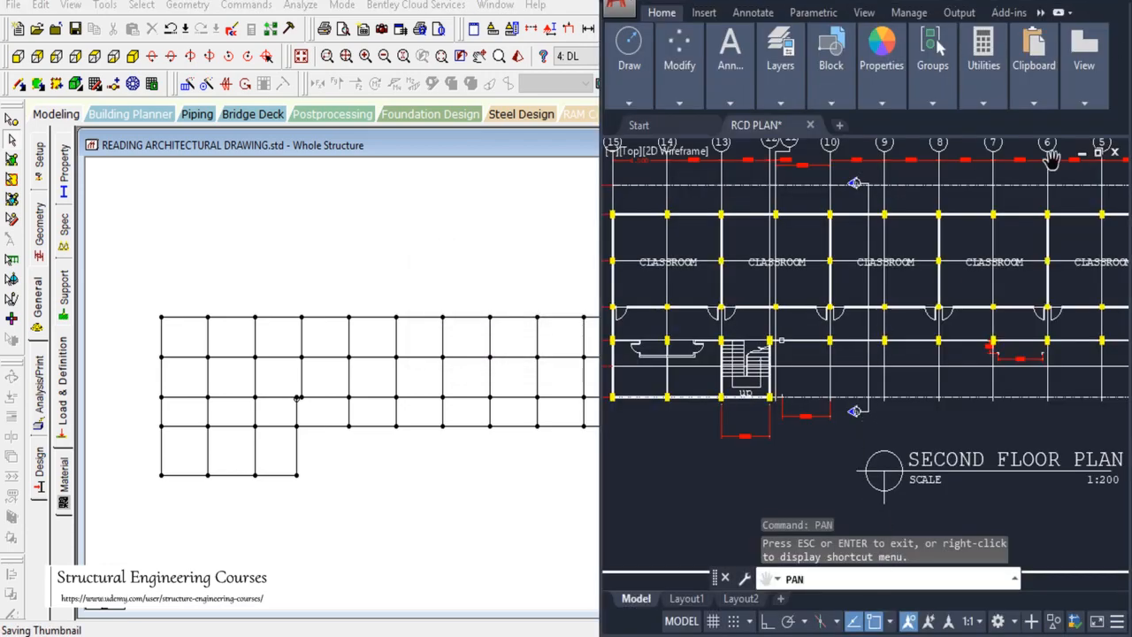
{"action": "left_click", "coordinate": [1095, 6]}
{"action": "key", "text": "Escape"}
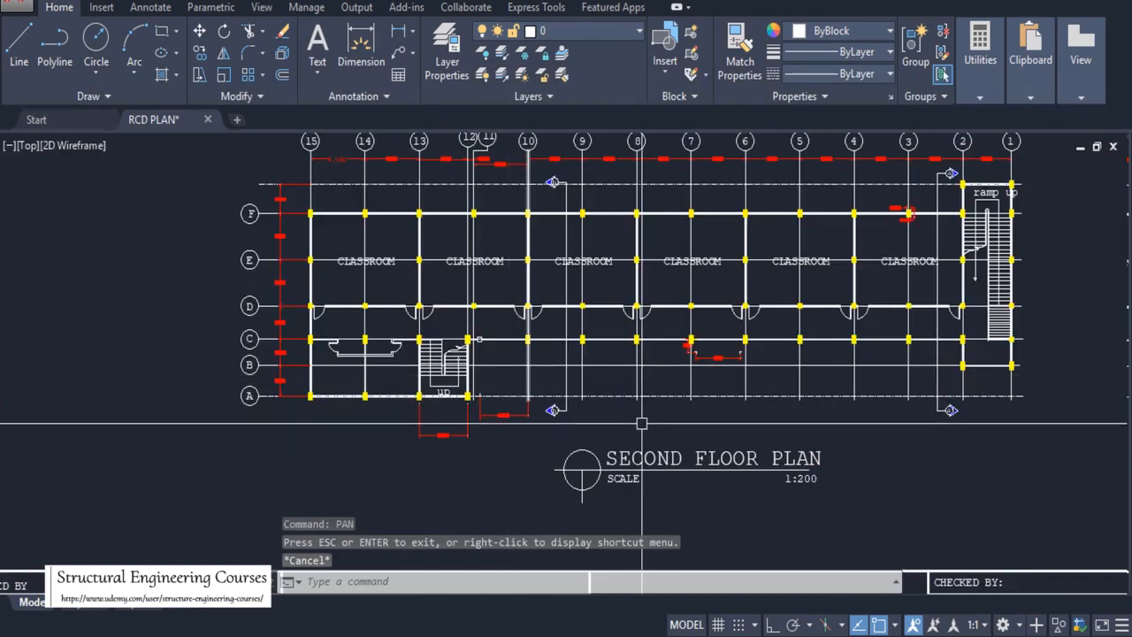
{"action": "scroll", "coordinate": [680, 424], "scroll_direction": "down", "scroll_amount": 10}
{"action": "scroll", "coordinate": [685, 408], "scroll_direction": "up", "scroll_amount": 3}
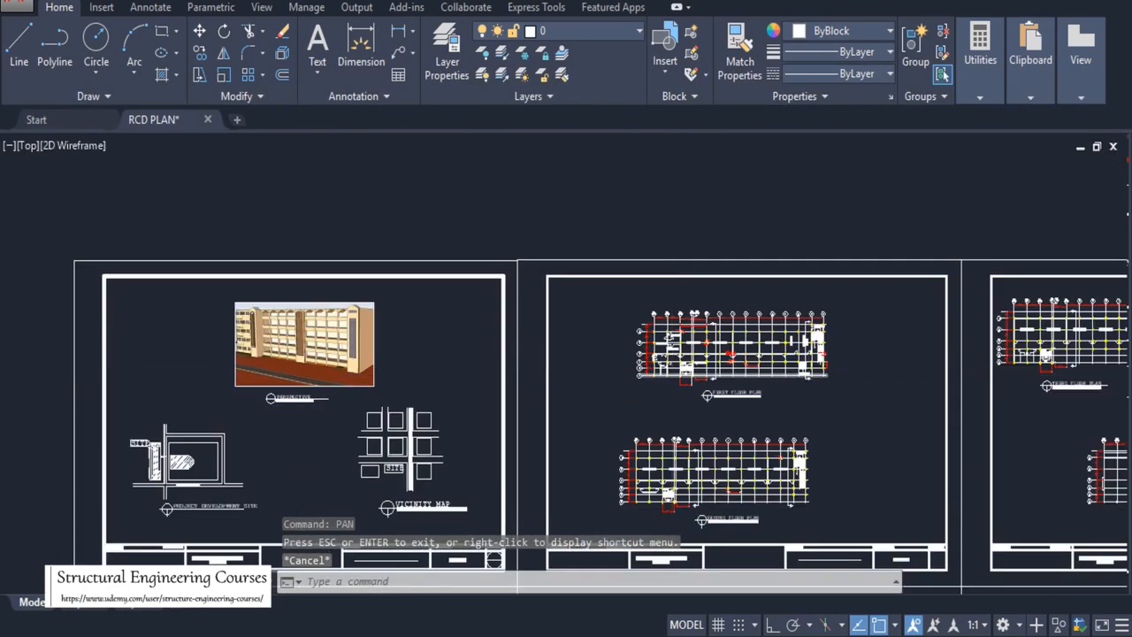
{"action": "scroll", "coordinate": [594, 268], "scroll_direction": "up", "scroll_amount": 5}
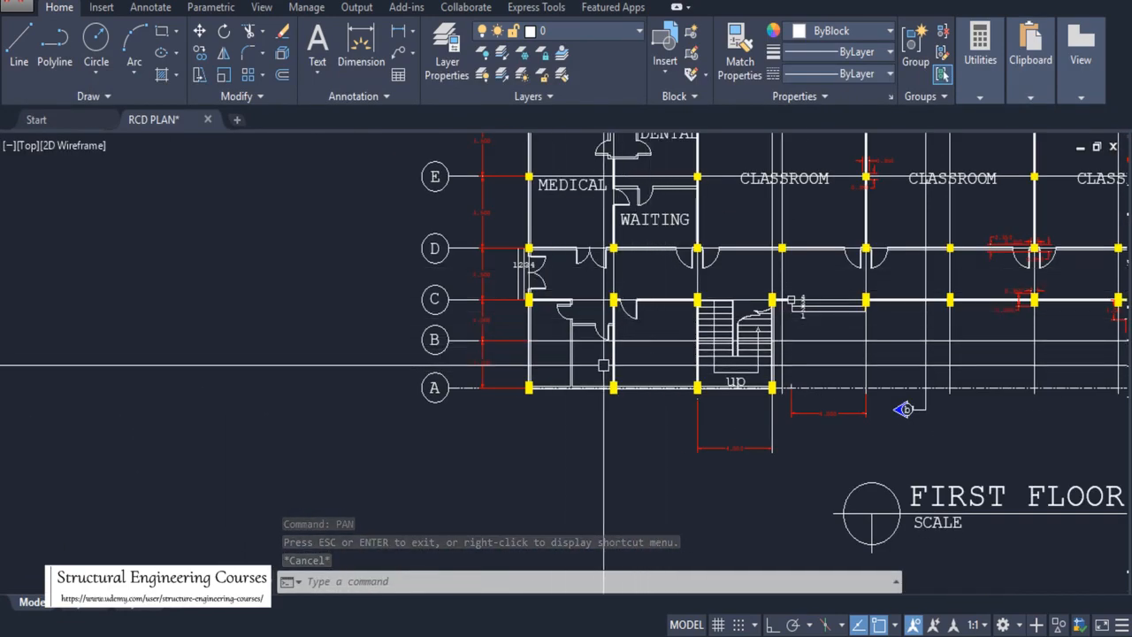
{"action": "scroll", "coordinate": [277, 232], "scroll_direction": "down", "scroll_amount": 5}
{"action": "scroll", "coordinate": [531, 222], "scroll_direction": "down", "scroll_amount": 1}
{"action": "scroll", "coordinate": [623, 309], "scroll_direction": "up", "scroll_amount": 7}
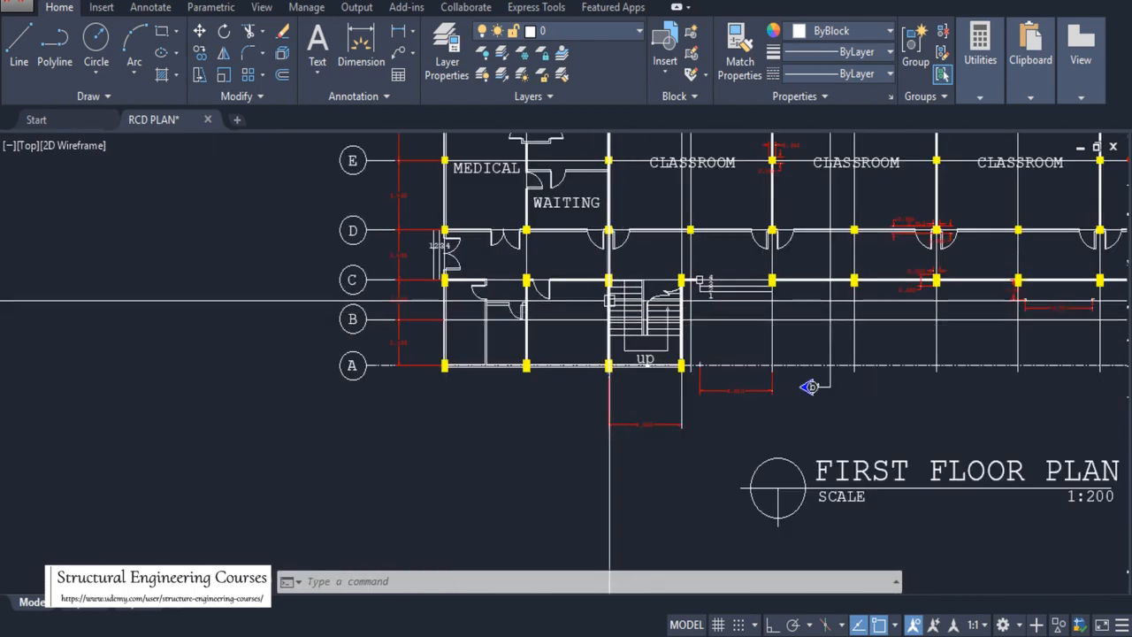
{"action": "scroll", "coordinate": [630, 307], "scroll_direction": "down", "scroll_amount": 4}
{"action": "scroll", "coordinate": [672, 271], "scroll_direction": "up", "scroll_amount": 2}
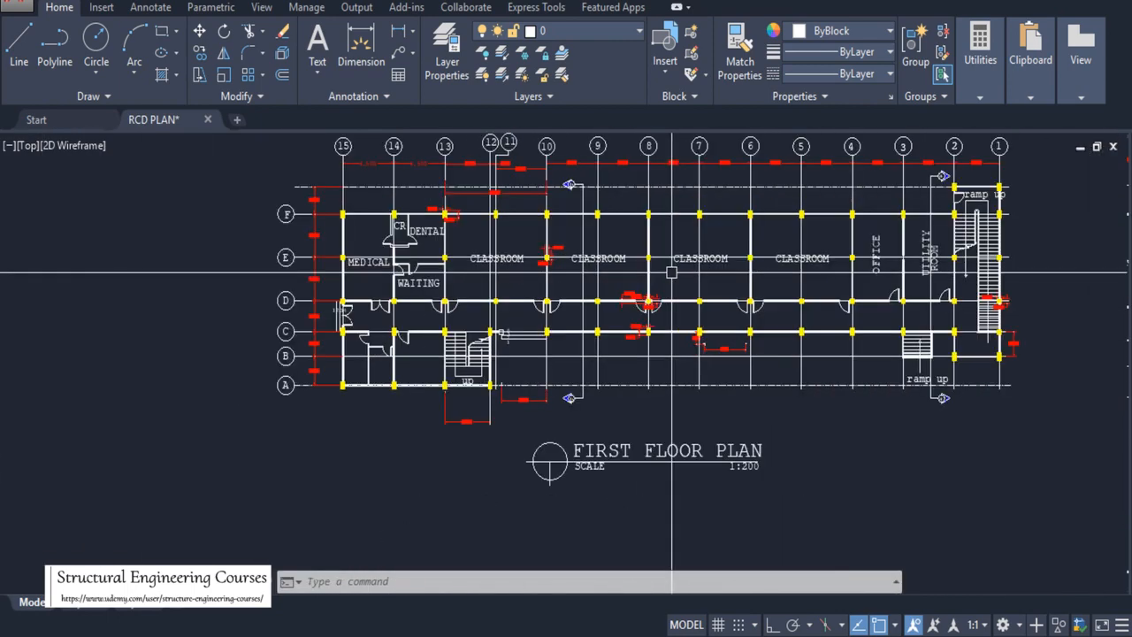